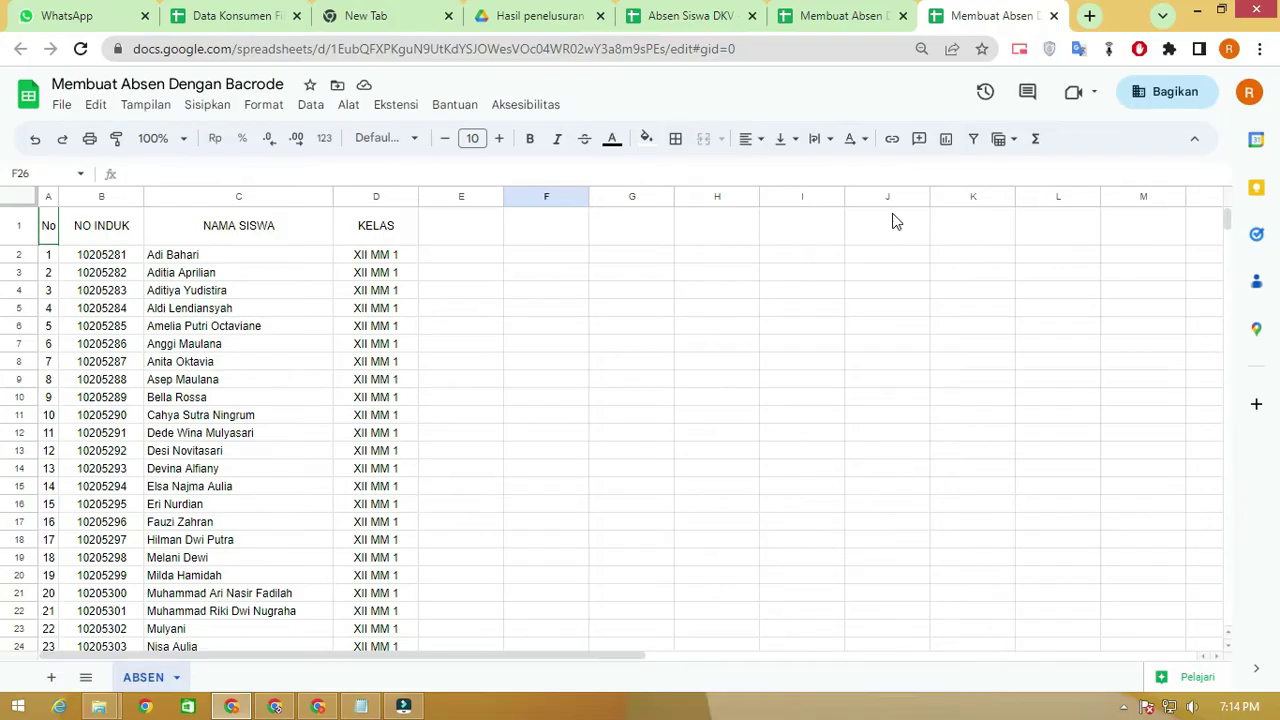
Review the student table's existing headers, NAMA SISWA and KELAS
{"action": "left_click", "coordinate": [92, 273]}
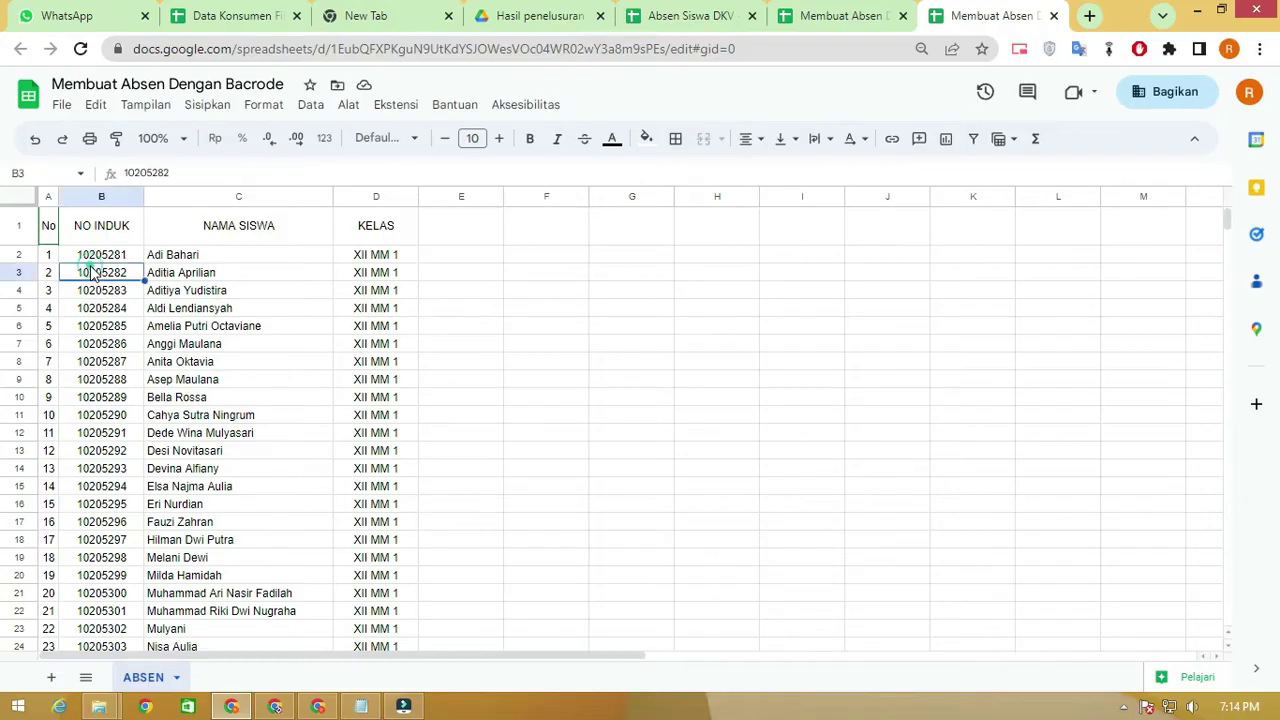
{"action": "left_click_drag", "start_coordinate": [48, 225], "coordinate": [531, 250]}
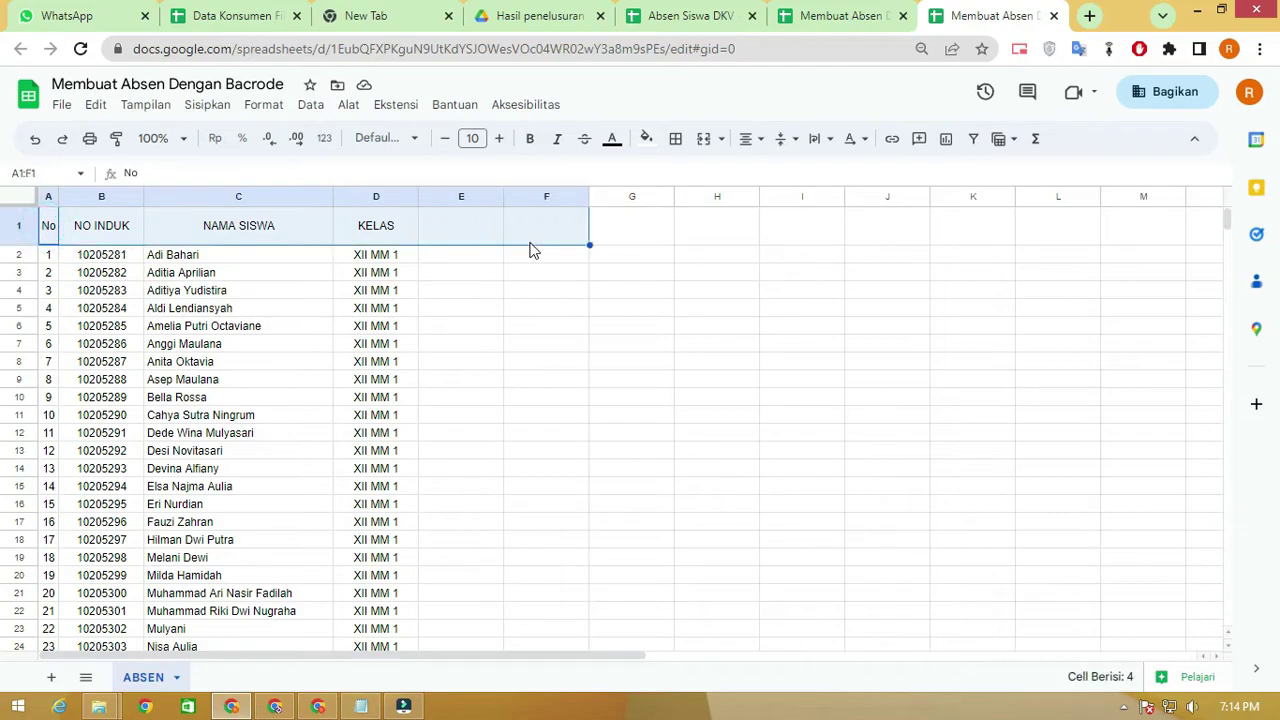
{"action": "scroll", "coordinate": [366, 293], "scroll_direction": "down", "scroll_amount": 5}
{"action": "scroll", "coordinate": [366, 293], "scroll_direction": "up", "scroll_amount": 4}
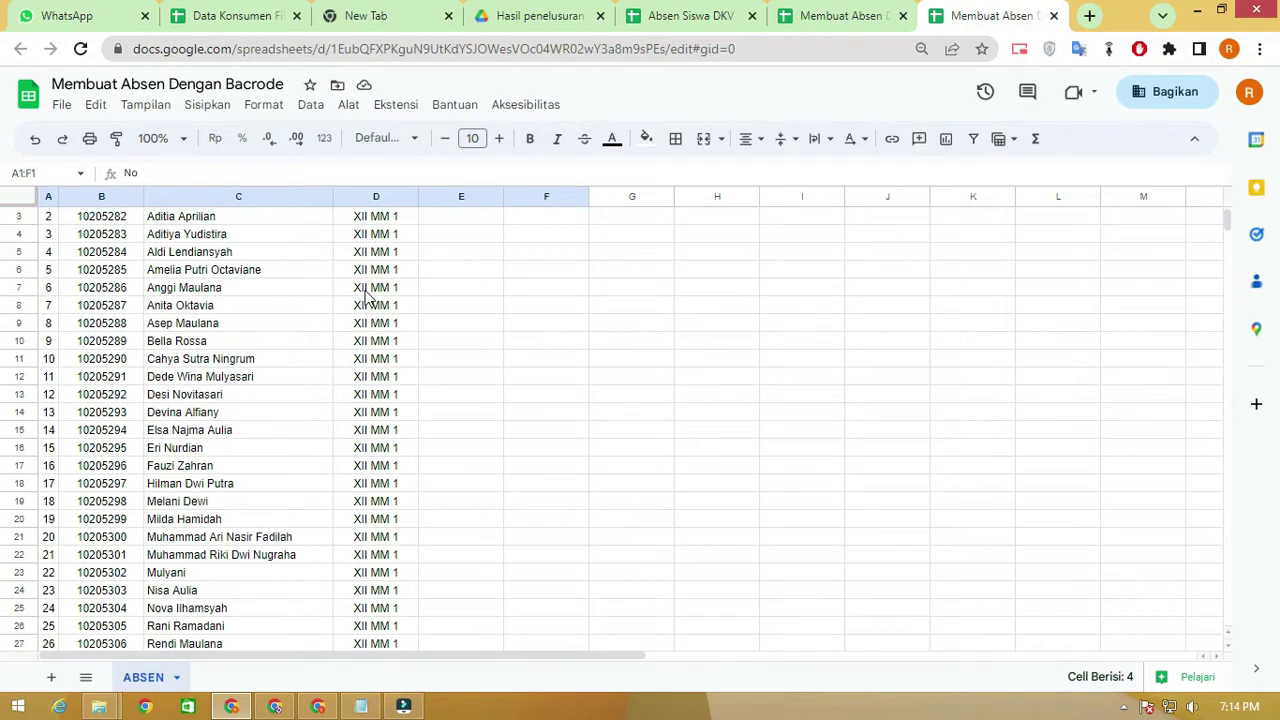
{"action": "scroll", "coordinate": [366, 293], "scroll_direction": "up", "scroll_amount": 1}
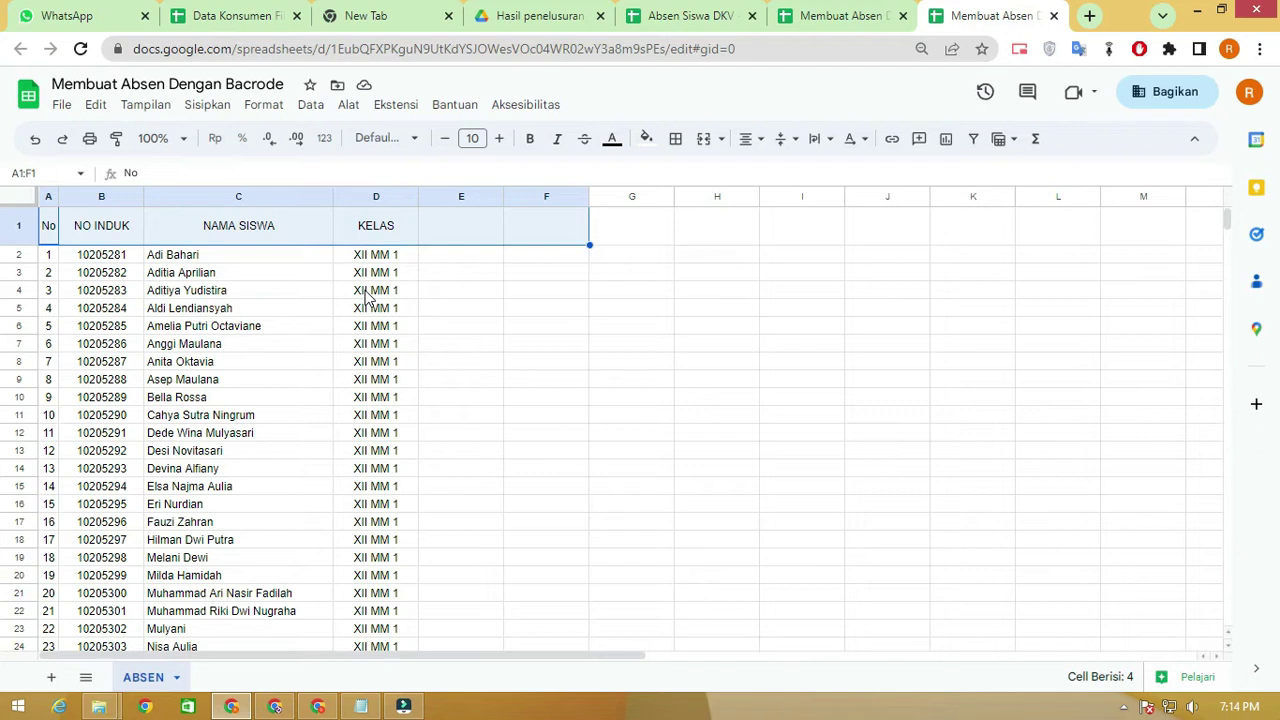
{"action": "left_click", "coordinate": [563, 277]}
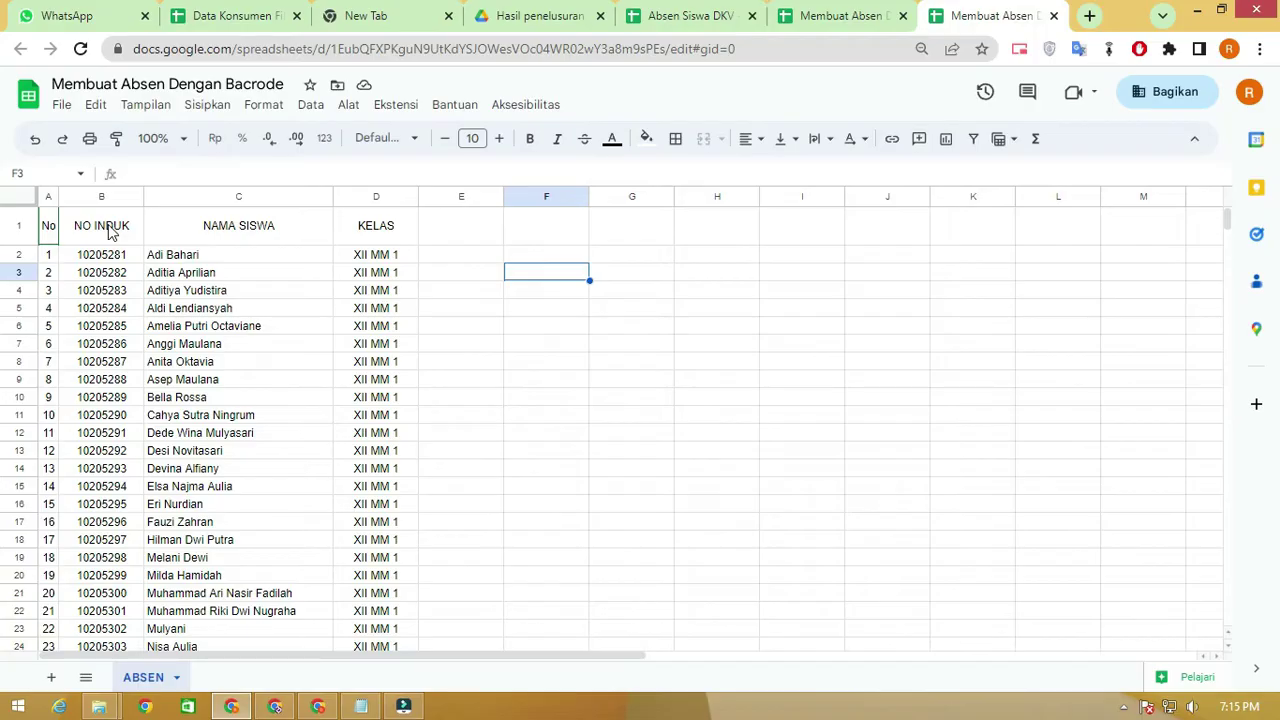
{"action": "left_click", "coordinate": [237, 229]}
{"action": "left_click", "coordinate": [379, 229]}
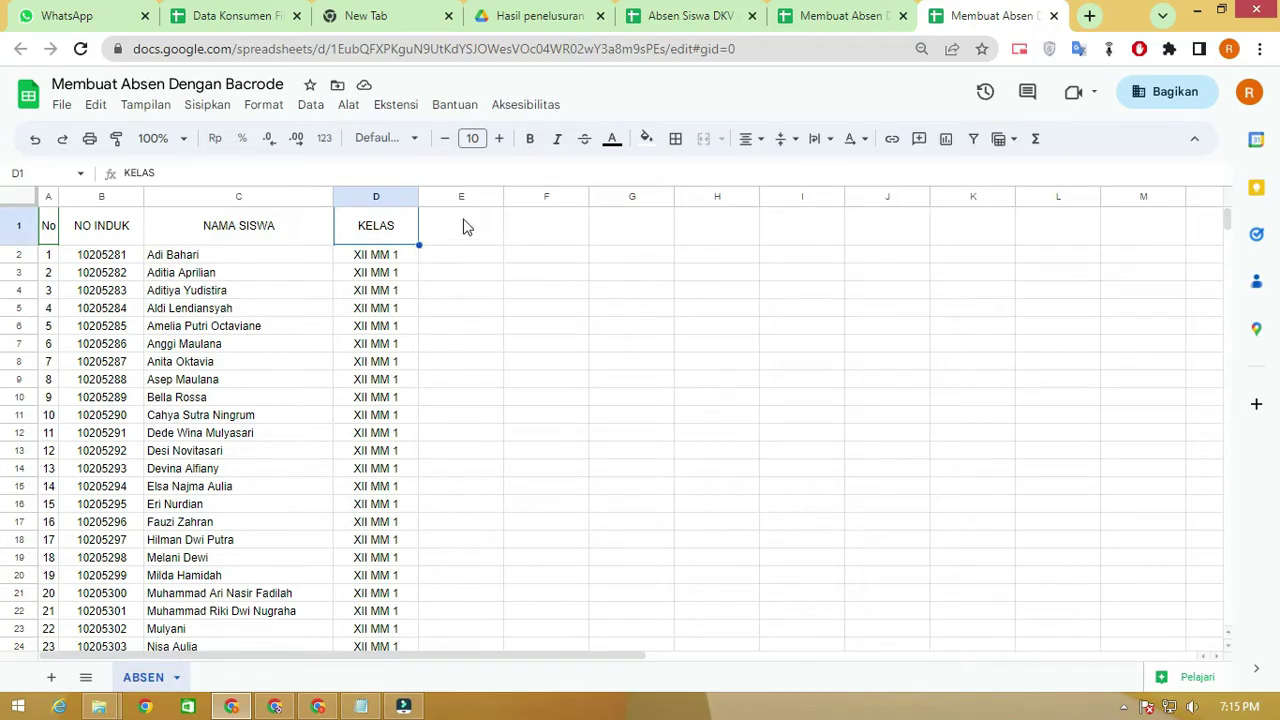
Add the WAKTU header in E1, centred horizontally and vertically
{"action": "left_click", "coordinate": [461, 232]}
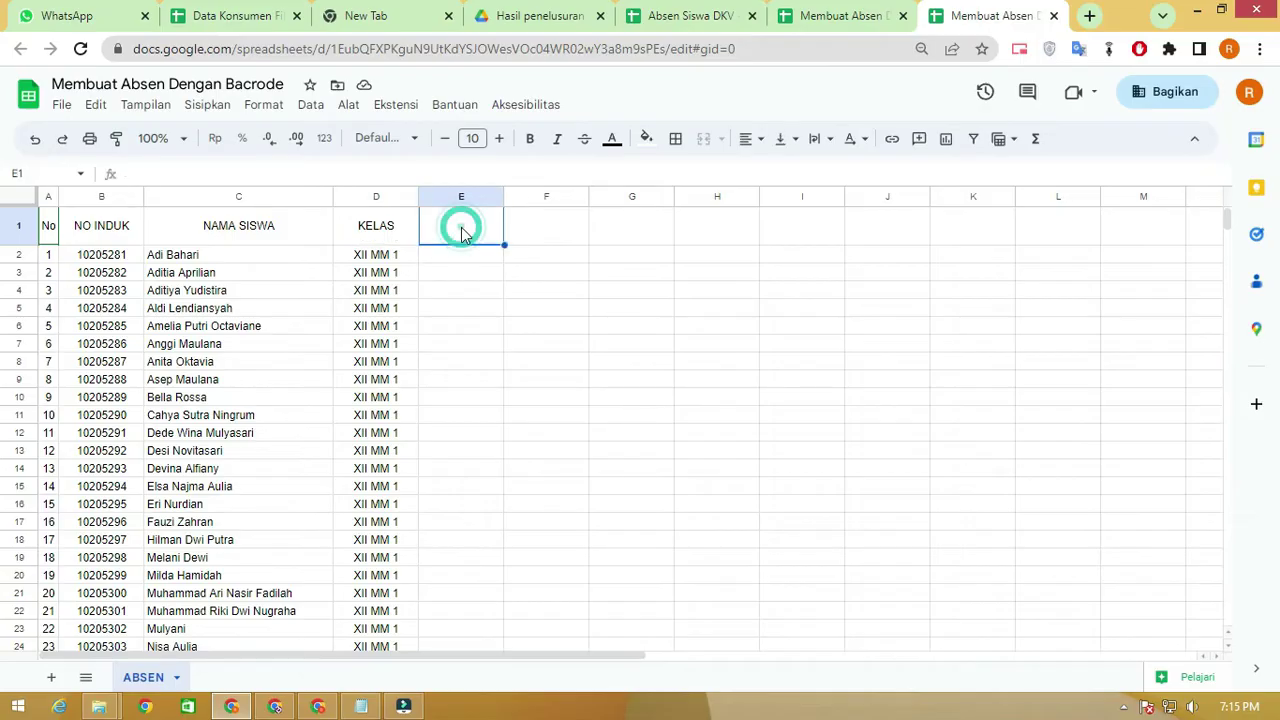
{"action": "type", "text": "WAKTU"}
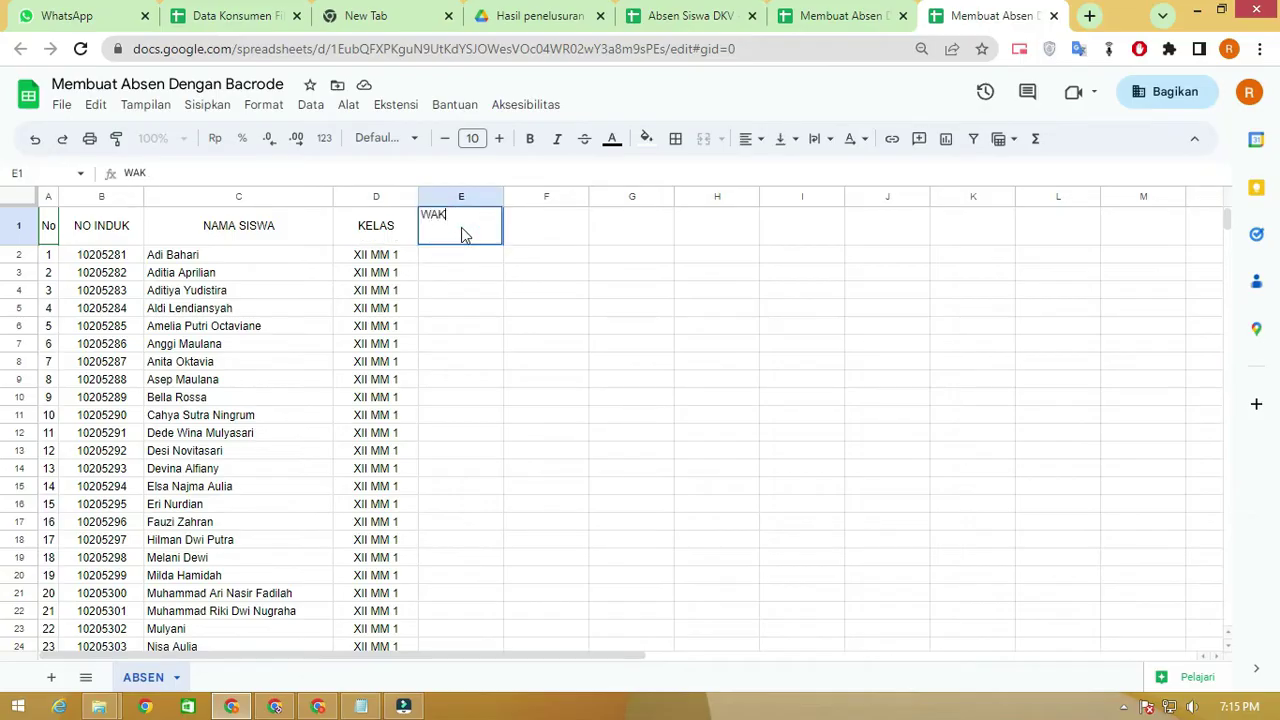
{"action": "left_click", "coordinate": [517, 237]}
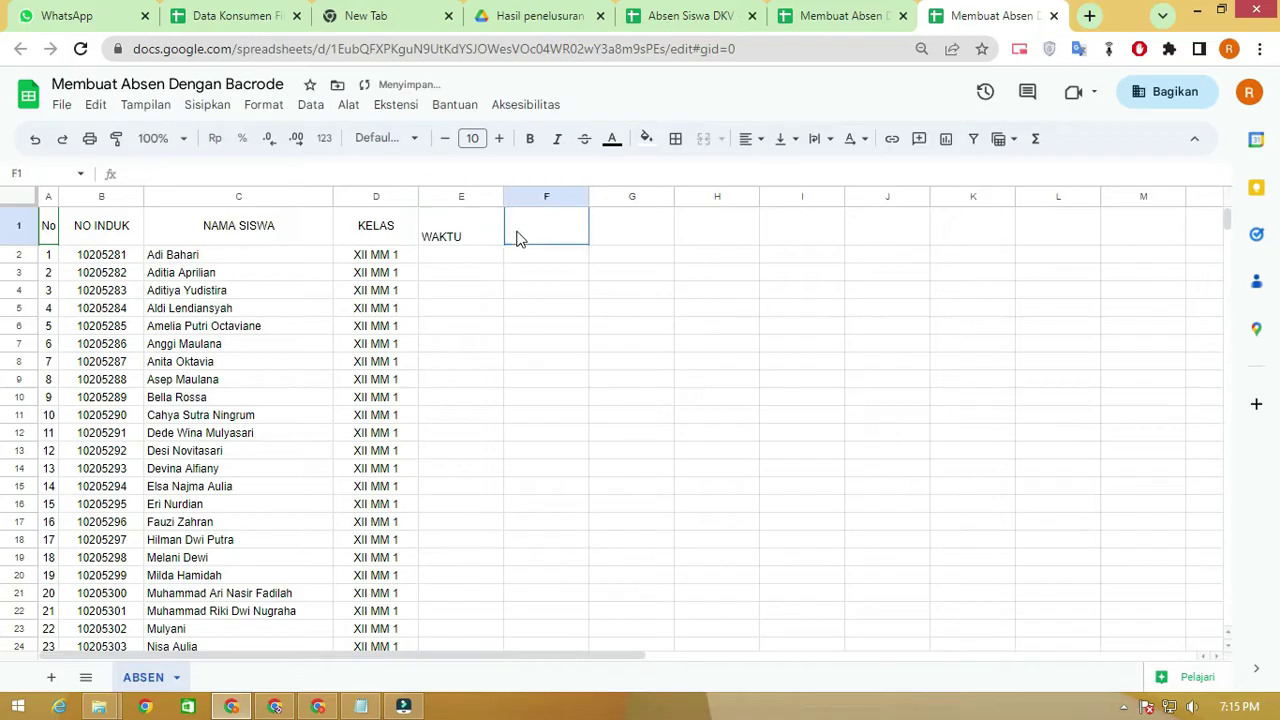
{"action": "left_click", "coordinate": [474, 226]}
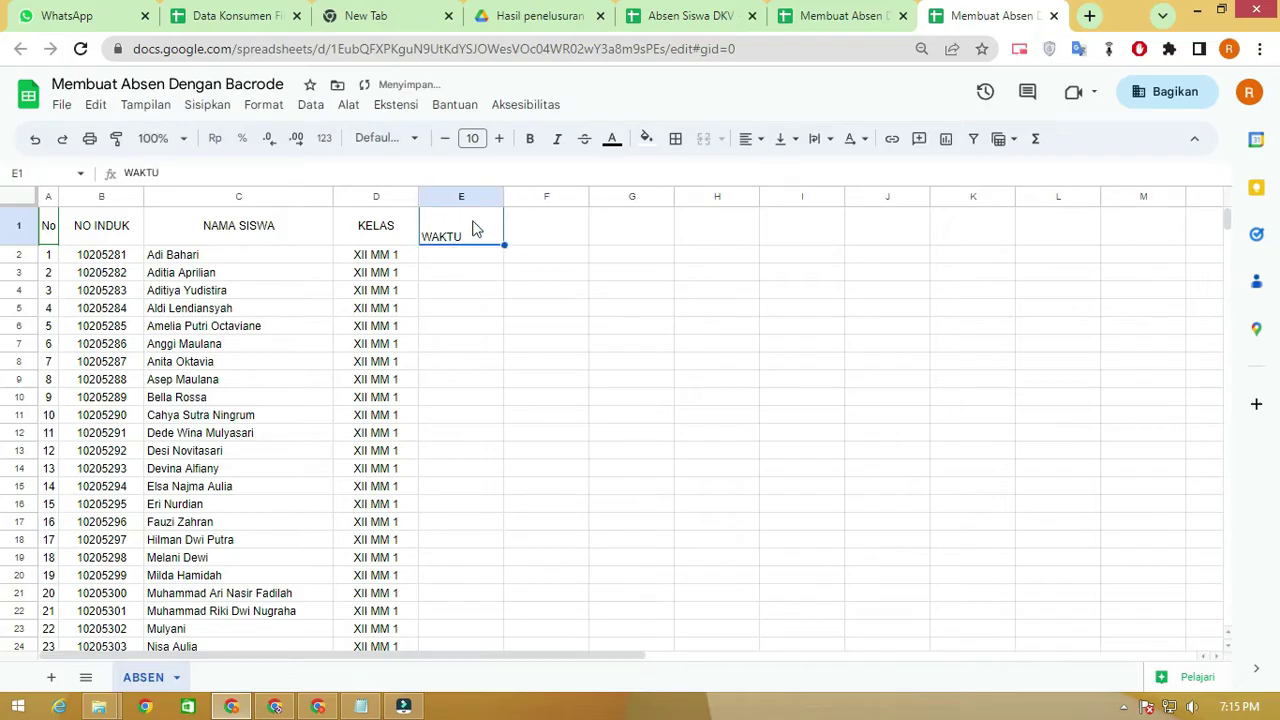
{"action": "left_click", "coordinate": [745, 142]}
{"action": "left_click", "coordinate": [776, 170]}
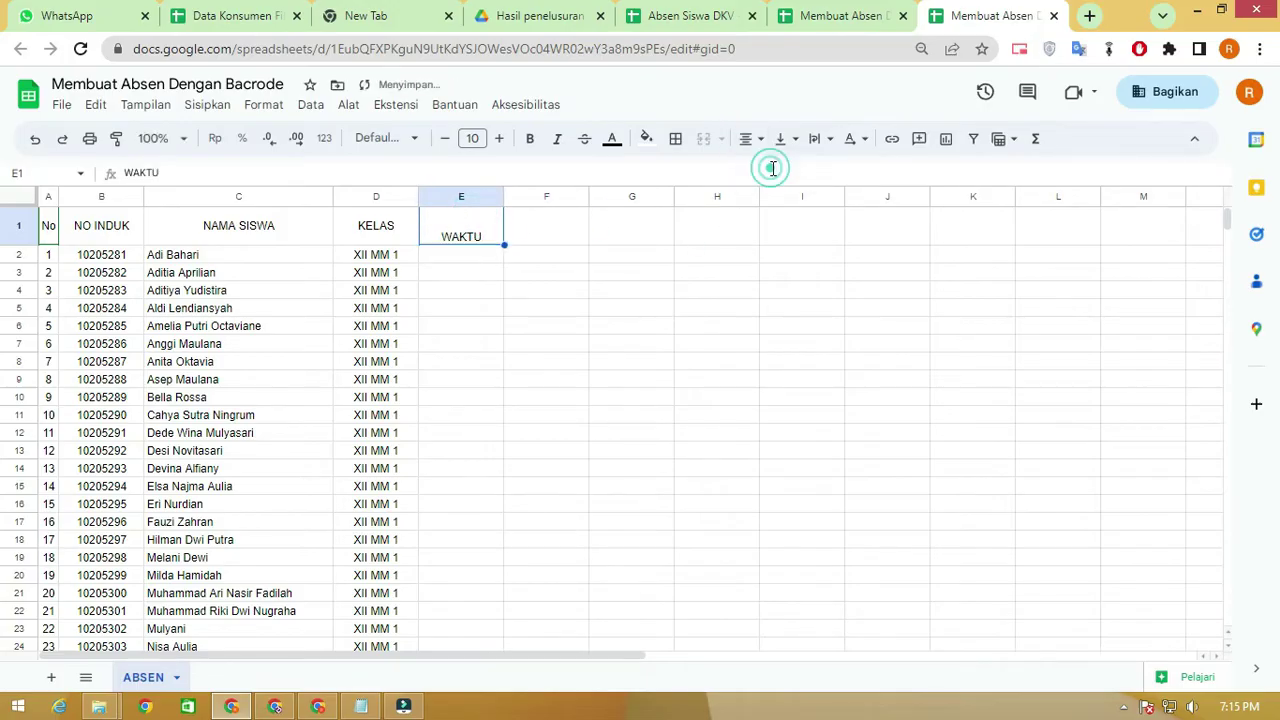
{"action": "left_click", "coordinate": [779, 139]}
{"action": "left_click", "coordinate": [806, 171]}
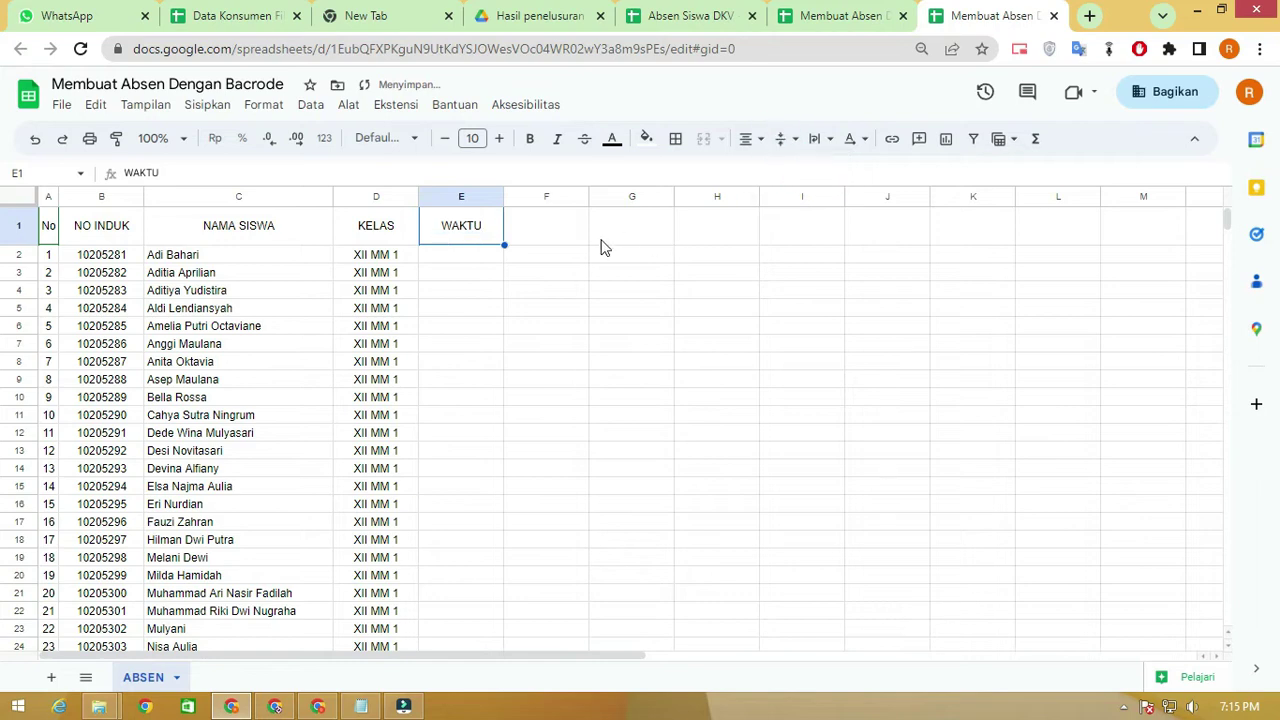
Add the headers LINK ABSEN in F1 and BARCODE in G1
{"action": "left_click", "coordinate": [540, 230]}
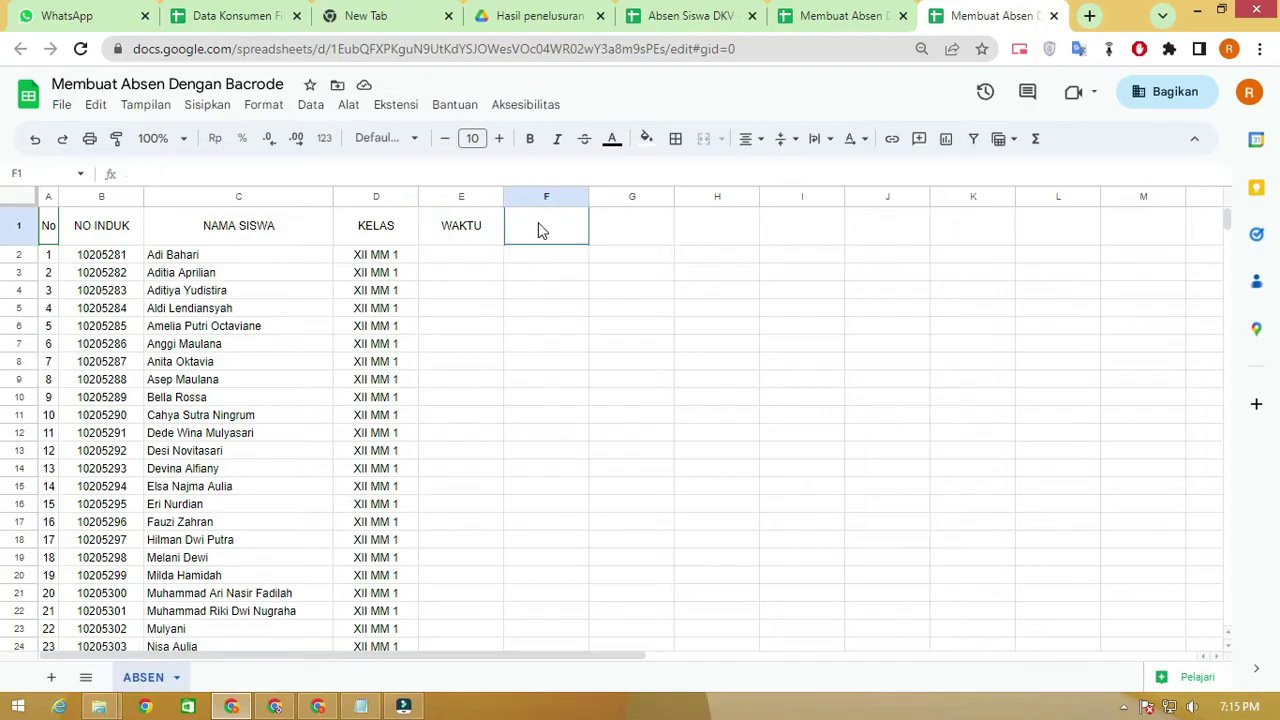
{"action": "type", "text": "LINK ABSEN"}
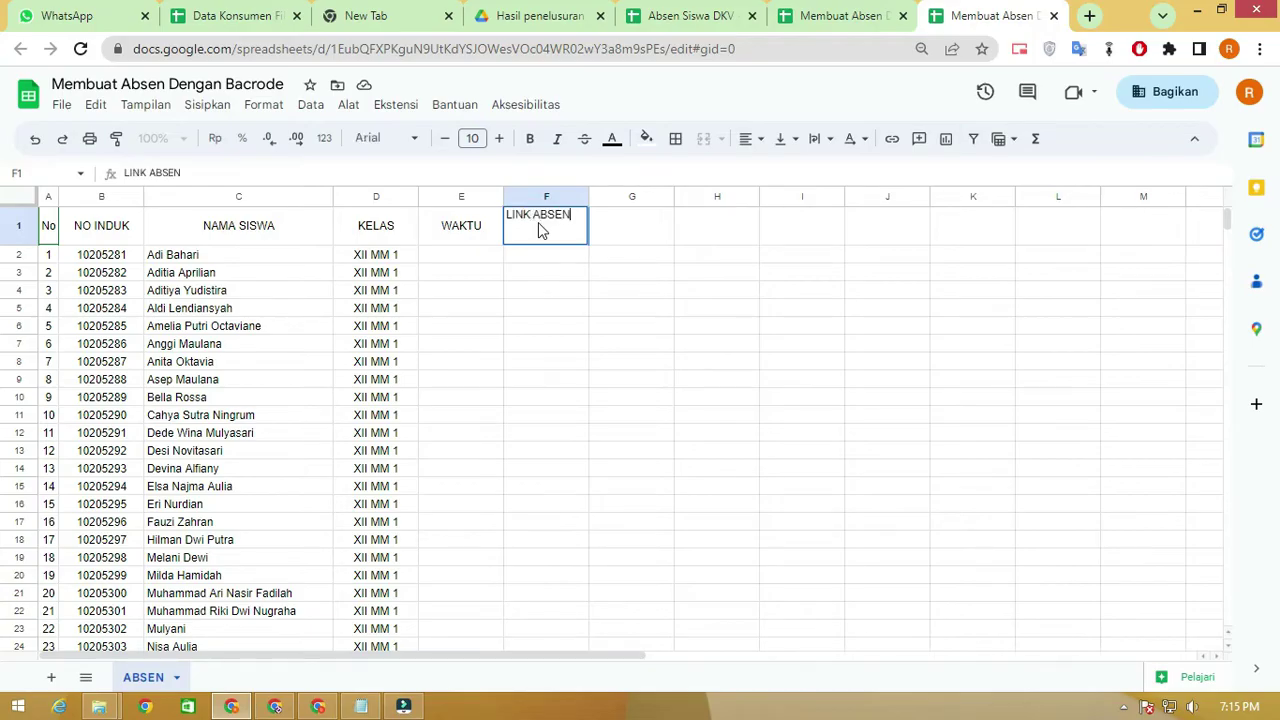
{"action": "key", "text": "Return"}
{"action": "left_click", "coordinate": [622, 236]}
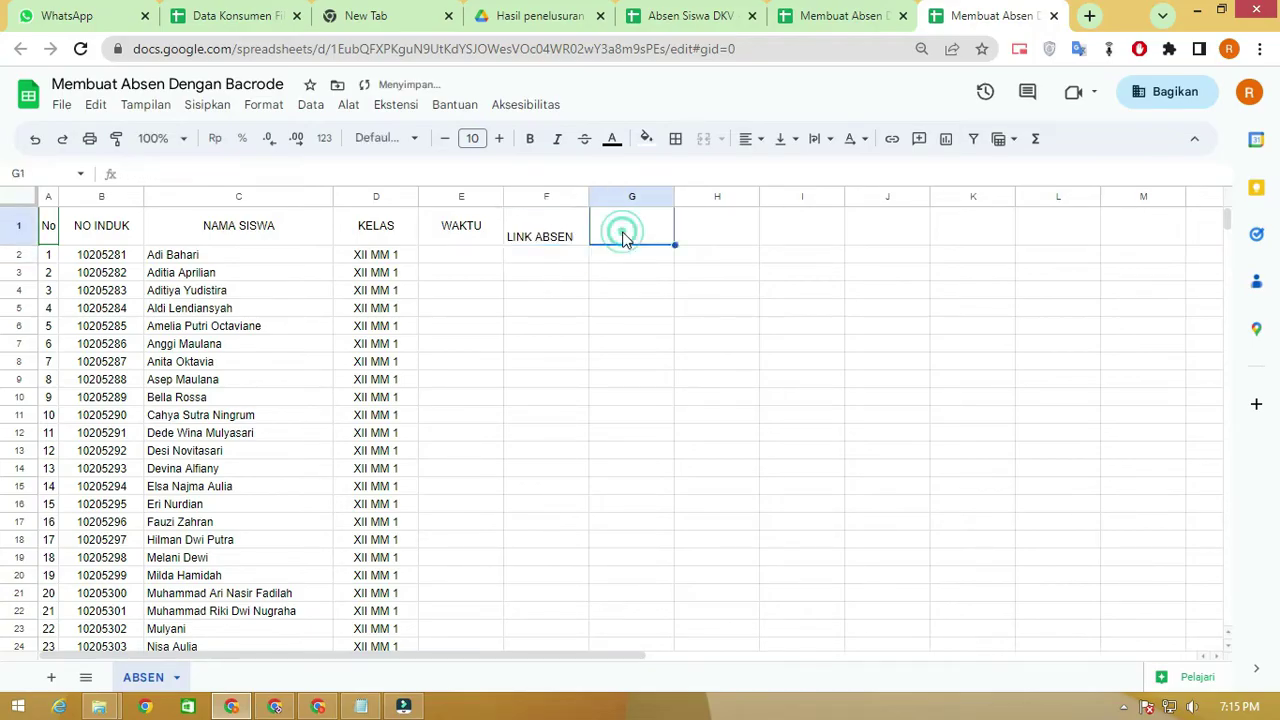
{"action": "type", "text": "BARCODE"}
{"action": "key", "text": "Return"}
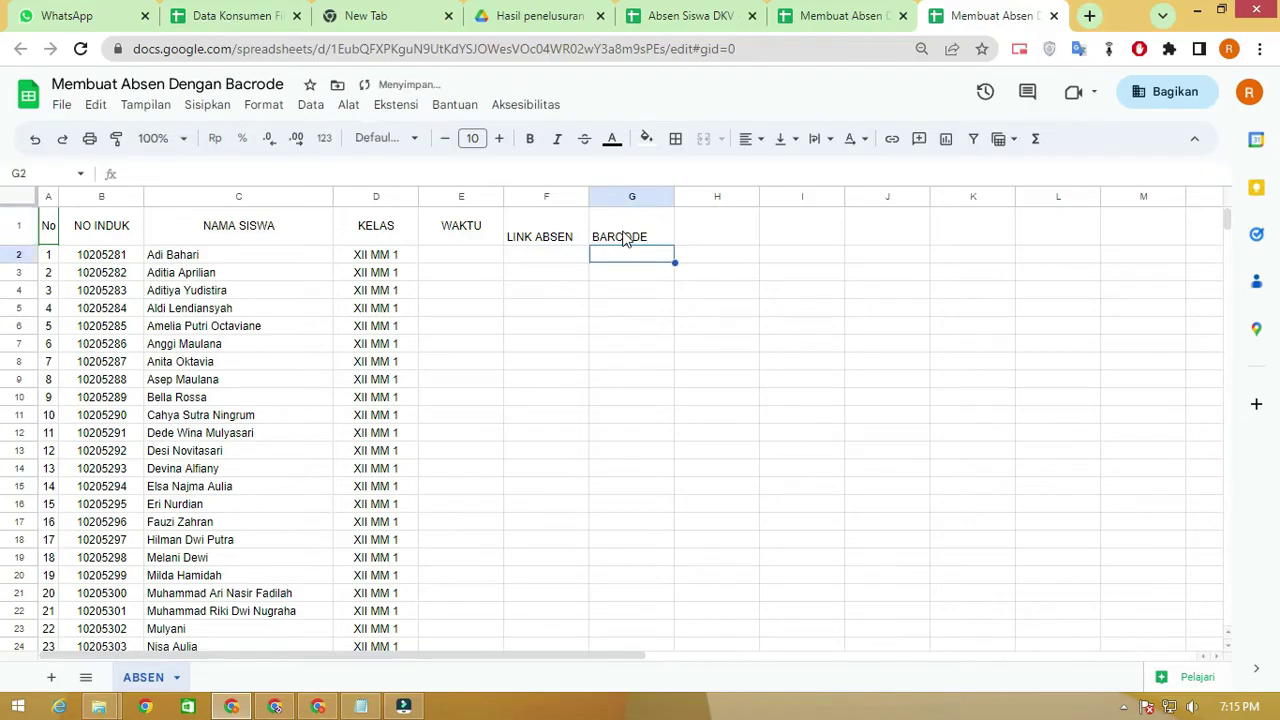
Centre the whole header row 1 horizontally and vertically
{"action": "left_click", "coordinate": [20, 228]}
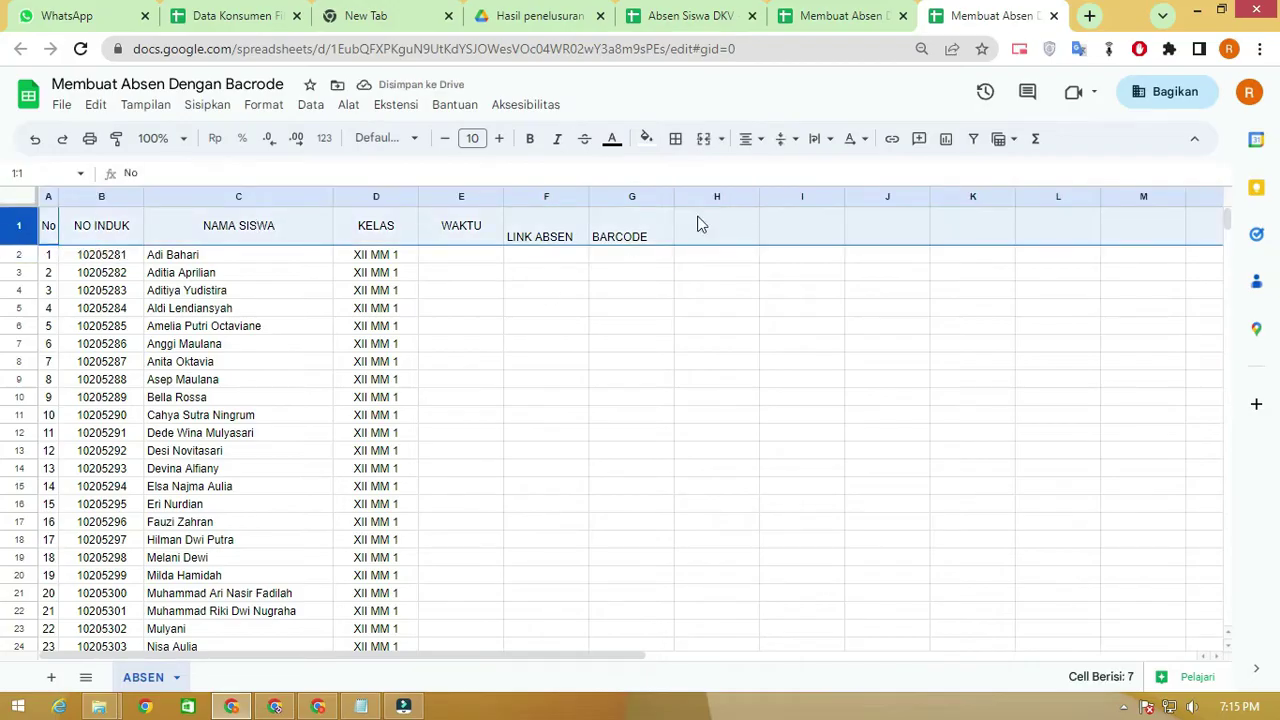
{"action": "left_click", "coordinate": [748, 138]}
{"action": "left_click", "coordinate": [777, 170]}
{"action": "left_click", "coordinate": [782, 139]}
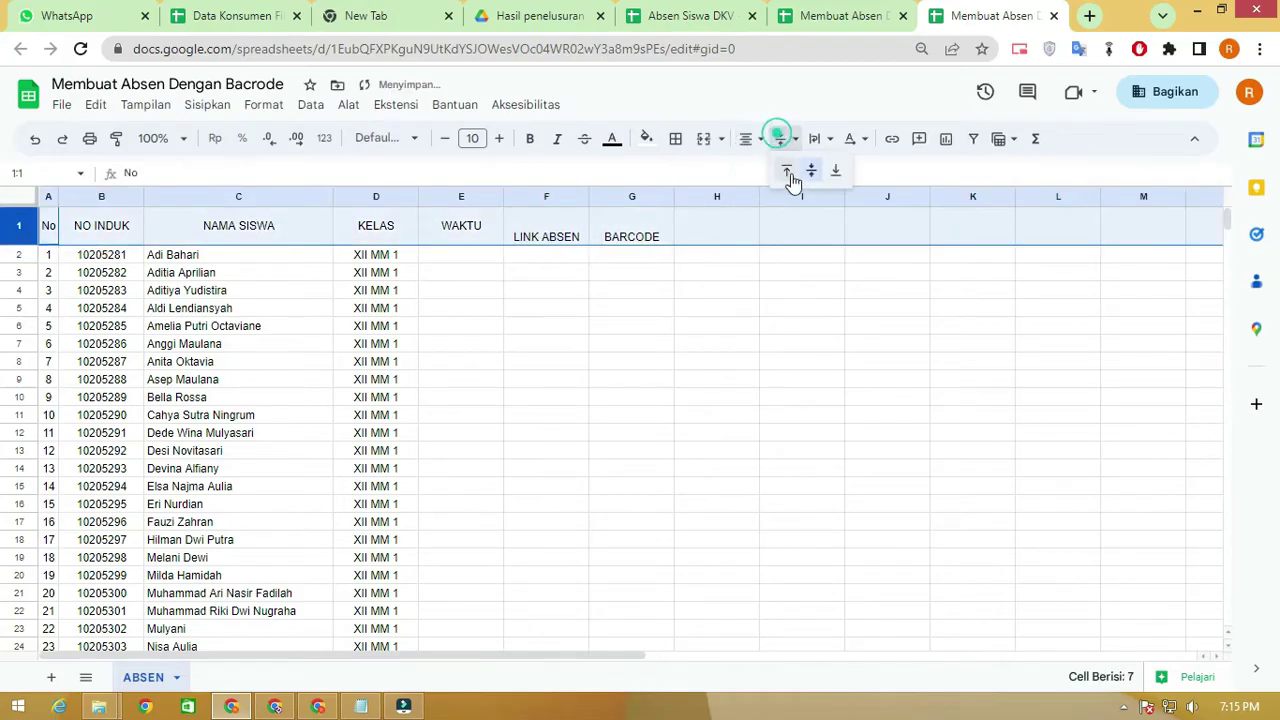
{"action": "left_click", "coordinate": [808, 171]}
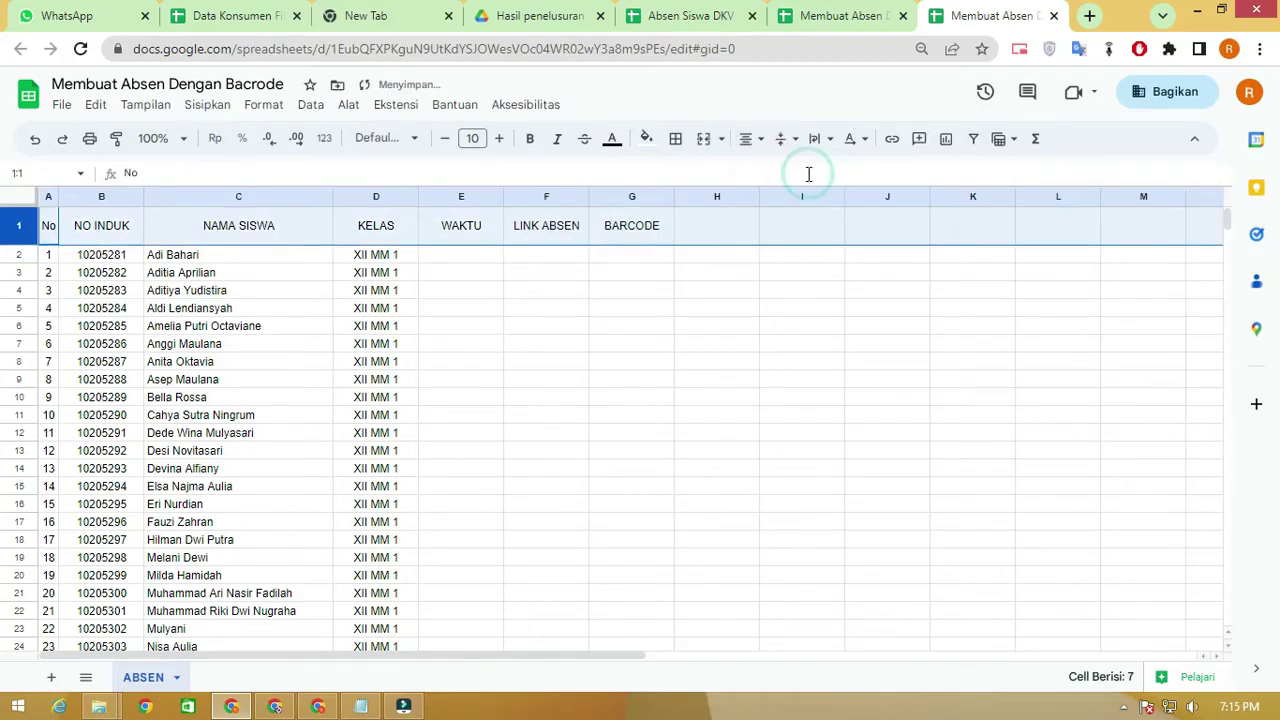
{"action": "left_click", "coordinate": [460, 280]}
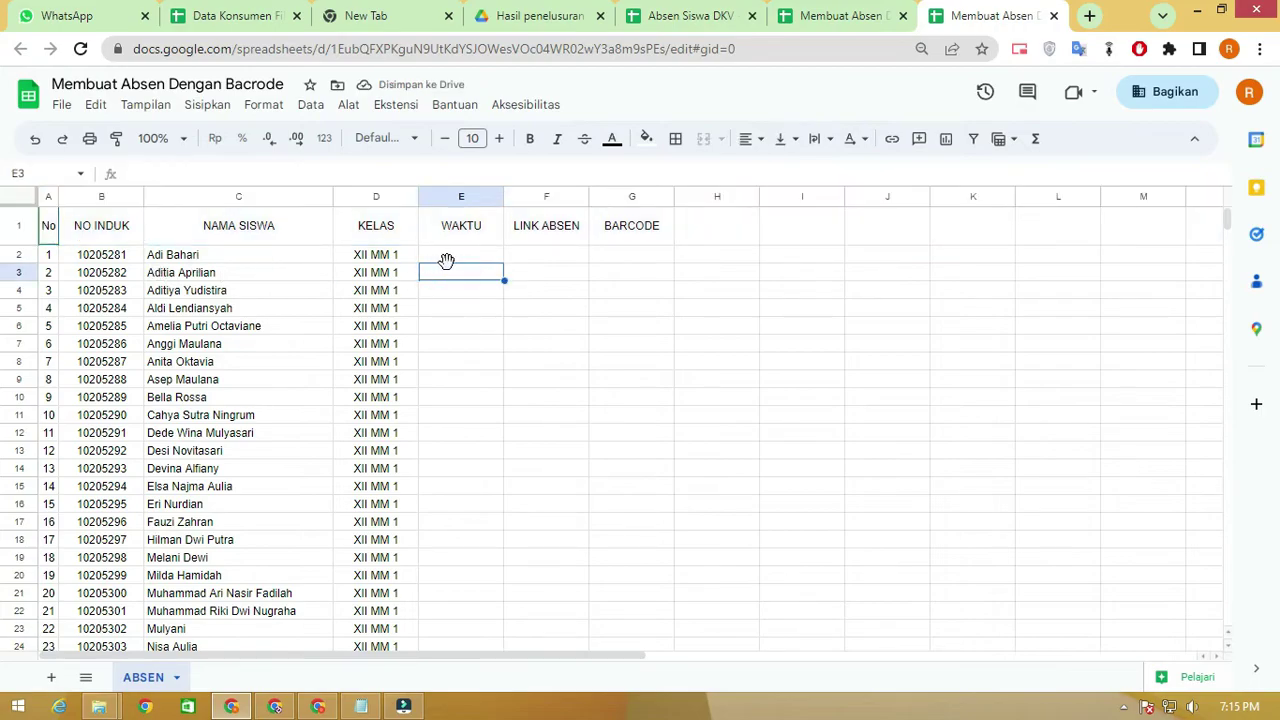
Enter =TODAY() in E2 to show 27/06/2023
{"action": "left_click", "coordinate": [463, 255]}
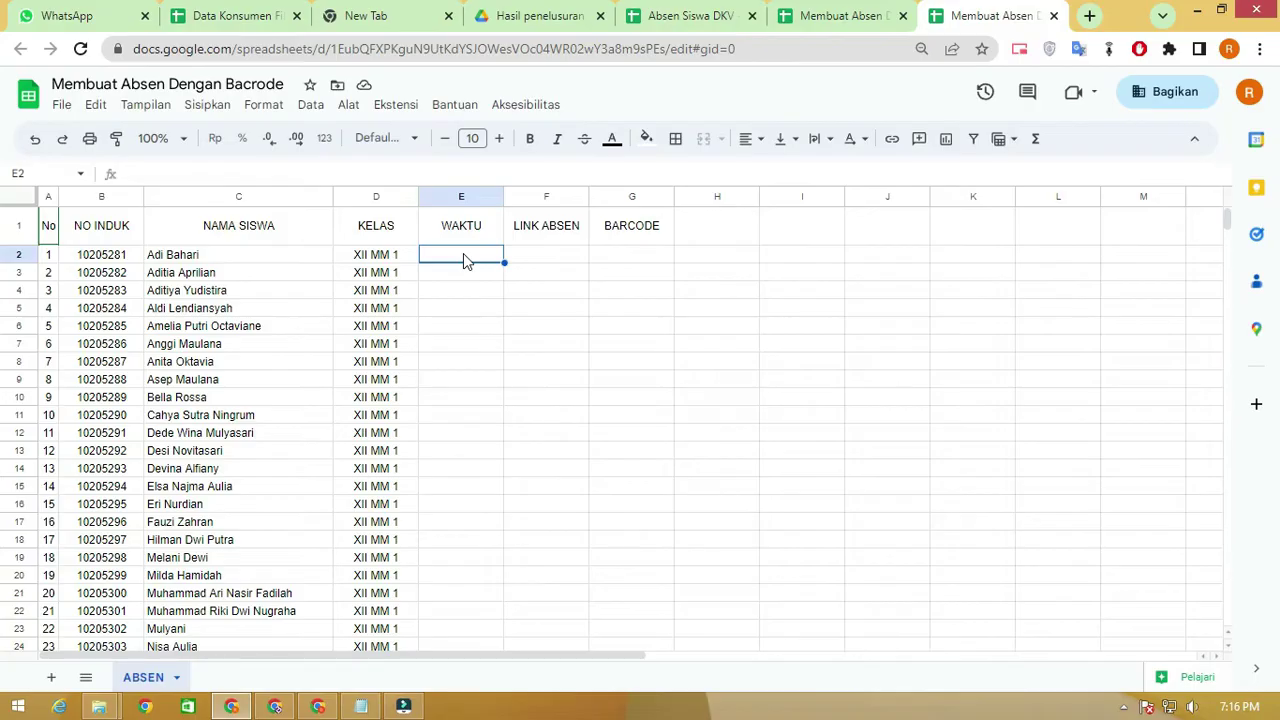
{"action": "type", "text": "="}
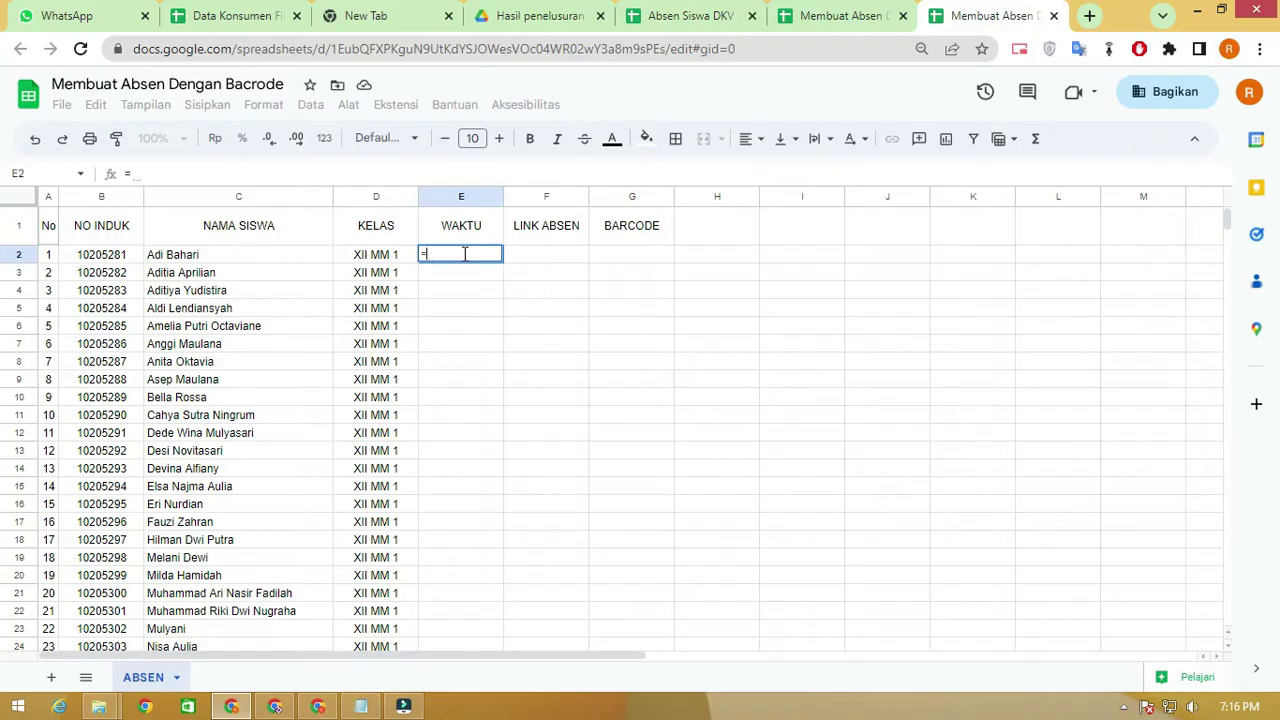
{"action": "type", "text": "TODA"}
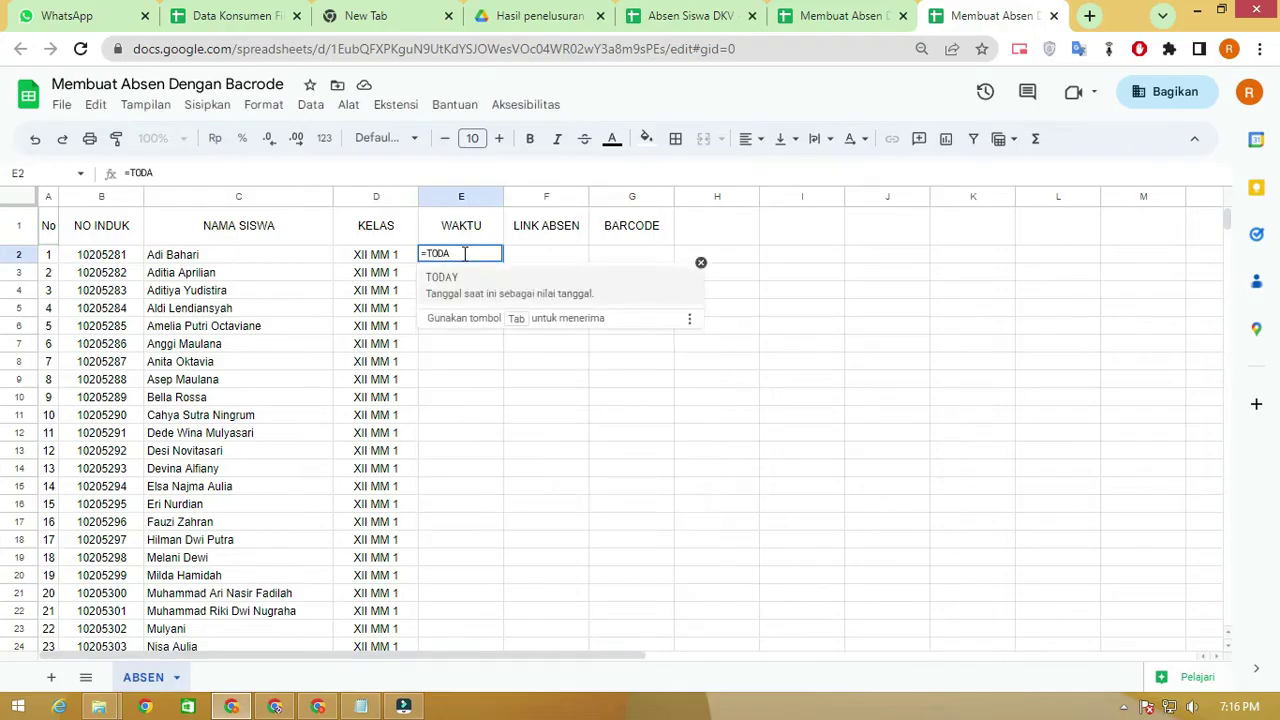
{"action": "type", "text": "Y()"}
{"action": "key", "text": "Return"}
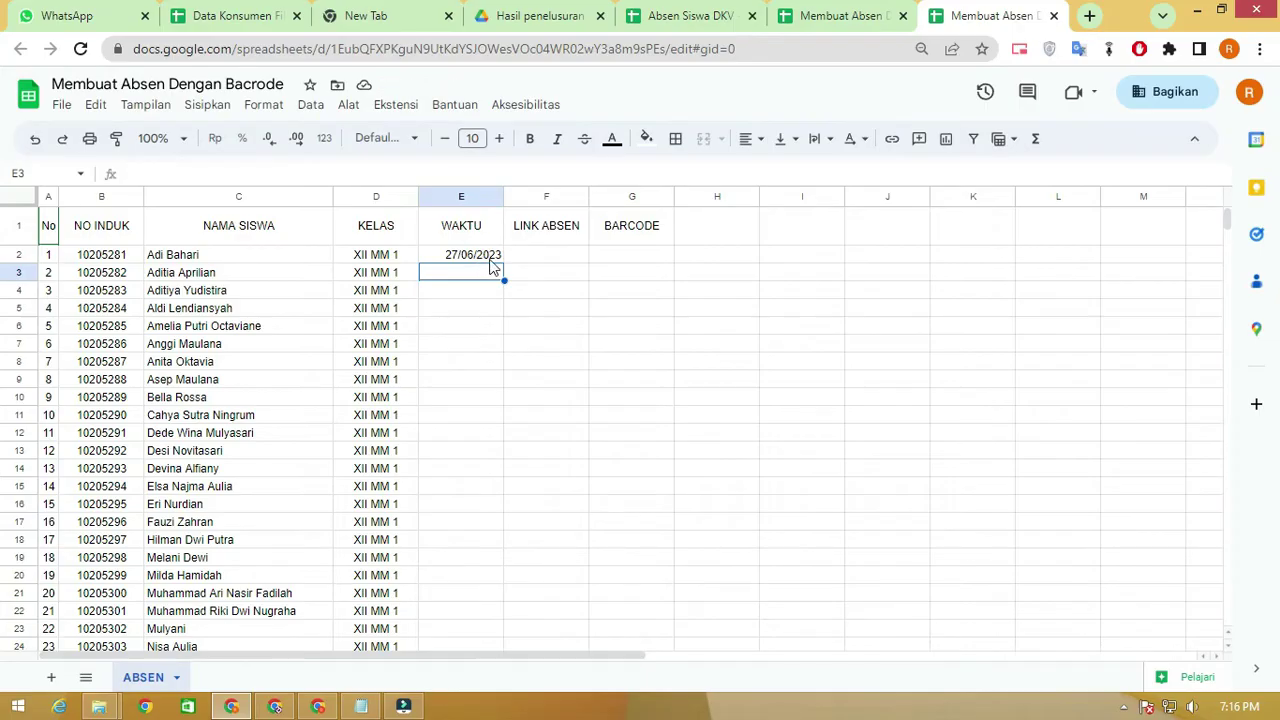
Centre the date in E2 and widen the WAKTU column
{"action": "left_click", "coordinate": [485, 258]}
{"action": "left_click", "coordinate": [471, 257]}
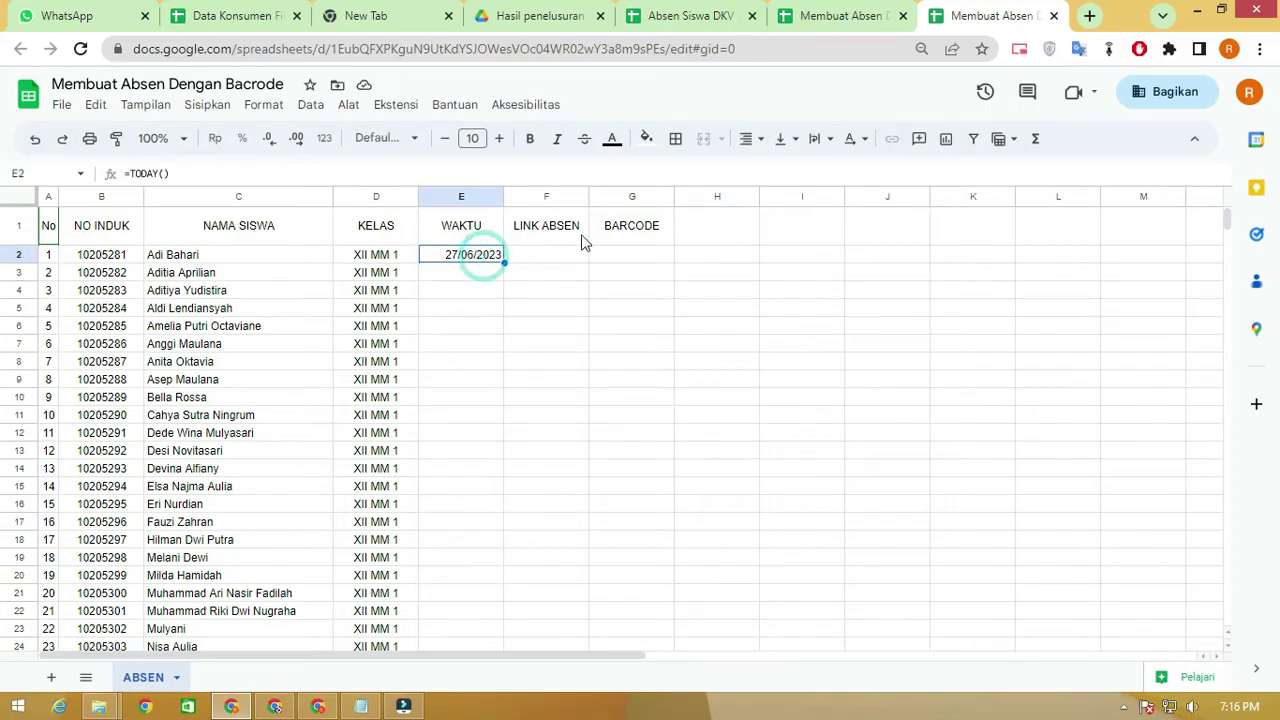
{"action": "left_click", "coordinate": [746, 138]}
{"action": "left_click", "coordinate": [775, 171]}
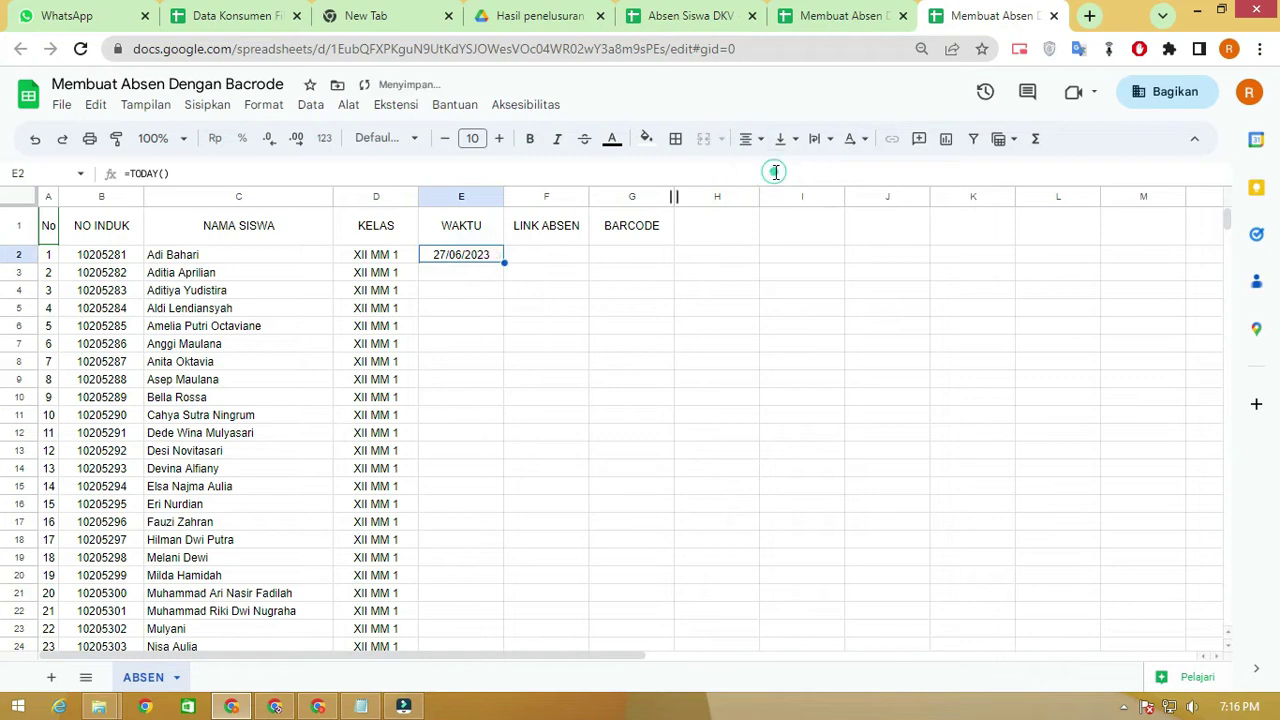
{"action": "left_click", "coordinate": [564, 256]}
{"action": "left_click_drag", "start_coordinate": [503, 198], "coordinate": [551, 198]}
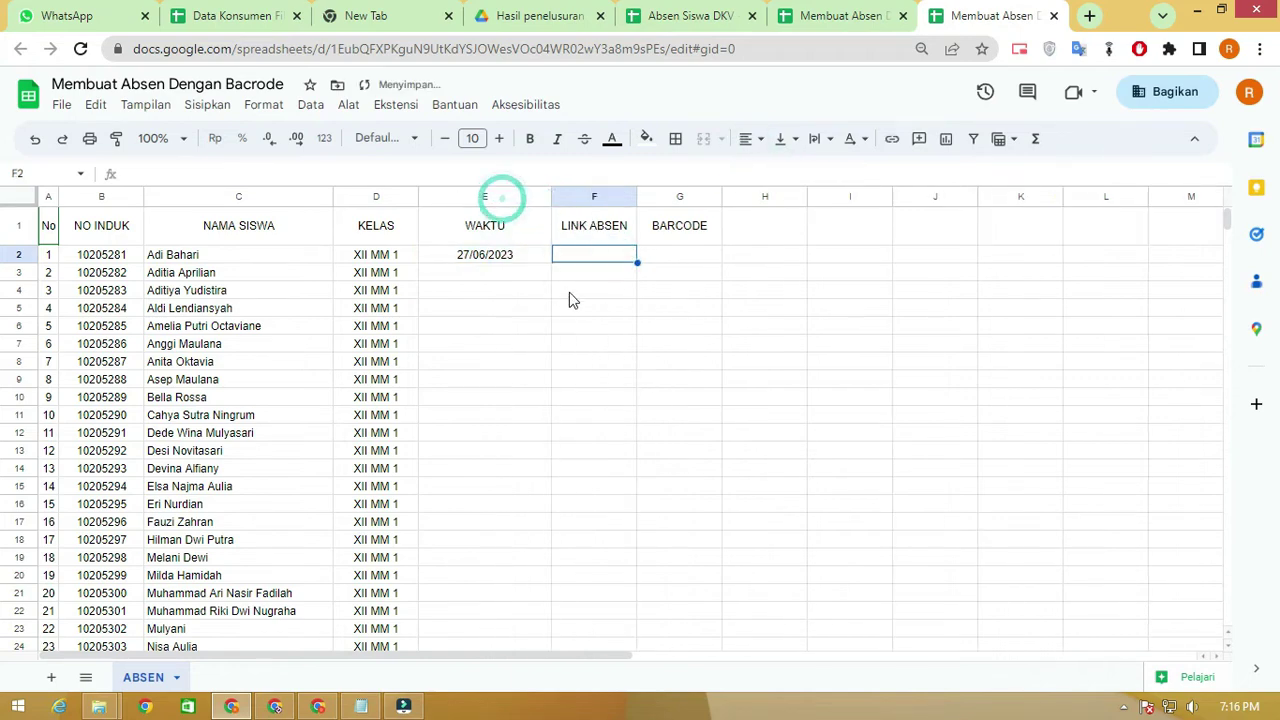
{"action": "left_click", "coordinate": [500, 257]}
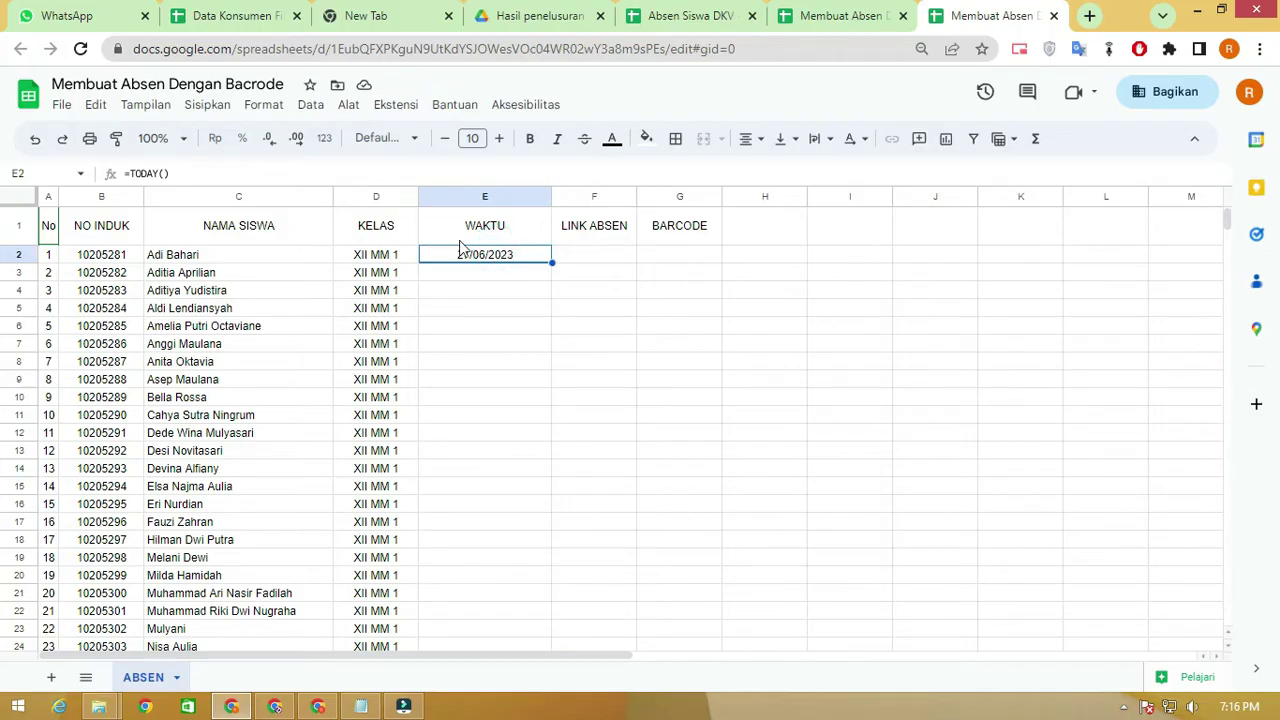
Rewrite E2's formula as =TEXT(TODAY();"") with the caret between the empty quotes
{"action": "left_click", "coordinate": [131, 172]}
{"action": "type", "text": "TEXT("}
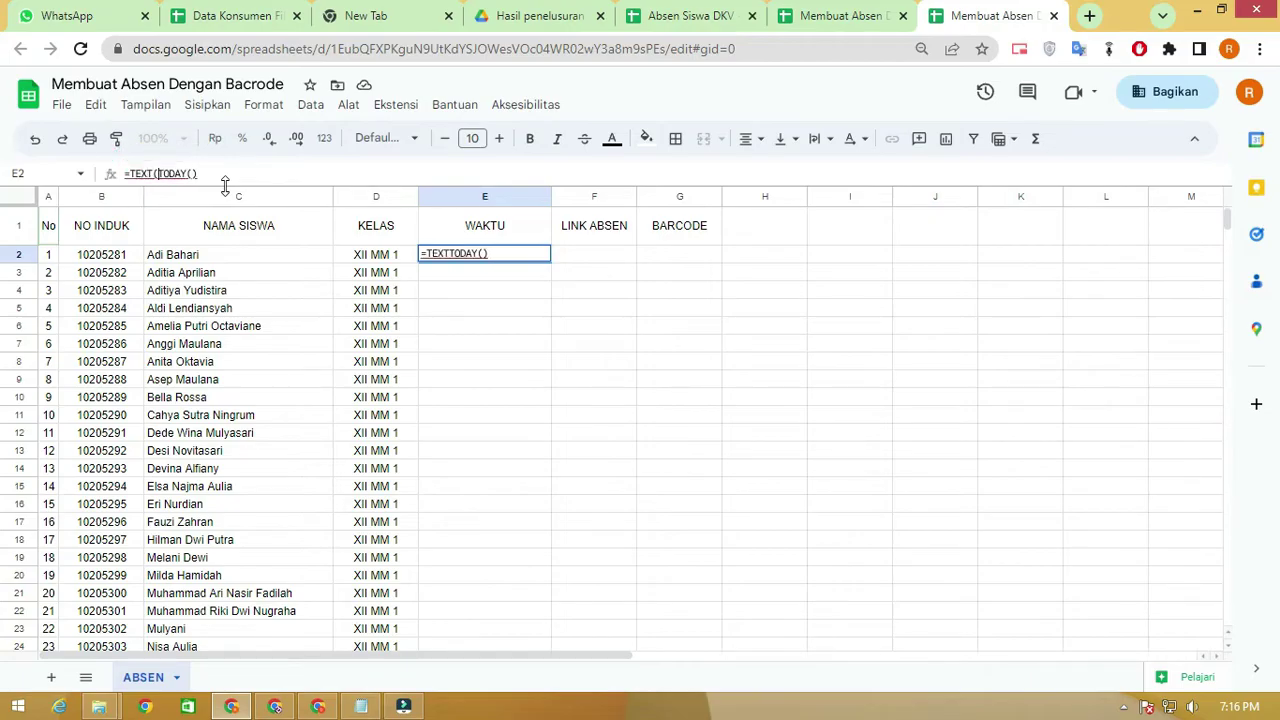
{"action": "key", "text": "BackSpace"}
{"action": "type", "text": "*"}
{"action": "key", "text": "BackSpace"}
{"action": "type", "text": ")"}
{"action": "key", "text": "BackSpace"}
{"action": "type", "text": "_"}
{"action": "key", "text": "BackSpace"}
{"action": "type", "text": "("}
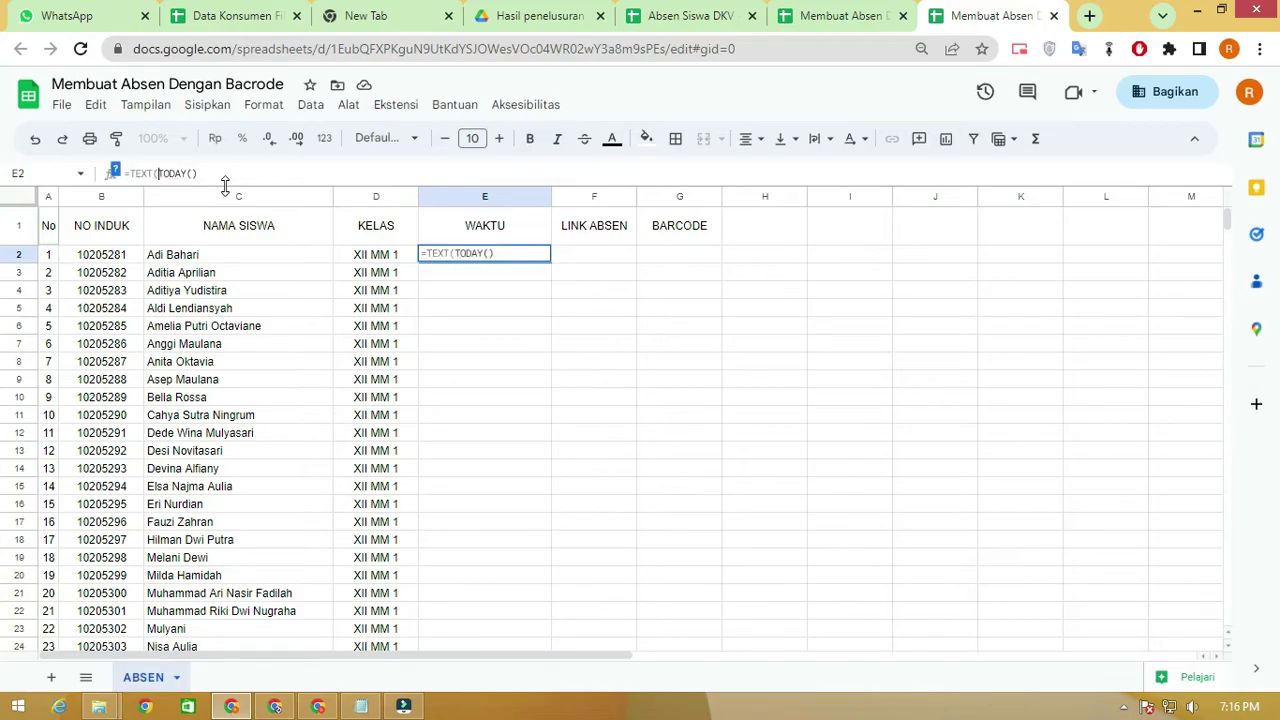
{"action": "left_click", "coordinate": [229, 172]}
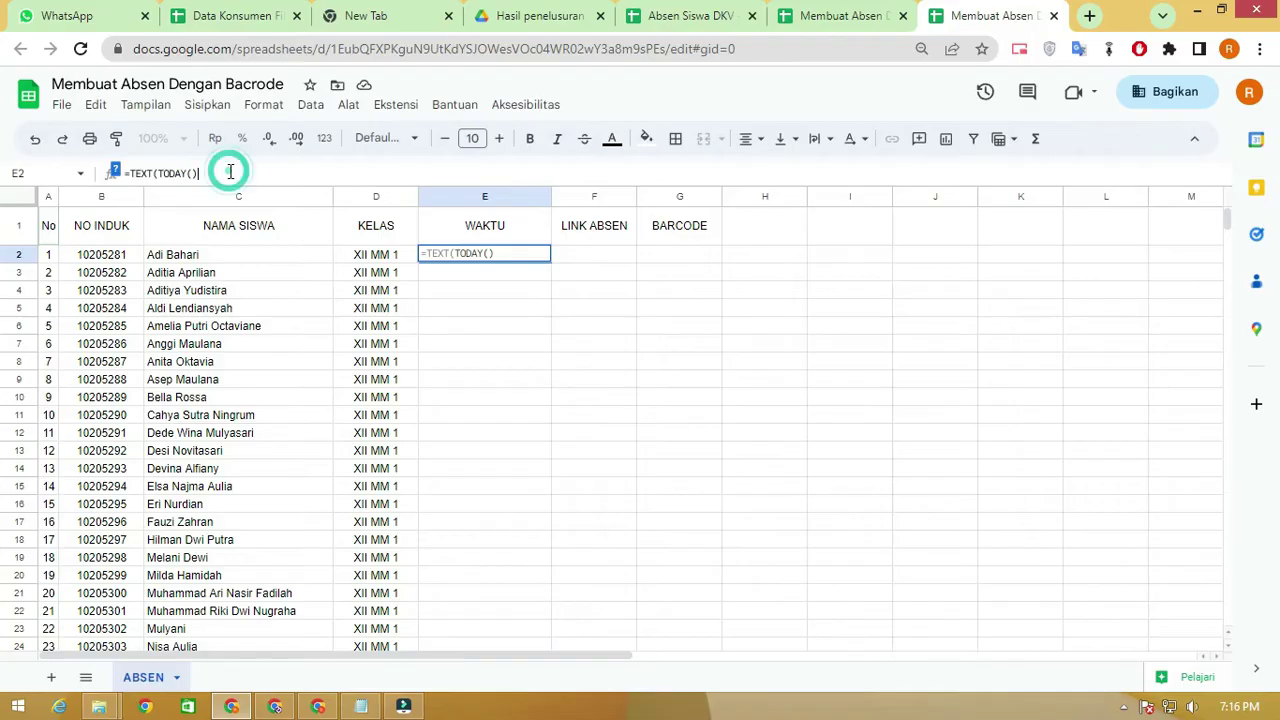
{"action": "type", "text": ";"}
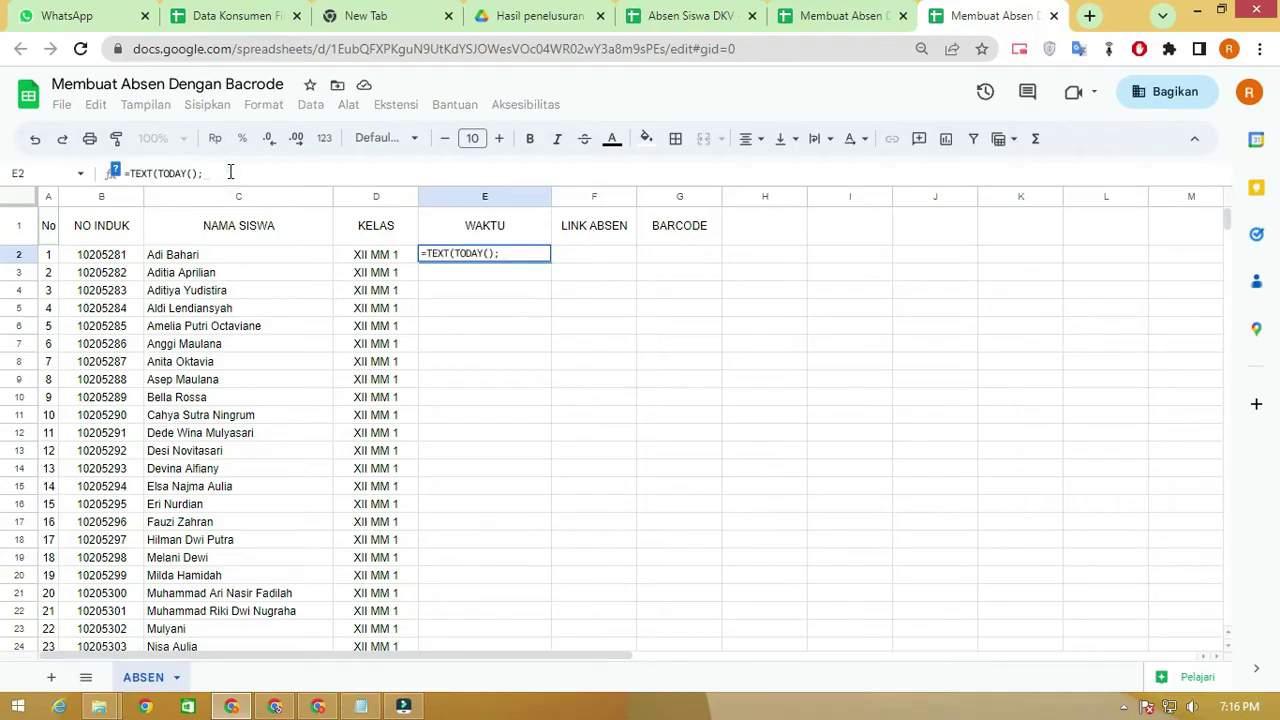
{"action": "type", "text": "\"\""}
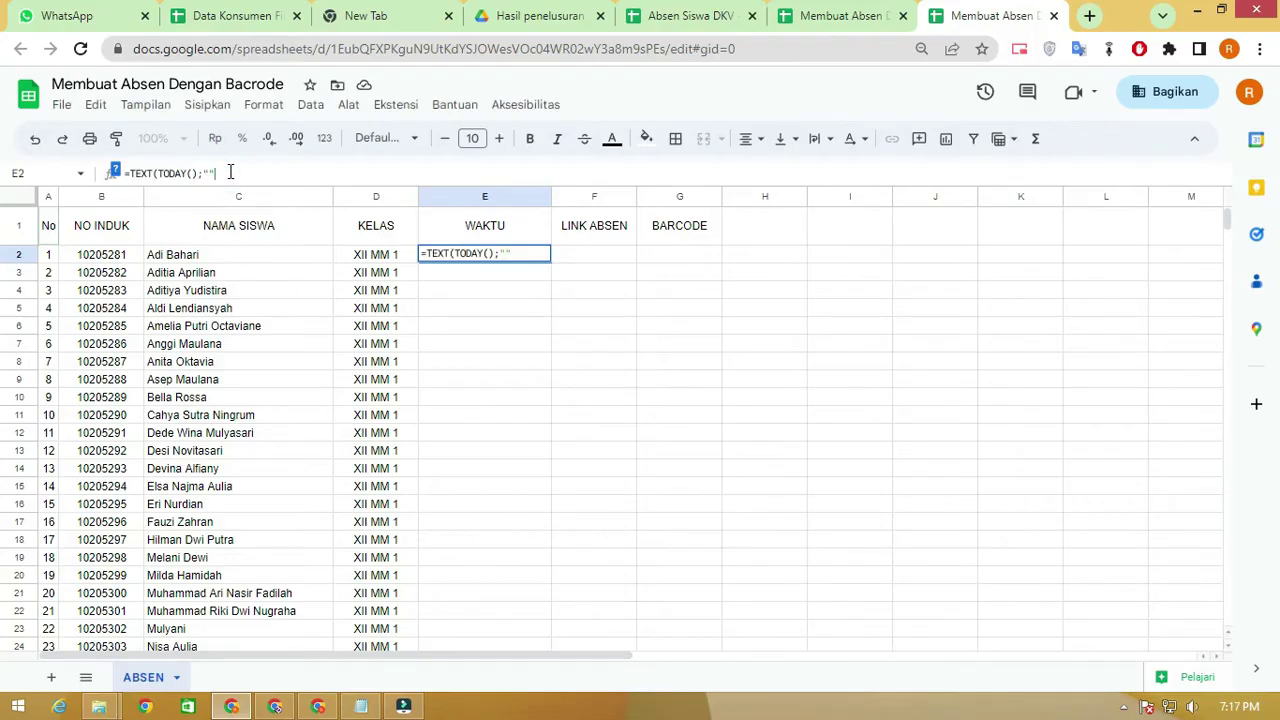
{"action": "type", "text": ")"}
{"action": "key", "text": "Left"}
{"action": "key", "text": "Left"}
{"action": "key", "text": "ctrl+plus"}
{"action": "key", "text": "ctrl+plus"}
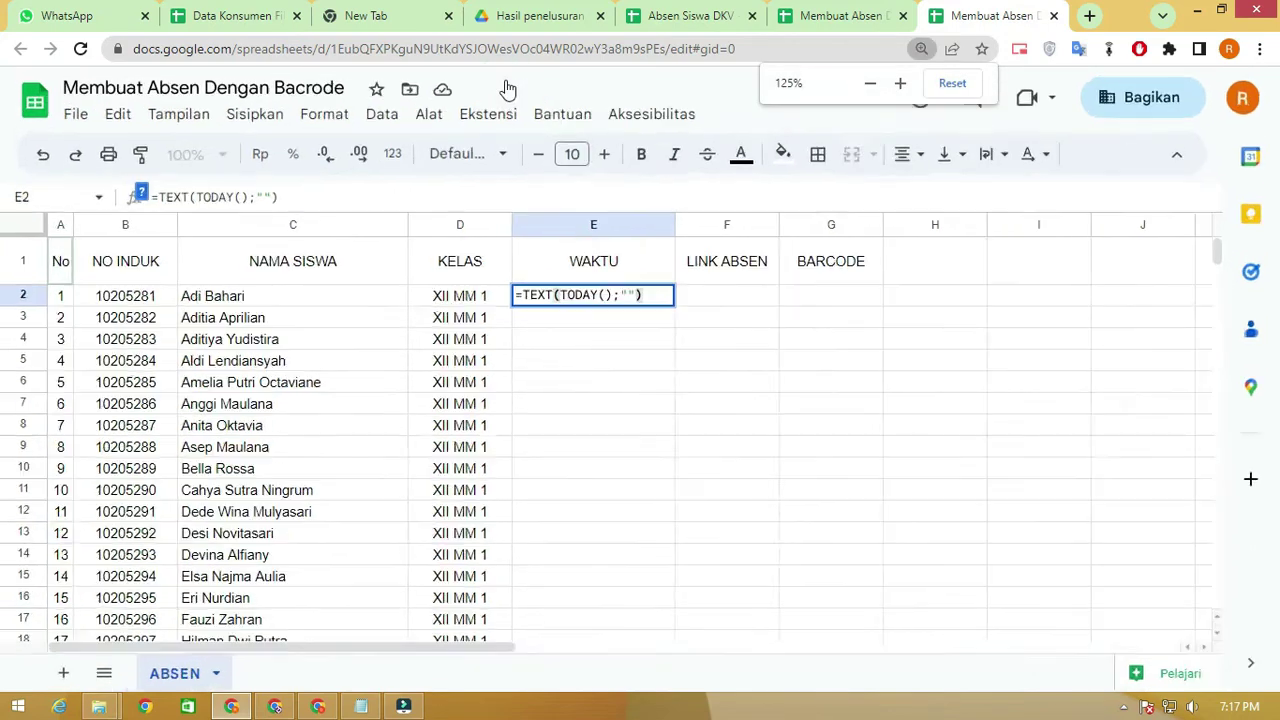
Fill E2's TEXT format with "dddd, dd mmmm yyyy" so it displays Selasa, 27 Juni 2023
{"action": "key", "text": "ctrl+plus"}
{"action": "key", "text": "ctrl+plus"}
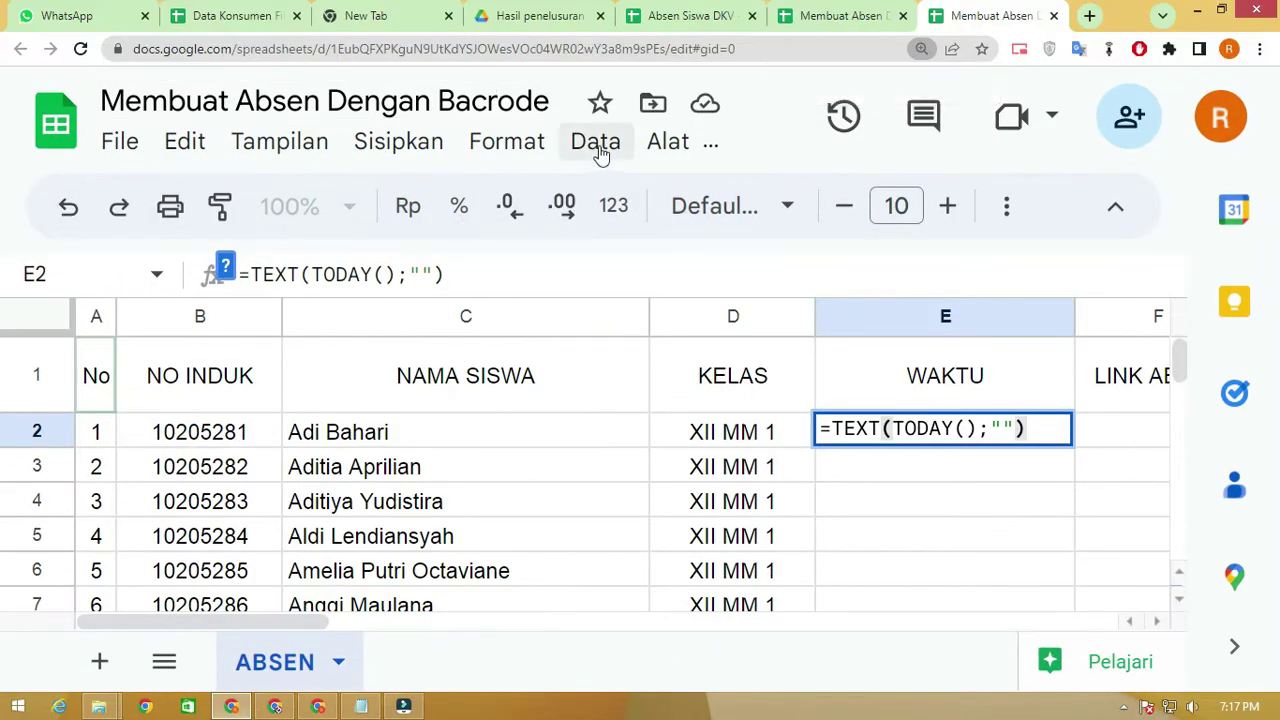
{"action": "key", "text": "ctrl+plus"}
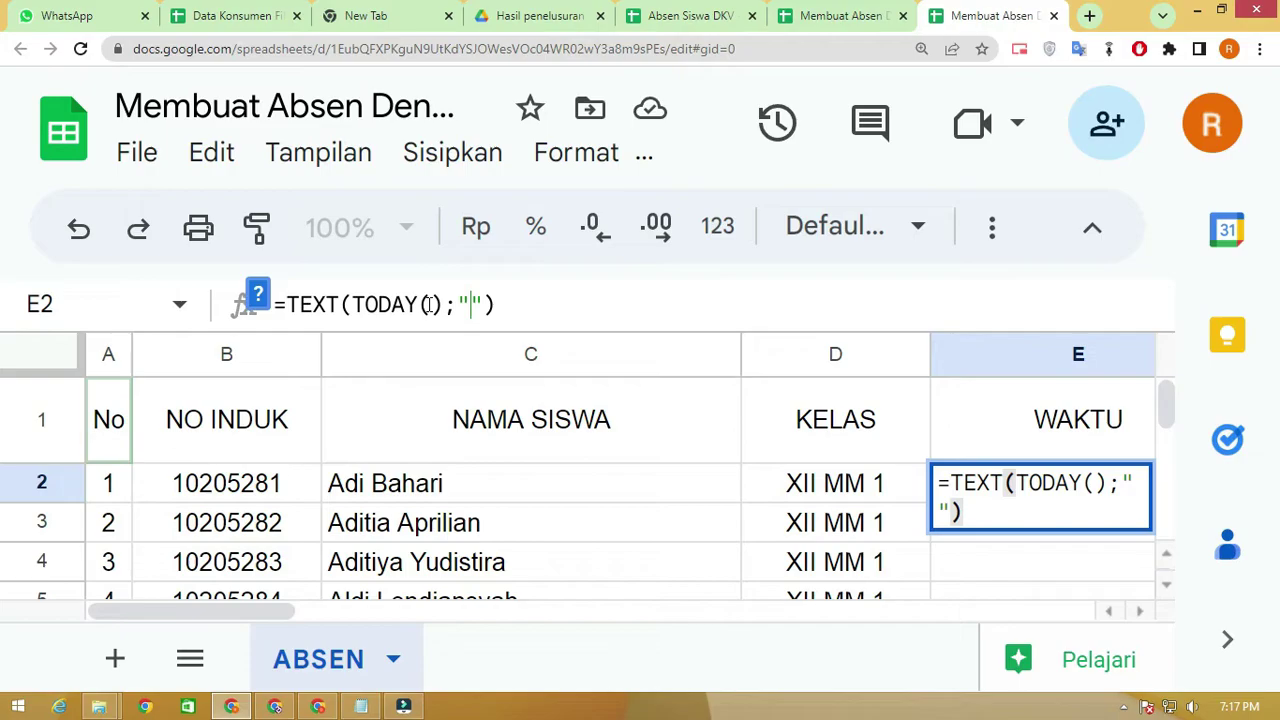
{"action": "type", "text": "ddd"}
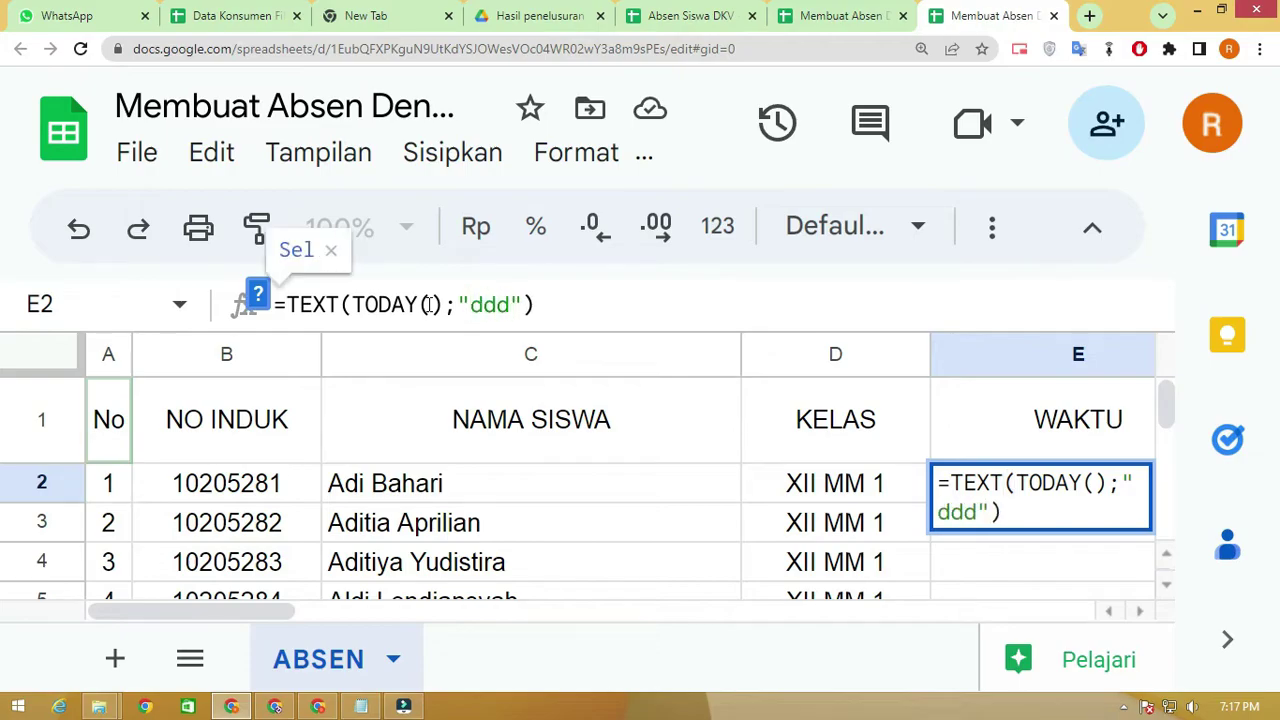
{"action": "type", "text": "d"}
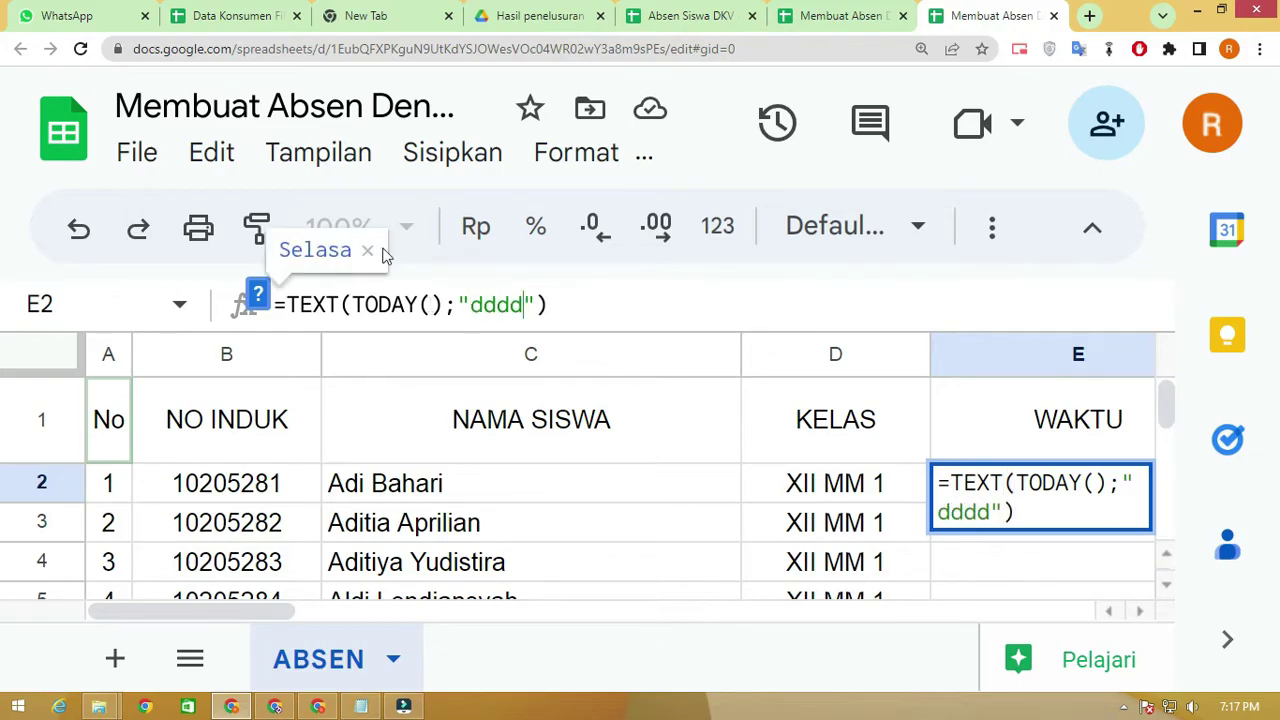
{"action": "type", "text": ", mmmm"}
{"action": "left_click", "coordinate": [549, 312]}
{"action": "type", "text": "dd"}
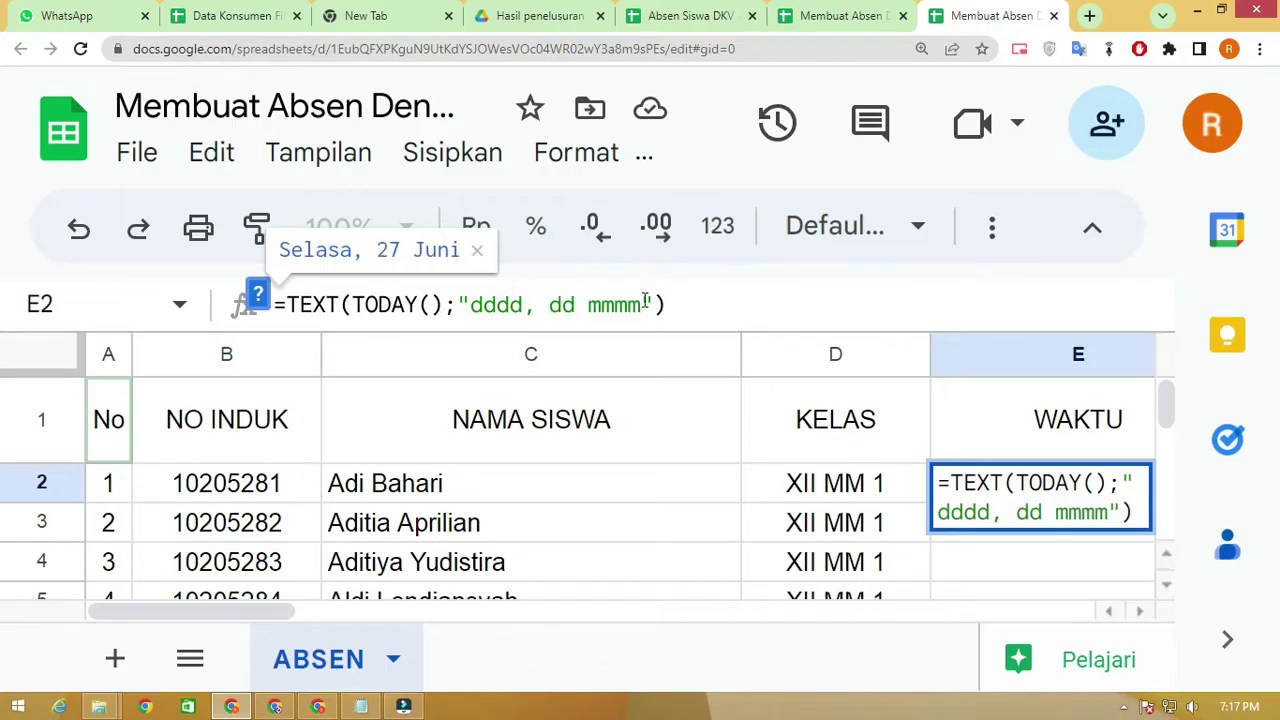
{"action": "left_click", "coordinate": [648, 303]}
{"action": "type", "text": "yyyy"}
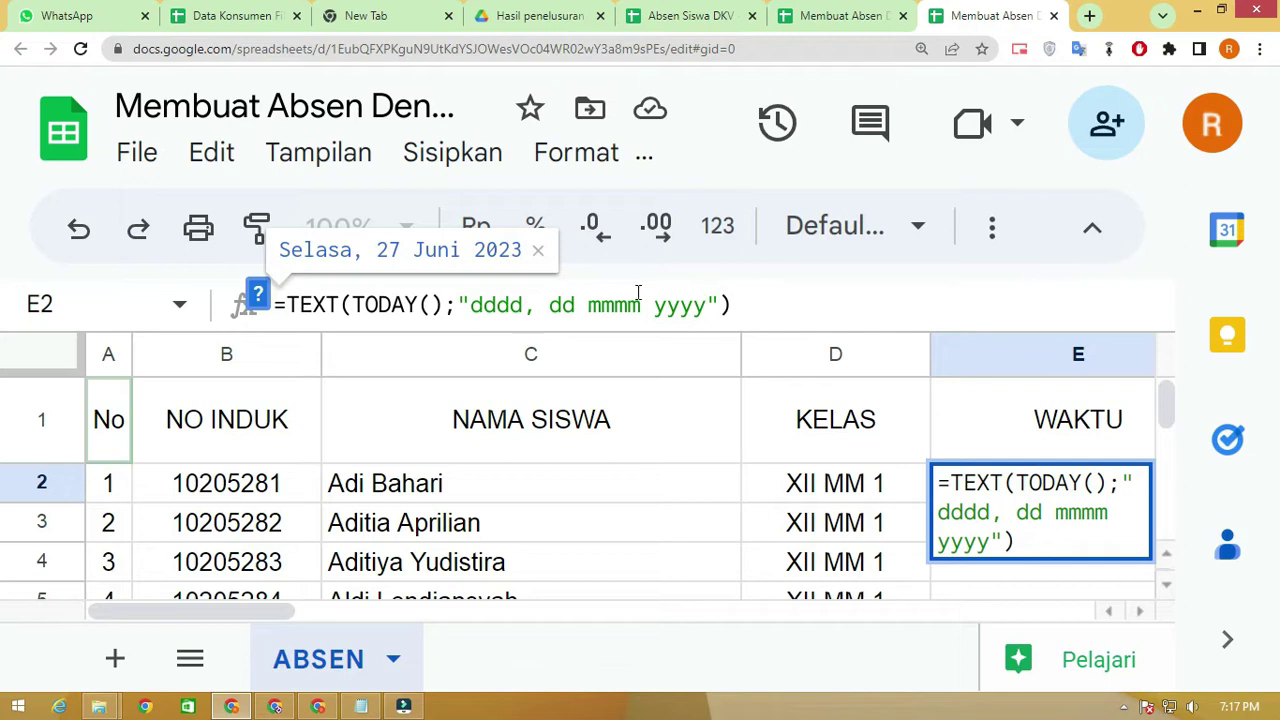
{"action": "left_click", "coordinate": [750, 296]}
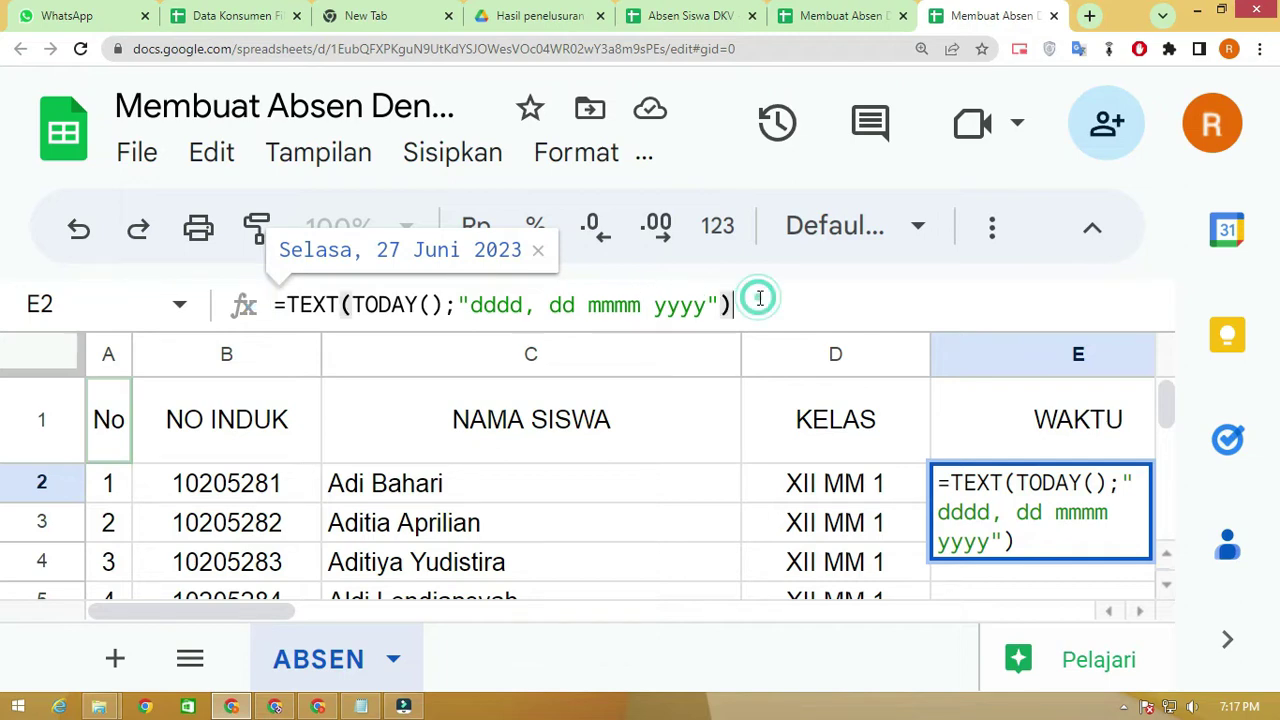
{"action": "key", "text": "Return"}
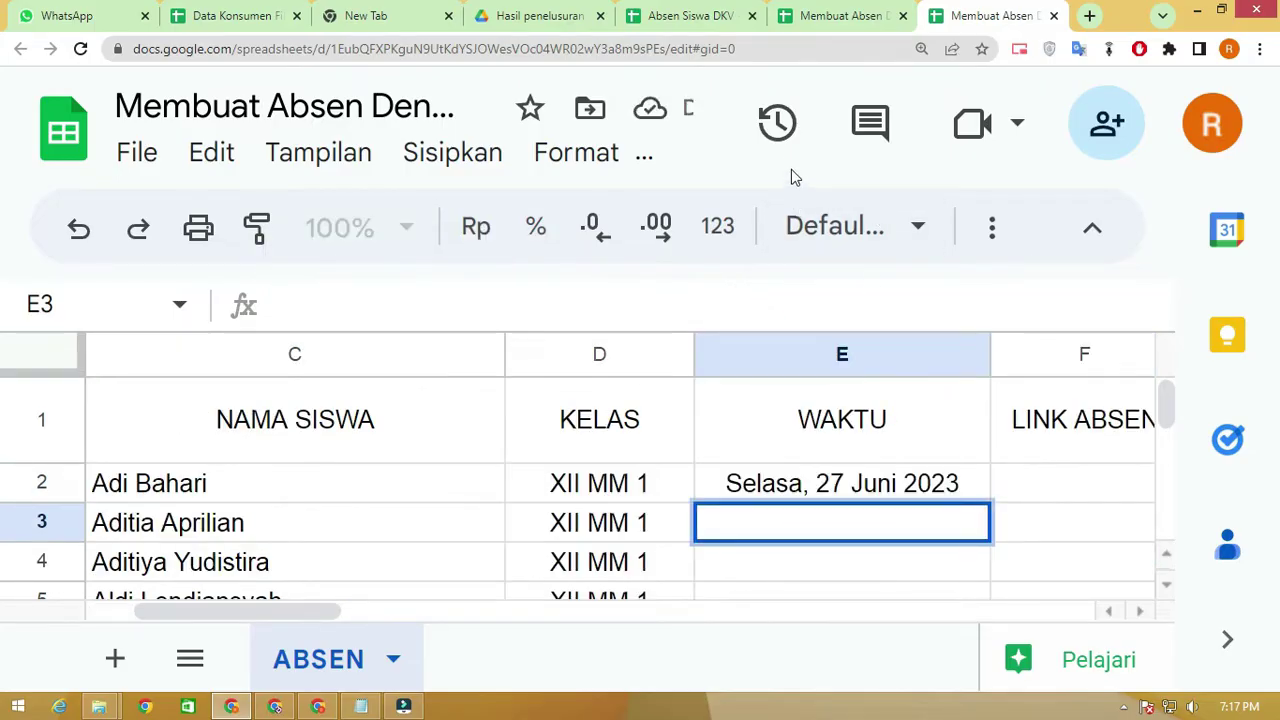
{"action": "key", "text": "ctrl+minus"}
{"action": "key", "text": "ctrl+minus"}
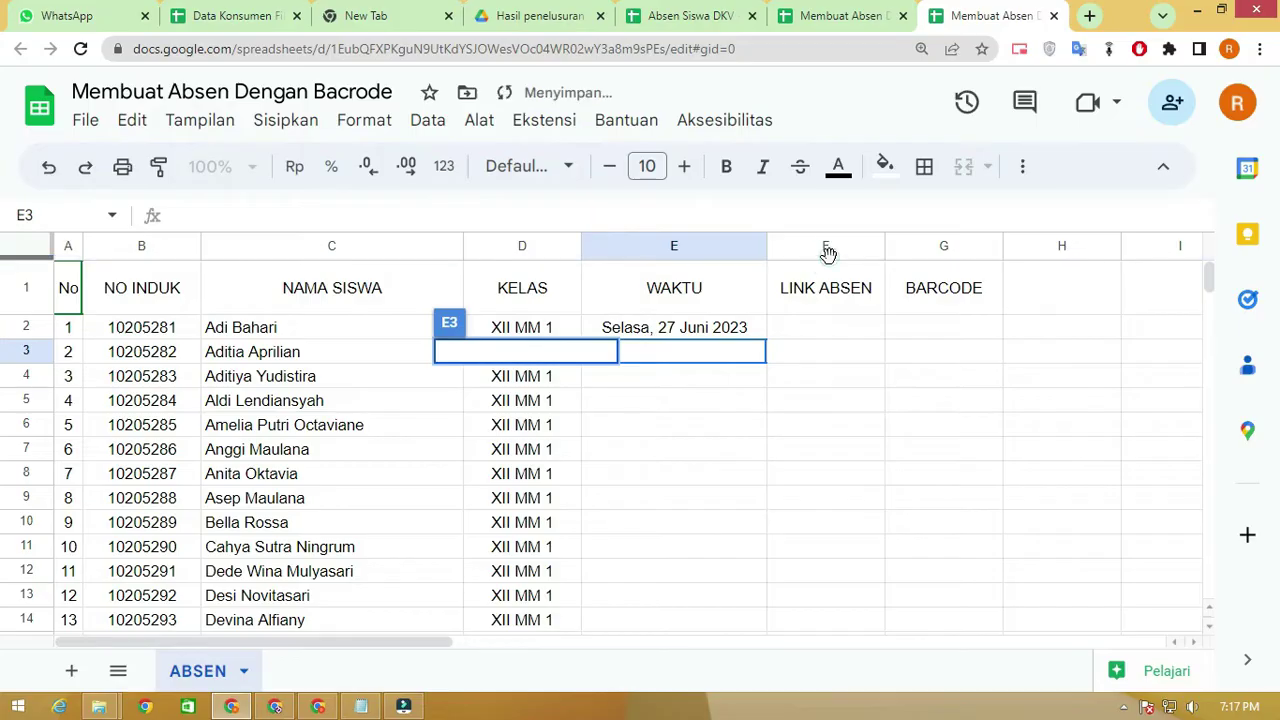
{"action": "left_click", "coordinate": [828, 247]}
Insert an empty column to the left of LINK ABSEN
{"action": "right_click", "coordinate": [829, 247]}
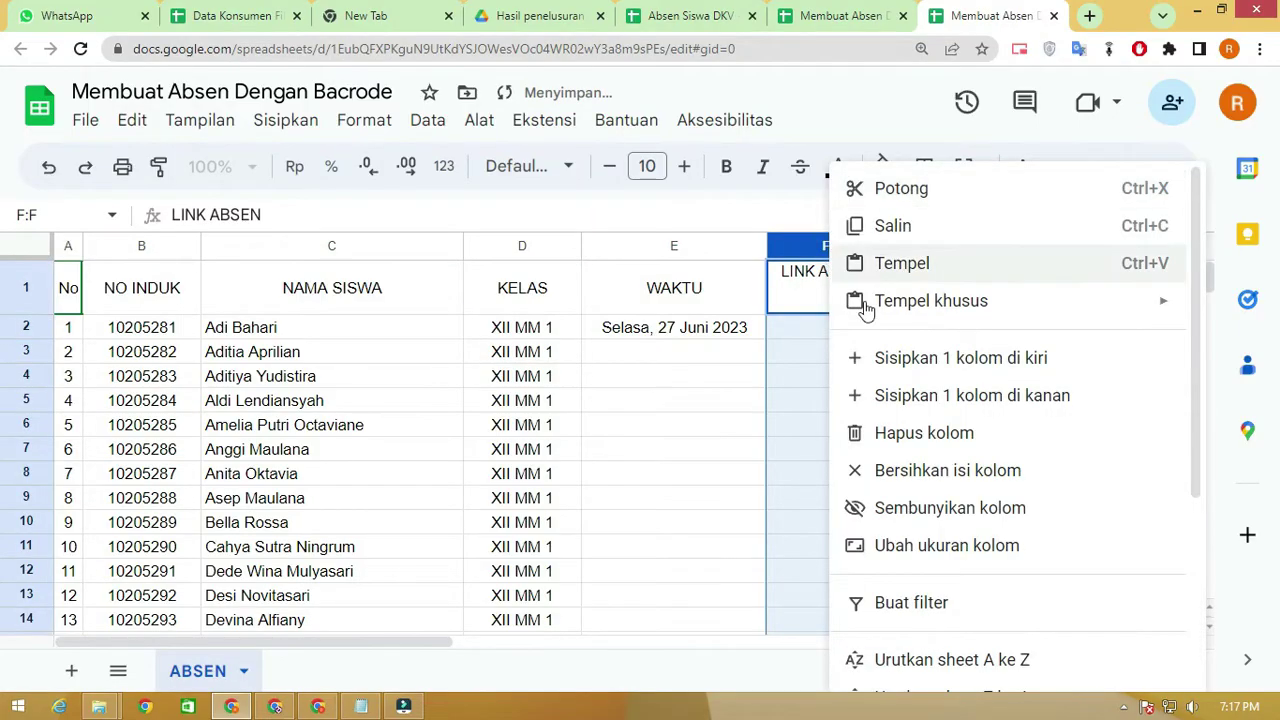
{"action": "left_click", "coordinate": [712, 352]}
{"action": "left_click", "coordinate": [822, 247]}
{"action": "right_click", "coordinate": [822, 247]}
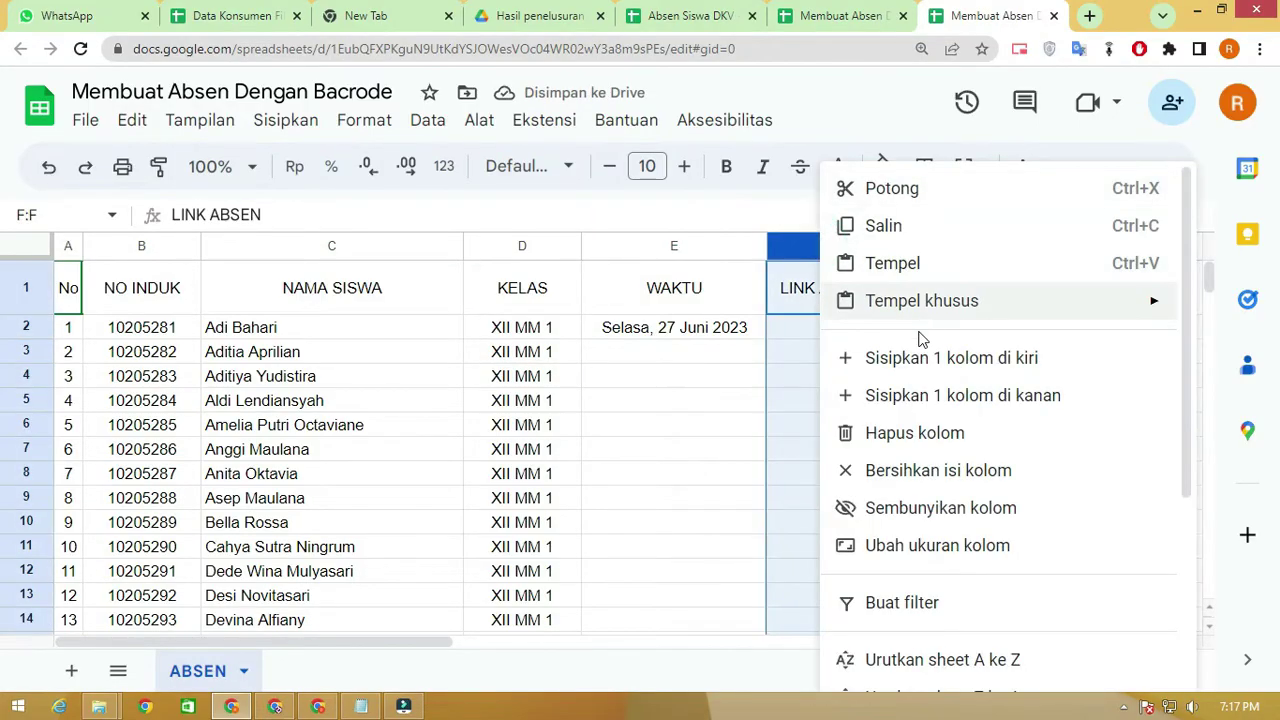
{"action": "left_click", "coordinate": [915, 357]}
{"action": "left_click", "coordinate": [811, 297]}
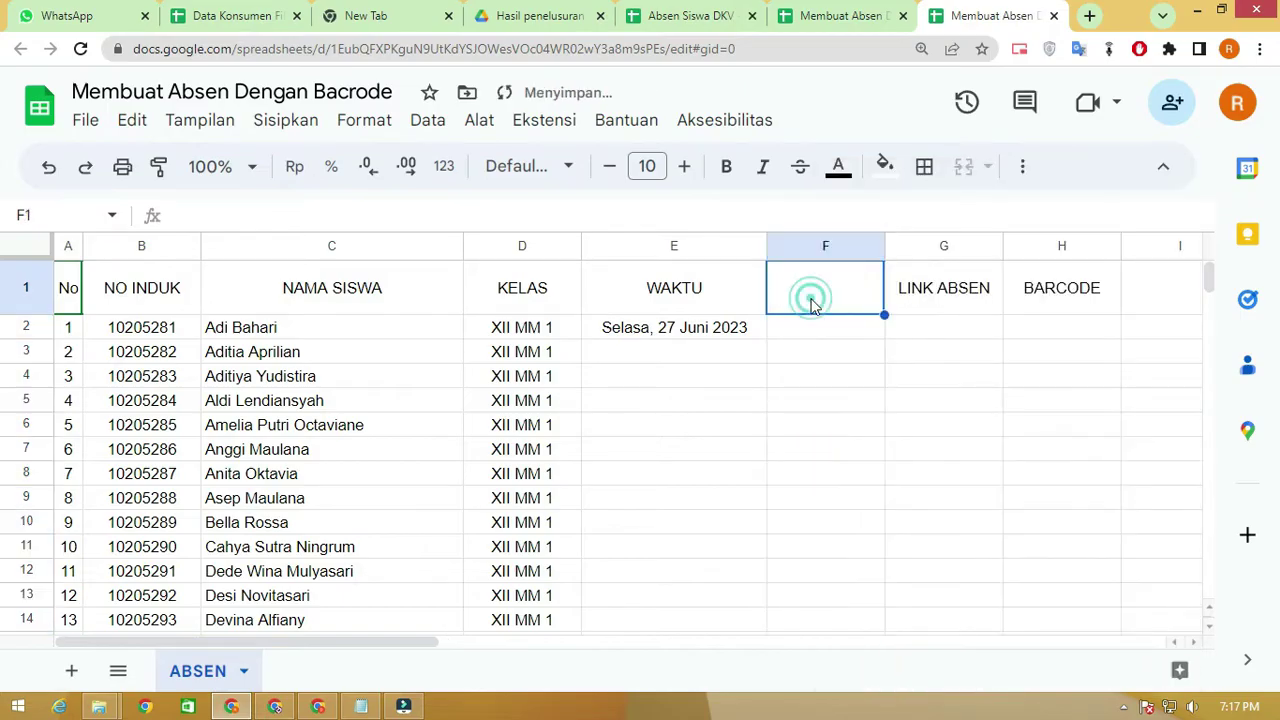
Rename E1 to HARI and head the new column F1 WAKTU
{"action": "left_click", "coordinate": [700, 287]}
{"action": "type", "text": "har"}
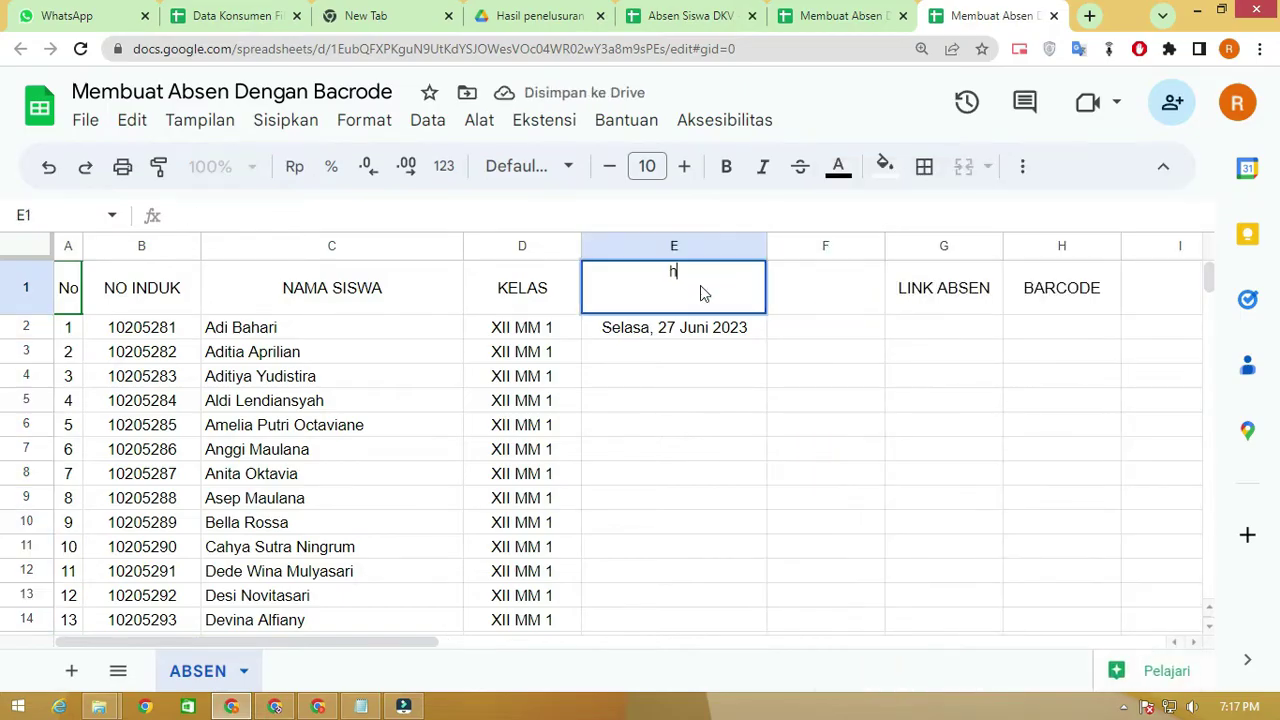
{"action": "key", "text": "BackSpace"}
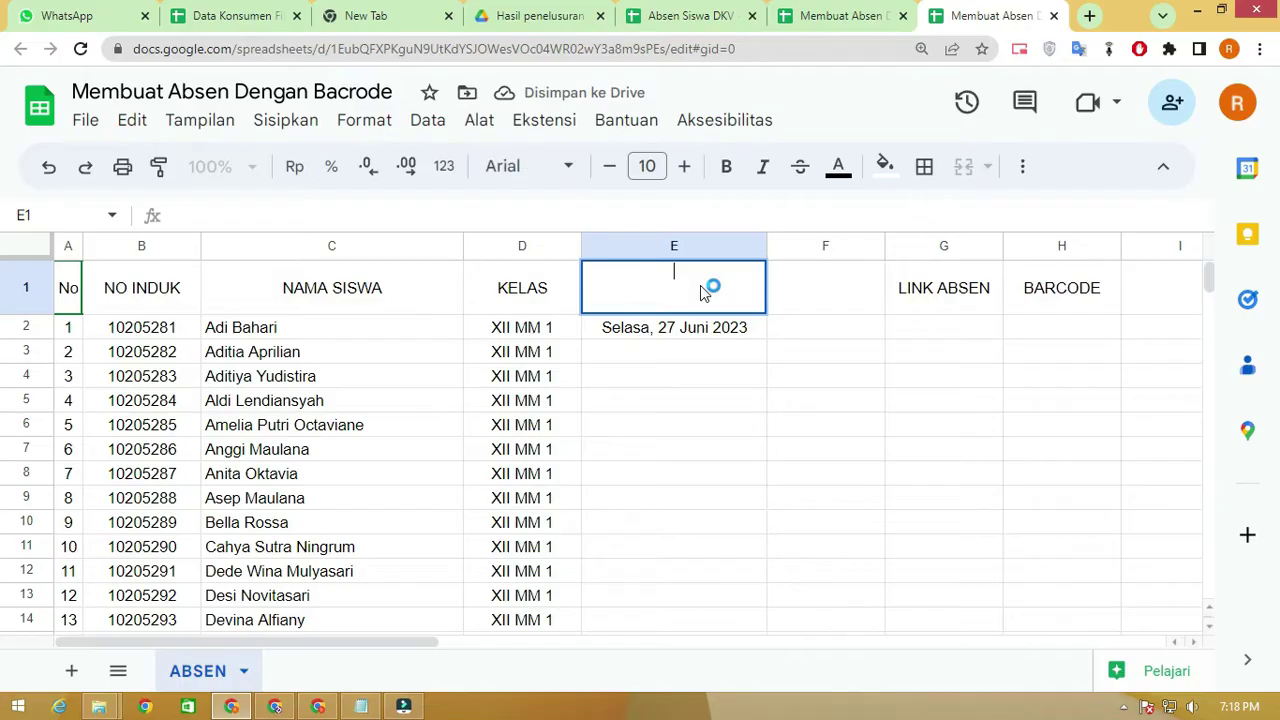
{"action": "type", "text": "HARI"}
{"action": "key", "text": "Tab"}
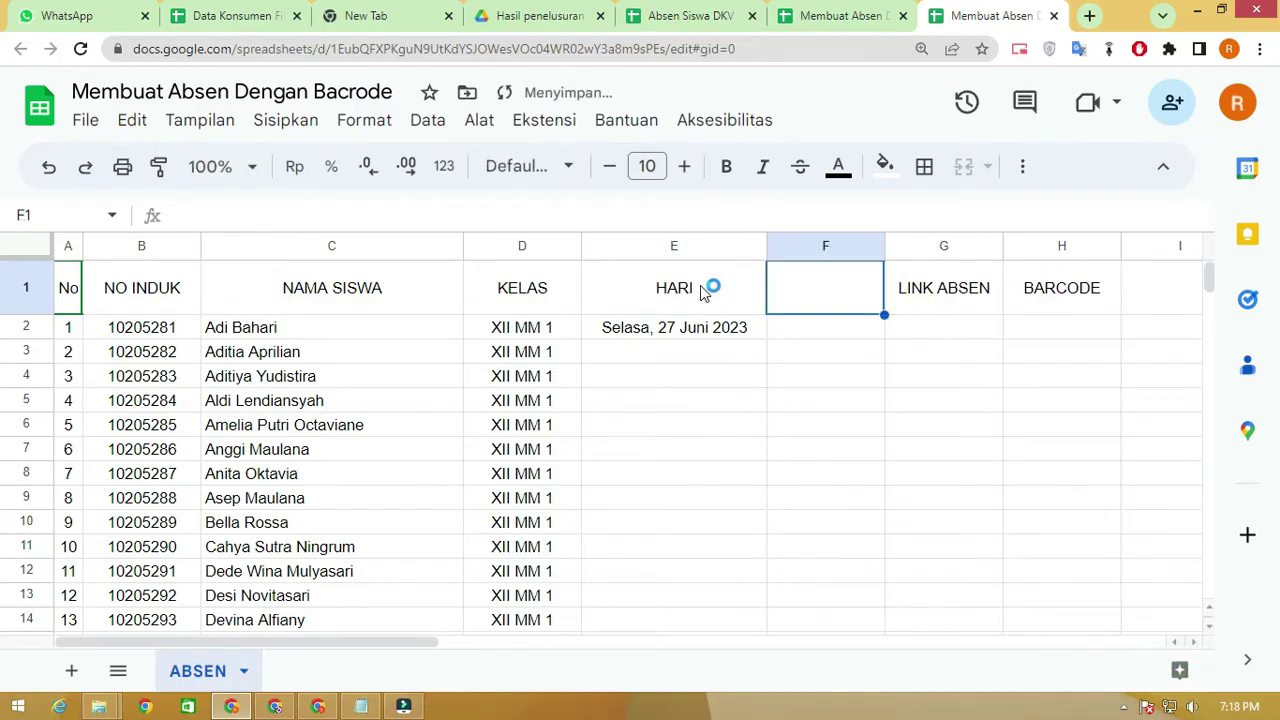
{"action": "type", "text": "WAKTU"}
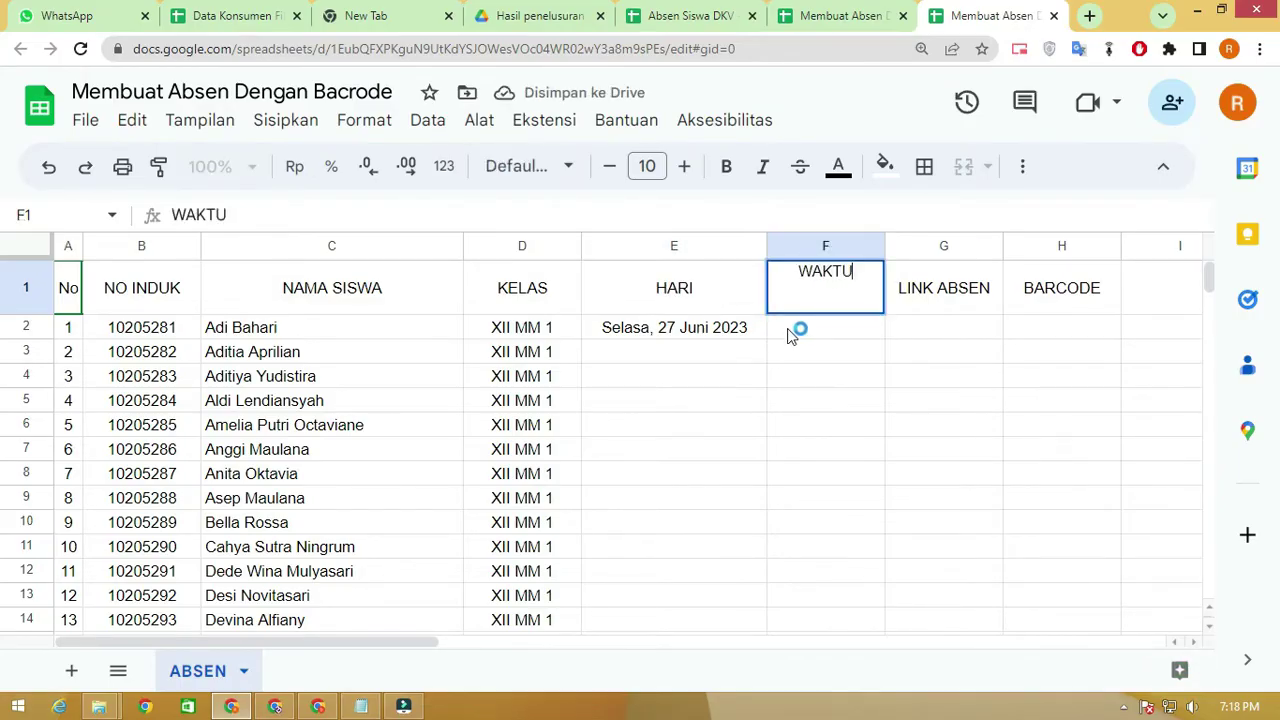
{"action": "left_click", "coordinate": [790, 330]}
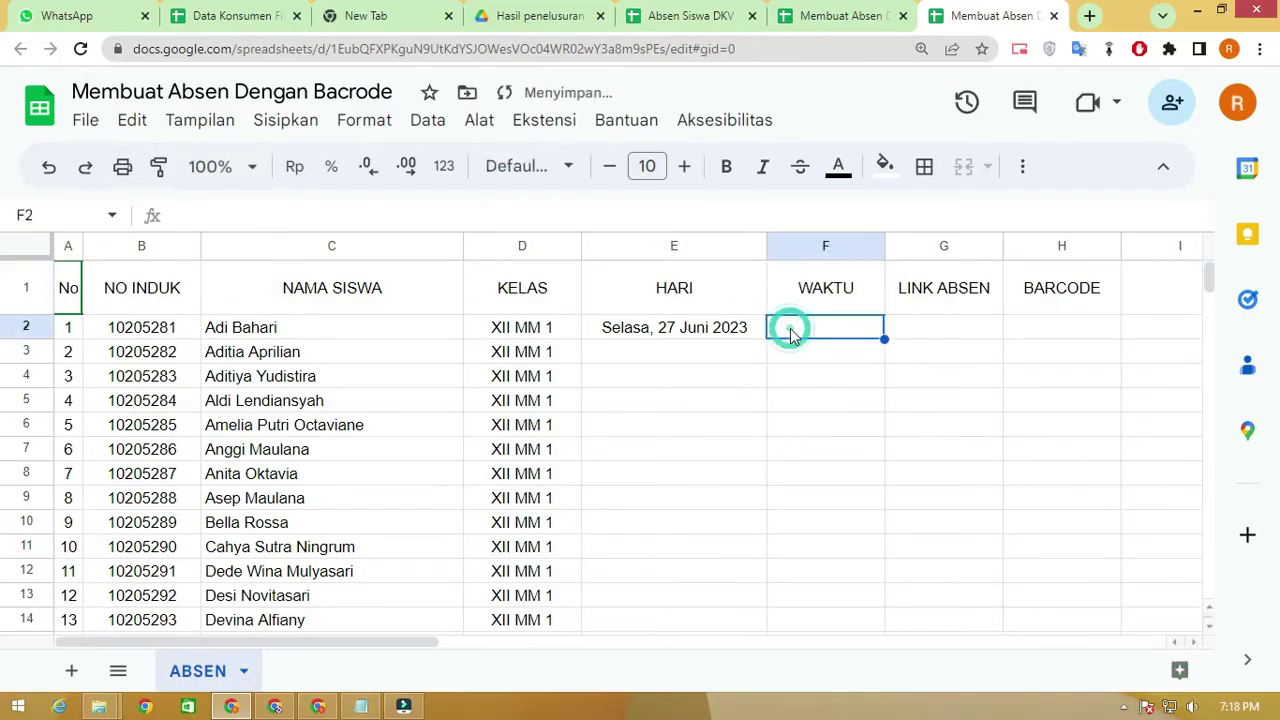
Copy E2's formula into F2 and change it to =TEXT(now();"hh:mm:ss")
{"action": "left_click", "coordinate": [737, 327]}
{"action": "left_click_drag", "start_coordinate": [514, 216], "coordinate": [110, 217]}
{"action": "key", "text": "ctrl+c"}
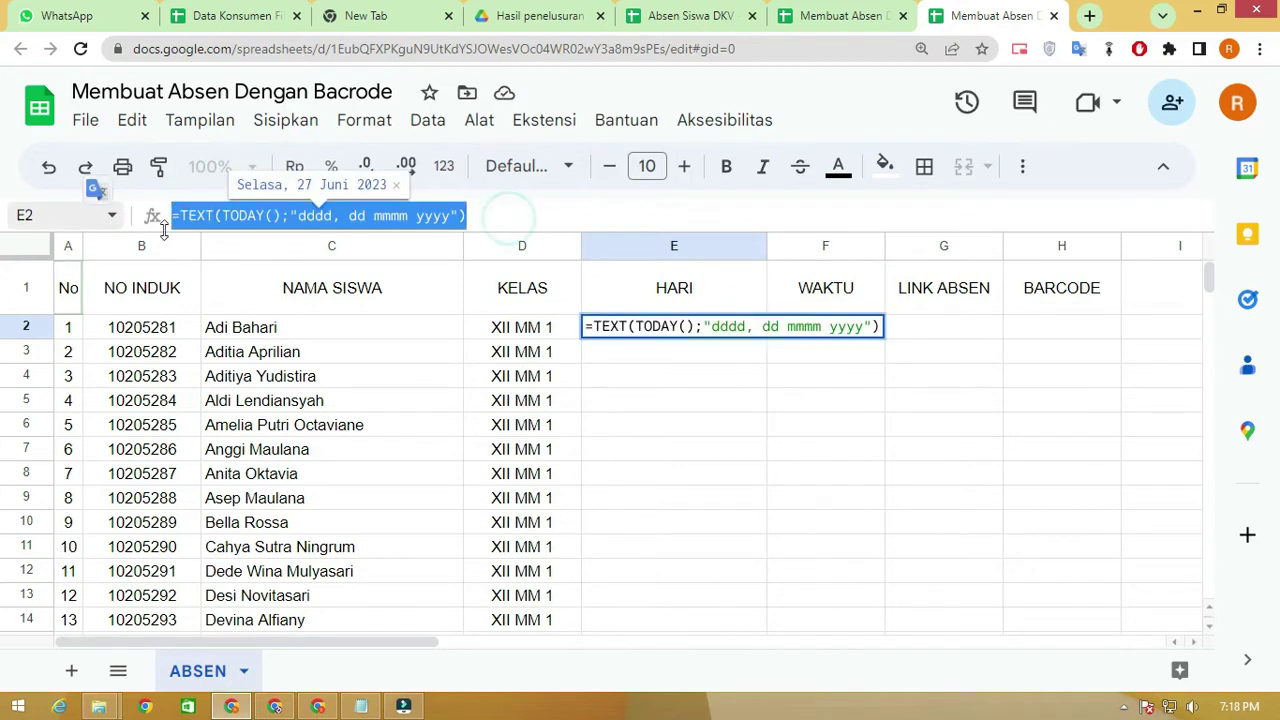
{"action": "left_click", "coordinate": [806, 377]}
{"action": "key", "text": "Up"}
{"action": "key", "text": "Up"}
{"action": "key", "text": "Up"}
{"action": "left_click", "coordinate": [800, 330]}
{"action": "left_click", "coordinate": [586, 212]}
{"action": "key", "text": "ctrl+v"}
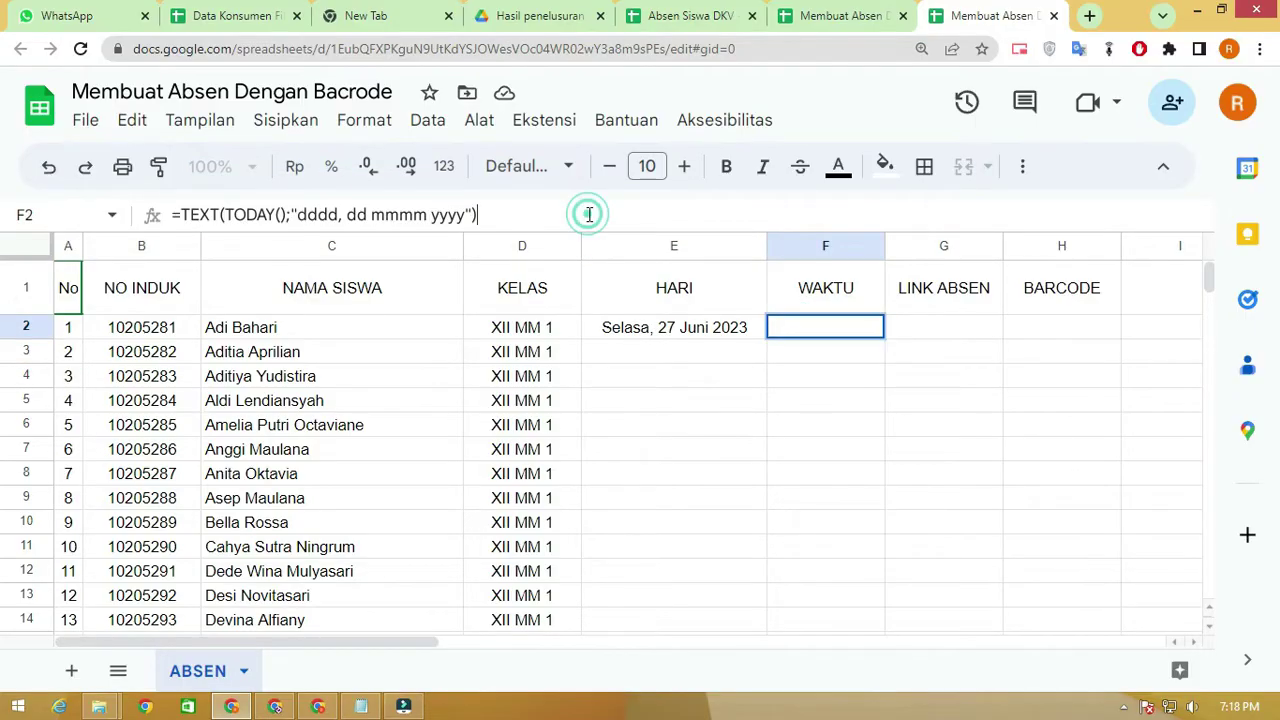
{"action": "double_click", "coordinate": [369, 215]}
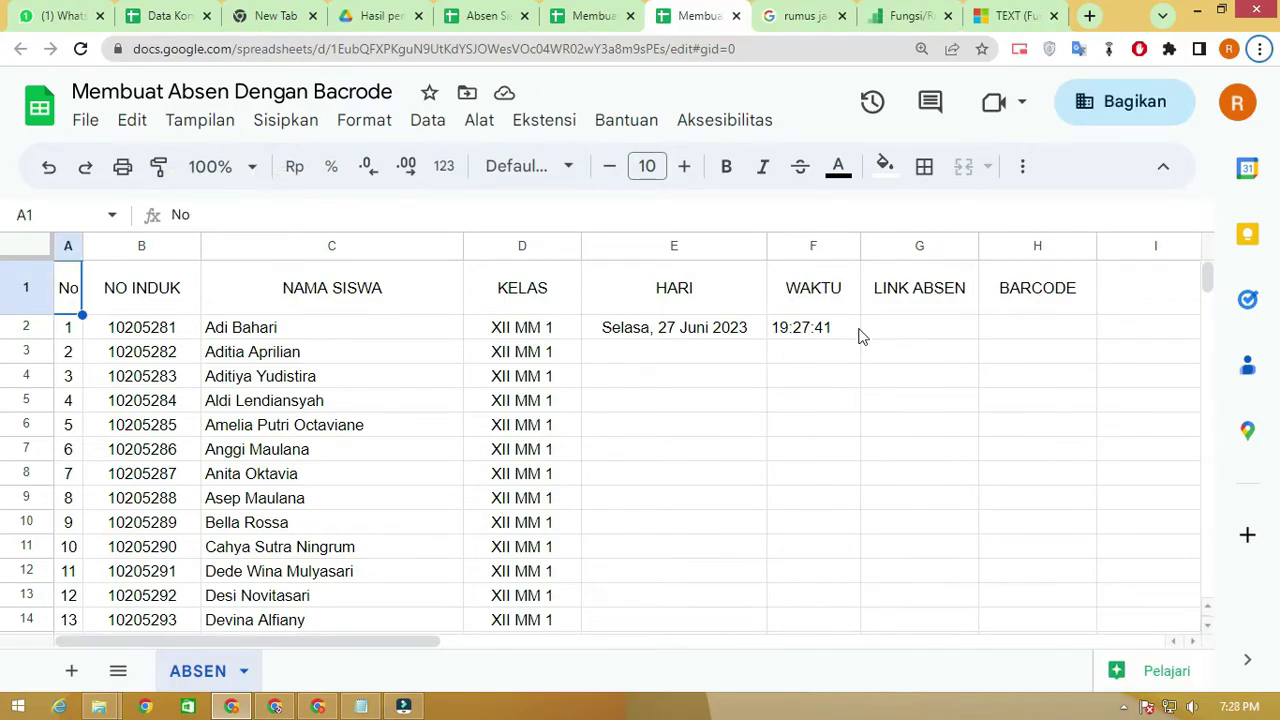
Check the name, class, date and time cells in row 2
{"action": "left_click", "coordinate": [390, 330]}
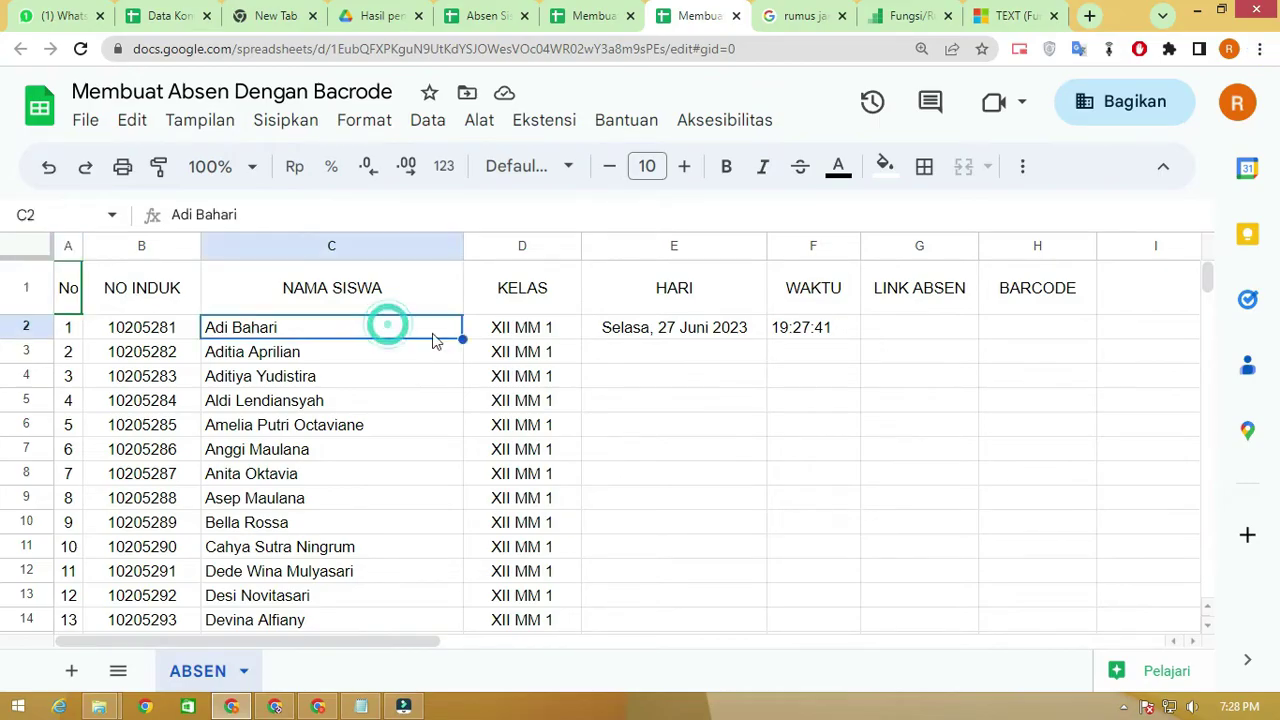
{"action": "left_click", "coordinate": [693, 340]}
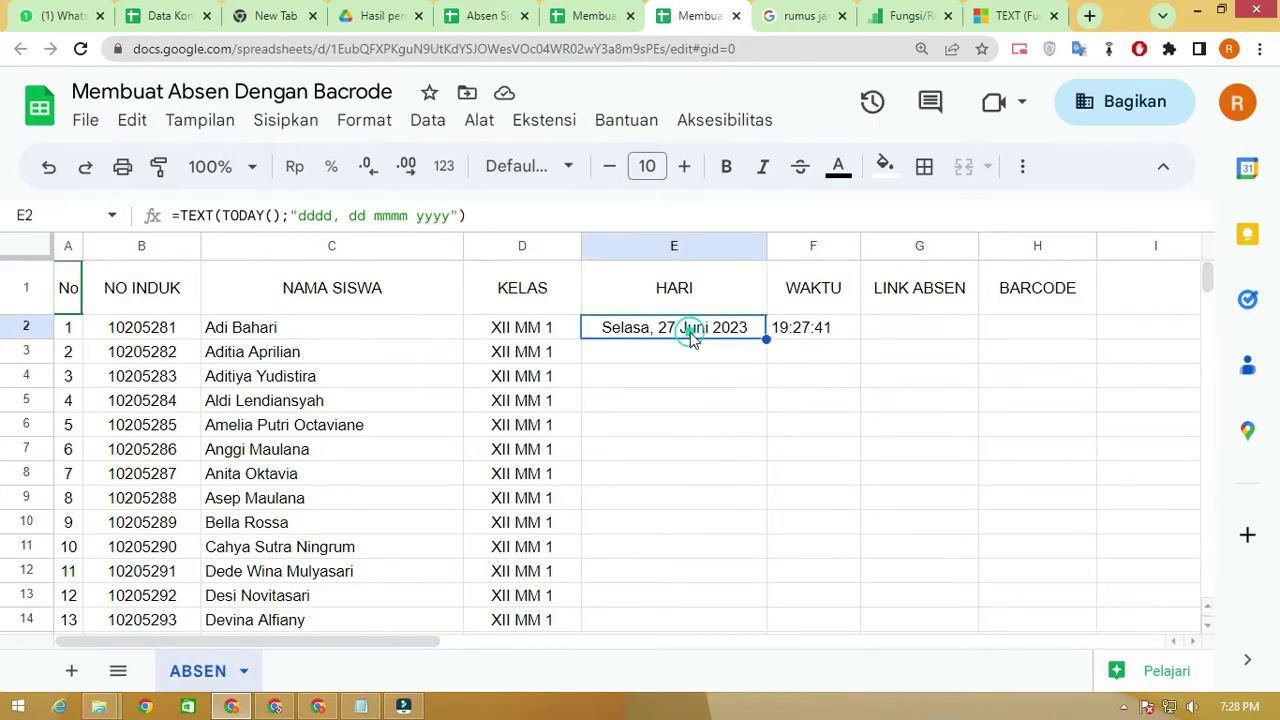
{"action": "left_click", "coordinate": [833, 332]}
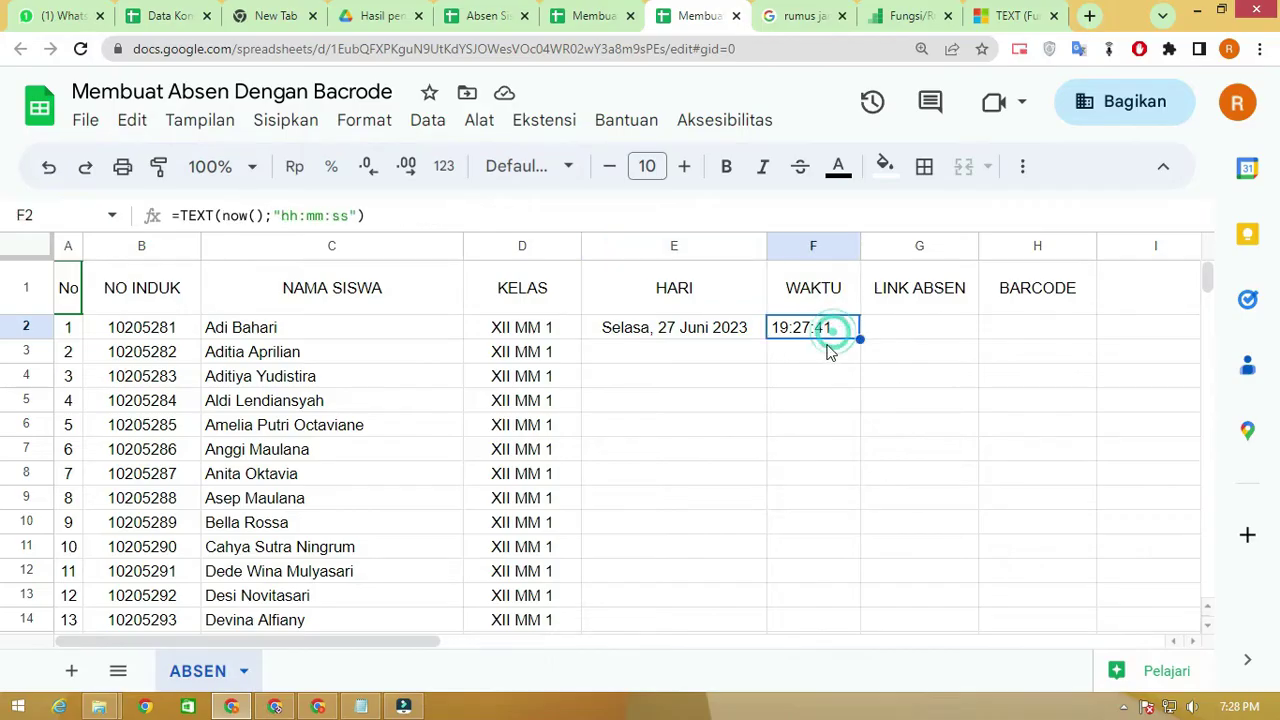
{"action": "left_click", "coordinate": [575, 338]}
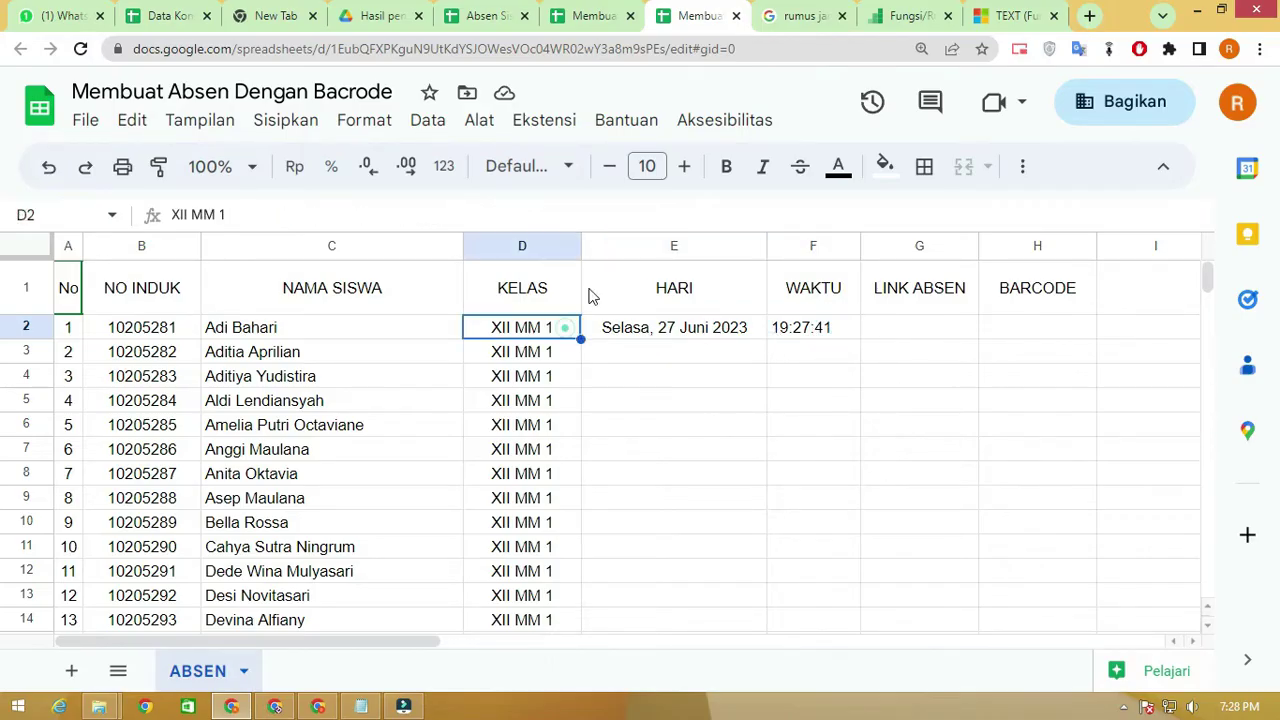
{"action": "left_click", "coordinate": [789, 329]}
{"action": "left_click", "coordinate": [690, 336]}
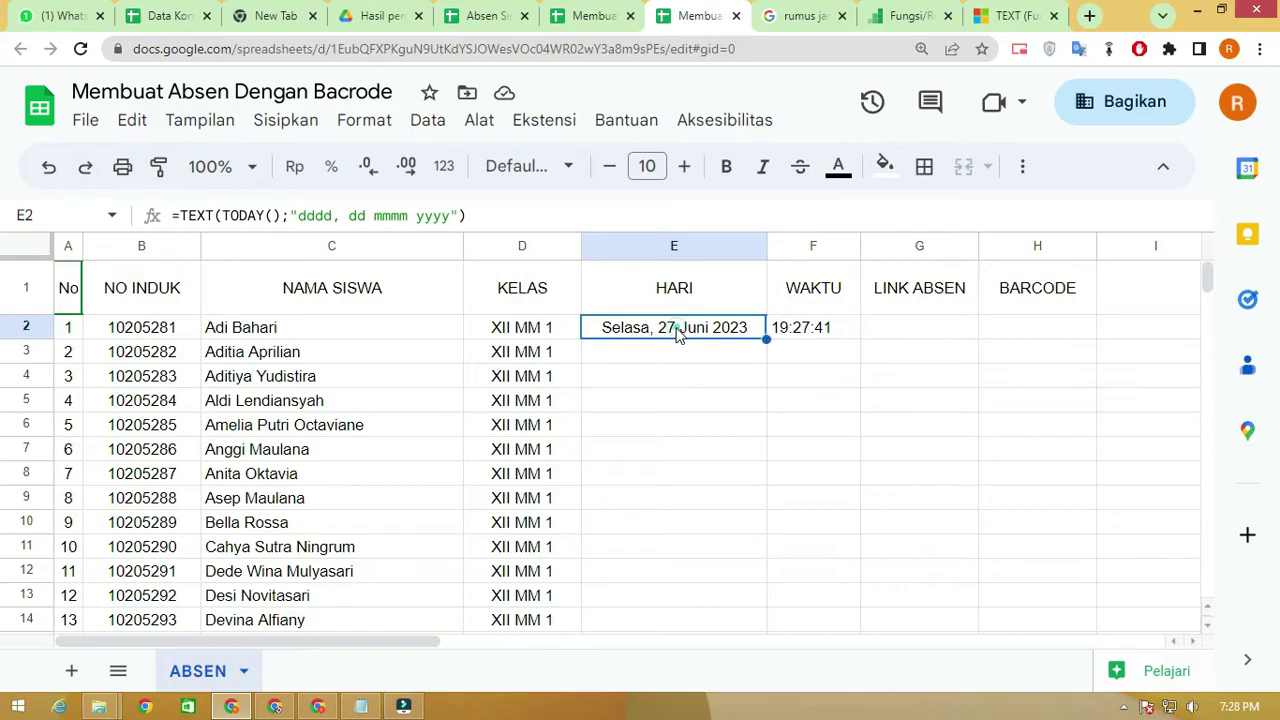
Browse the menus, then create a linked form via Alat > Buat formulir baru
{"action": "left_click", "coordinate": [430, 125]}
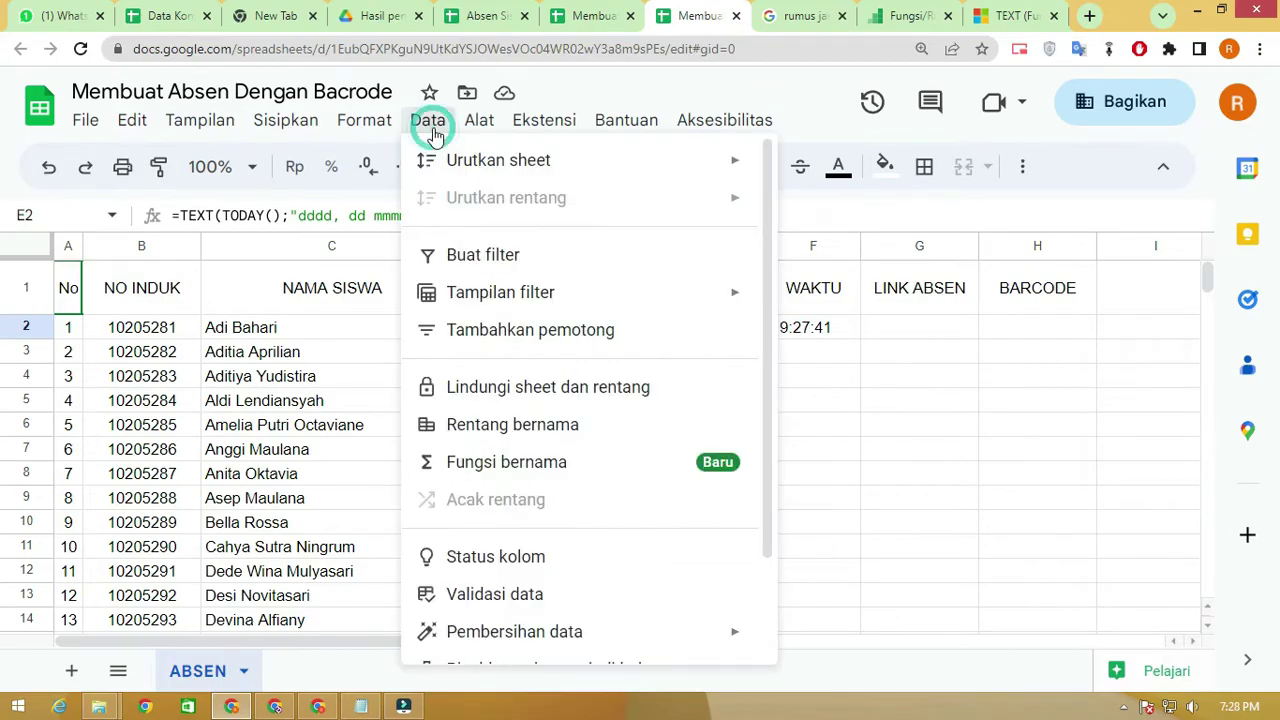
{"action": "mouse_move", "coordinate": [478, 137]}
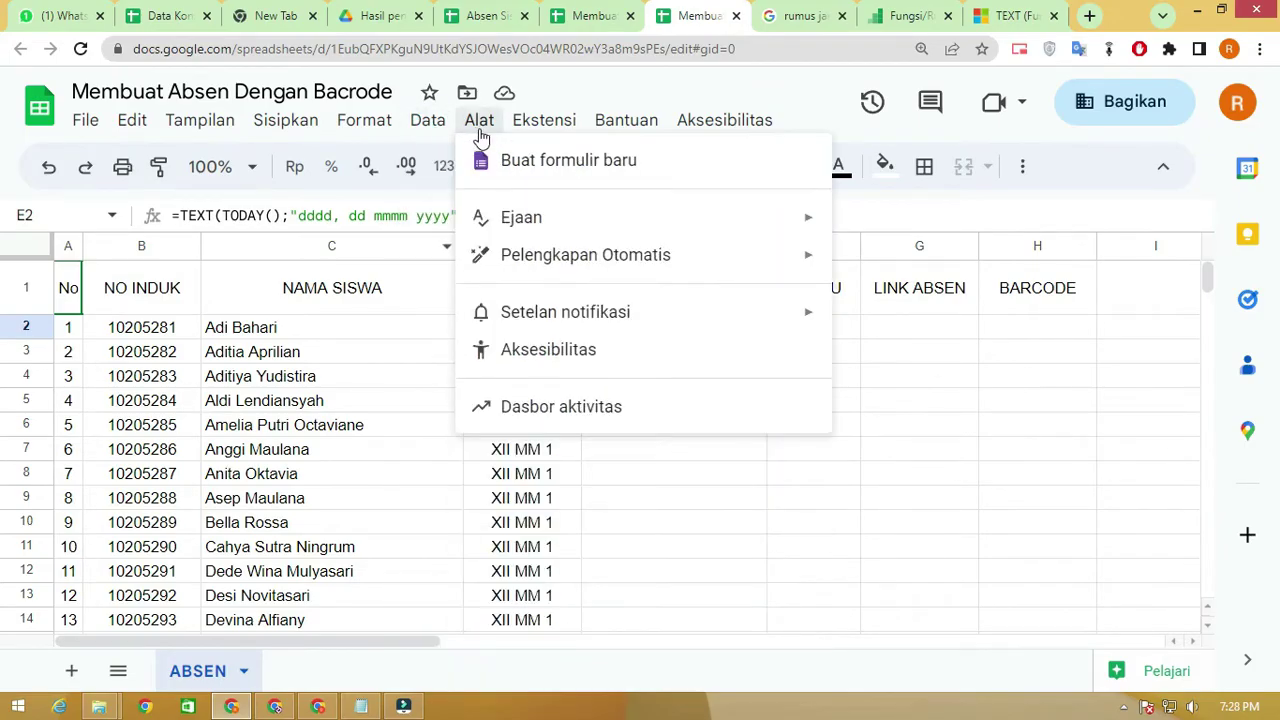
{"action": "left_click", "coordinate": [360, 99]}
{"action": "left_click", "coordinate": [362, 95]}
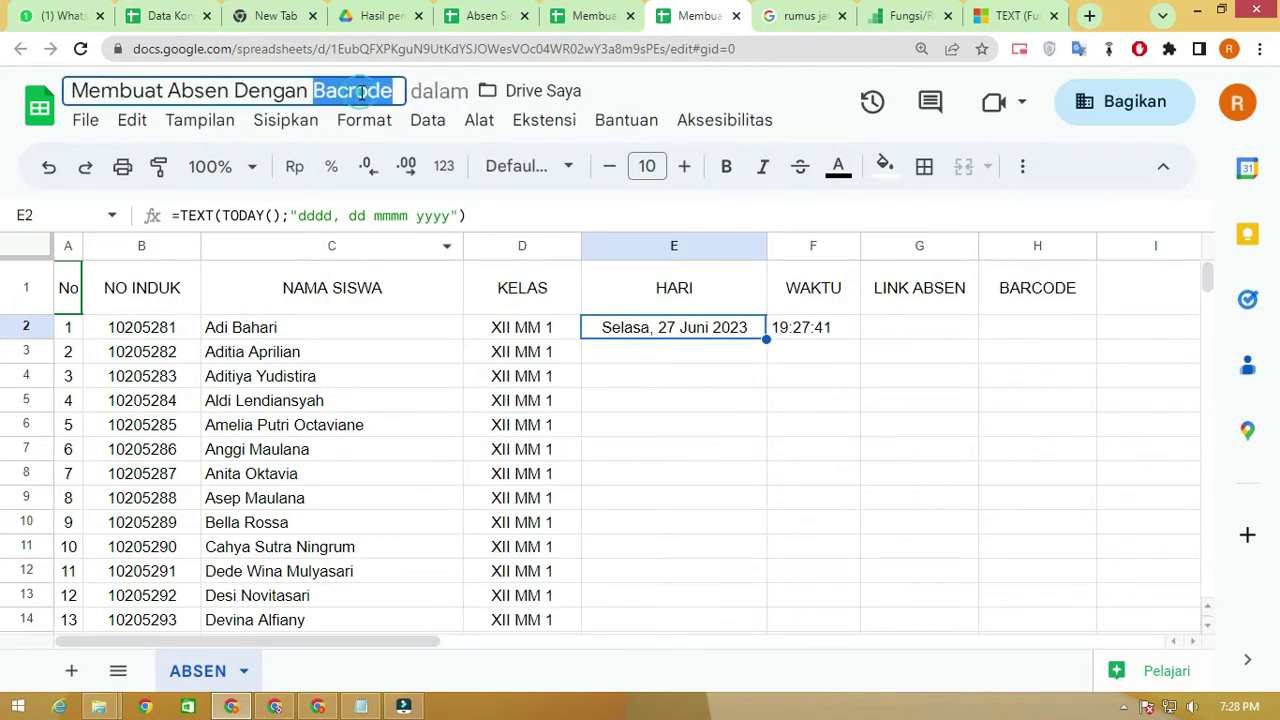
{"action": "left_click", "coordinate": [565, 124]}
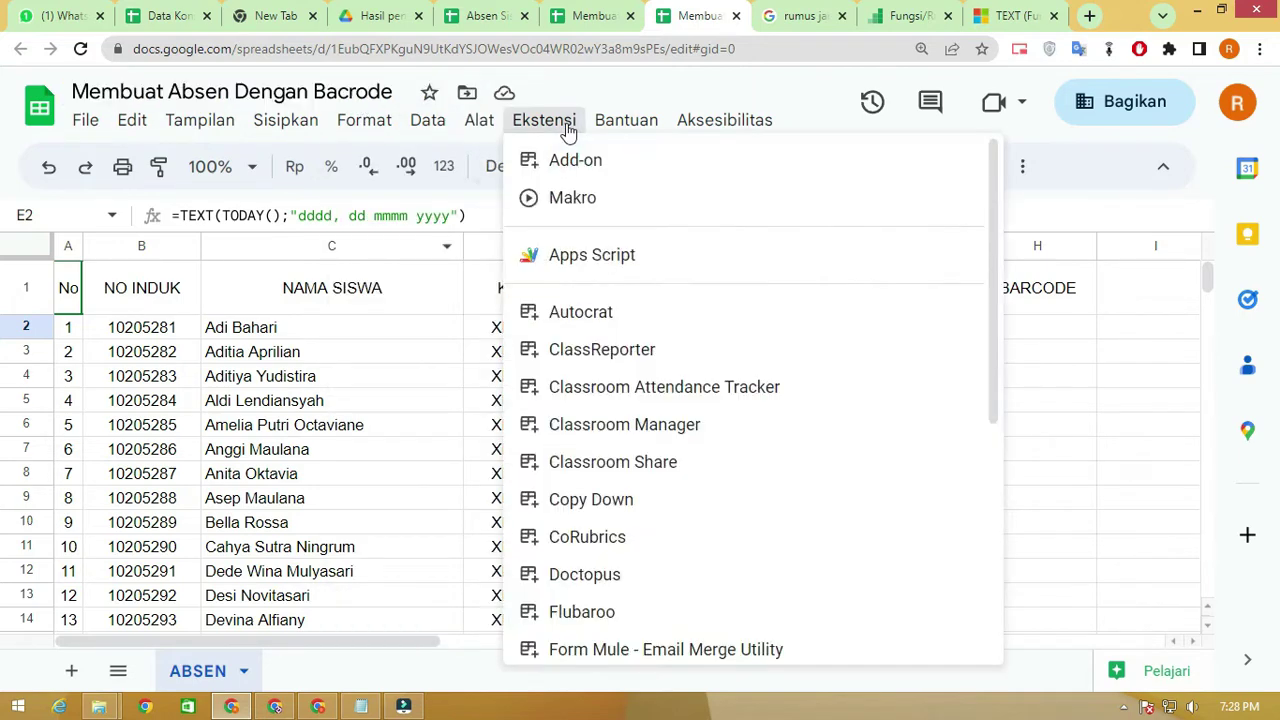
{"action": "mouse_move", "coordinate": [587, 167]}
{"action": "left_click", "coordinate": [492, 127]}
{"action": "left_click", "coordinate": [481, 121]}
{"action": "left_click", "coordinate": [503, 160]}
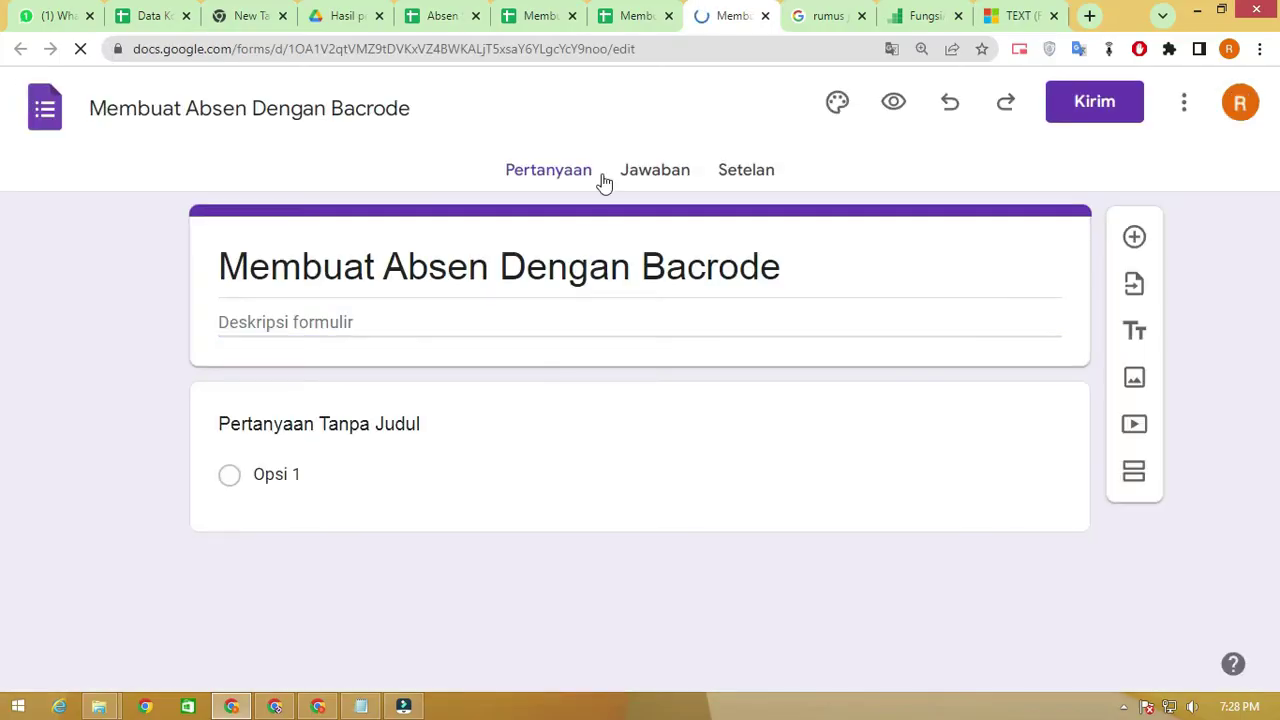
Title the first question NAMA and make it required
{"action": "left_click", "coordinate": [390, 426]}
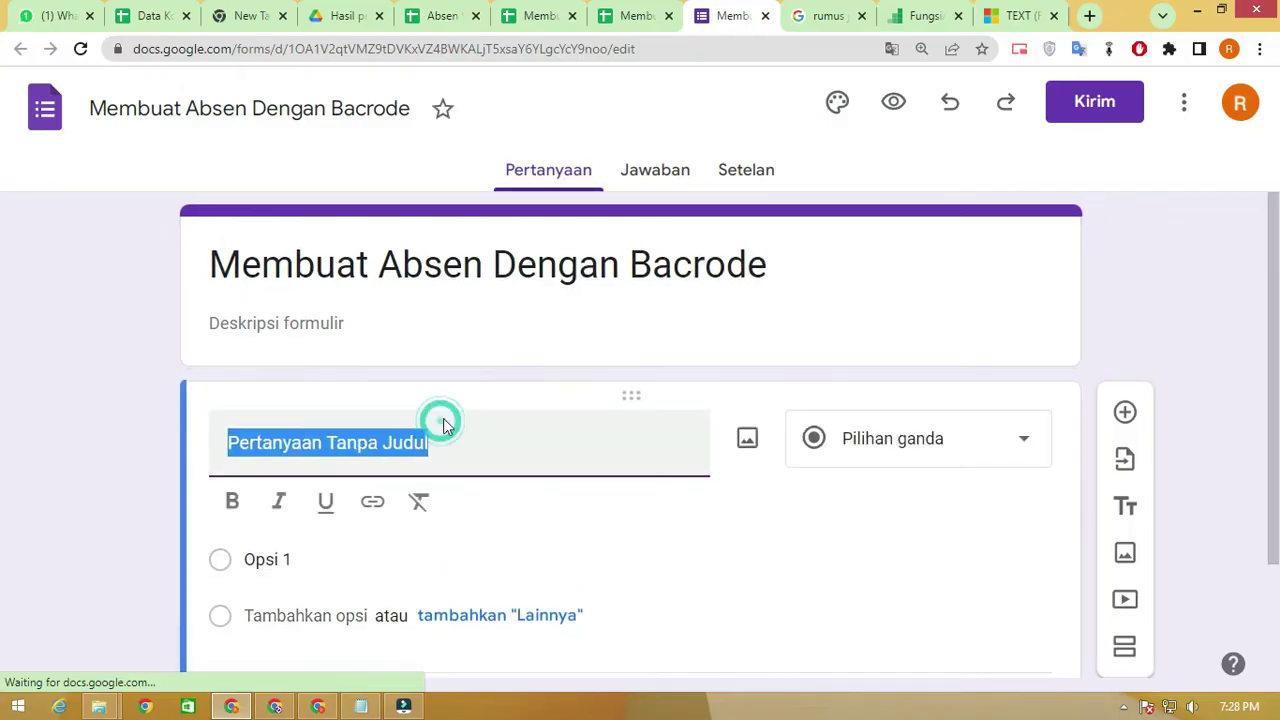
{"action": "type", "text": "NAMA"}
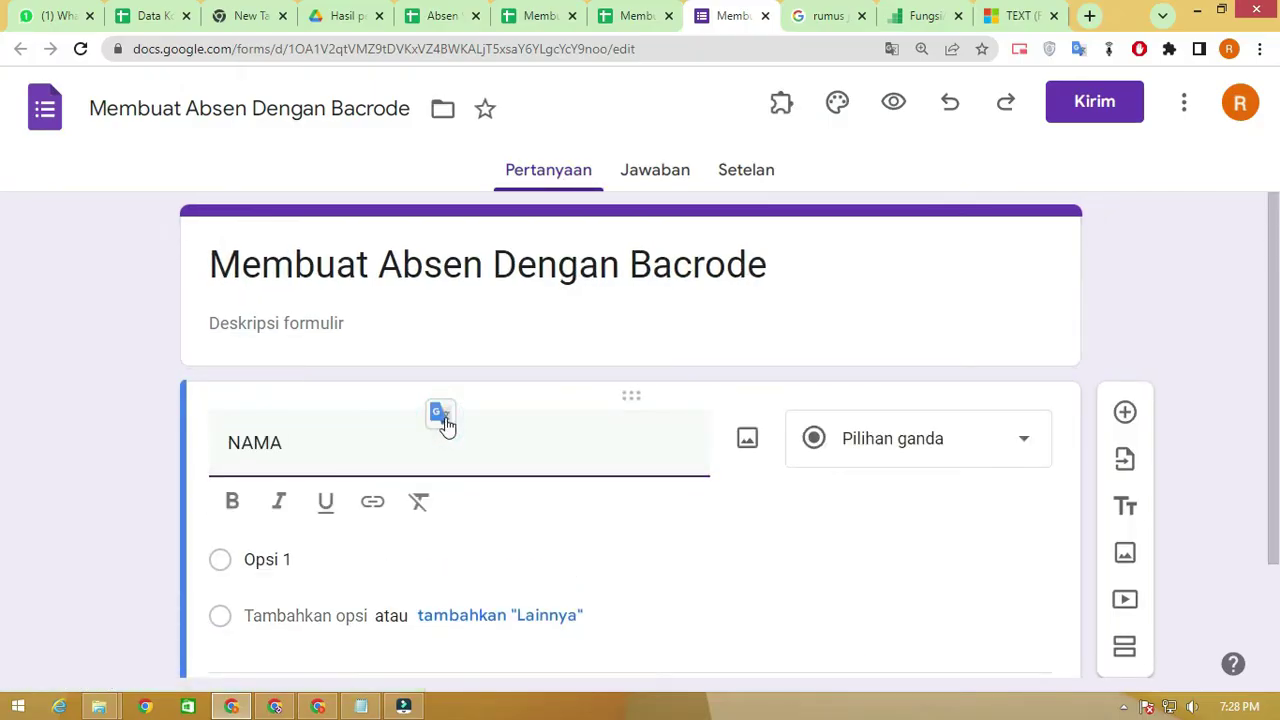
{"action": "scroll", "coordinate": [448, 422], "scroll_direction": "down", "scroll_amount": 1}
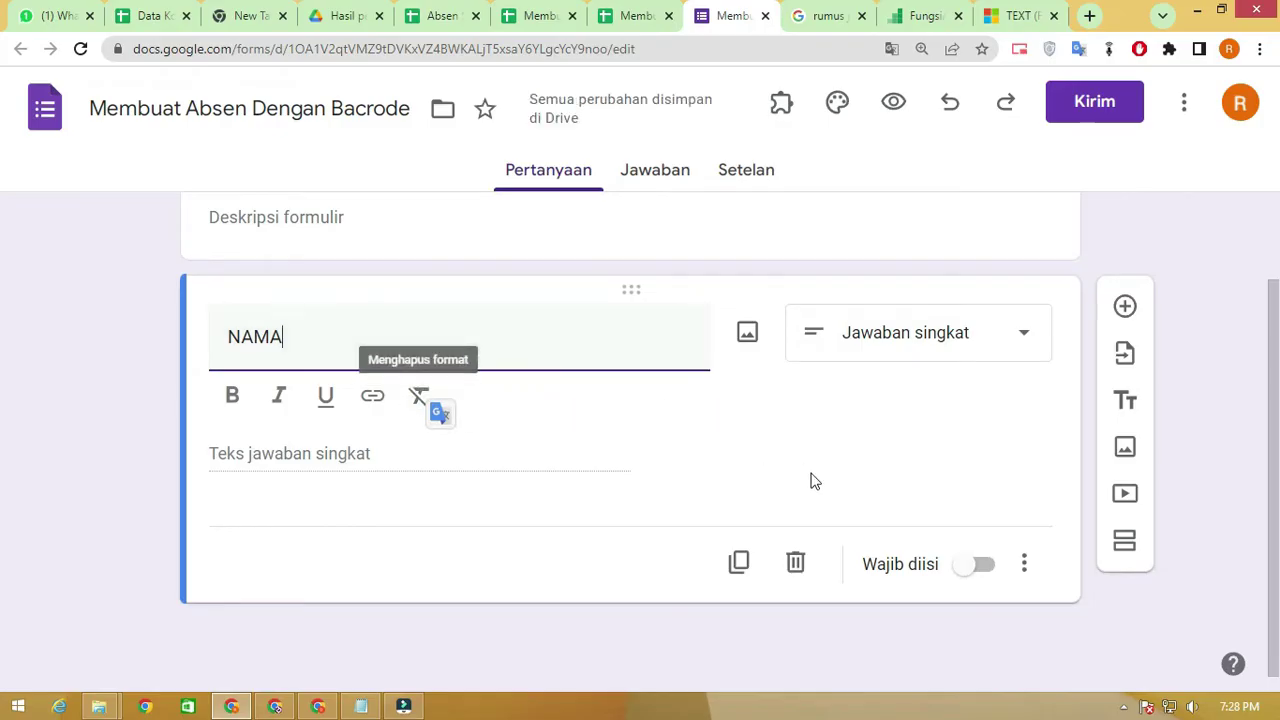
{"action": "left_click", "coordinate": [975, 565]}
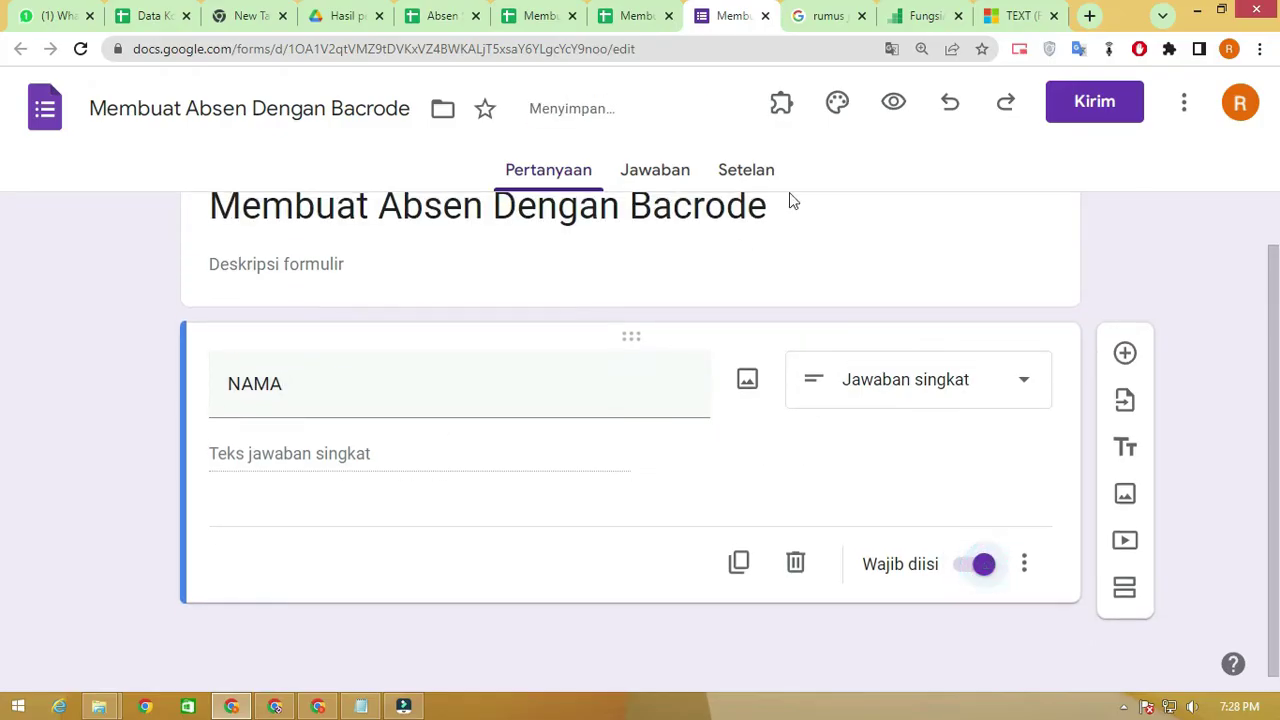
{"action": "left_click", "coordinate": [642, 14]}
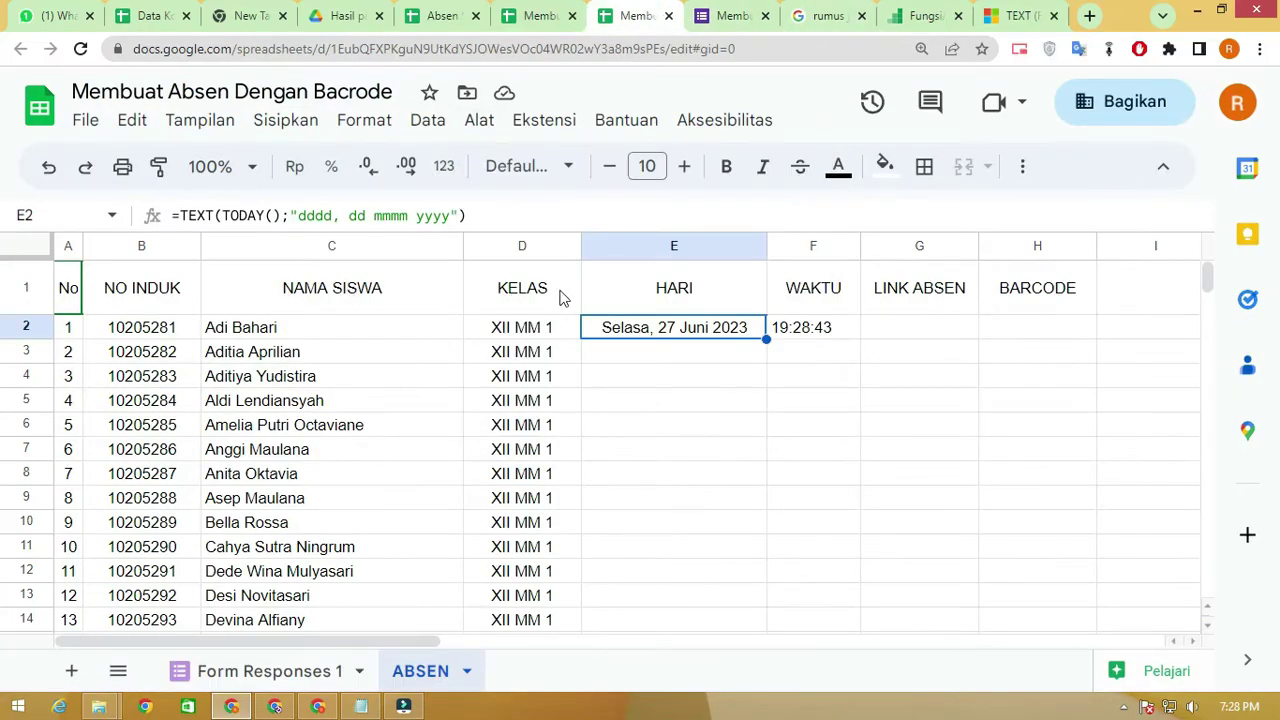
{"action": "left_click", "coordinate": [716, 12]}
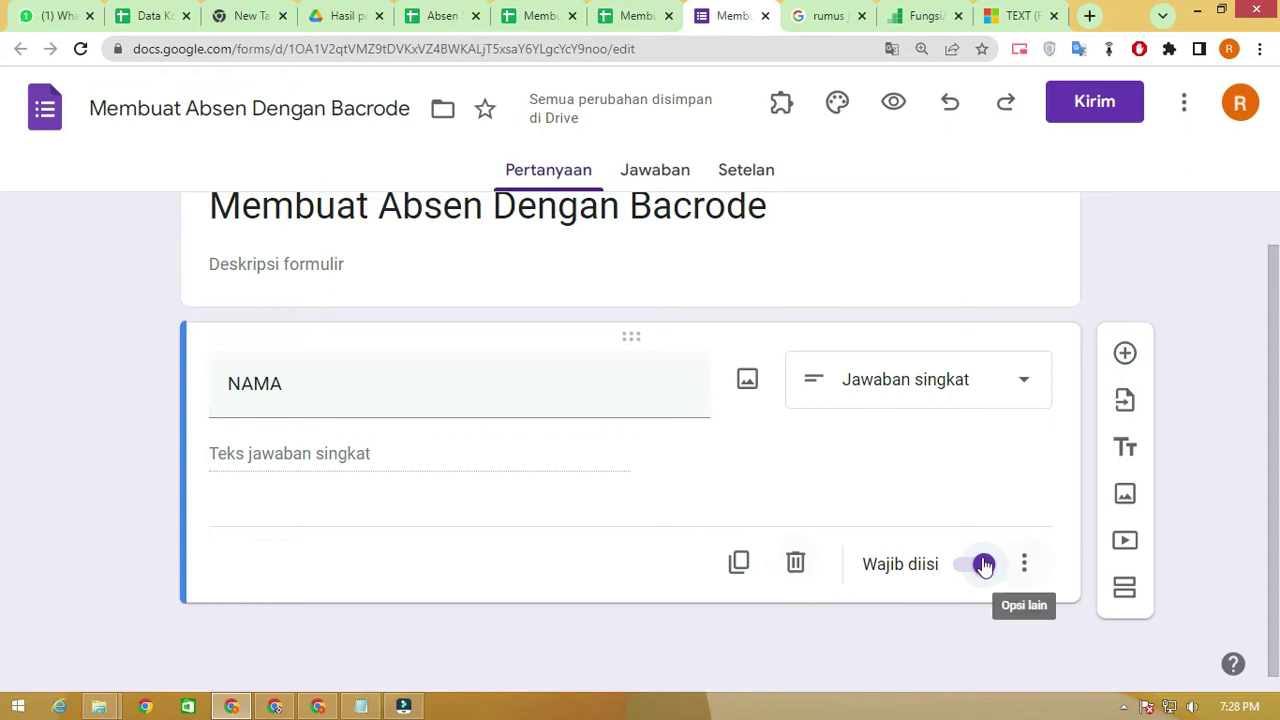
Duplicate the question into copies titled KELAS and WAKTU
{"action": "left_click", "coordinate": [739, 563]}
{"action": "double_click", "coordinate": [262, 559]}
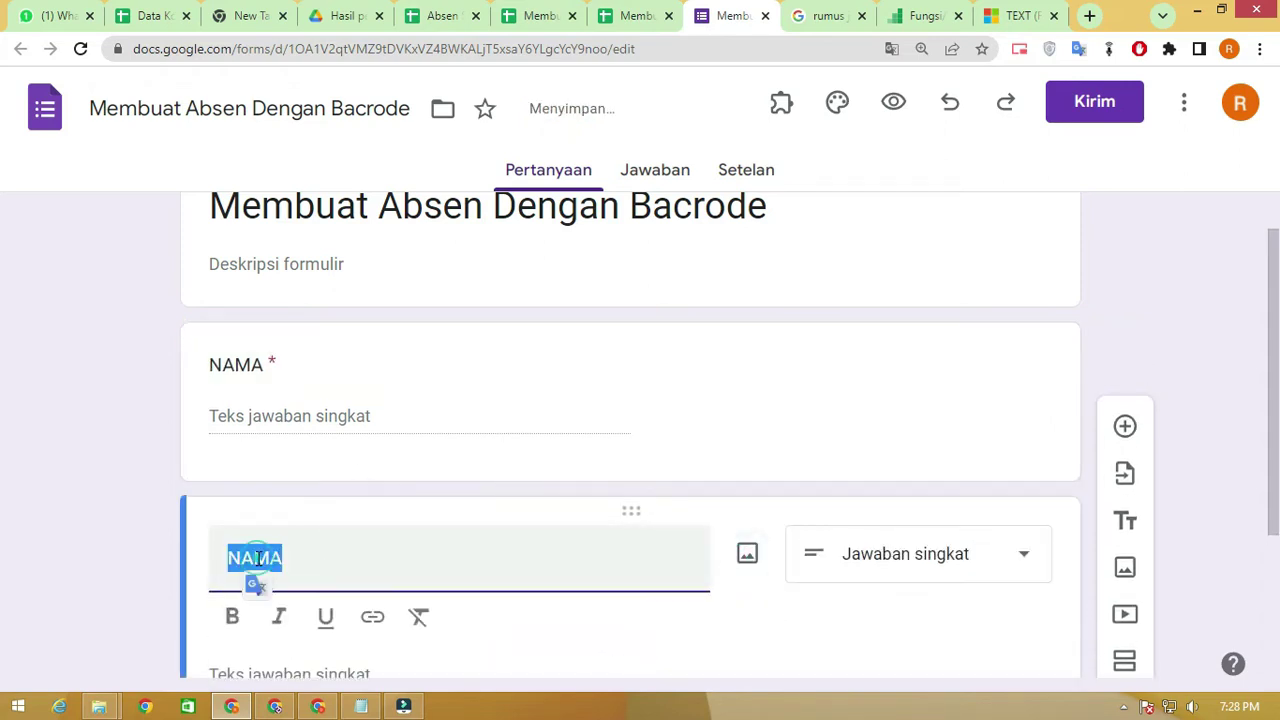
{"action": "type", "text": "KELAS"}
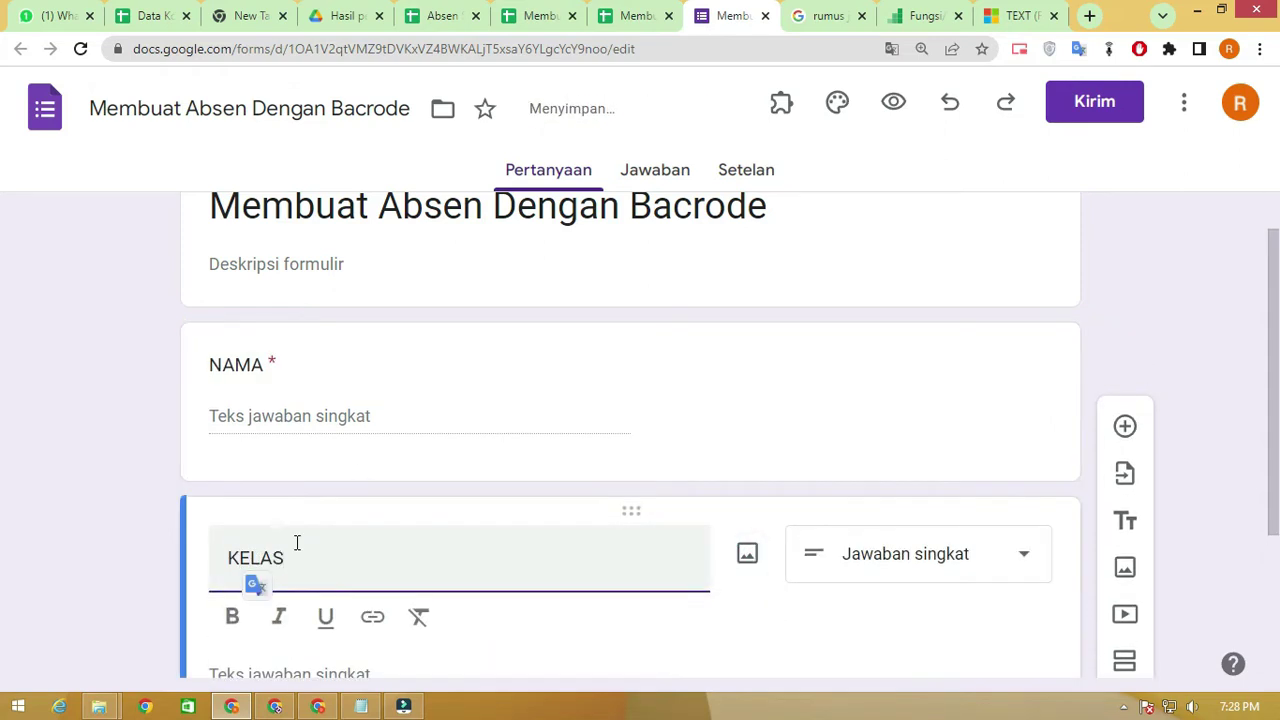
{"action": "scroll", "coordinate": [640, 517], "scroll_direction": "down", "scroll_amount": 2}
{"action": "left_click", "coordinate": [737, 563]}
{"action": "double_click", "coordinate": [255, 563]}
{"action": "type", "text": "WAK"}
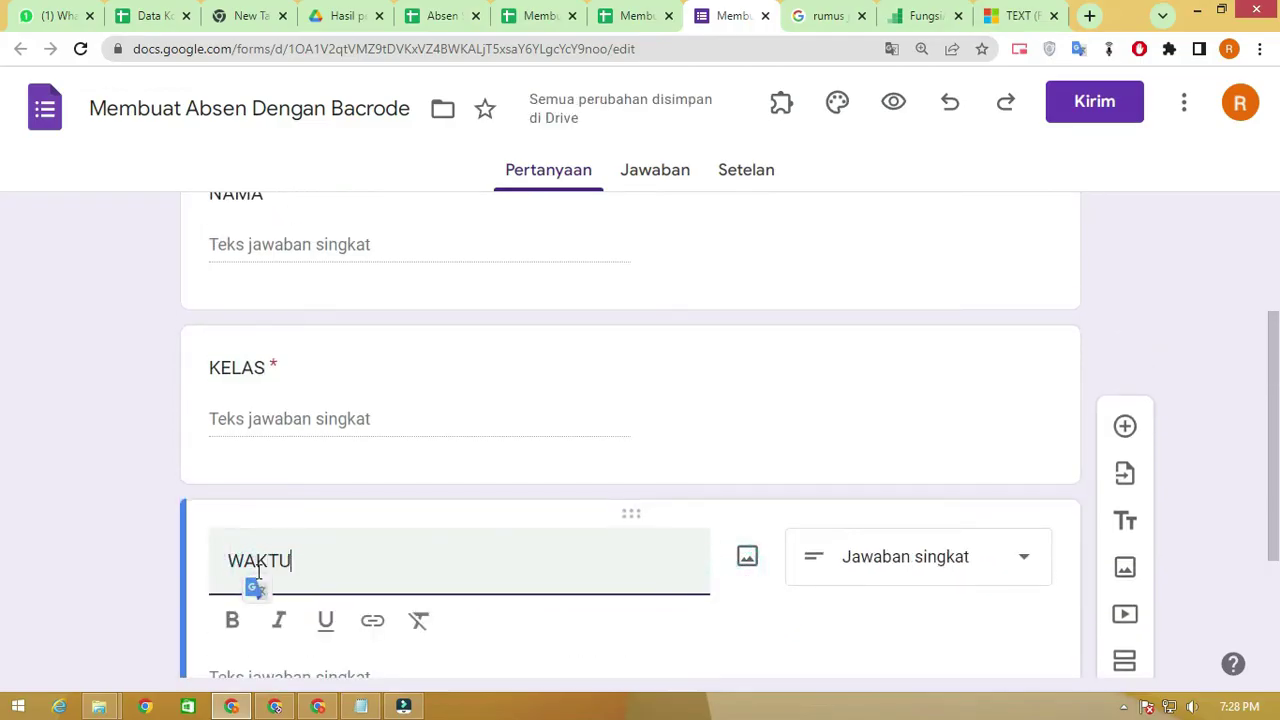
{"action": "type", "text": "TU"}
Duplicate again and title the new question HARI
{"action": "scroll", "coordinate": [449, 517], "scroll_direction": "down", "scroll_amount": 2}
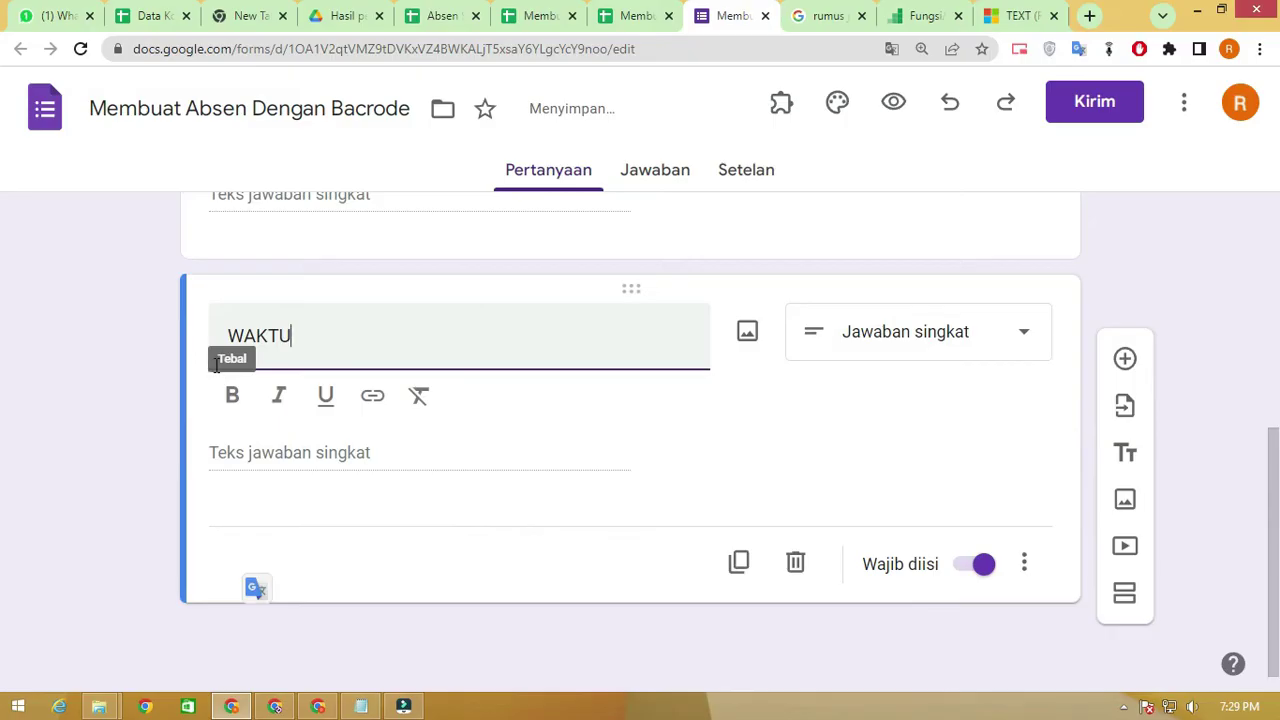
{"action": "left_click", "coordinate": [740, 564]}
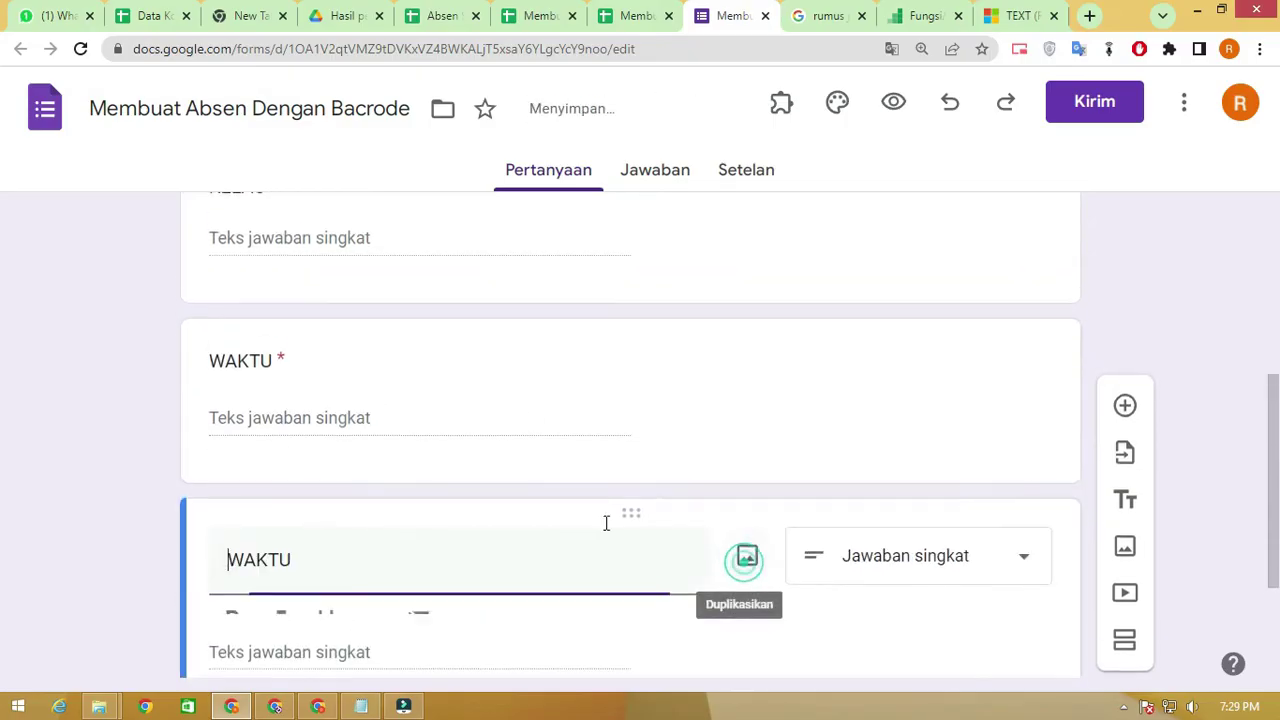
{"action": "double_click", "coordinate": [258, 386]}
{"action": "left_click", "coordinate": [235, 368]}
{"action": "type", "text": "HARI"}
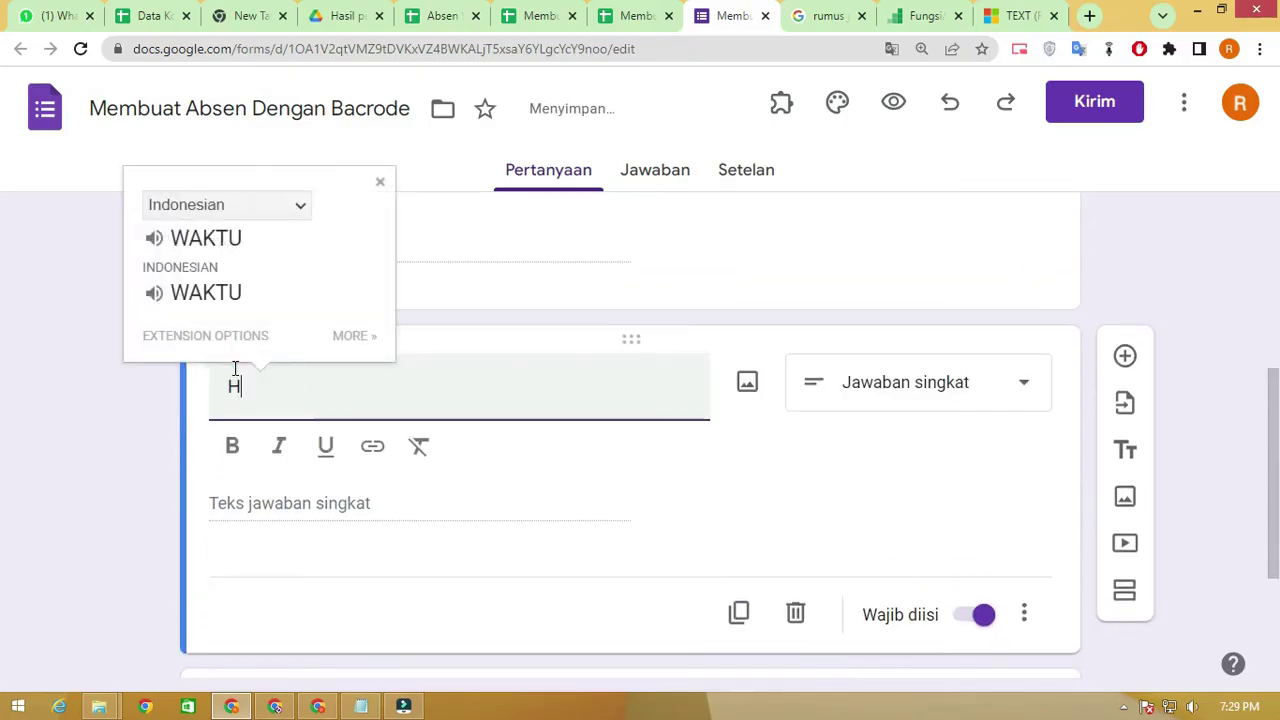
{"action": "left_click", "coordinate": [663, 503]}
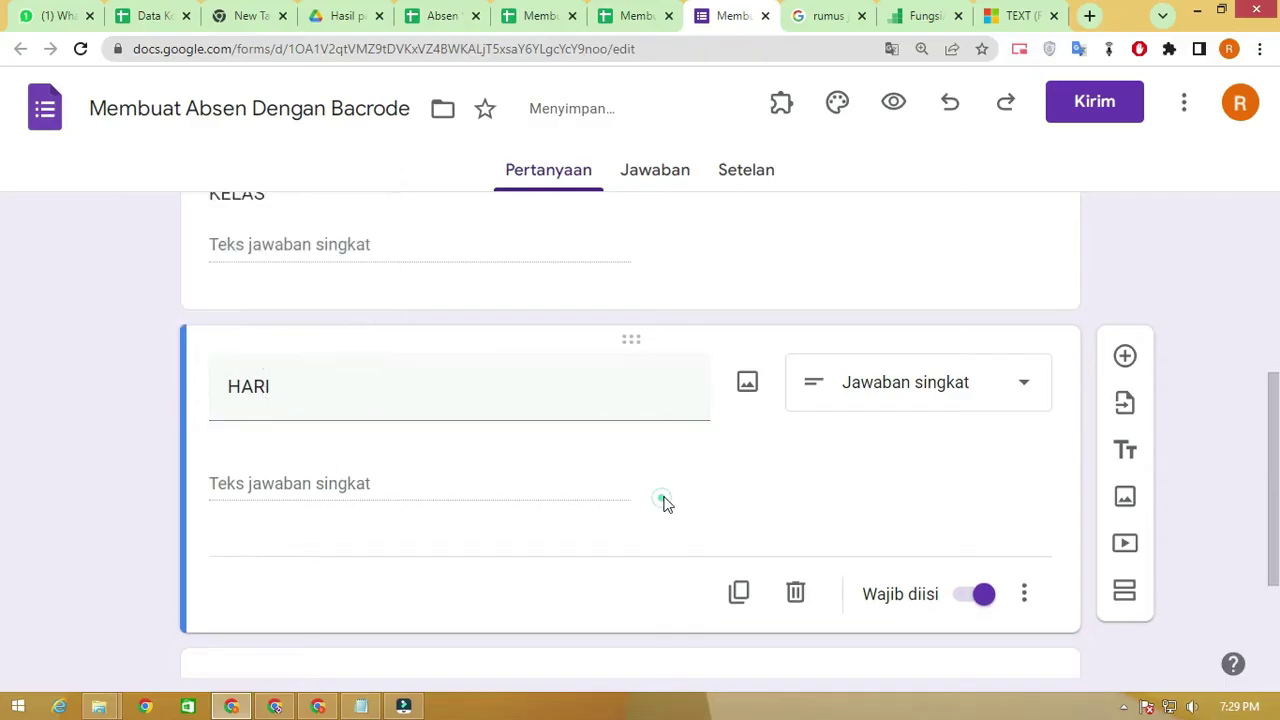
{"action": "scroll", "coordinate": [323, 494], "scroll_direction": "down", "scroll_amount": 2}
{"action": "scroll", "coordinate": [648, 497], "scroll_direction": "up", "scroll_amount": 6}
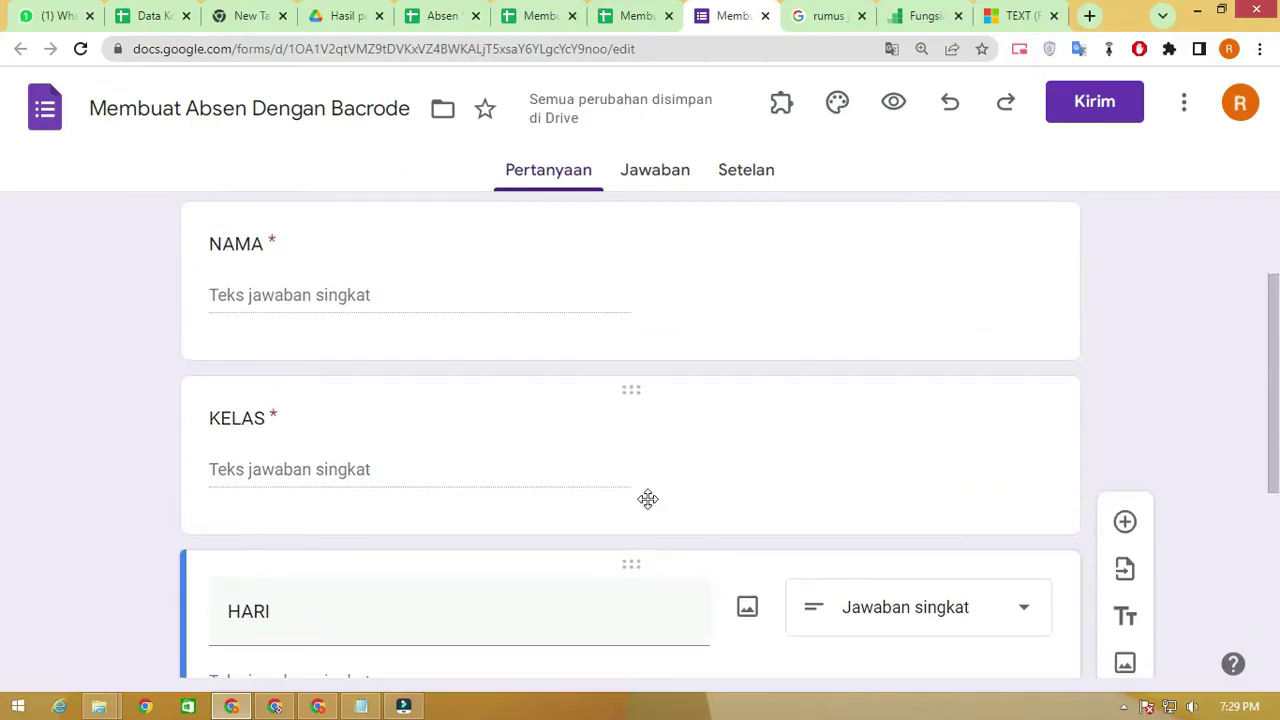
{"action": "scroll", "coordinate": [655, 498], "scroll_direction": "down", "scroll_amount": 5}
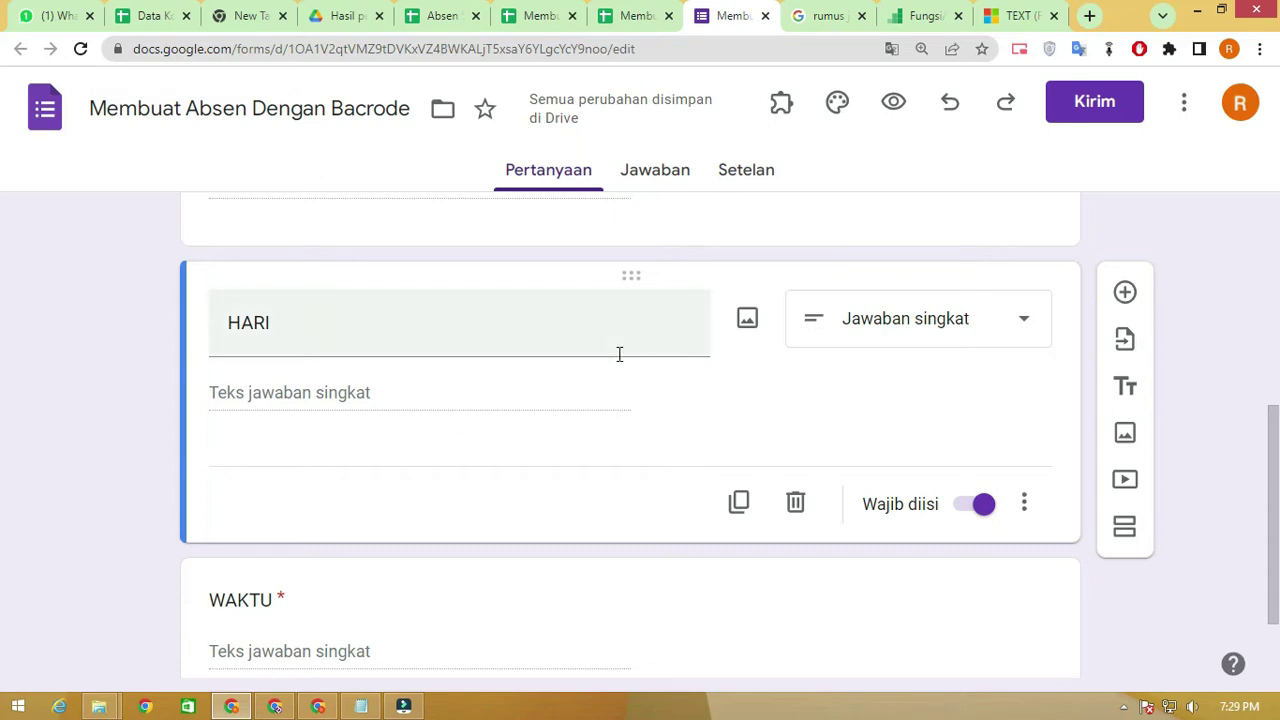
{"action": "scroll", "coordinate": [619, 355], "scroll_direction": "down", "scroll_amount": 1}
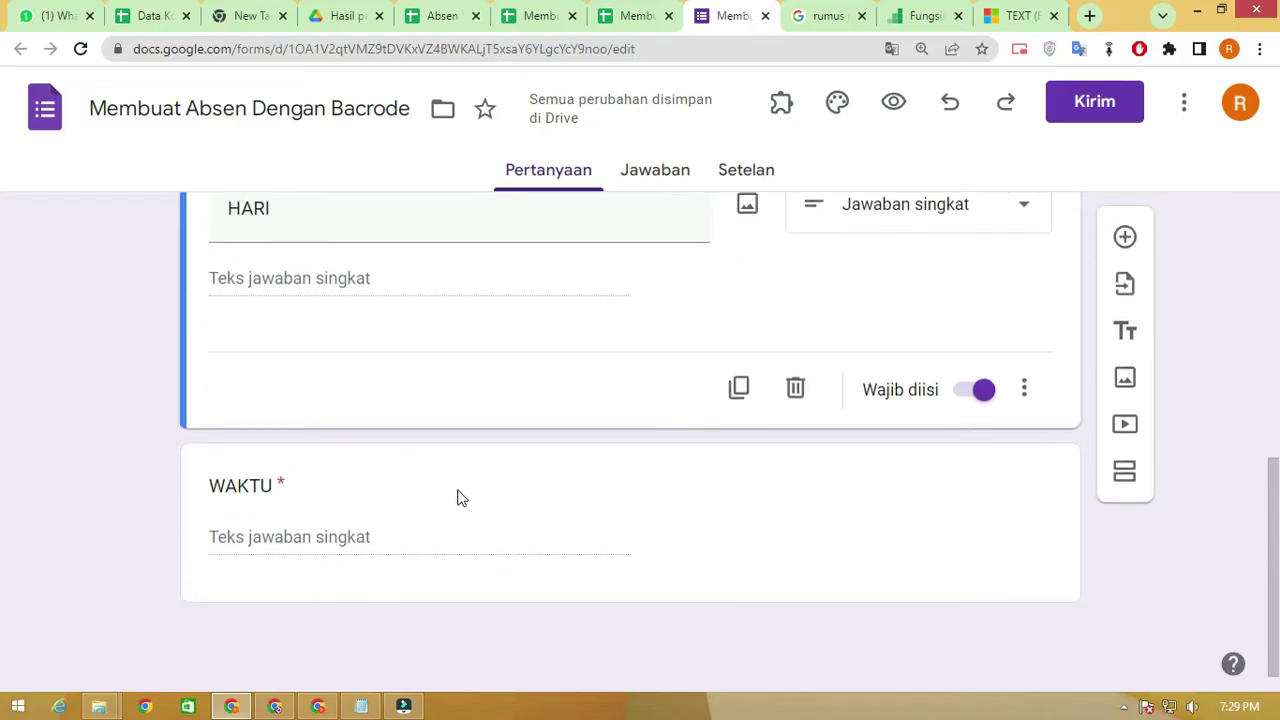
{"action": "left_click", "coordinate": [437, 497]}
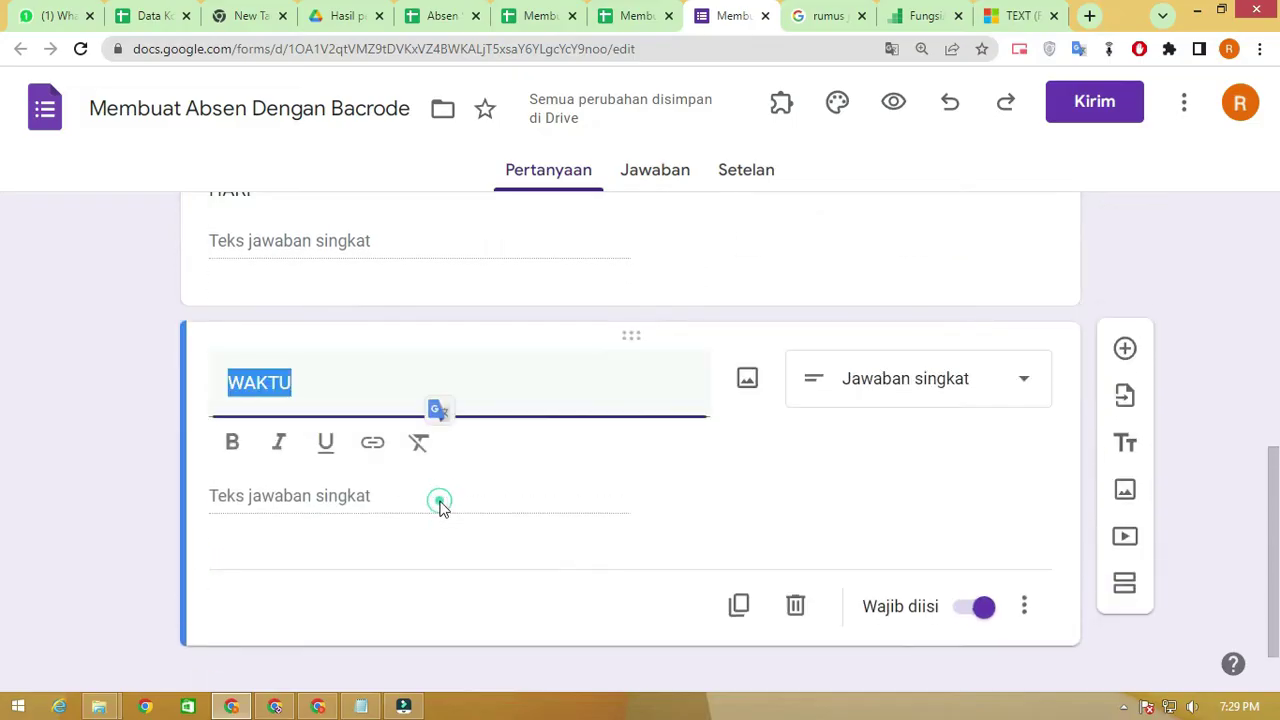
Duplicate WAKTU into a drop-down question titled ABSENSI
{"action": "left_click", "coordinate": [738, 608]}
{"action": "left_click_drag", "start_coordinate": [314, 331], "coordinate": [120, 320]}
{"action": "type", "text": "ABSENSI"}
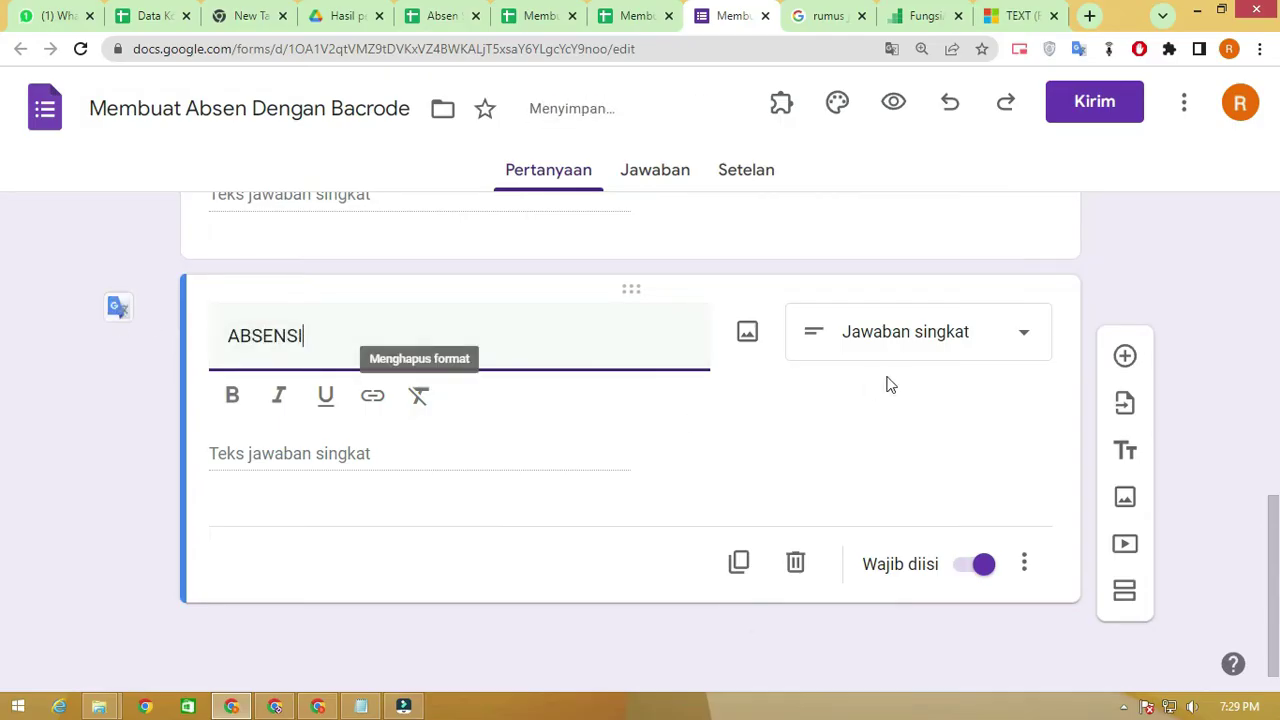
{"action": "left_click", "coordinate": [905, 334]}
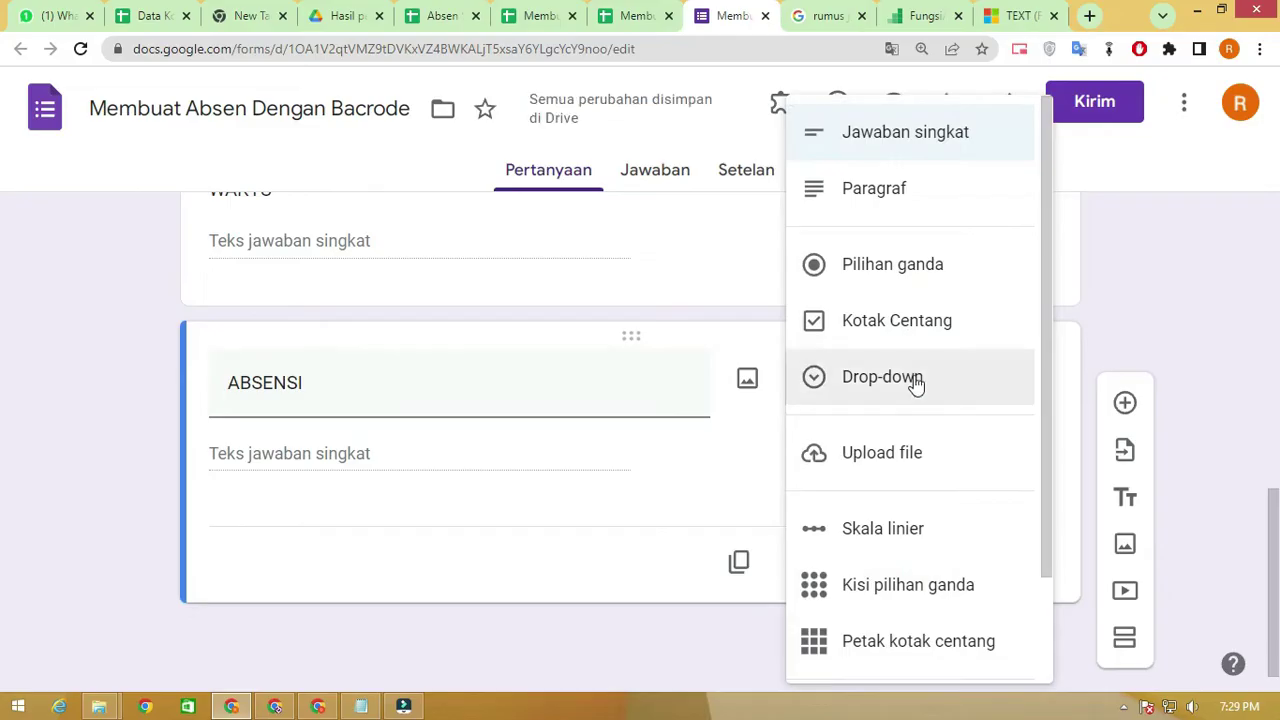
{"action": "left_click", "coordinate": [912, 381]}
Give ABSENSI the choices HADIR, SAKIT and ALPA, then view the responses page
{"action": "left_click", "coordinate": [265, 443]}
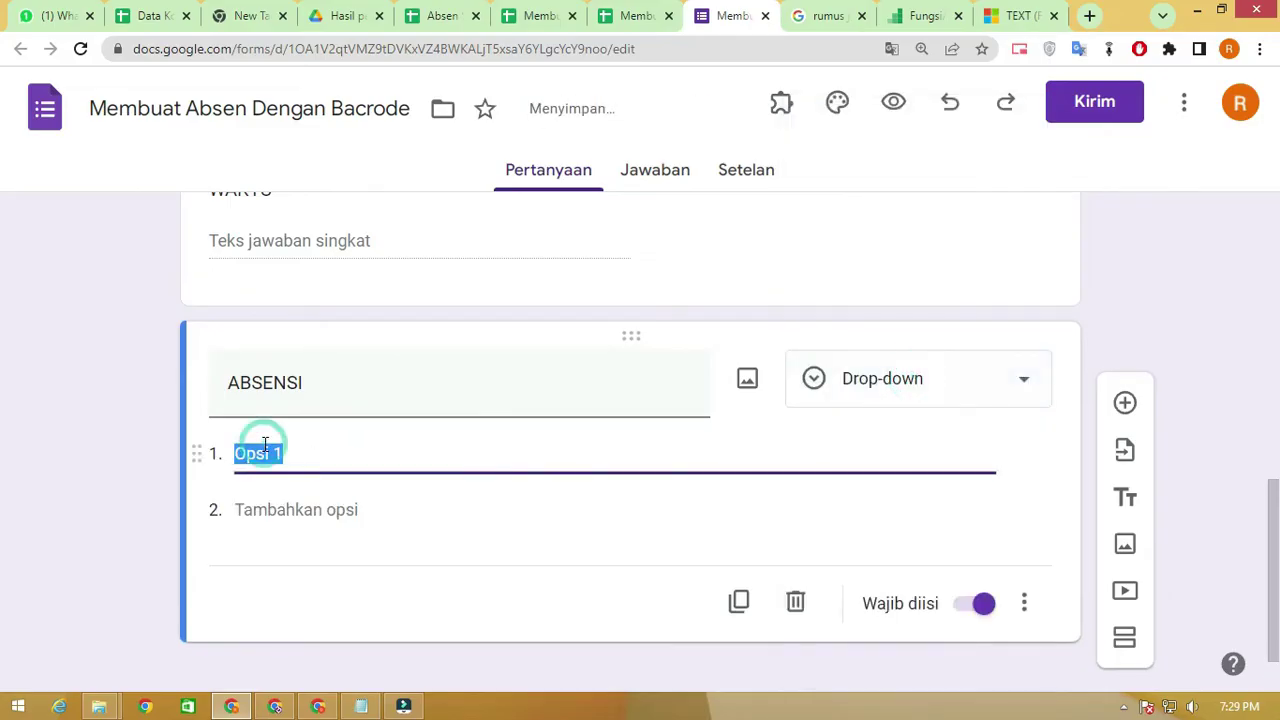
{"action": "type", "text": "ha"}
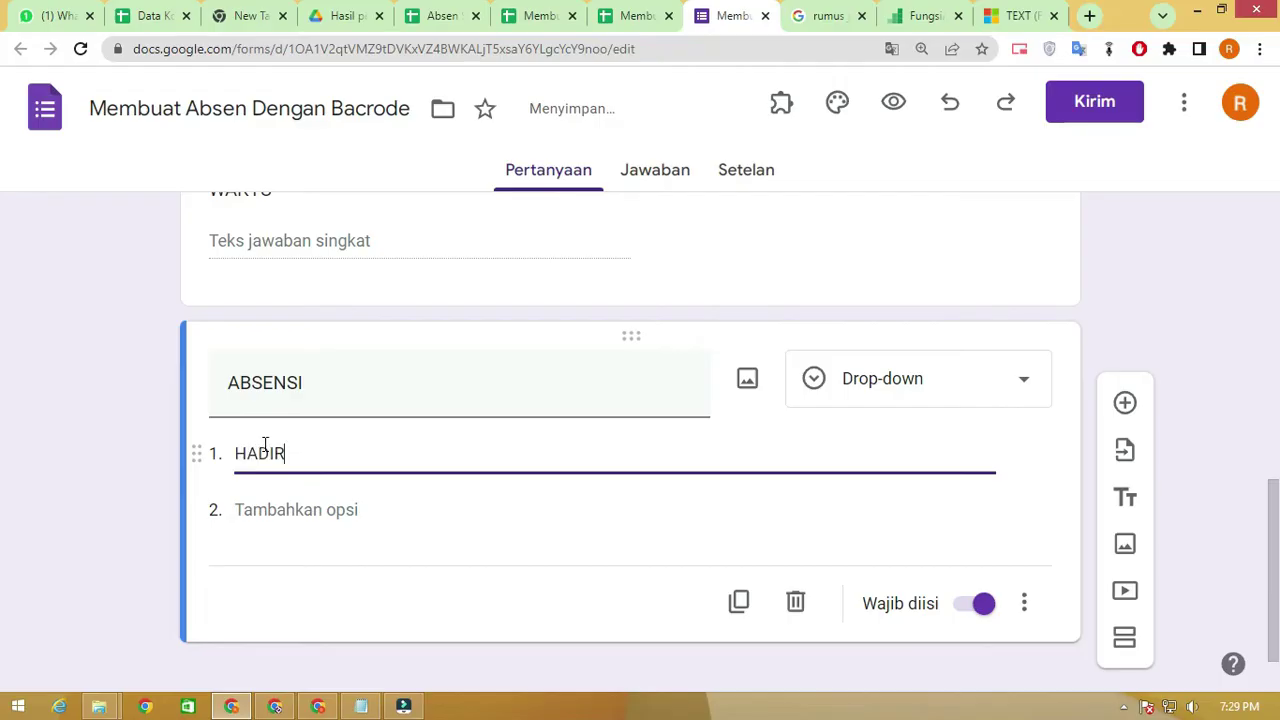
{"action": "left_click", "coordinate": [309, 509]}
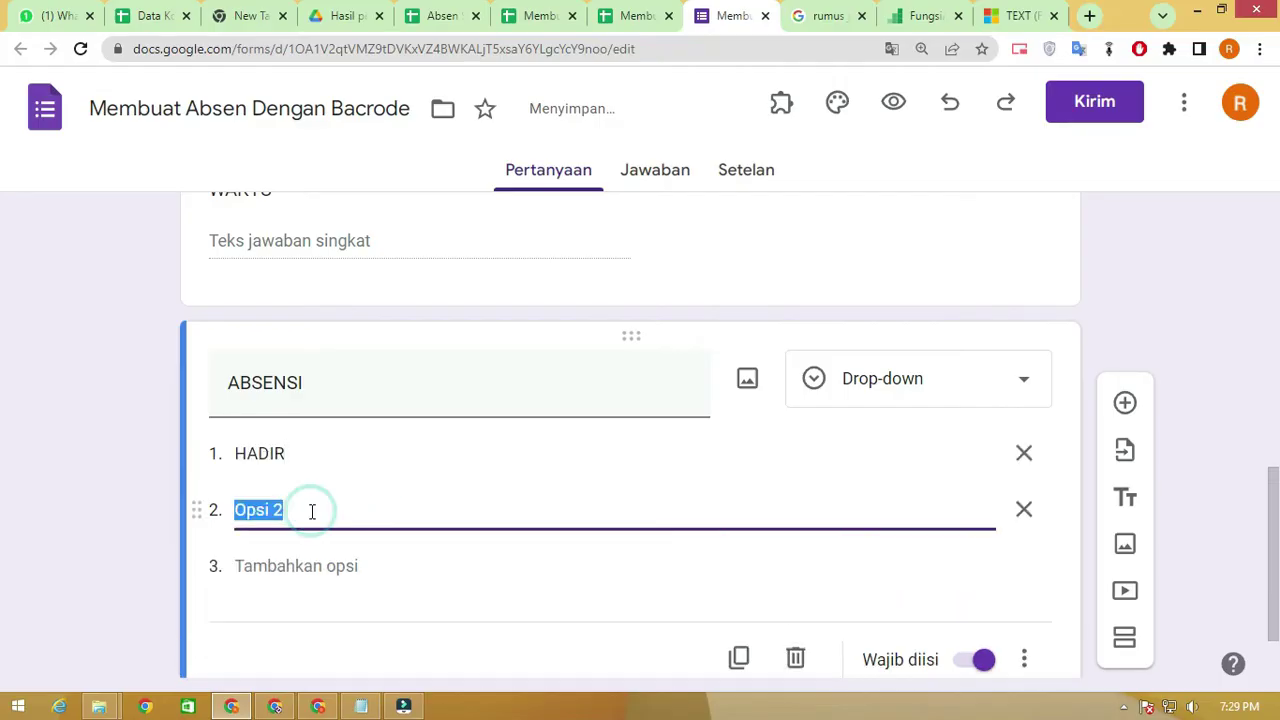
{"action": "type", "text": "SAKIT"}
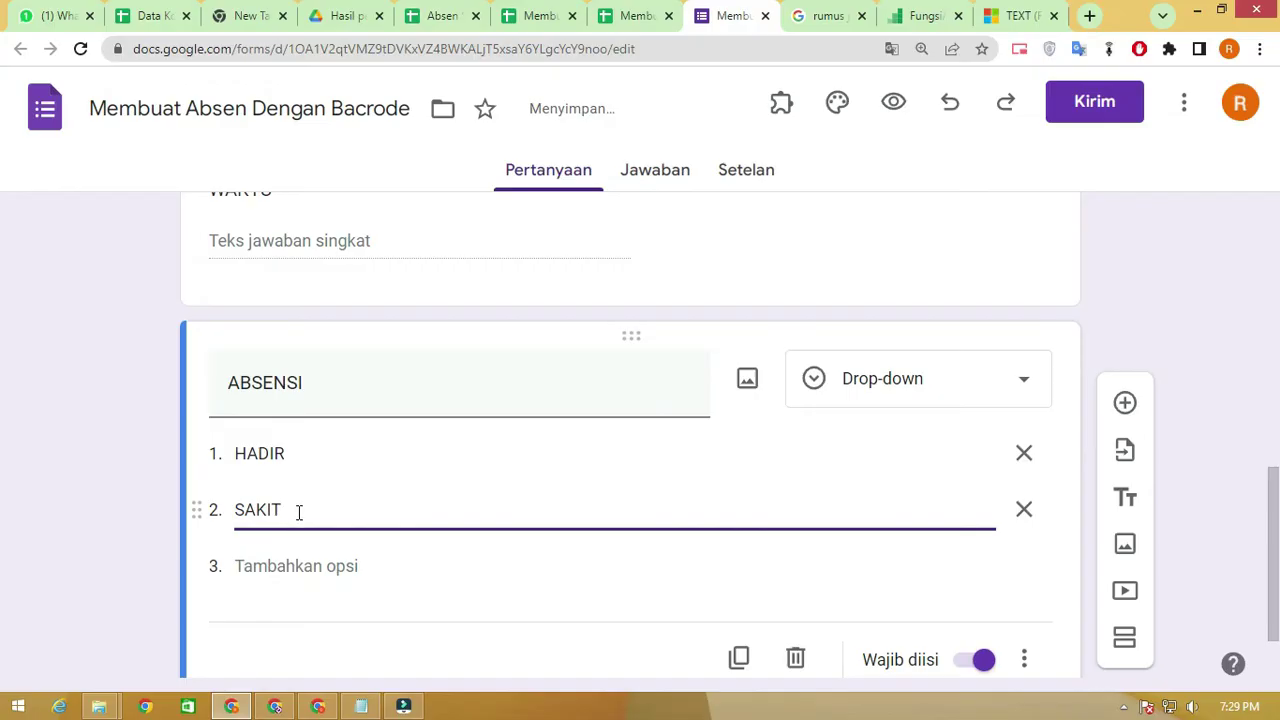
{"action": "left_click", "coordinate": [286, 568]}
{"action": "type", "text": "ALPA"}
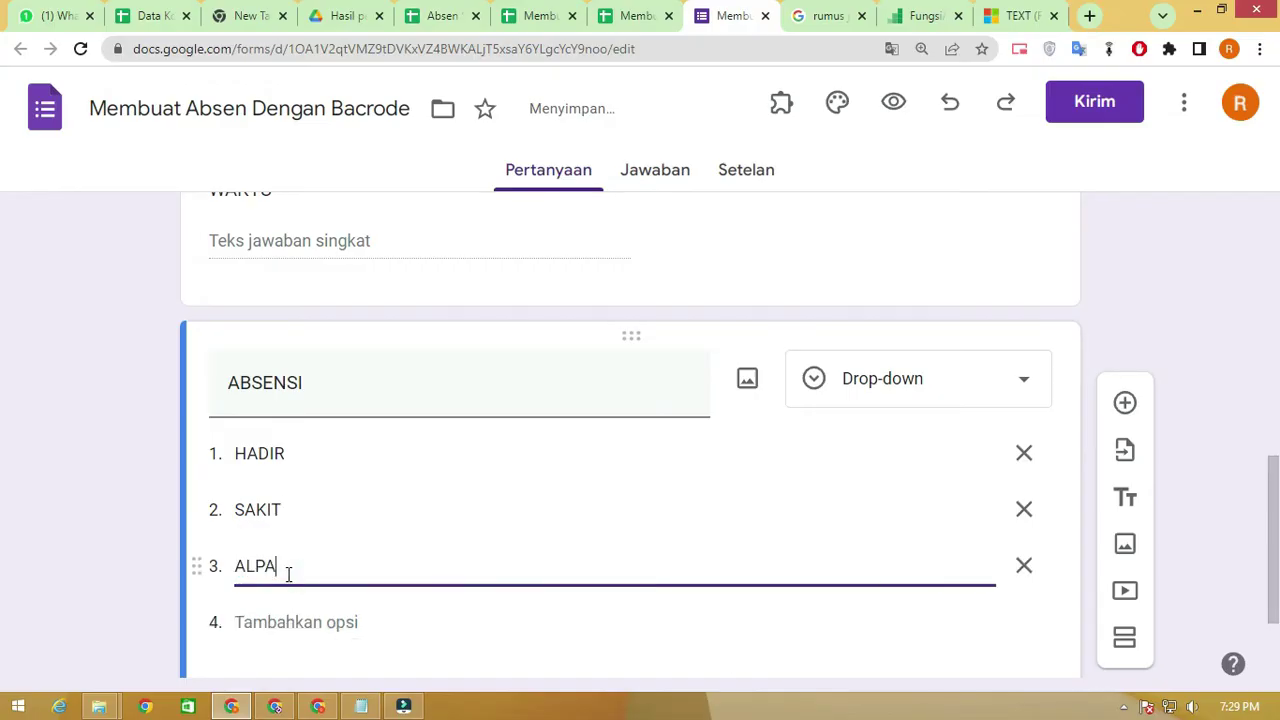
{"action": "scroll", "coordinate": [768, 398], "scroll_direction": "down", "scroll_amount": 2}
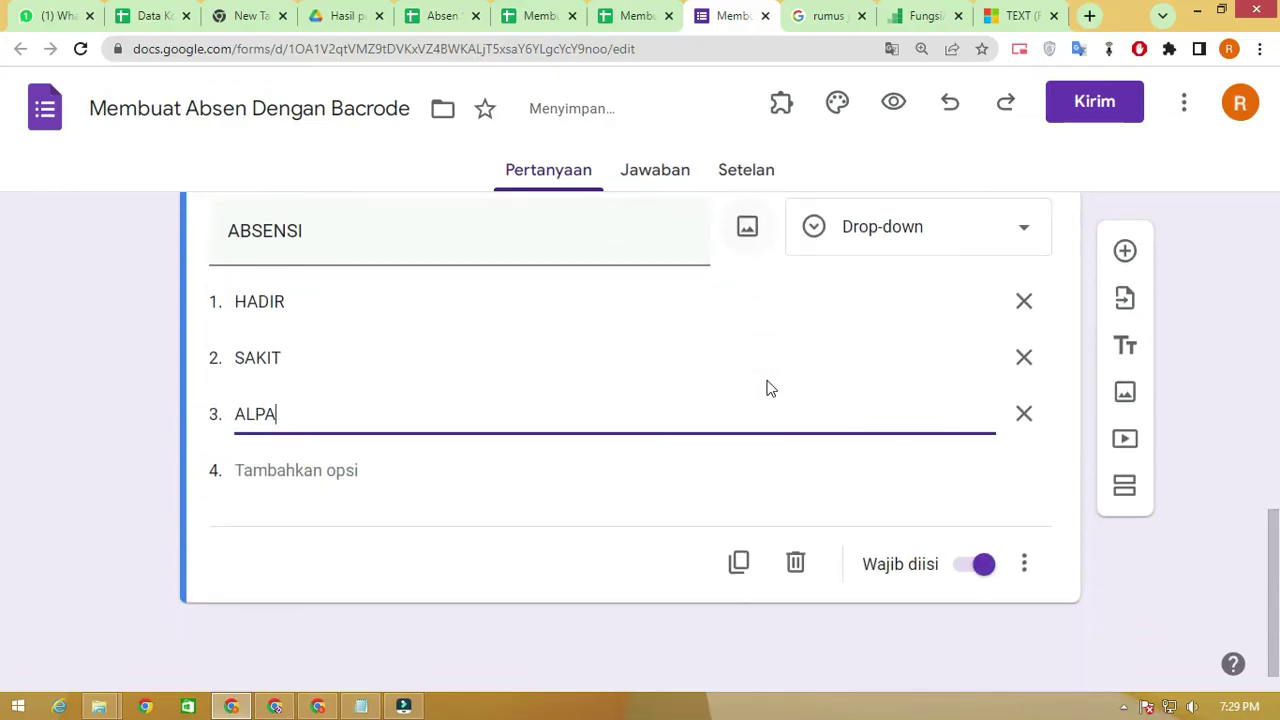
{"action": "left_click", "coordinate": [665, 184]}
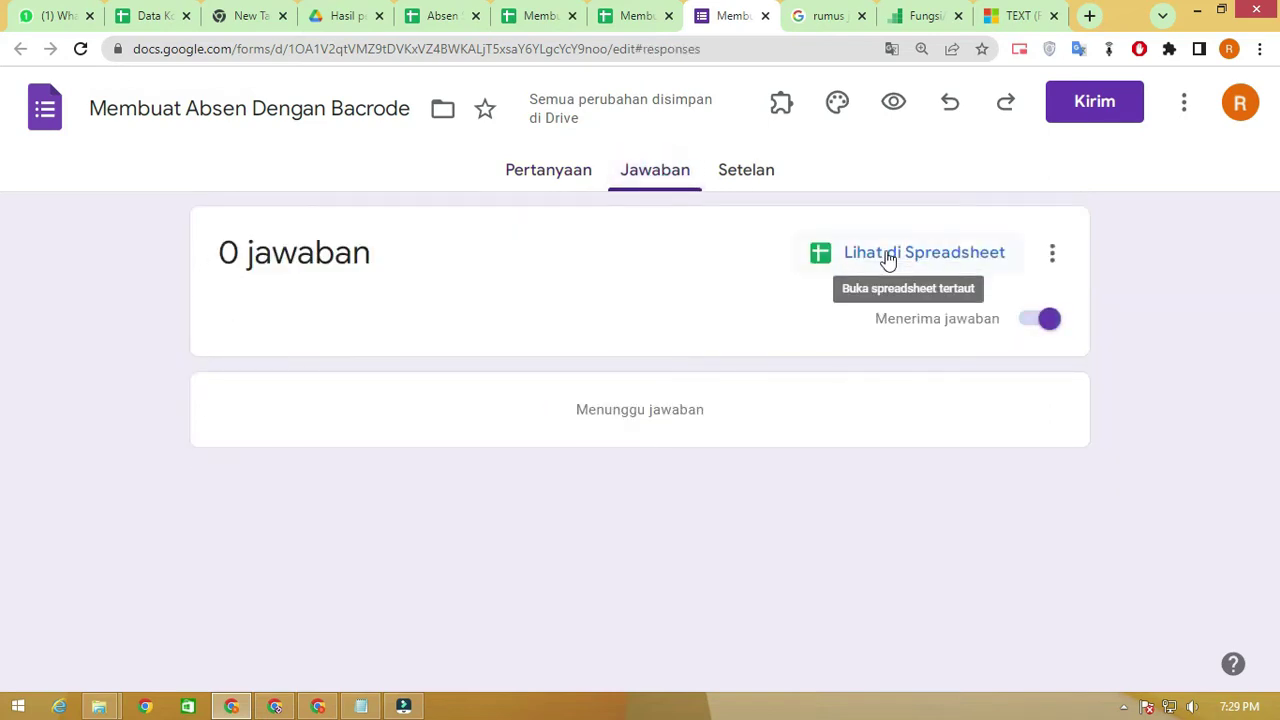
Open the form's linked response spreadsheet and close the duplicate and reference browser tabs
{"action": "left_click", "coordinate": [888, 258]}
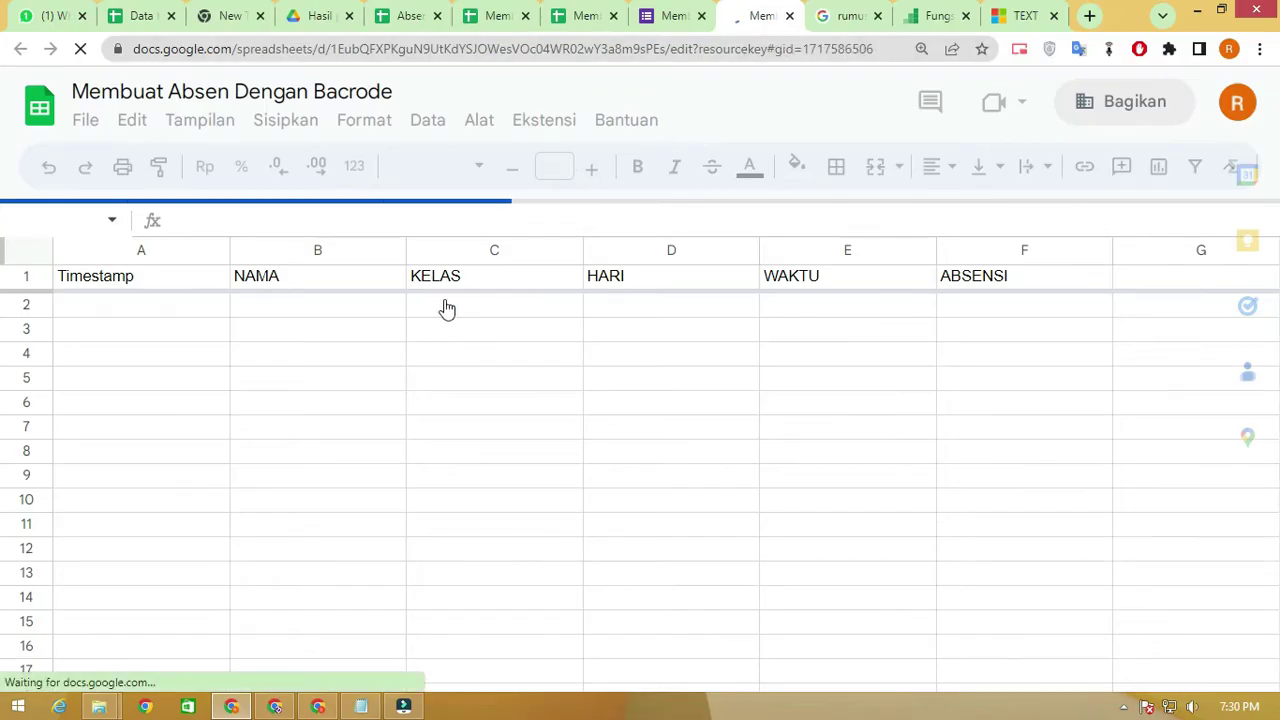
{"action": "left_click", "coordinate": [586, 16]}
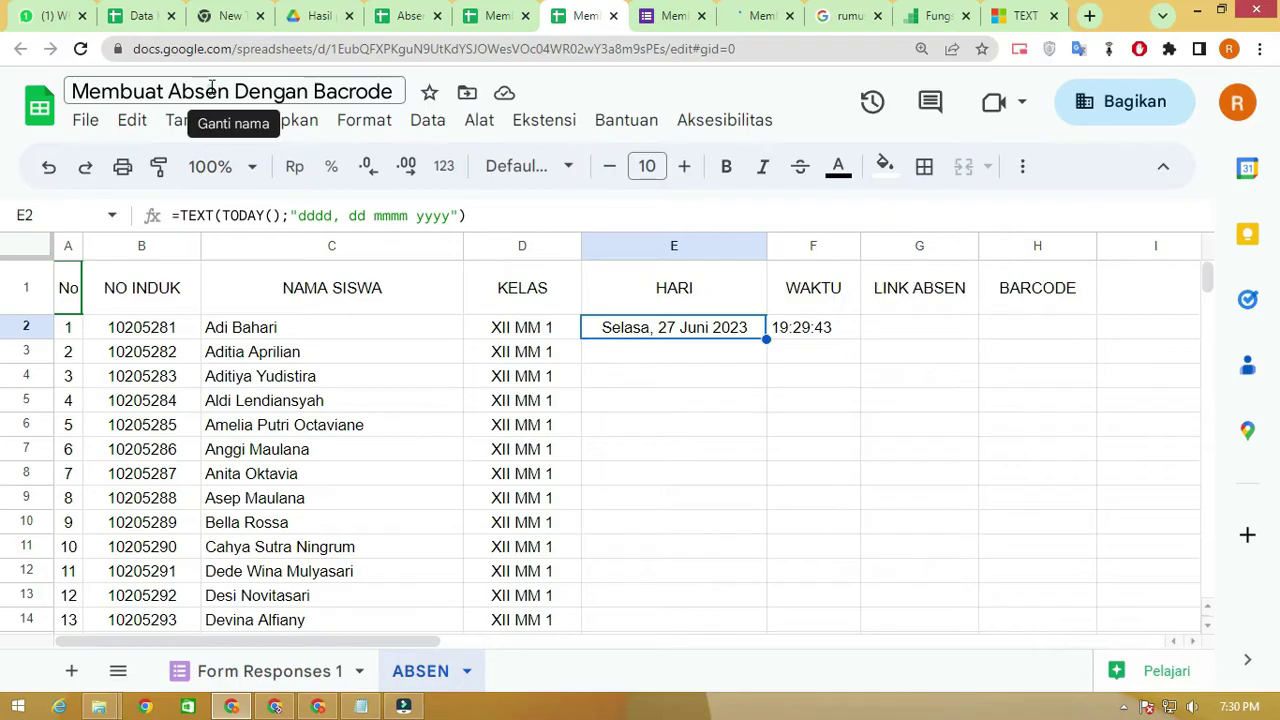
{"action": "left_click", "coordinate": [125, 91]}
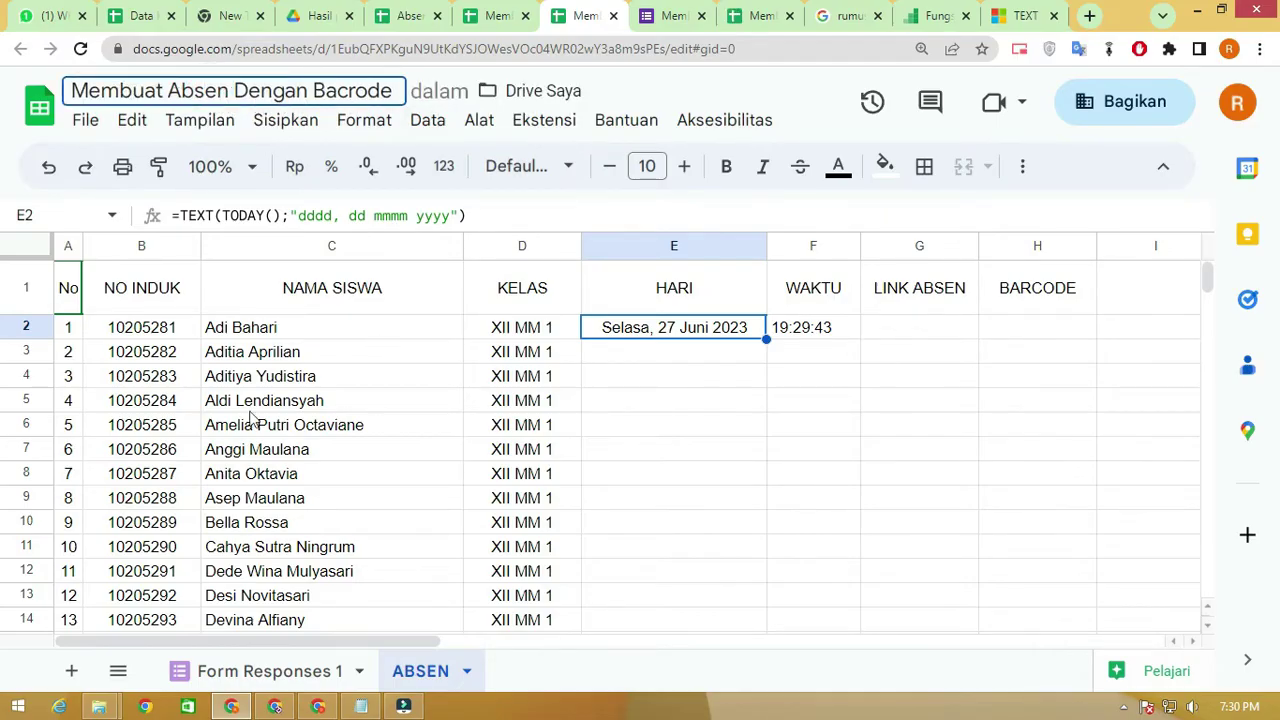
{"action": "left_click", "coordinate": [762, 16]}
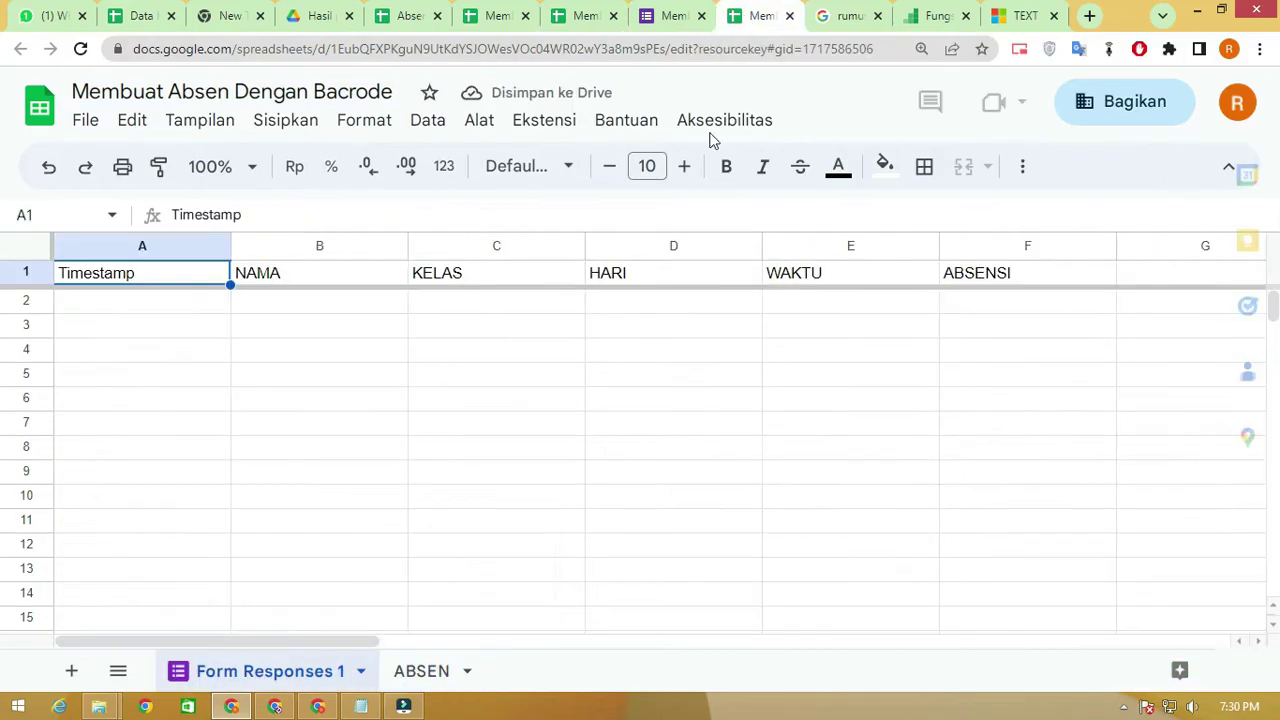
{"action": "left_click", "coordinate": [789, 17]}
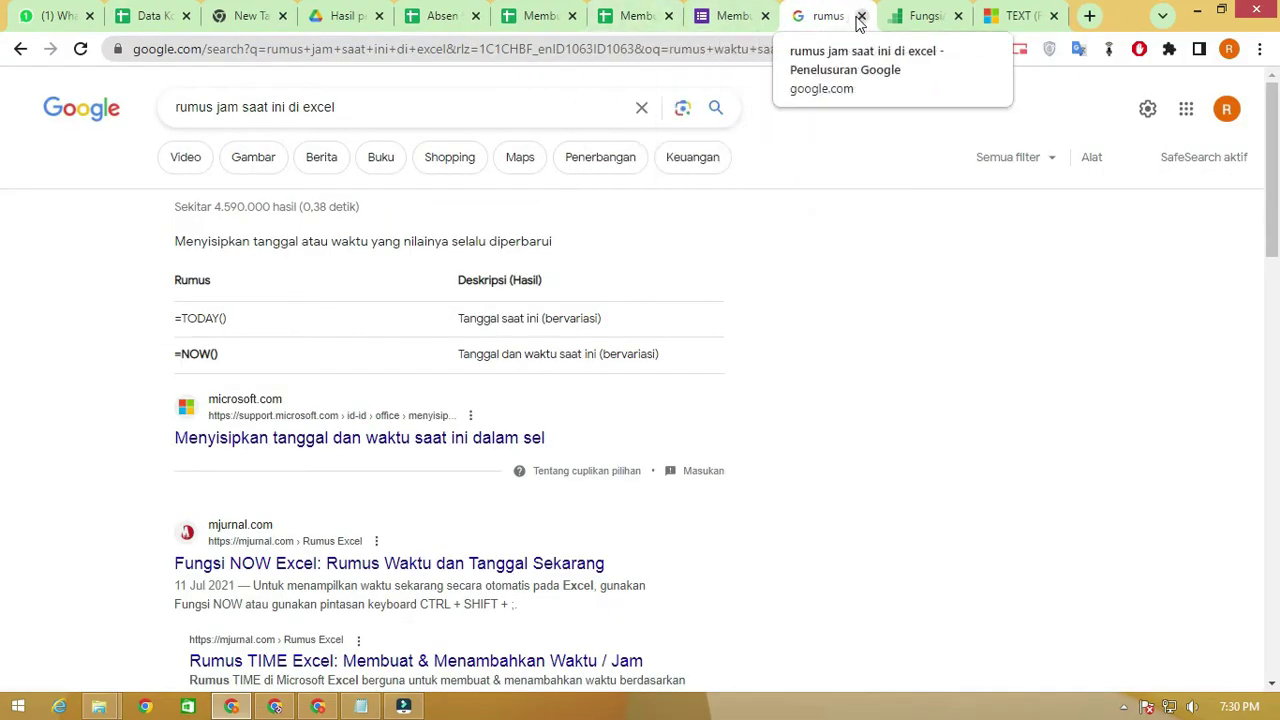
{"action": "left_click", "coordinate": [861, 16]}
{"action": "left_click", "coordinate": [862, 17]}
{"action": "left_click", "coordinate": [862, 17]}
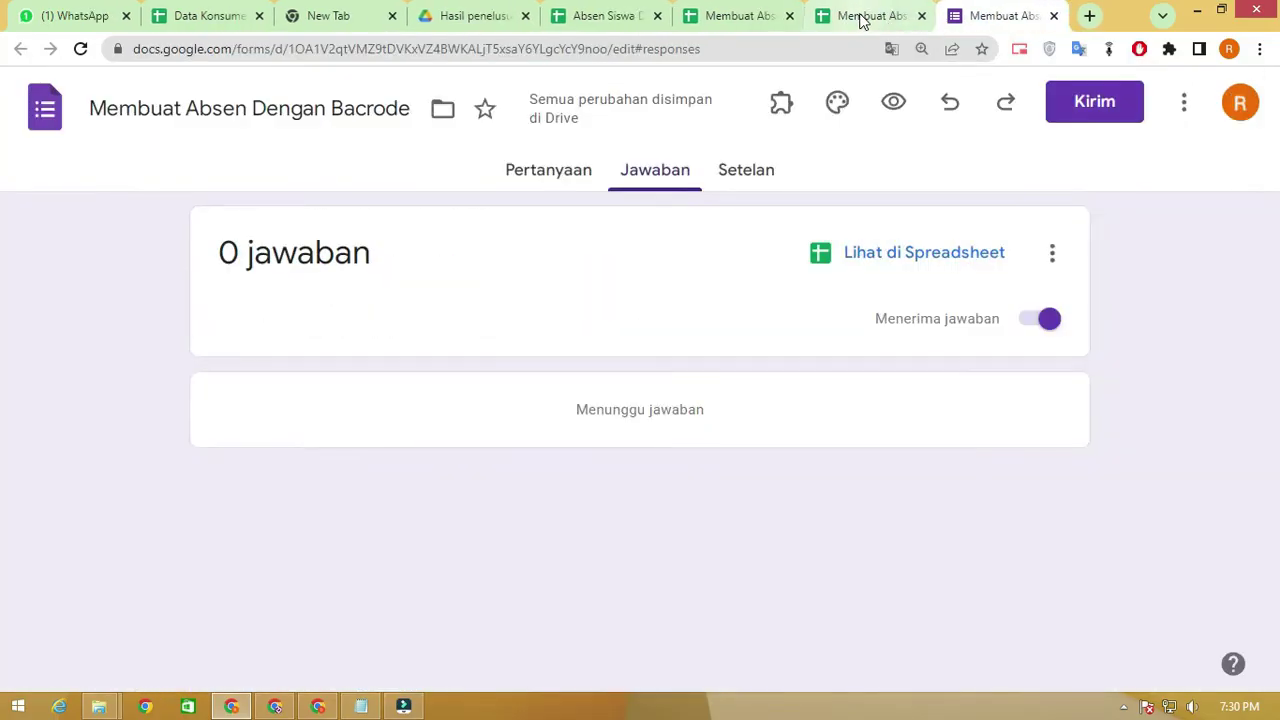
{"action": "left_click", "coordinate": [856, 17]}
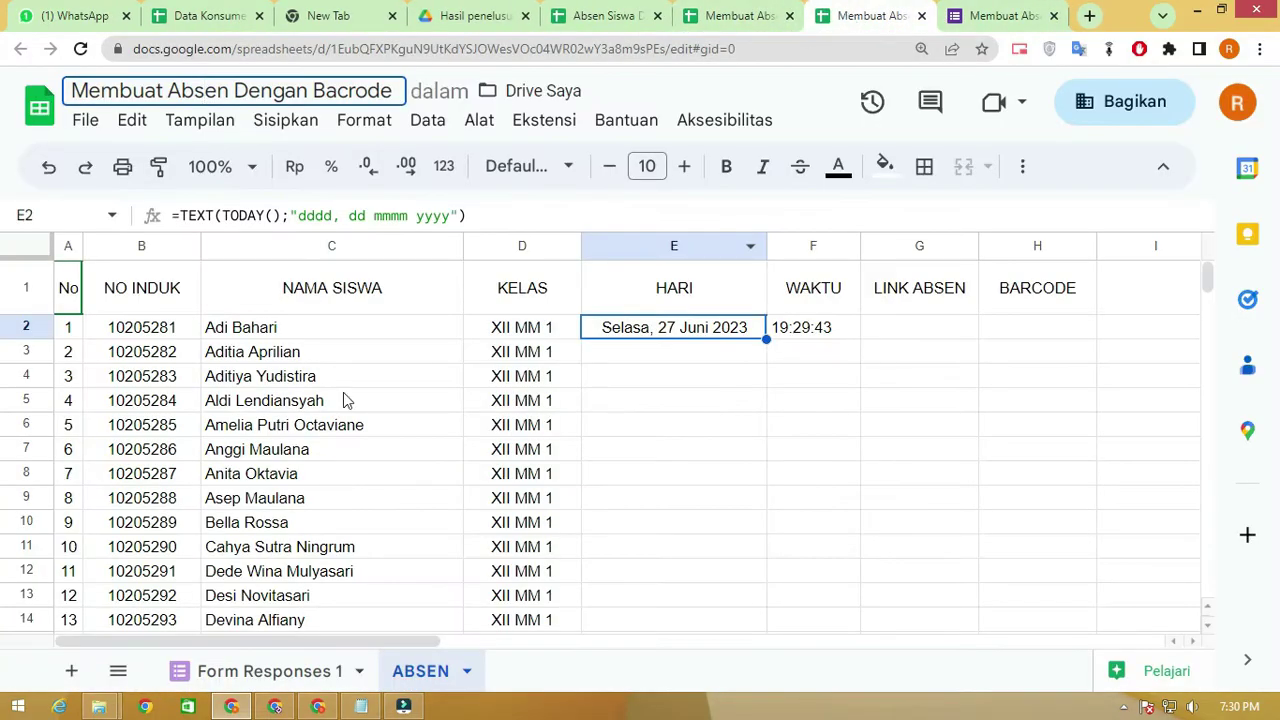
Rename the Form Responses 1 sheet to REKAP
{"action": "left_click", "coordinate": [355, 674]}
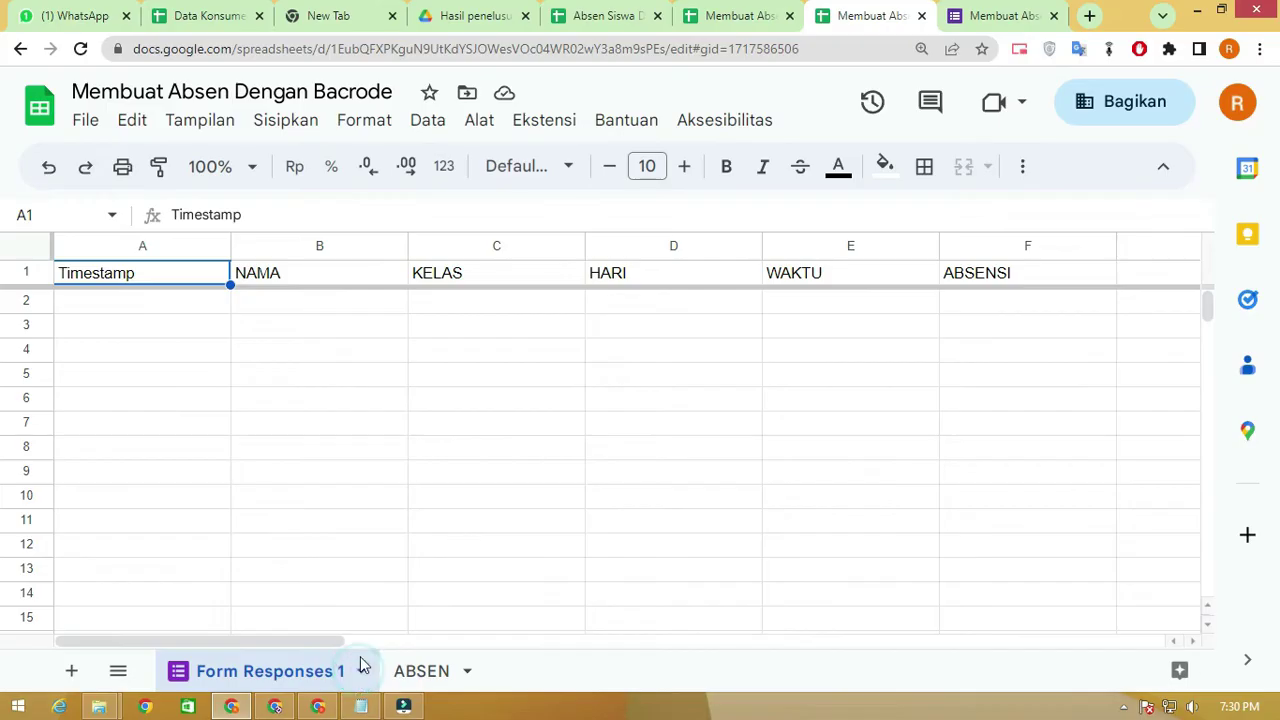
{"action": "left_click", "coordinate": [410, 669]}
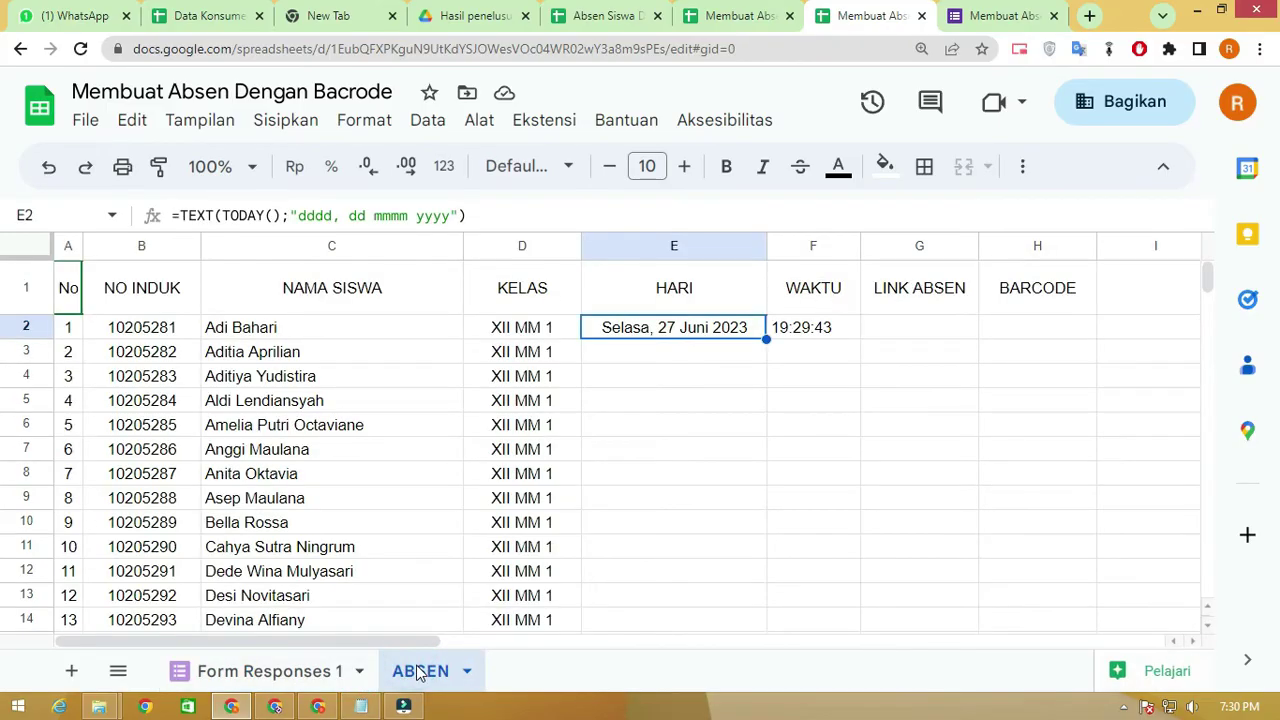
{"action": "left_click", "coordinate": [362, 672]}
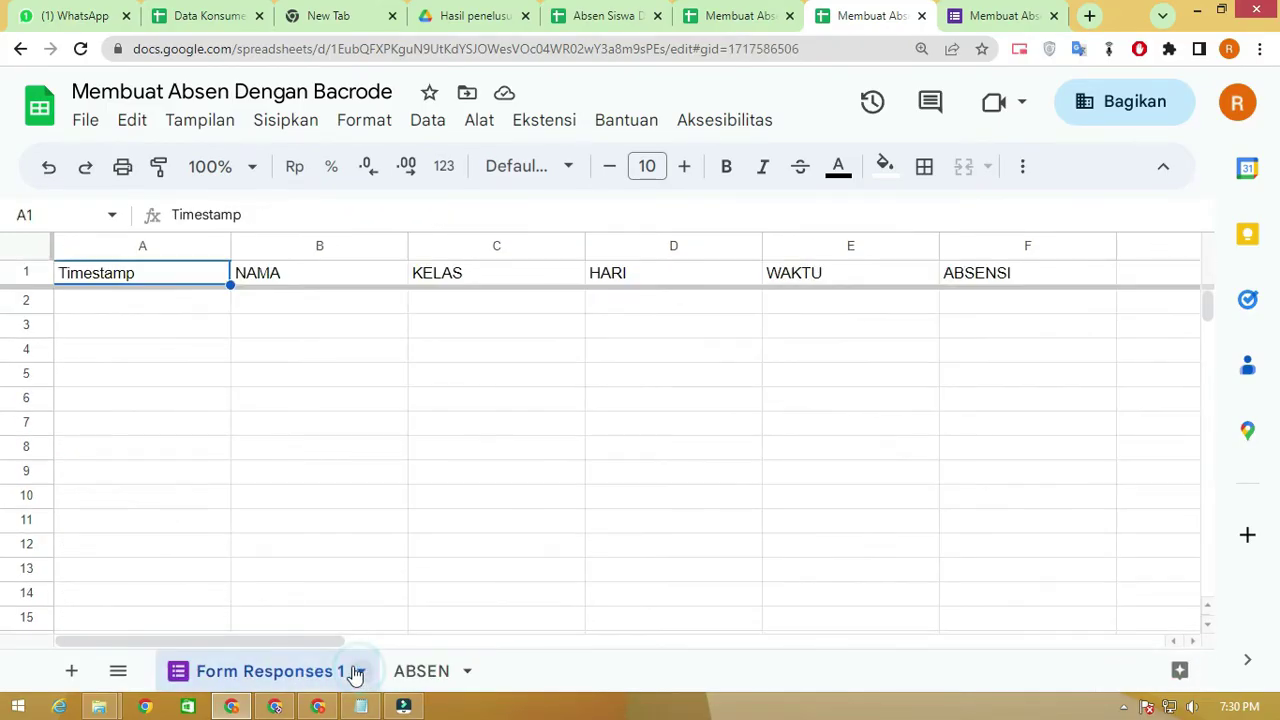
{"action": "left_click", "coordinate": [362, 672]}
{"action": "left_click", "coordinate": [240, 323]}
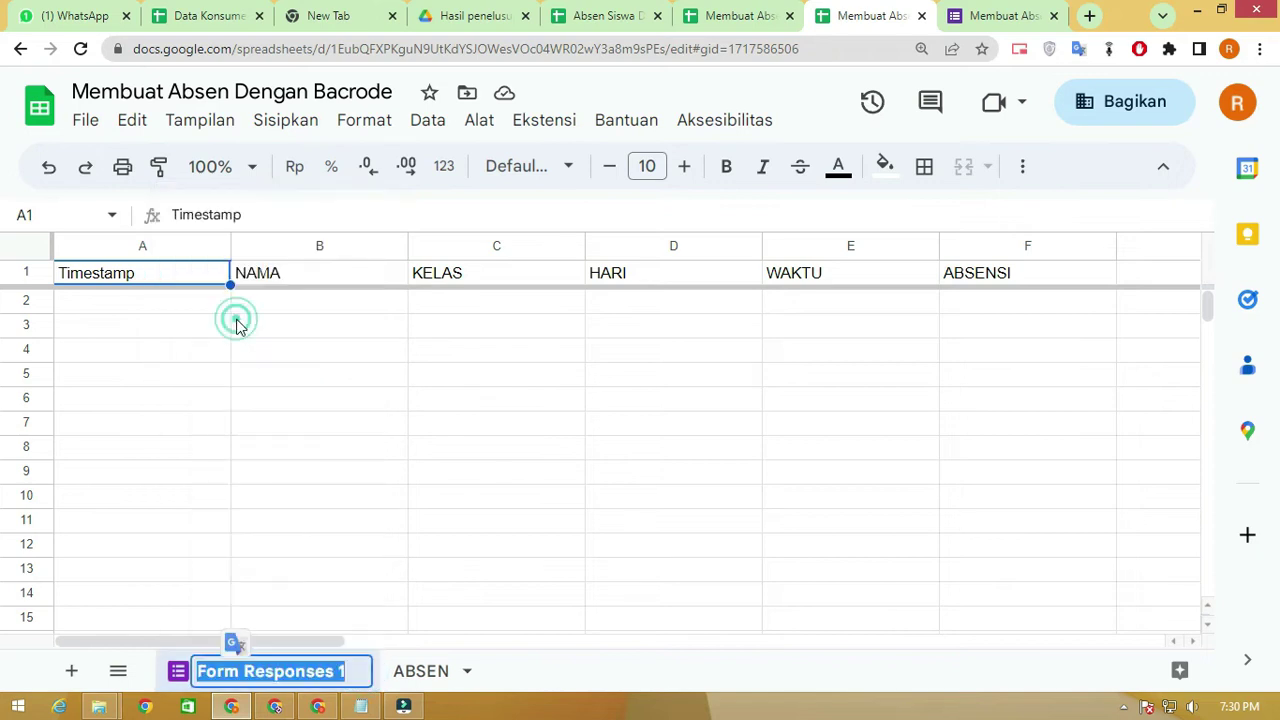
{"action": "type", "text": "REKAP"}
{"action": "key", "text": "Return"}
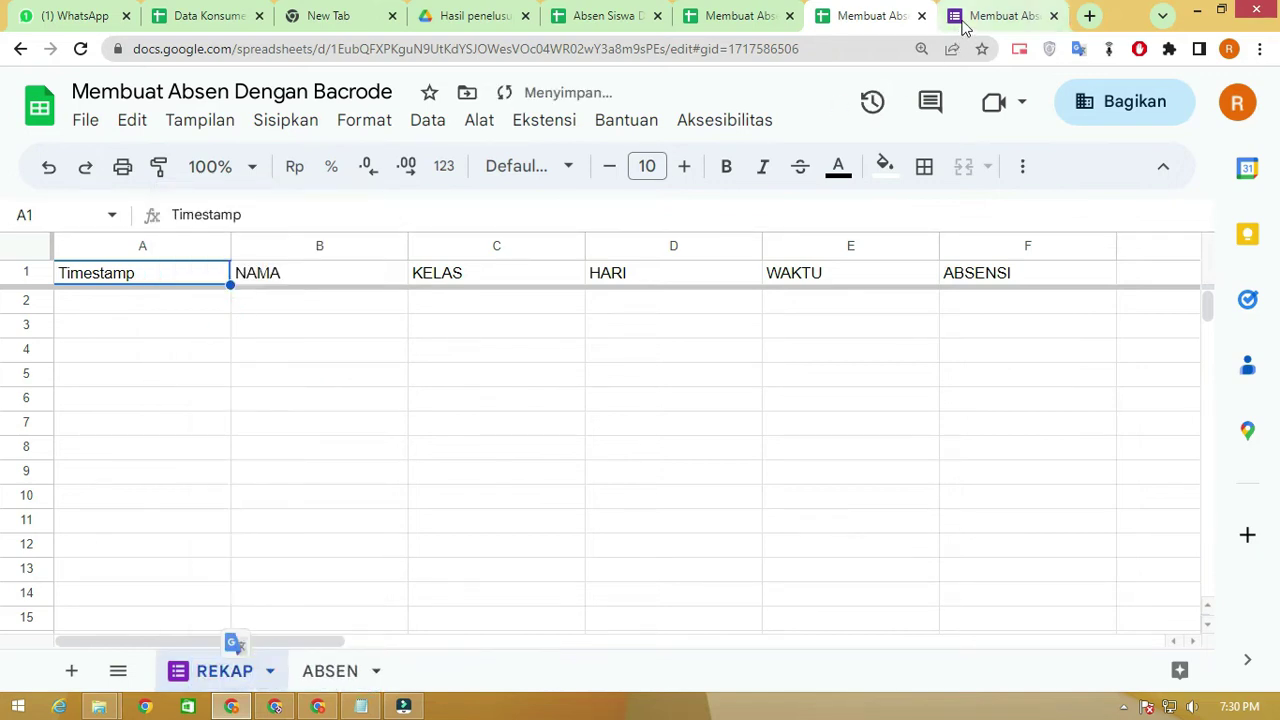
{"action": "left_click", "coordinate": [992, 14]}
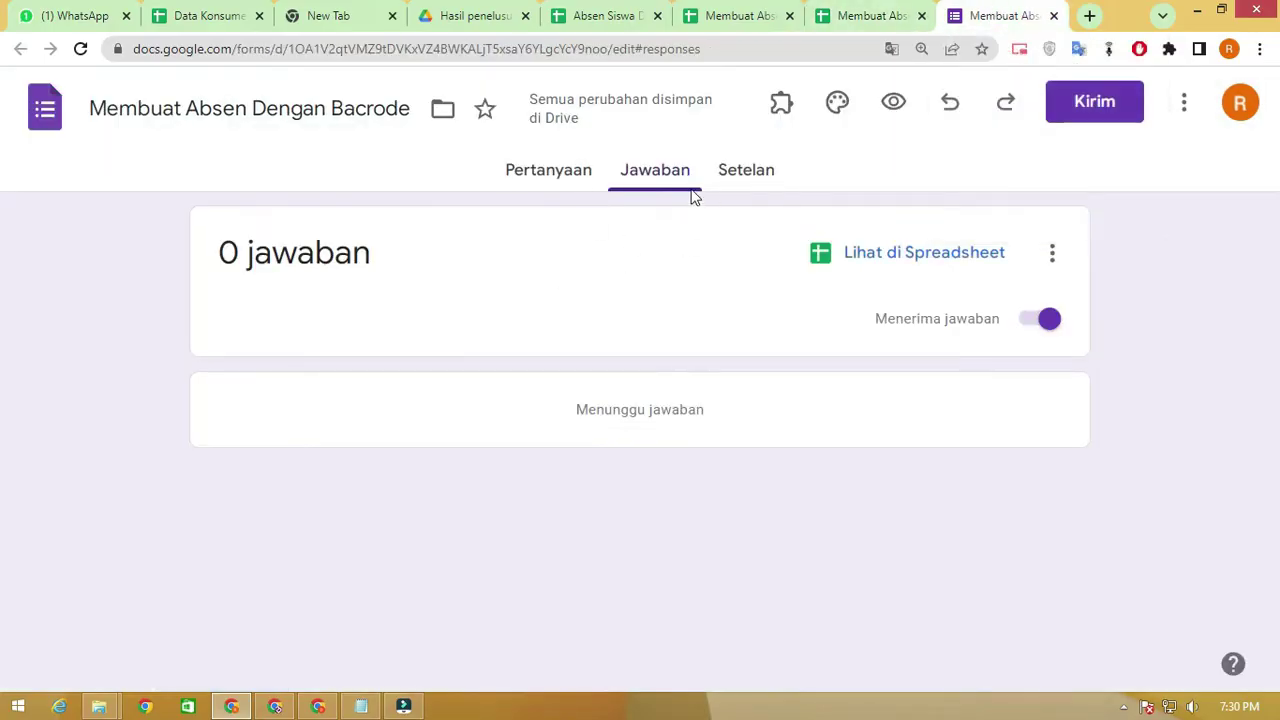
From the Pertanyaan view's three-dot menu, choose Dapatkan link yang sudah terisi
{"action": "left_click", "coordinate": [571, 170]}
{"action": "scroll", "coordinate": [546, 297], "scroll_direction": "down", "scroll_amount": 7}
{"action": "scroll", "coordinate": [493, 360], "scroll_direction": "down", "scroll_amount": 2}
{"action": "scroll", "coordinate": [493, 360], "scroll_direction": "up", "scroll_amount": 9}
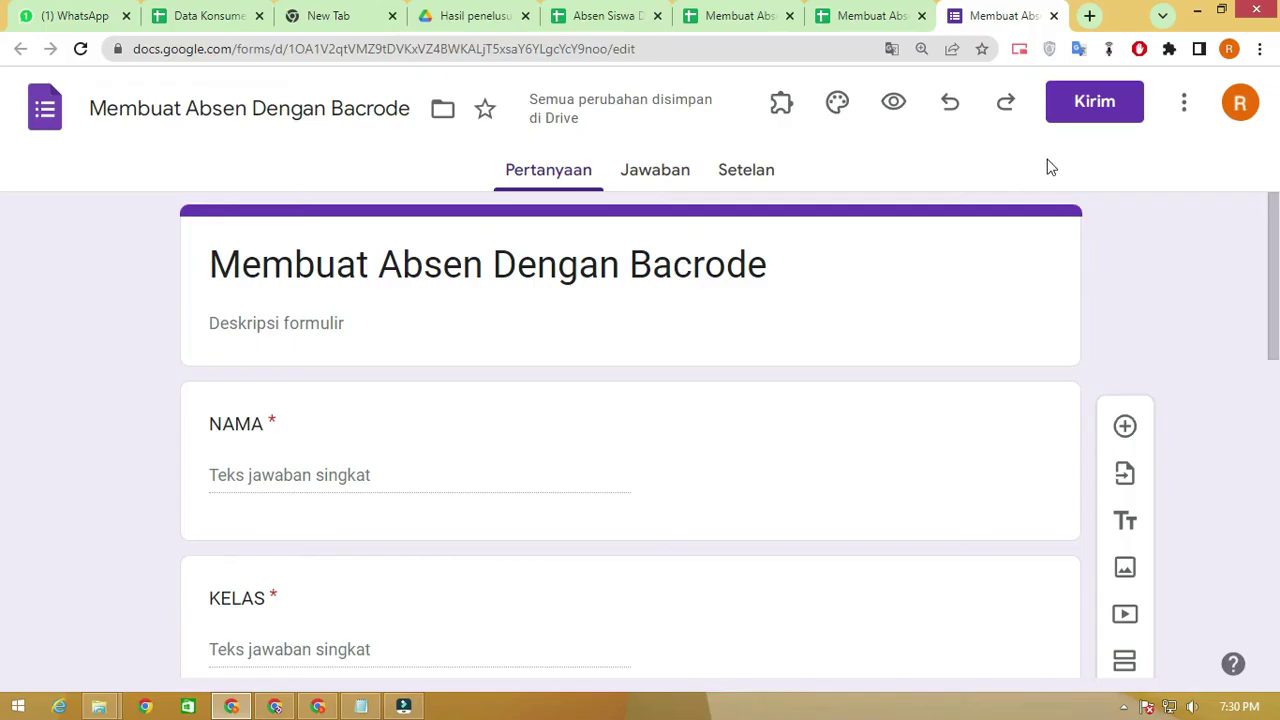
{"action": "left_click", "coordinate": [1187, 110]}
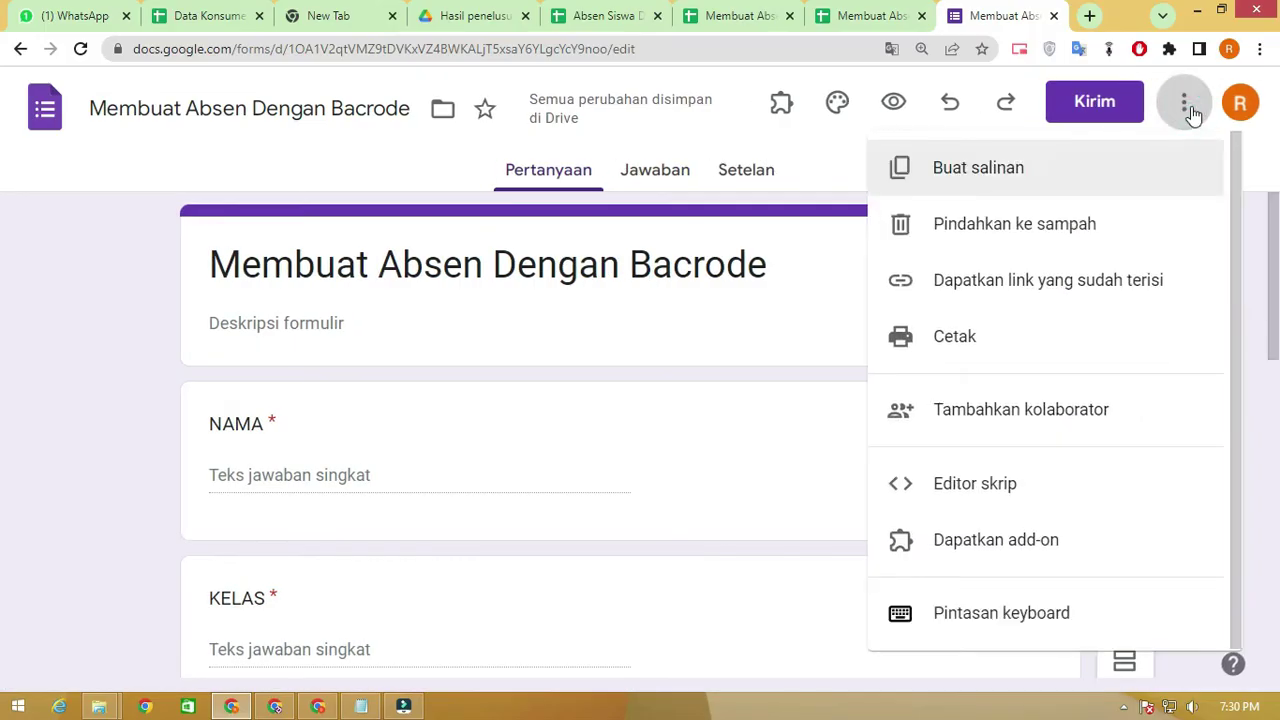
{"action": "left_click", "coordinate": [1052, 290]}
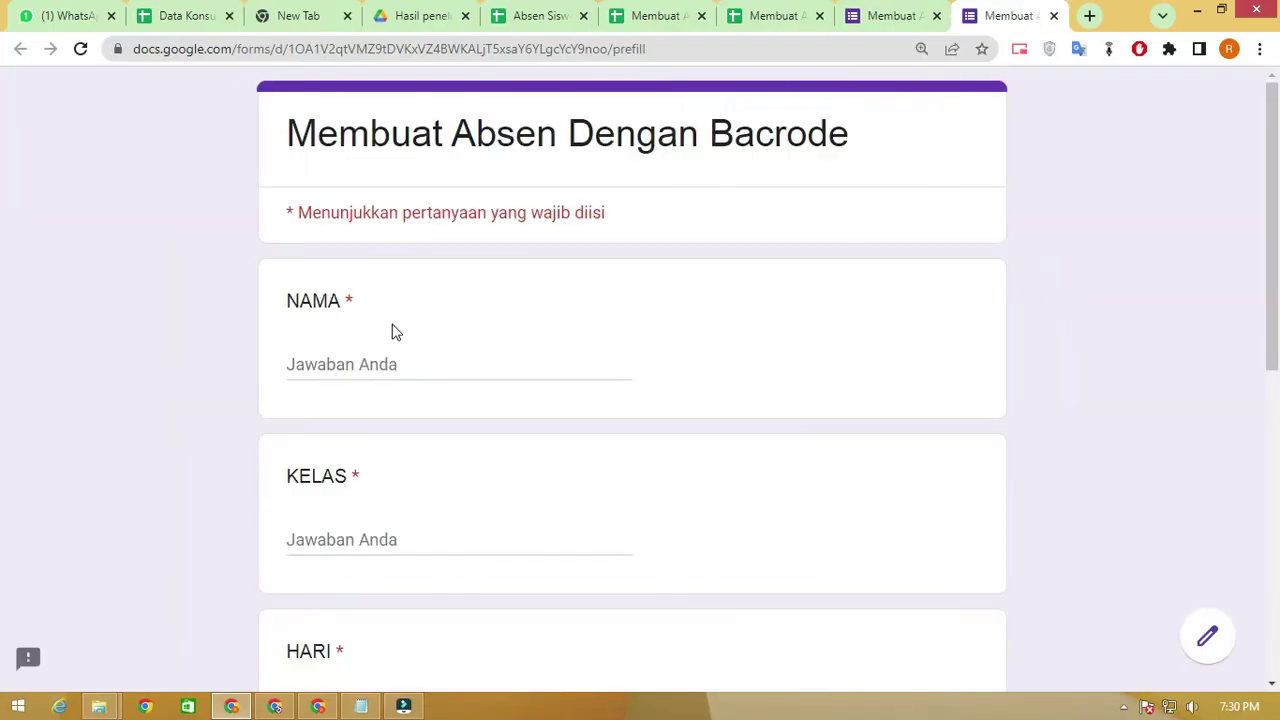
Fill the text answers with the placeholders NAMA, KELAS, HARI and WAKTU
{"action": "left_click", "coordinate": [372, 355]}
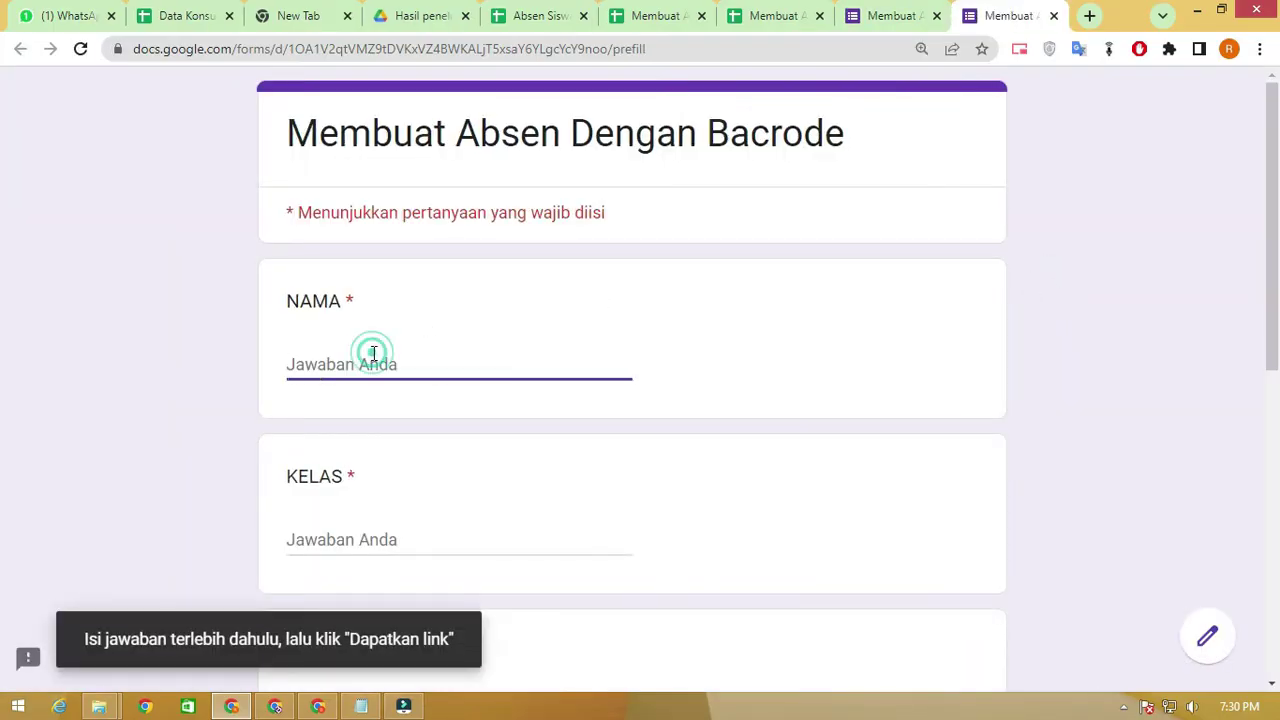
{"action": "type", "text": "NAMA"}
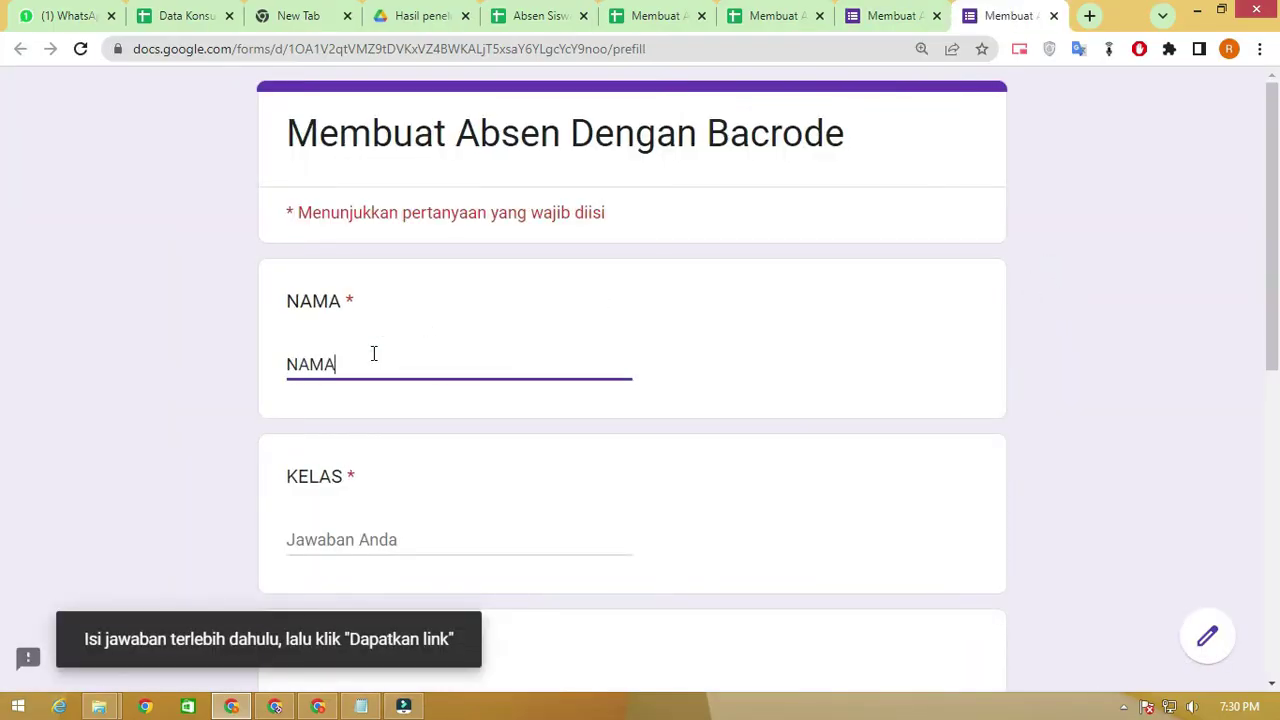
{"action": "scroll", "coordinate": [376, 400], "scroll_direction": "down", "scroll_amount": 2}
{"action": "type", "text": "KELAS"}
{"action": "scroll", "coordinate": [370, 355], "scroll_direction": "down", "scroll_amount": 2}
{"action": "left_click", "coordinate": [378, 337]}
{"action": "type", "text": "HARI"}
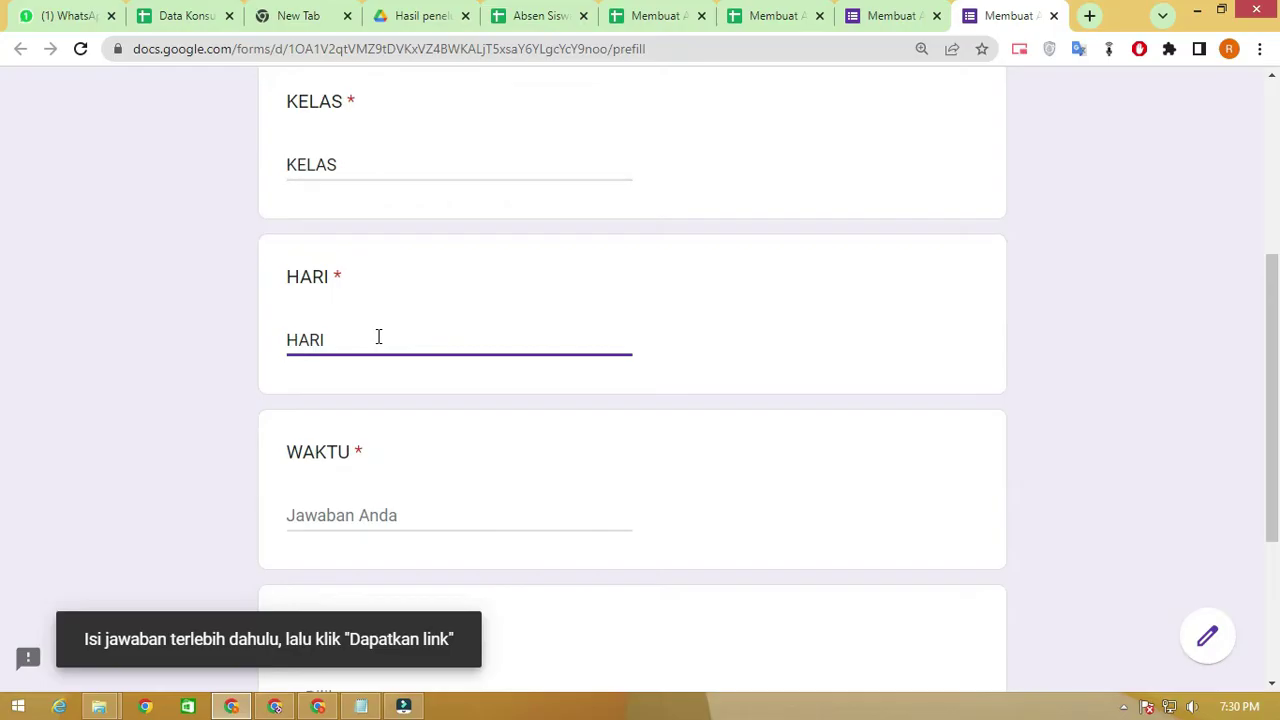
{"action": "scroll", "coordinate": [365, 330], "scroll_direction": "down", "scroll_amount": 2}
{"action": "left_click", "coordinate": [357, 324]}
{"action": "type", "text": "WAKTU"}
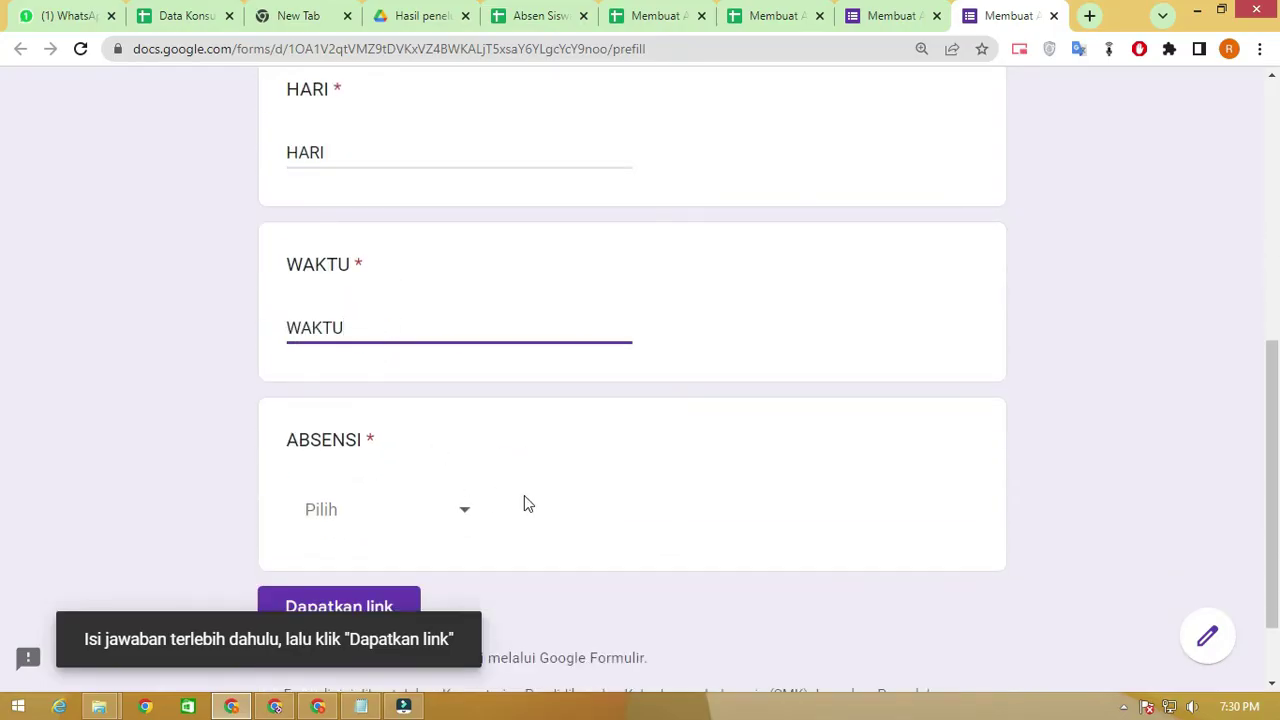
{"action": "scroll", "coordinate": [458, 455], "scroll_direction": "down", "scroll_amount": 1}
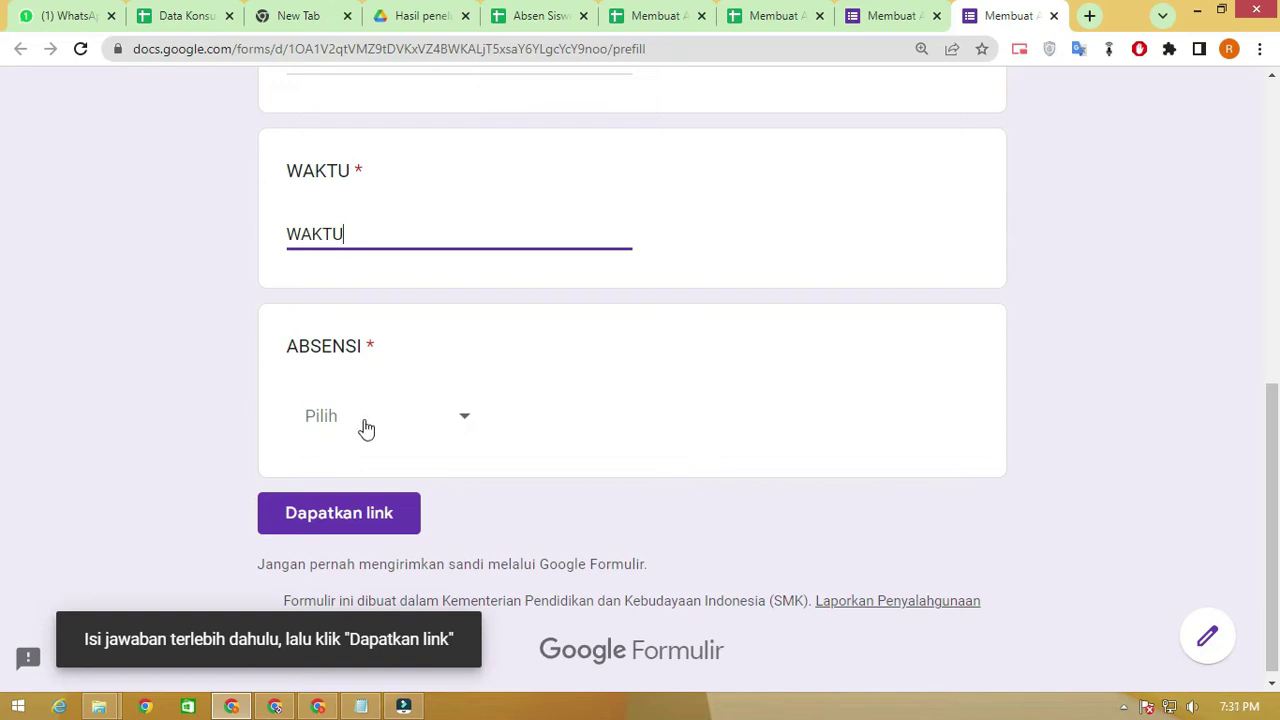
Set ABSENSI to HADIR, generate the prefilled link and copy it
{"action": "left_click", "coordinate": [453, 421]}
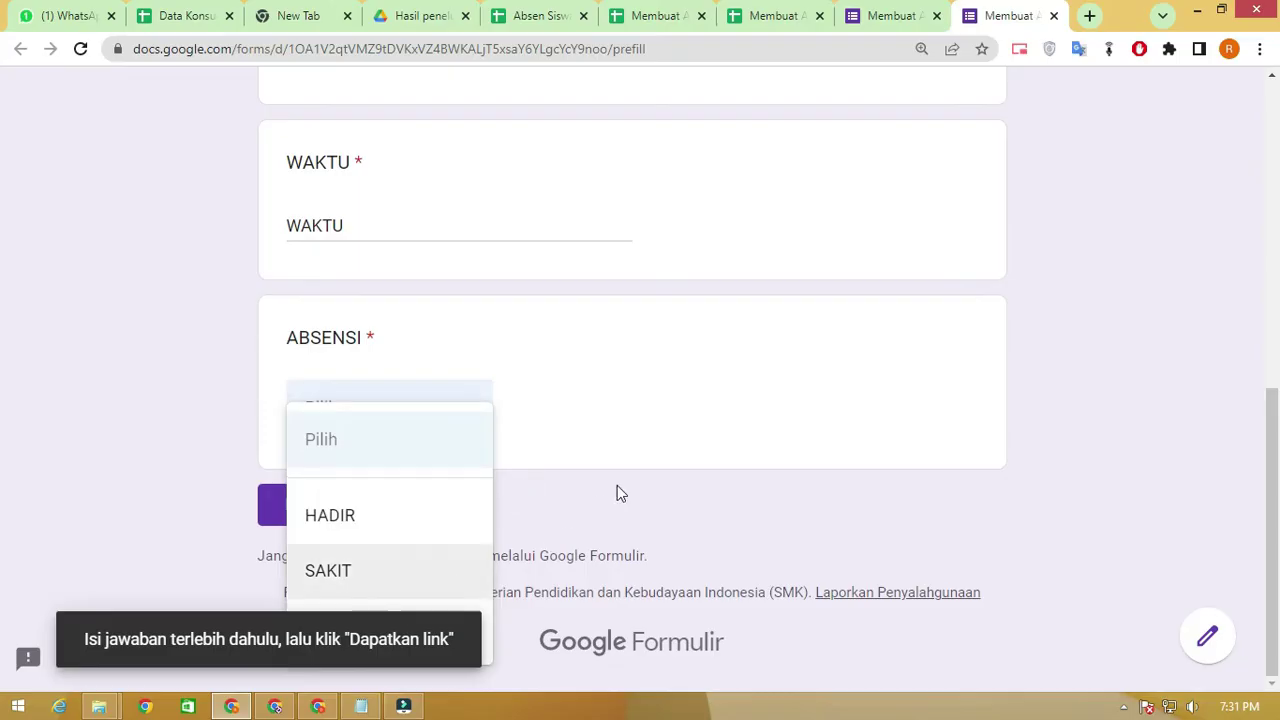
{"action": "left_click", "coordinate": [731, 505]}
{"action": "left_click", "coordinate": [469, 417]}
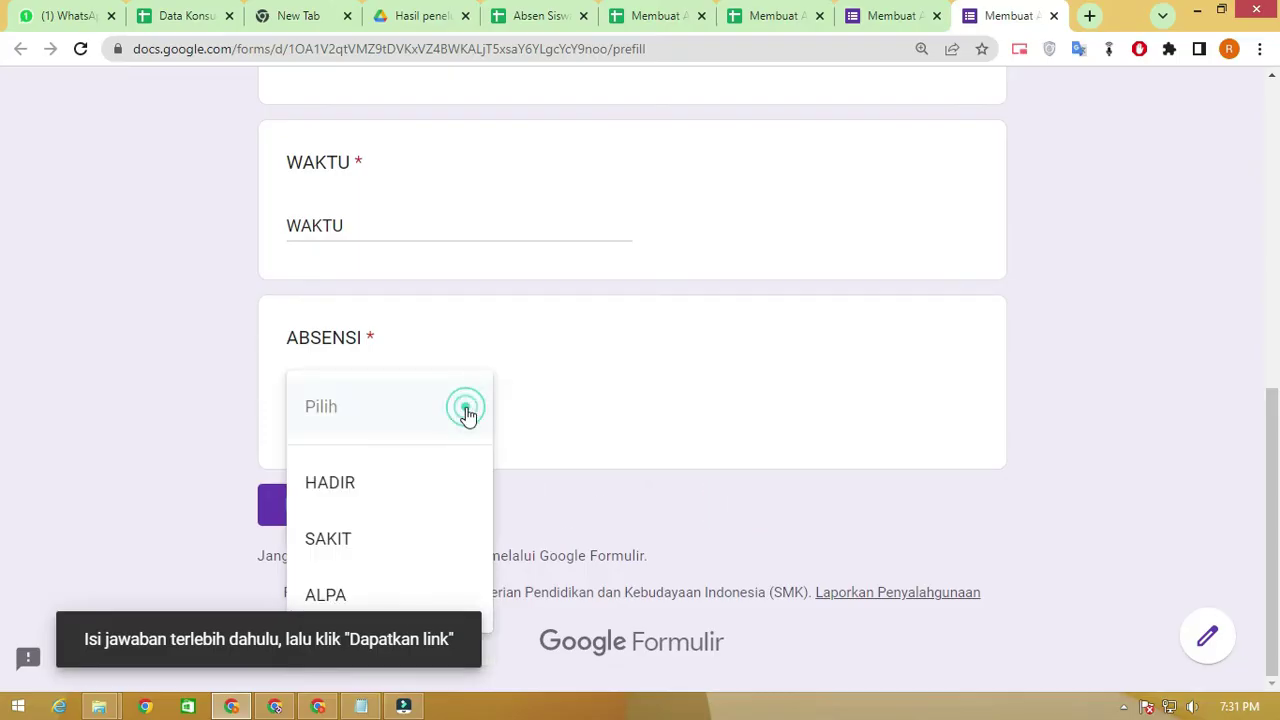
{"action": "left_click", "coordinate": [352, 490]}
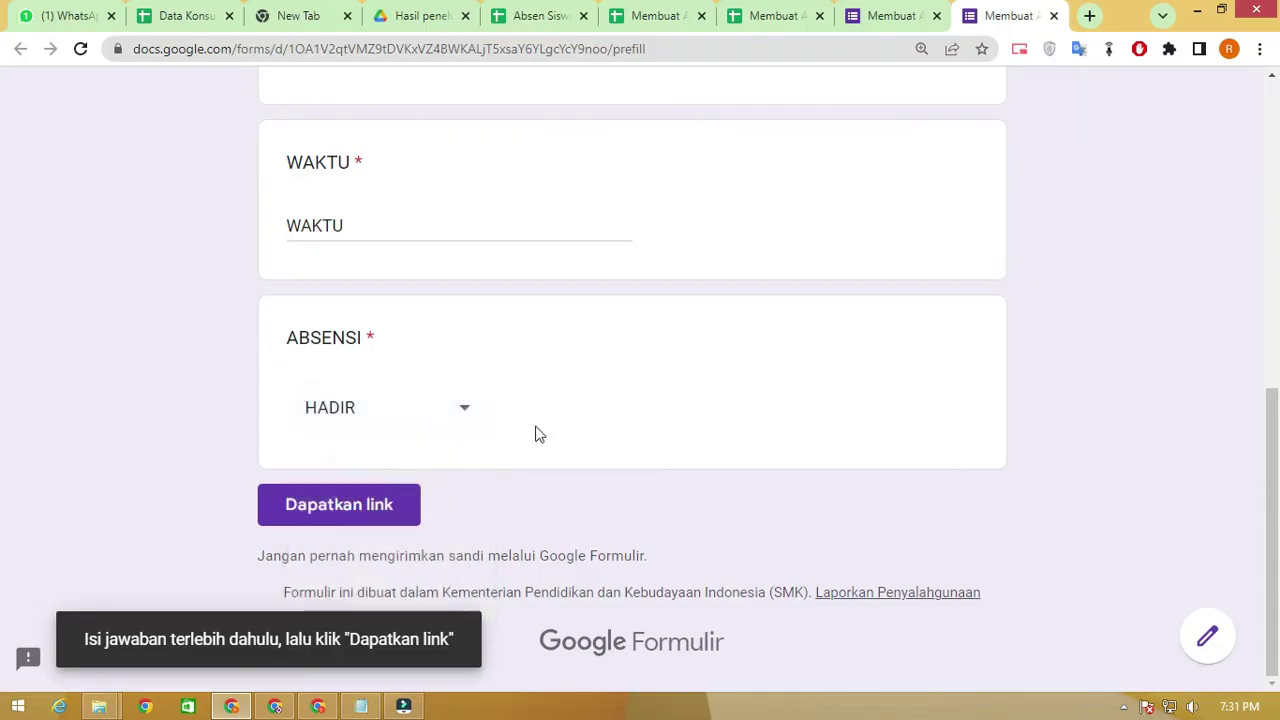
{"action": "left_click", "coordinate": [467, 407]}
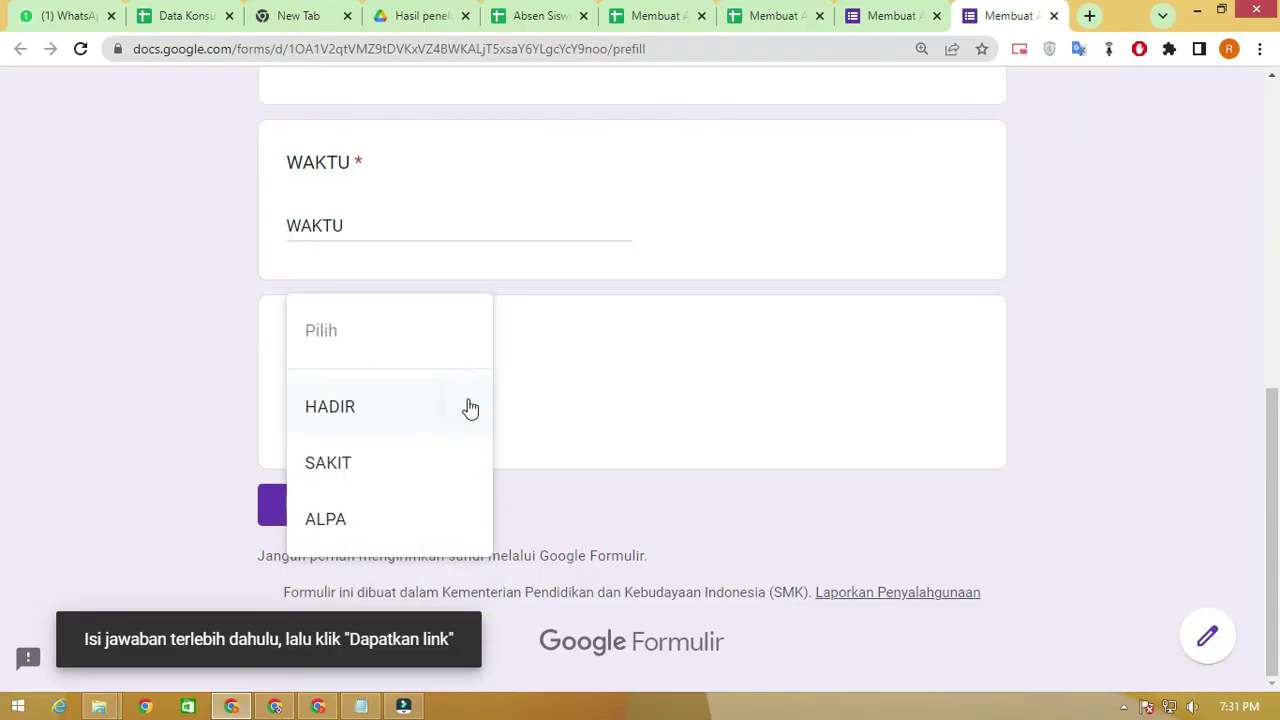
{"action": "left_click", "coordinate": [689, 399]}
{"action": "left_click", "coordinate": [382, 502]}
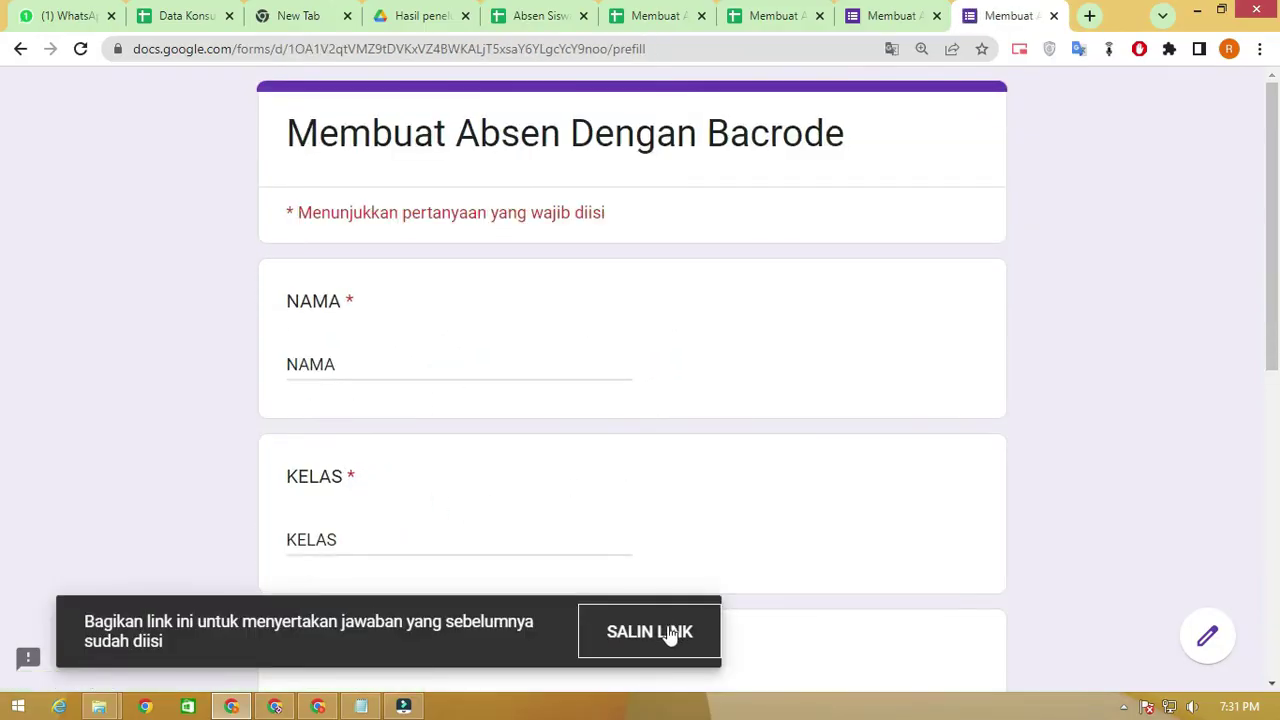
{"action": "left_click", "coordinate": [645, 635]}
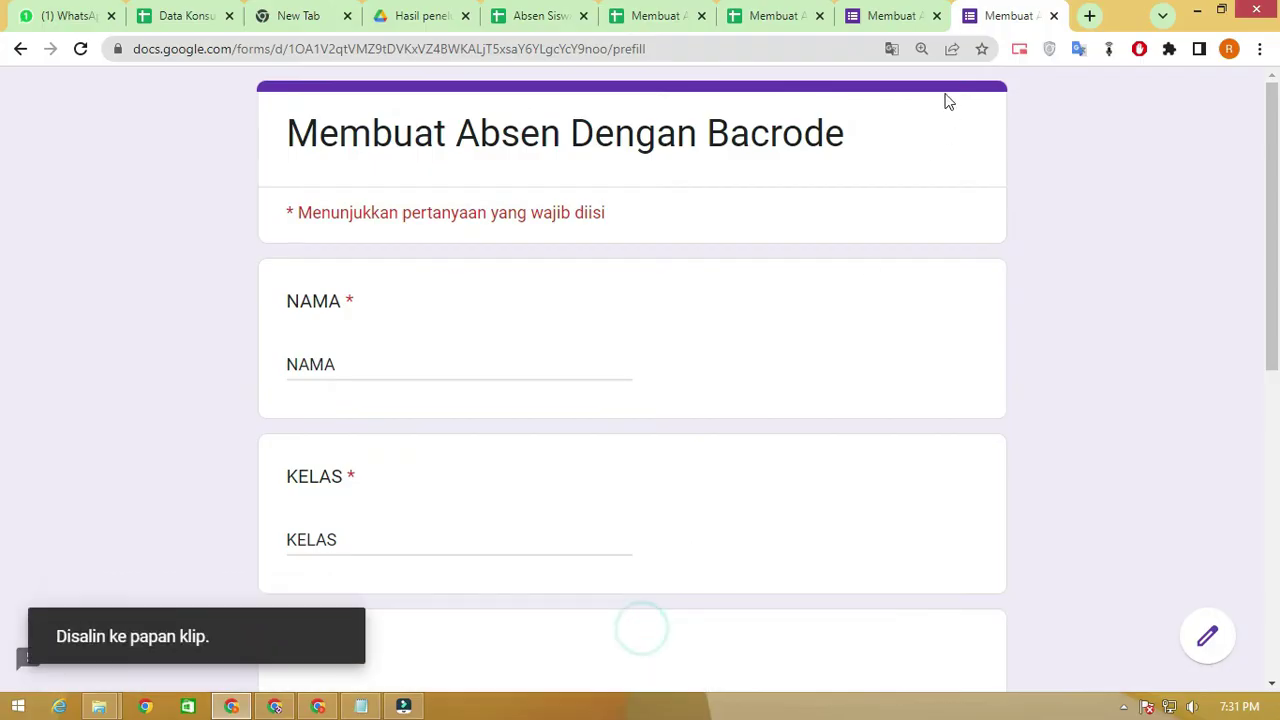
{"action": "left_click", "coordinate": [775, 15]}
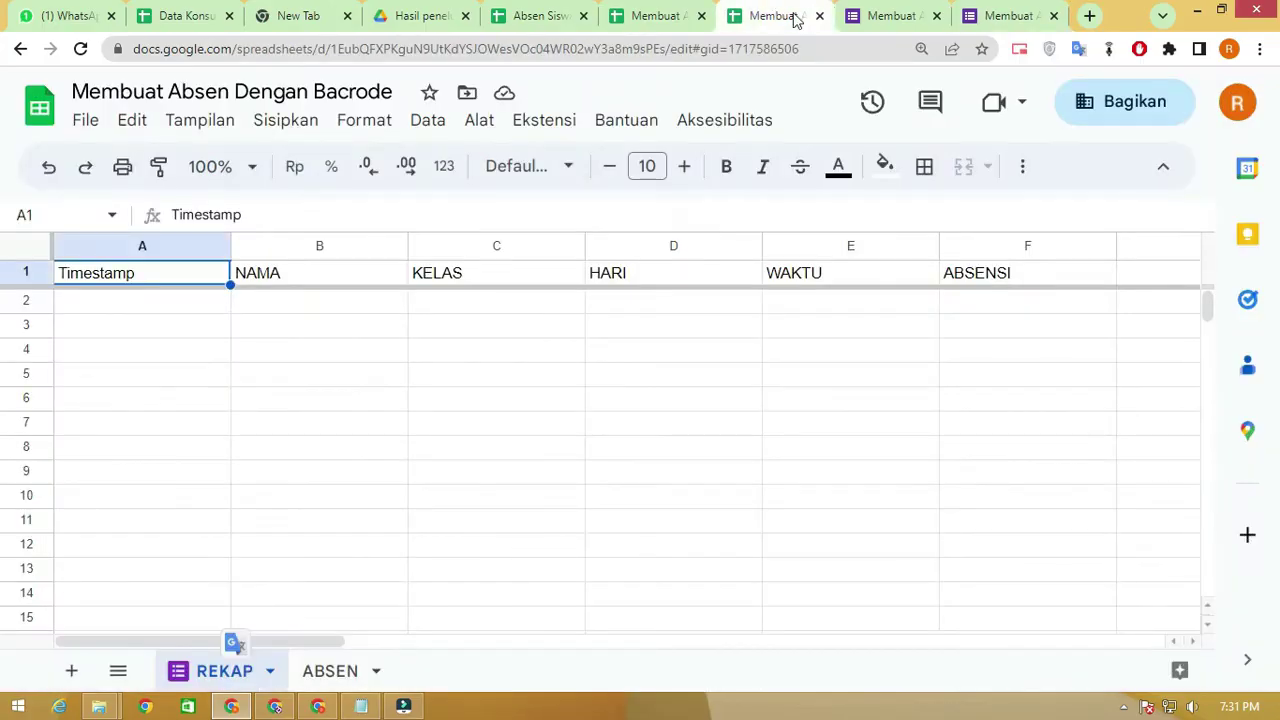
Close the Absen Siswa, Drive and Data Konsumen tabs and show the ABSEN sheet
{"action": "left_click", "coordinate": [658, 13]}
{"action": "left_click", "coordinate": [701, 15]}
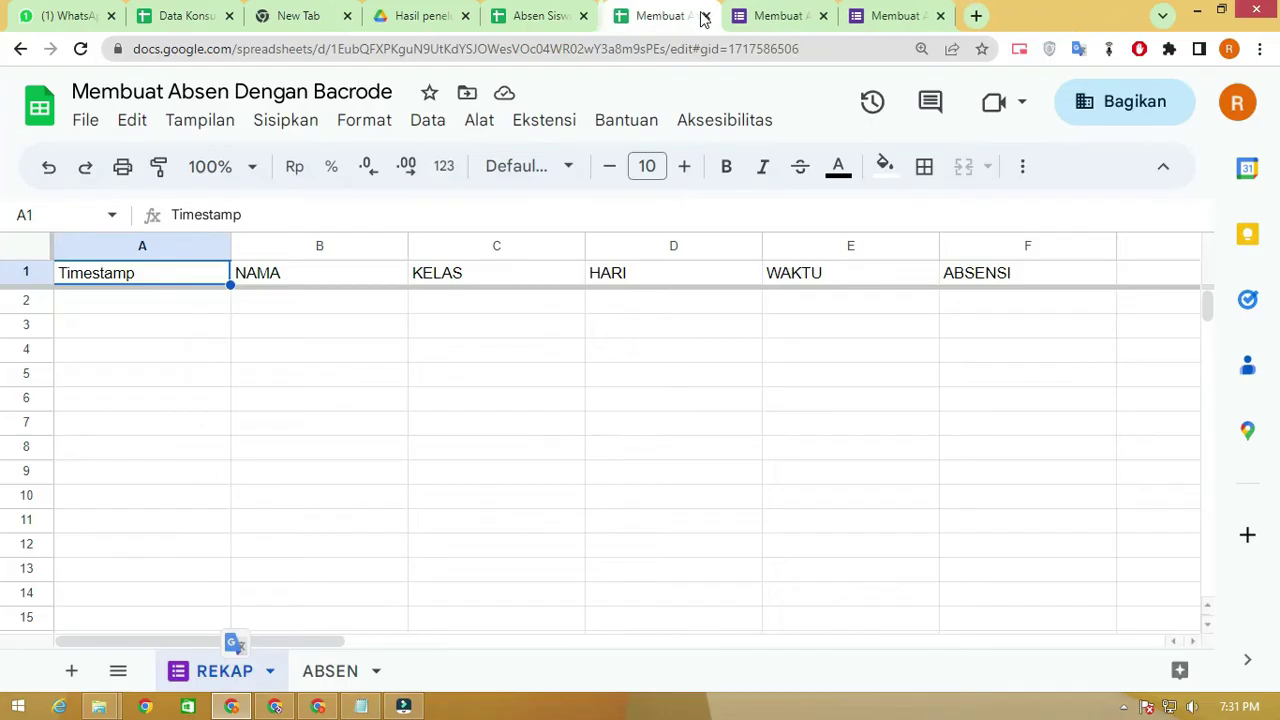
{"action": "left_click", "coordinate": [580, 14]}
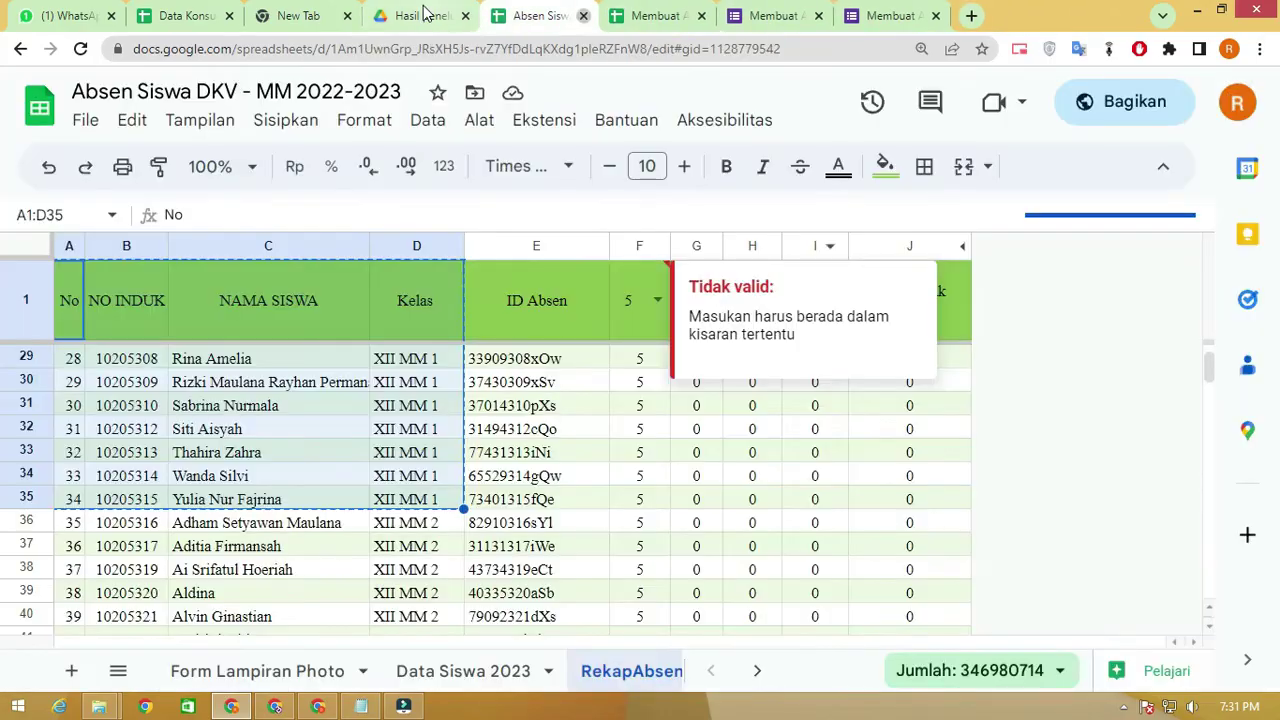
{"action": "key", "text": "ctrl+w"}
{"action": "left_click", "coordinate": [466, 15]}
{"action": "left_click", "coordinate": [313, 10]}
{"action": "left_click", "coordinate": [347, 15]}
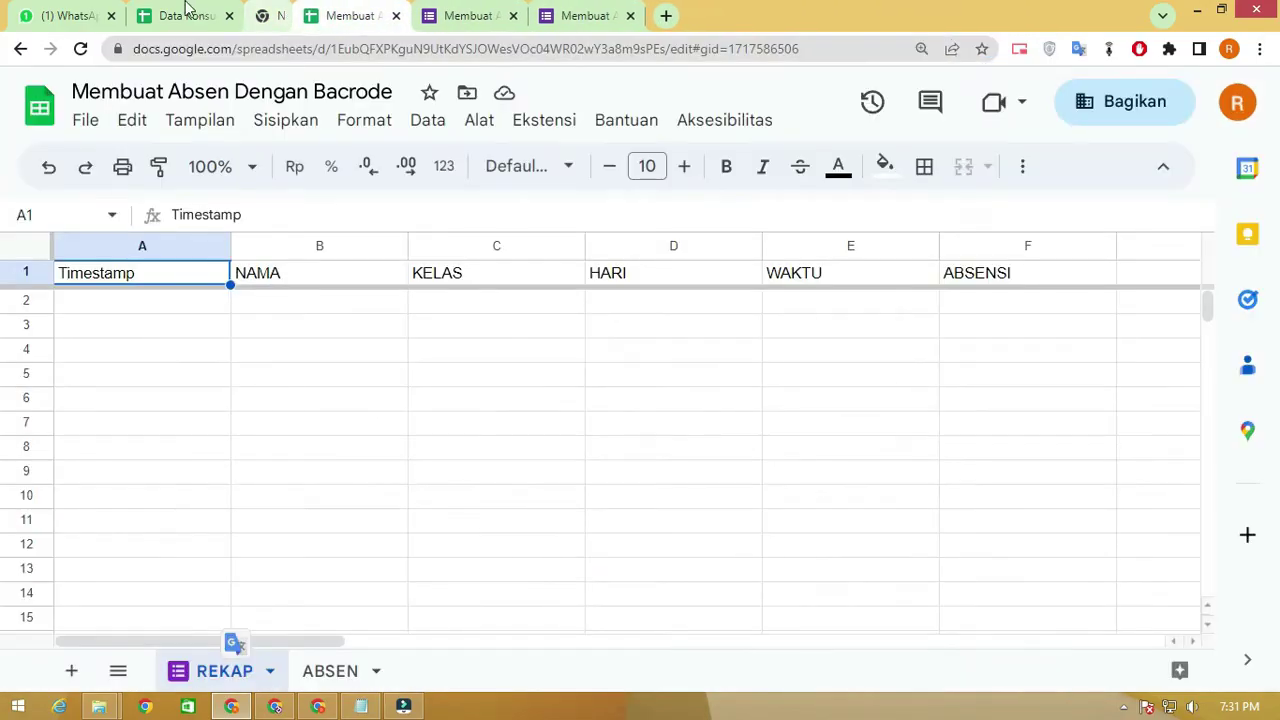
{"action": "left_click", "coordinate": [218, 15]}
{"action": "left_click", "coordinate": [229, 16]}
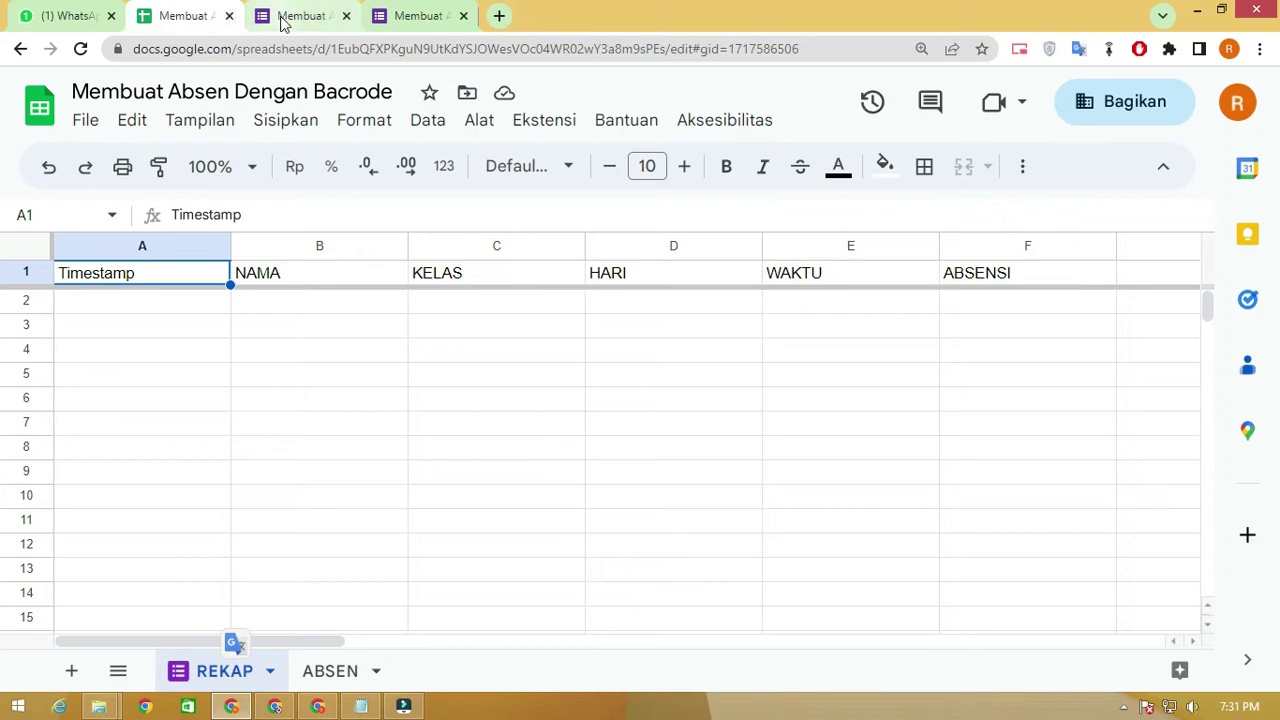
{"action": "left_click", "coordinate": [340, 672]}
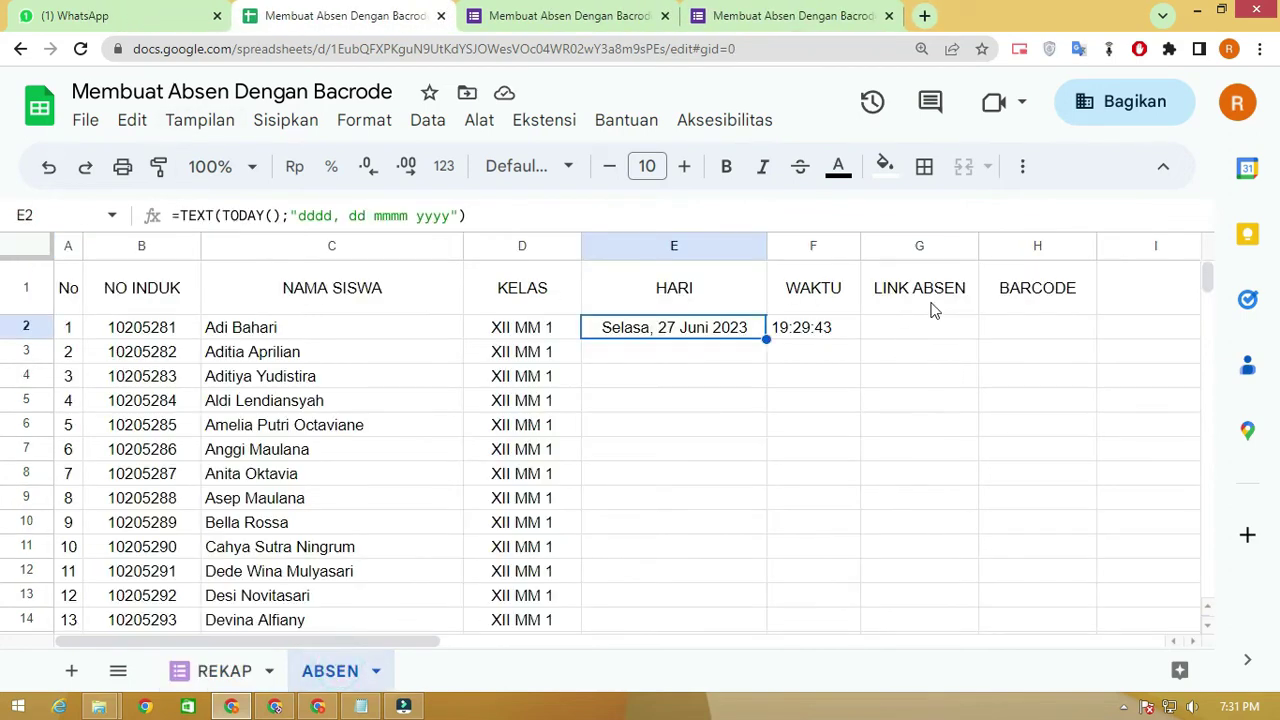
Paste the prefilled form link into cell G2 under LINK ABSEN
{"action": "left_click", "coordinate": [904, 333]}
{"action": "left_click", "coordinate": [905, 336]}
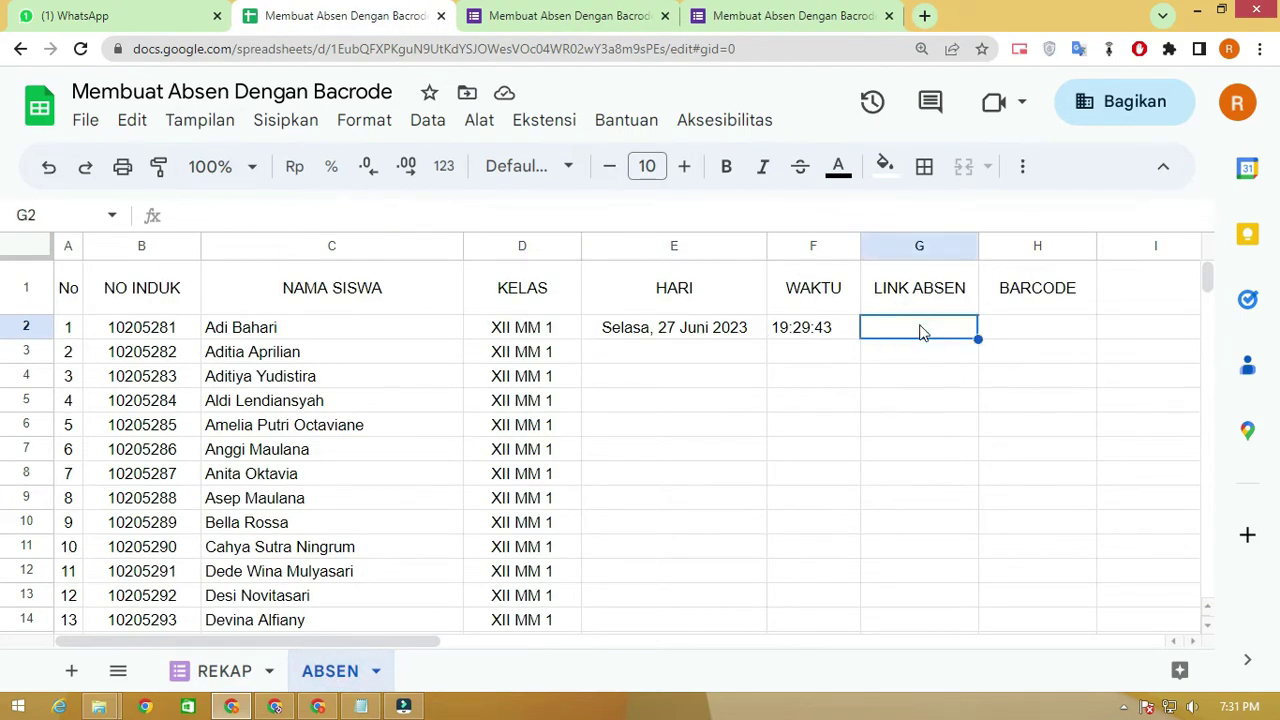
{"action": "left_click", "coordinate": [777, 215]}
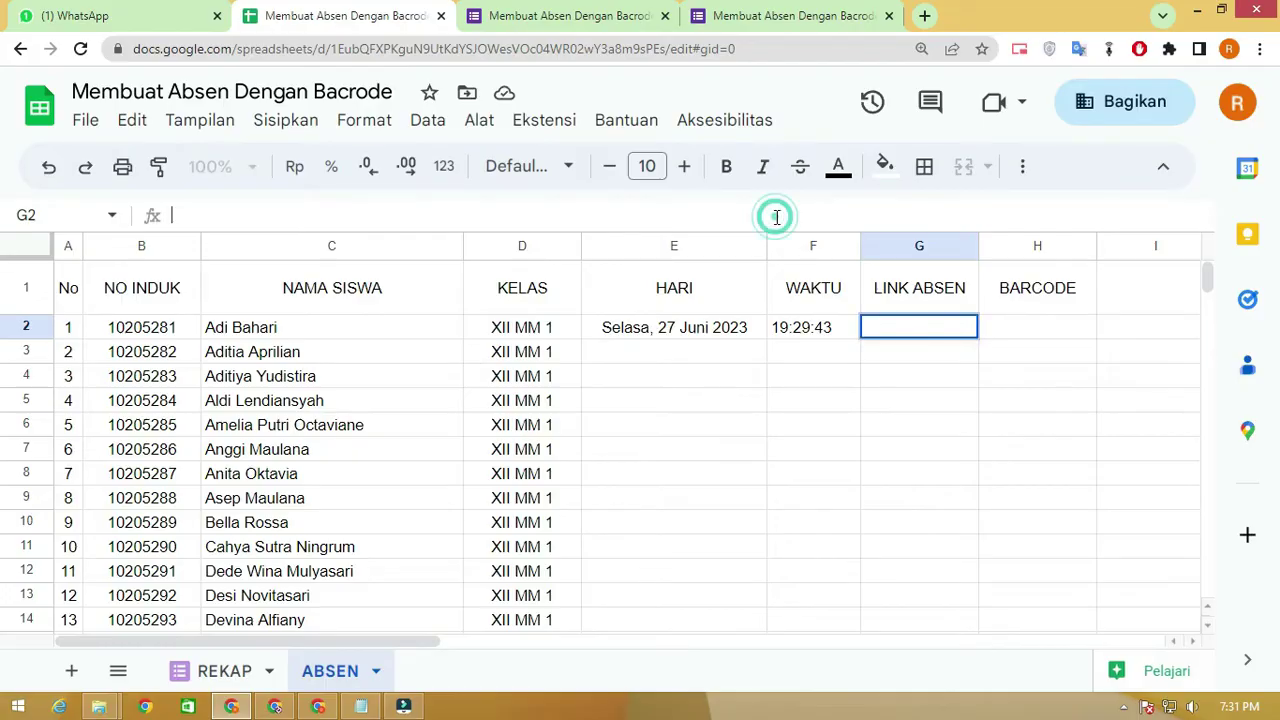
{"action": "type", "text": "https://docs.google.com/forms/d/e/1FAIpQLScdN-CWoDHMYKW-q1BXXvDXFpaazCnZHWGp7N5phrC9pnQs5g/viewform?usp=pp_url&entry.395248758=NAMA&entry.1518080685=KELAS&entry.1792073571=HARI&entry.1404742063=WAKTU&entry.742802615=HADIR"}
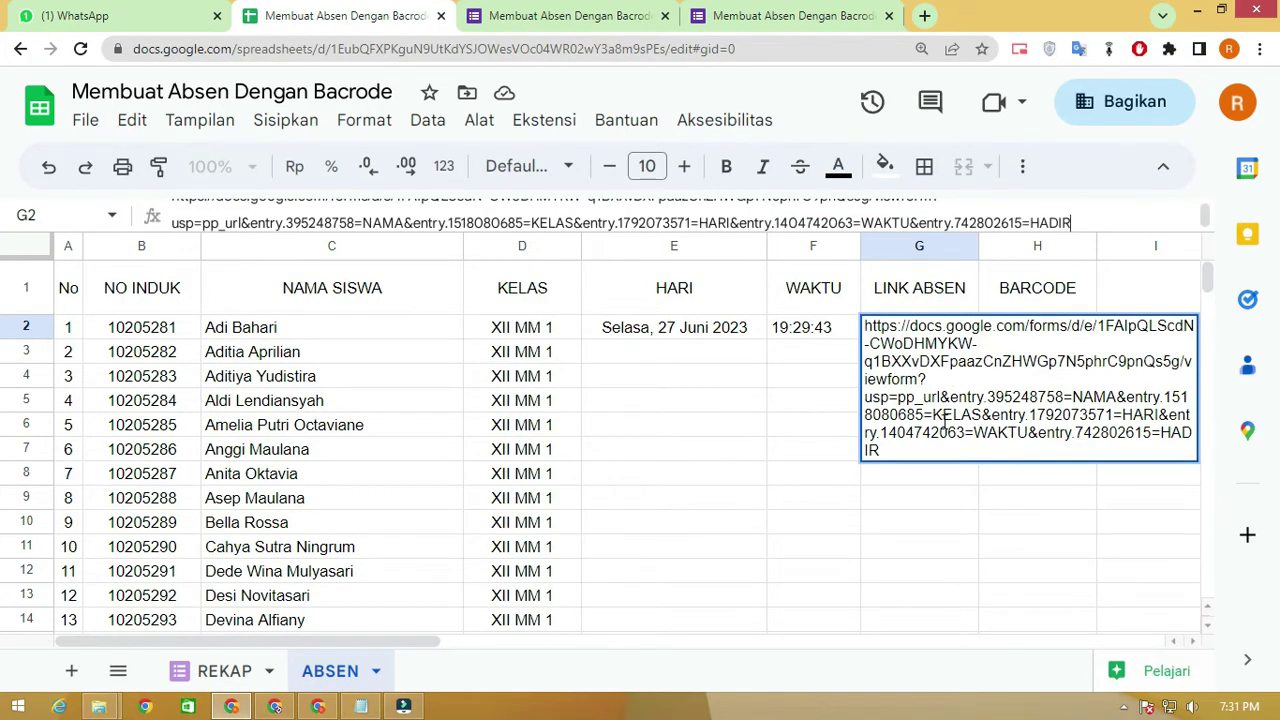
{"action": "key", "text": "Return"}
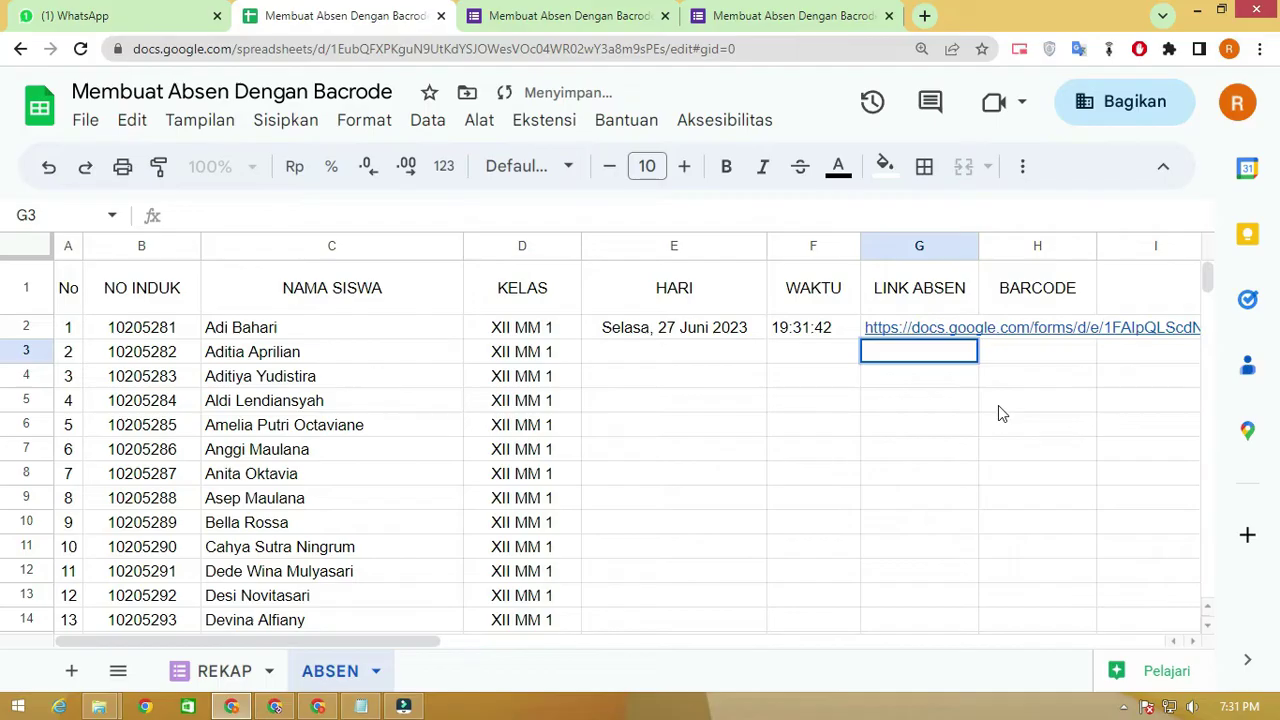
Reselect G2 and begin turning the link into a formula by typing =" before it
{"action": "left_click", "coordinate": [923, 303]}
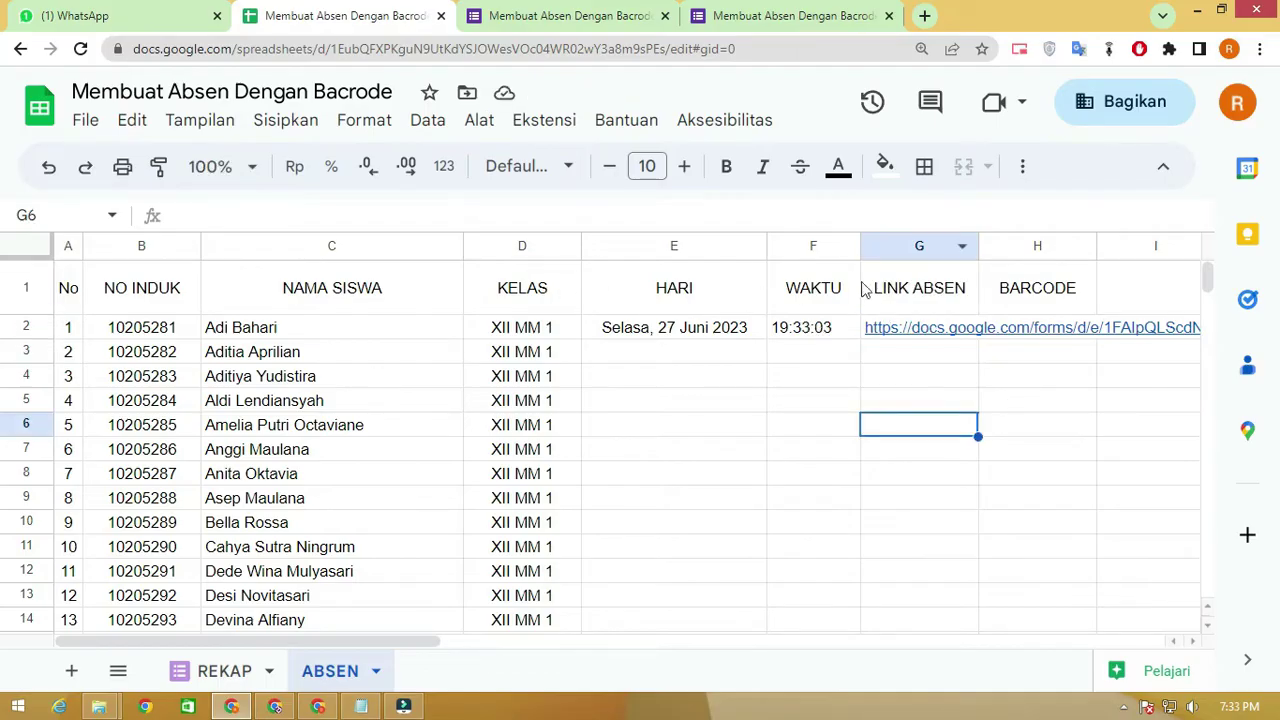
{"action": "left_click_drag", "start_coordinate": [425, 640], "coordinate": [615, 641]}
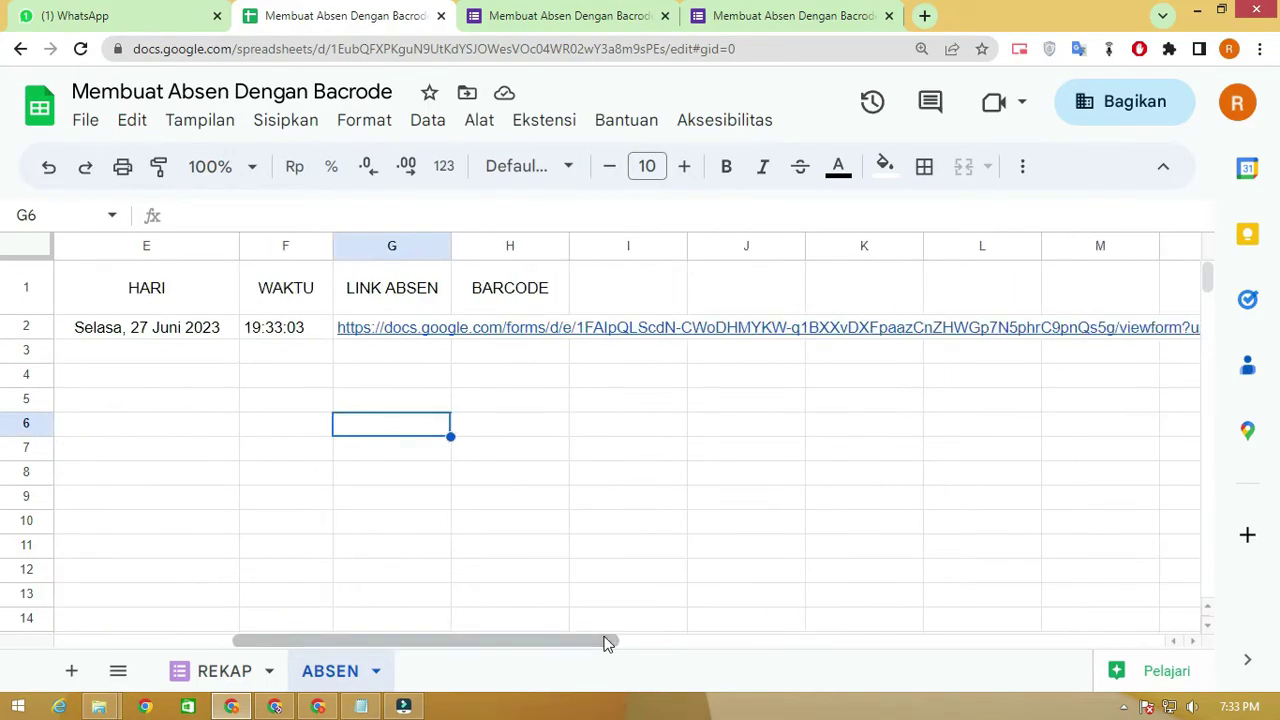
{"action": "left_click", "coordinate": [392, 310]}
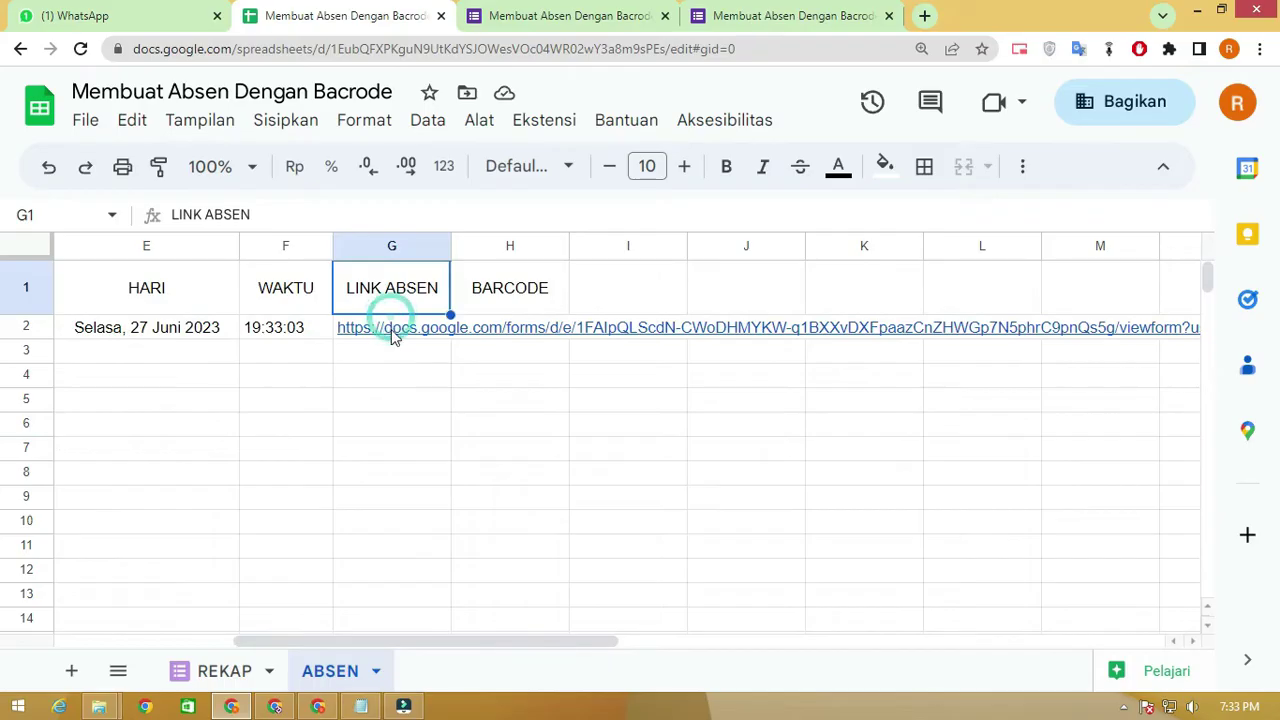
{"action": "left_click", "coordinate": [391, 330]}
{"action": "left_click", "coordinate": [172, 218]}
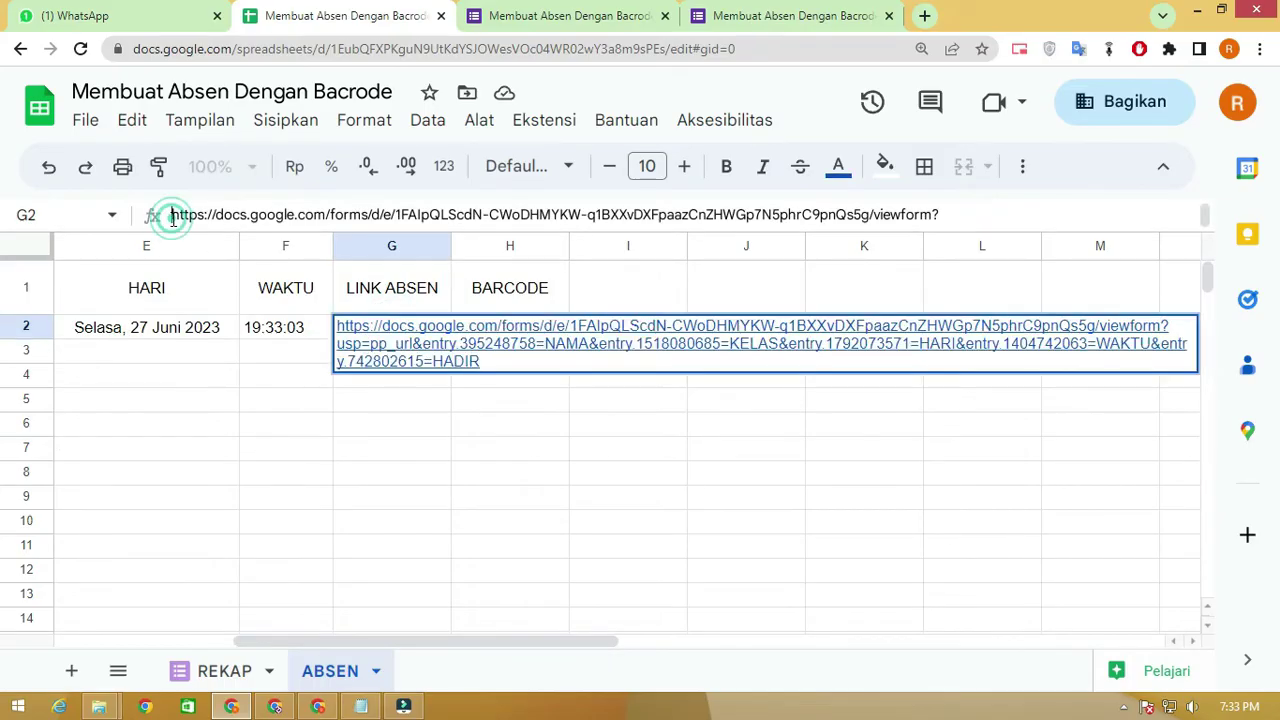
{"action": "type", "text": "="}
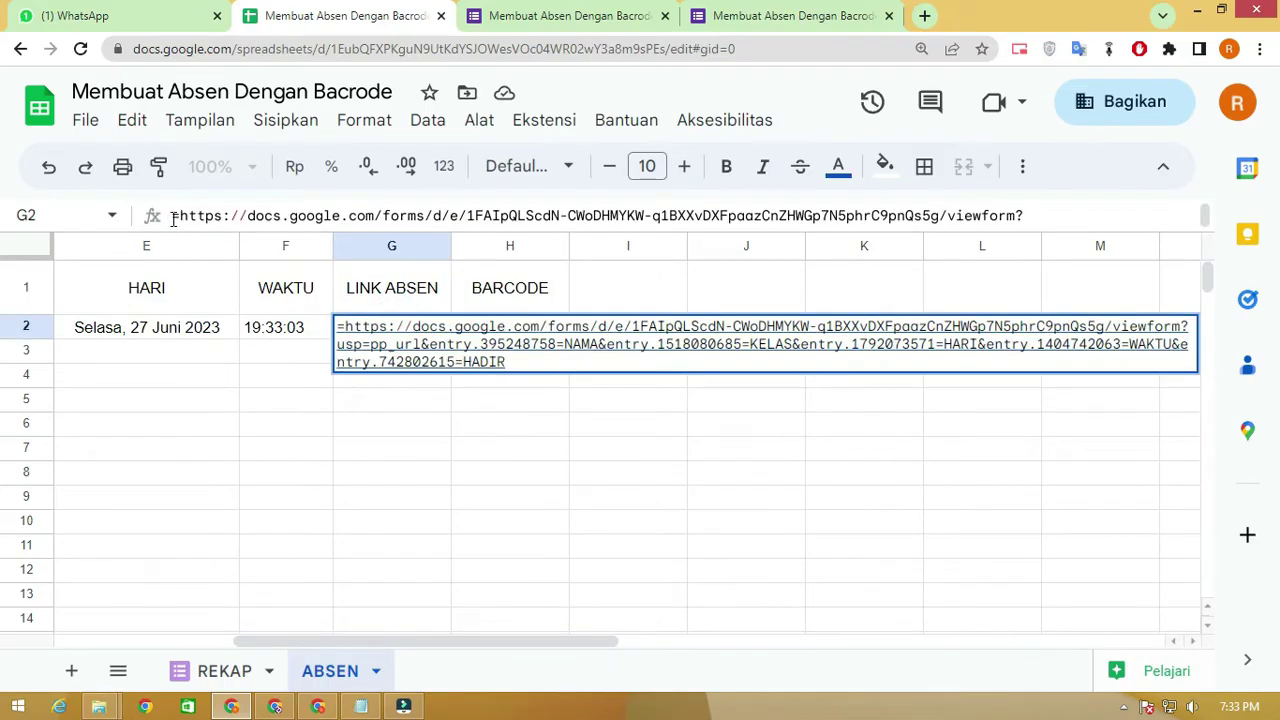
{"action": "type", "text": "\""}
Add the closing quote after HADIR so G2 holds the whole URL as quoted text
{"action": "left_click", "coordinate": [1086, 209]}
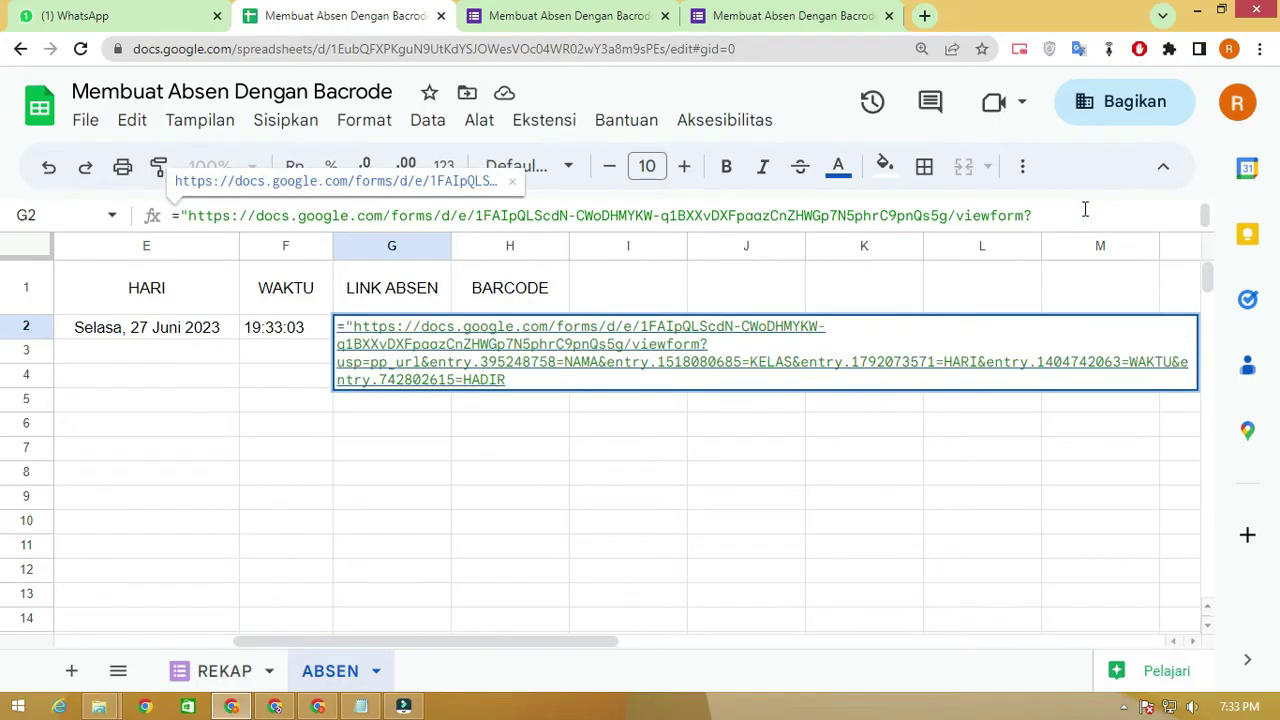
{"action": "left_click", "coordinate": [533, 378]}
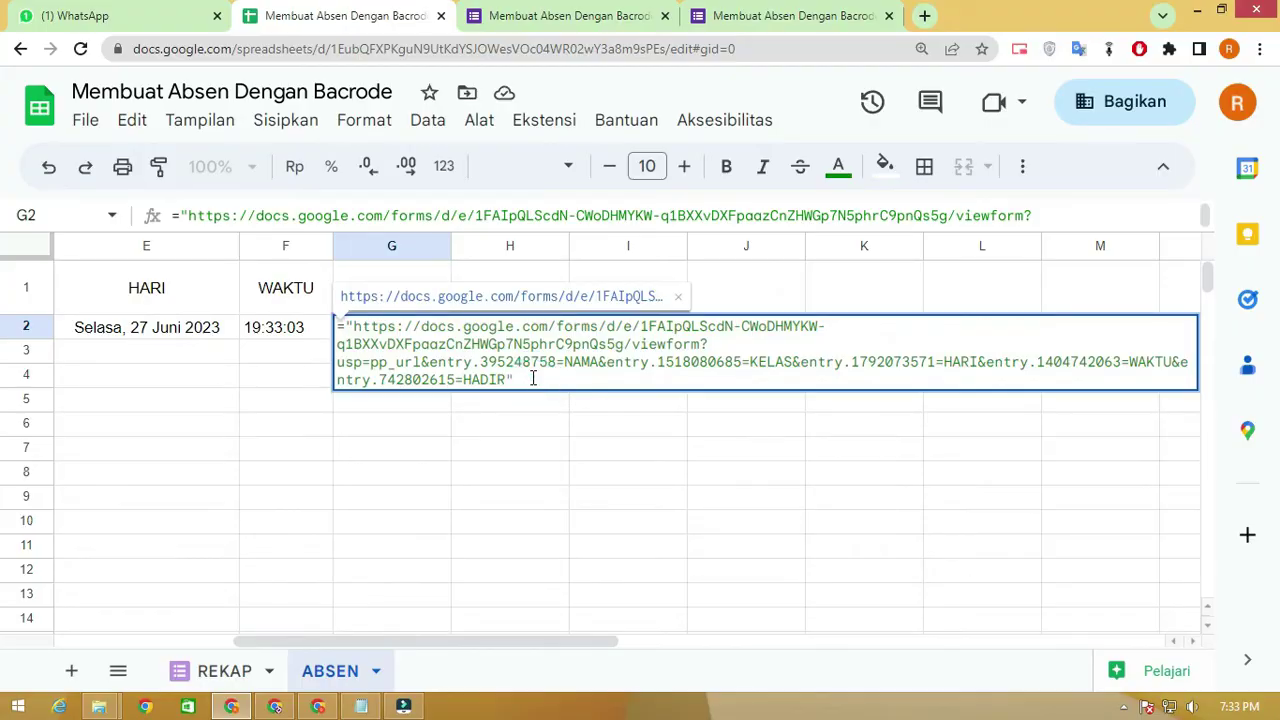
{"action": "left_click_drag", "start_coordinate": [571, 643], "coordinate": [545, 643]}
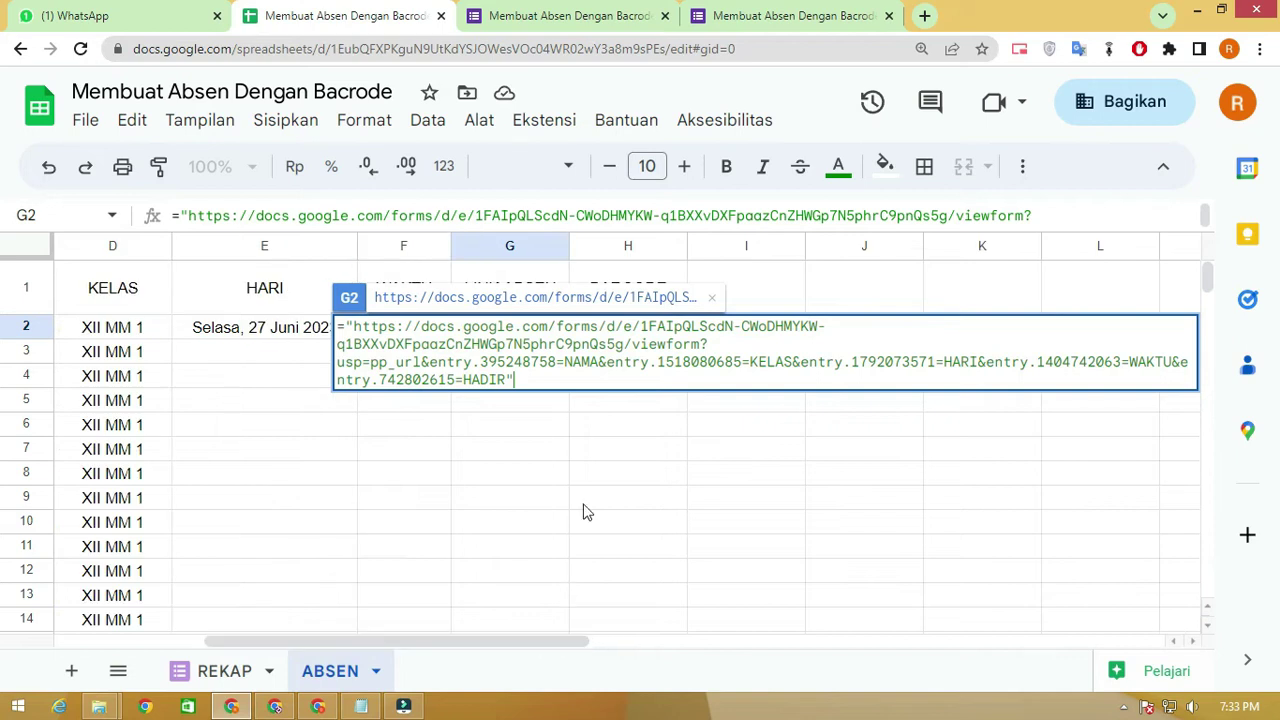
Replace the NAMA placeholder in G2's formula with "&C2&"
{"action": "left_click_drag", "start_coordinate": [600, 362], "coordinate": [566, 363]}
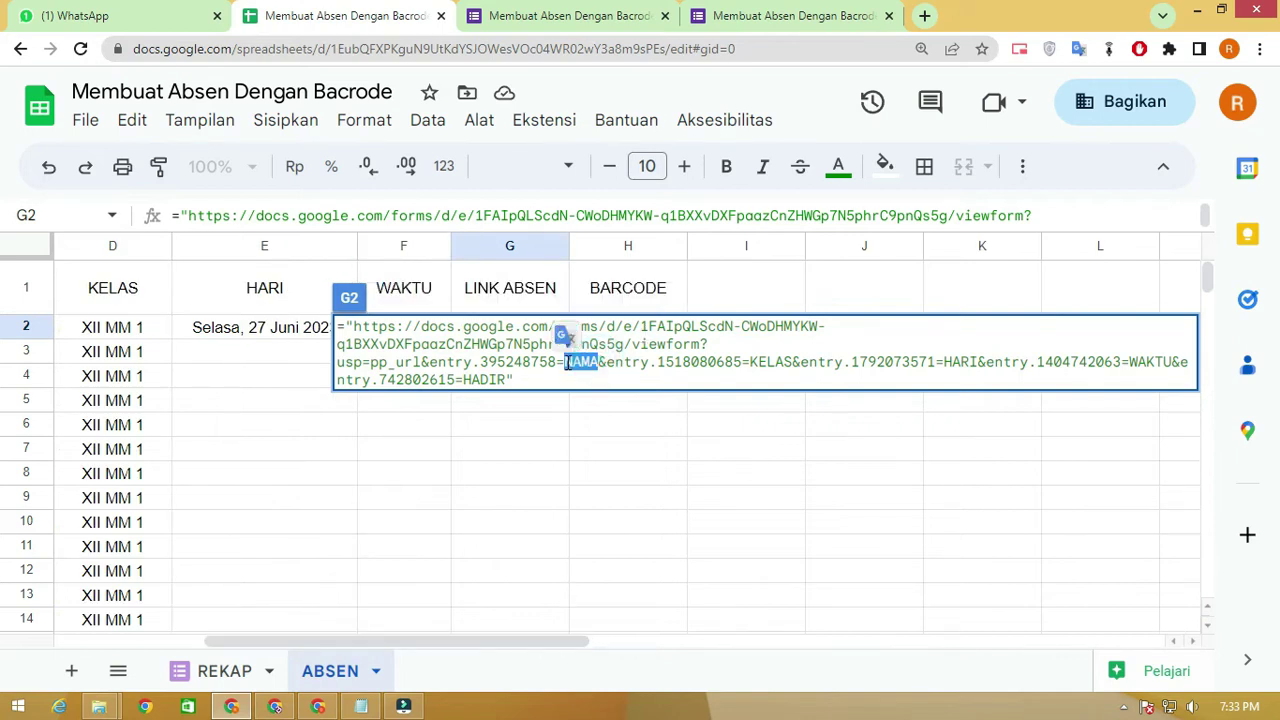
{"action": "key", "text": "BackSpace"}
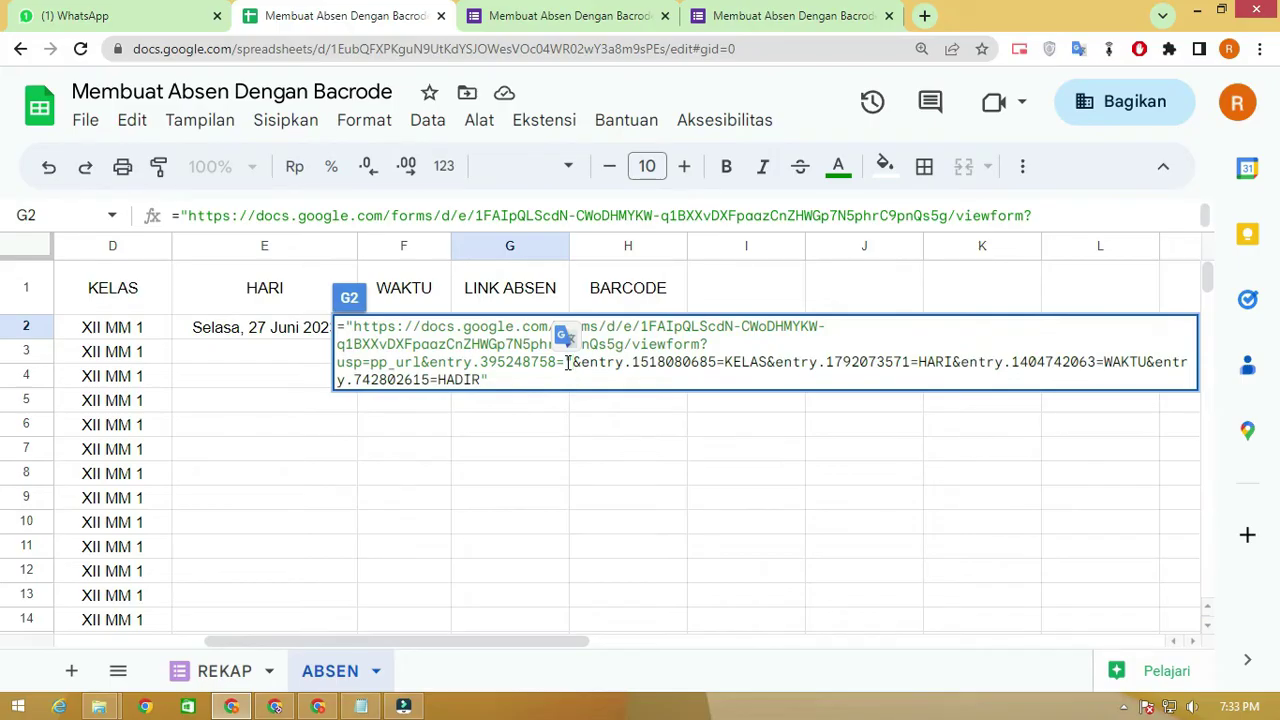
{"action": "type", "text": "\"&&"}
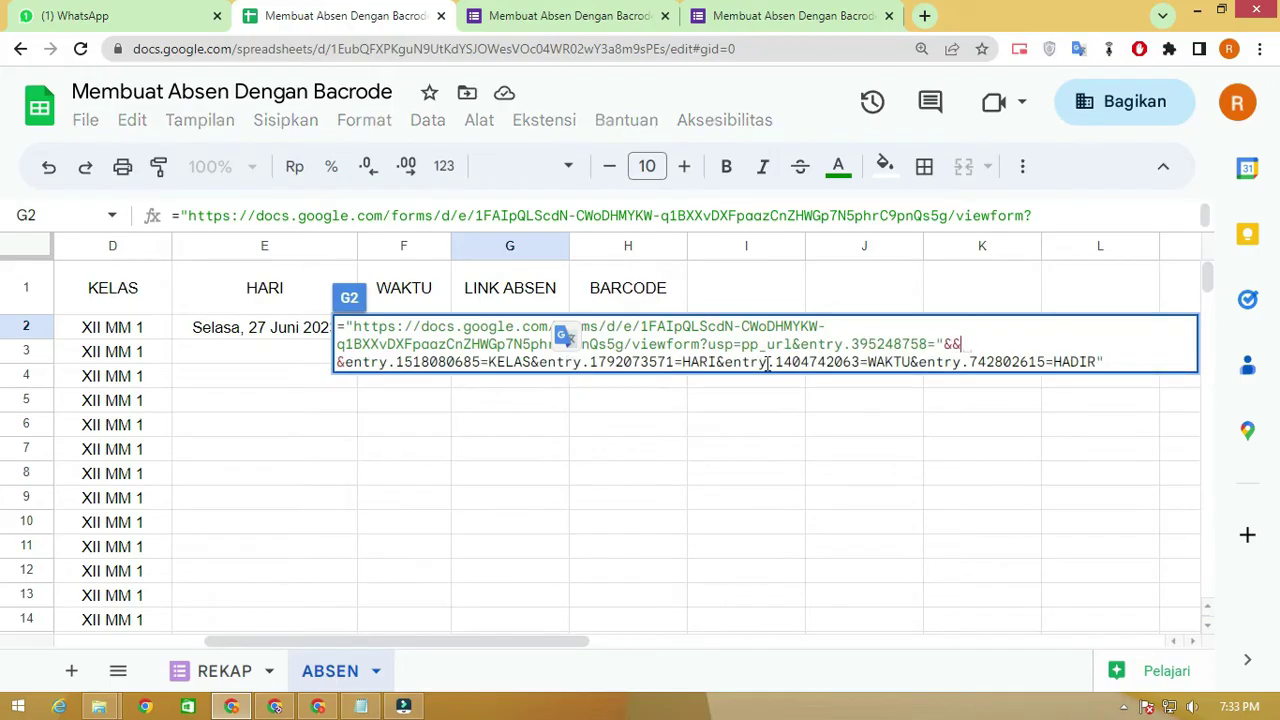
{"action": "type", "text": "\""}
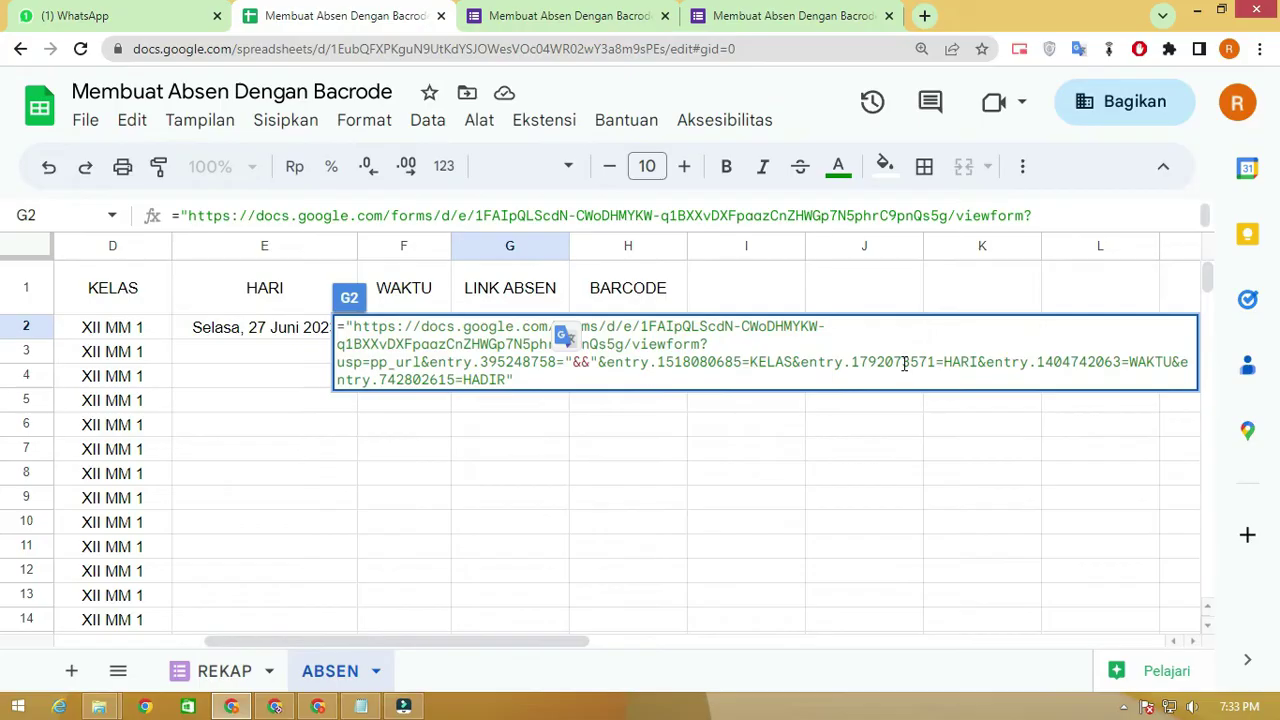
{"action": "double_click", "coordinate": [580, 364]}
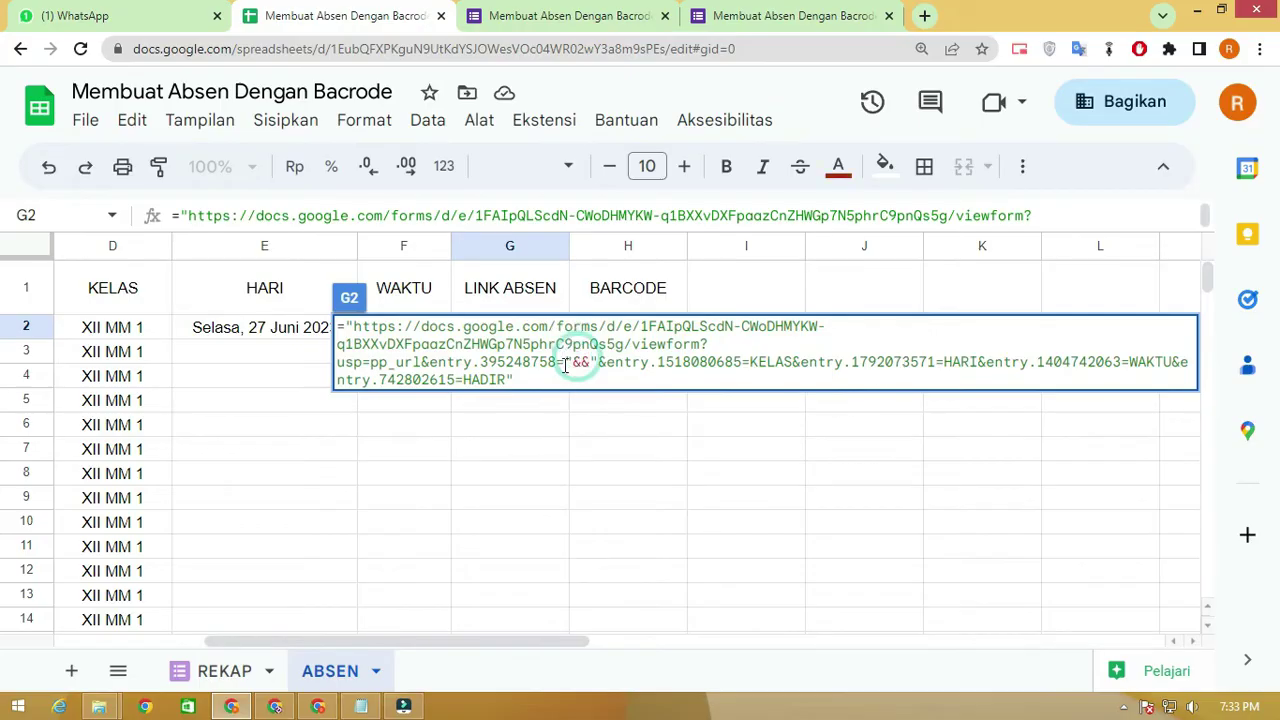
{"action": "left_click_drag", "start_coordinate": [560, 643], "coordinate": [473, 645]}
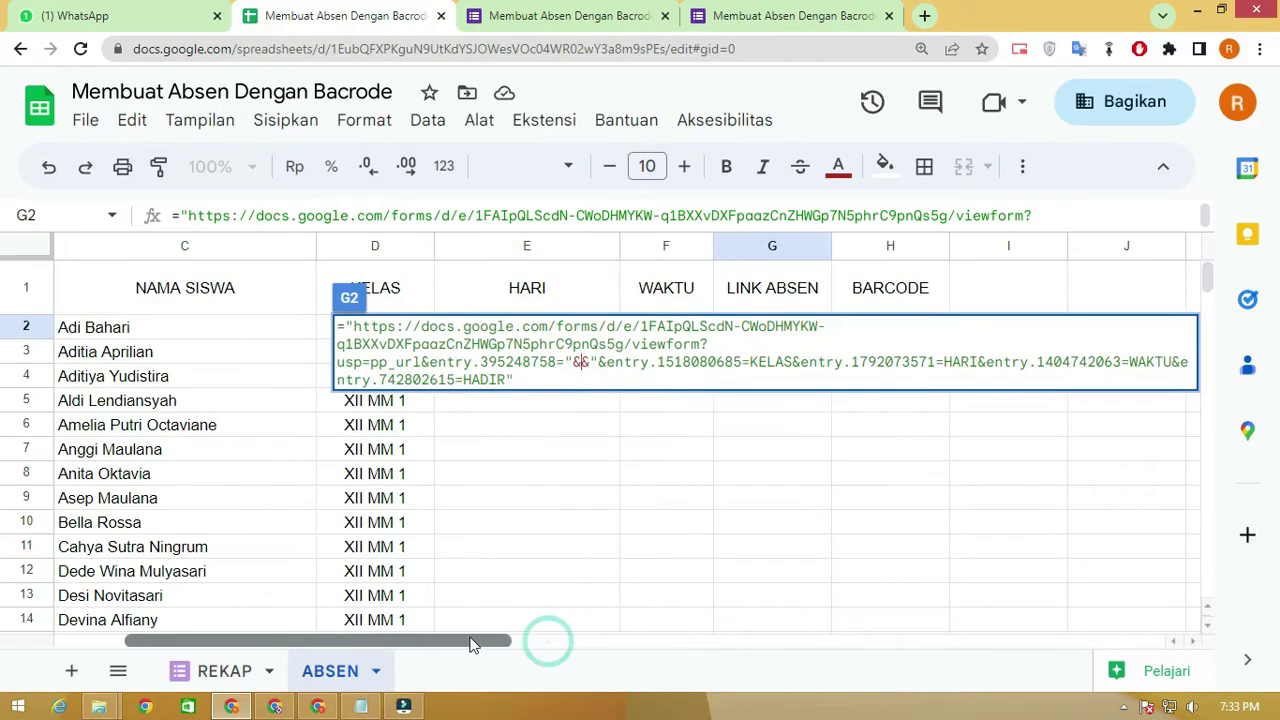
{"action": "left_click", "coordinate": [235, 334]}
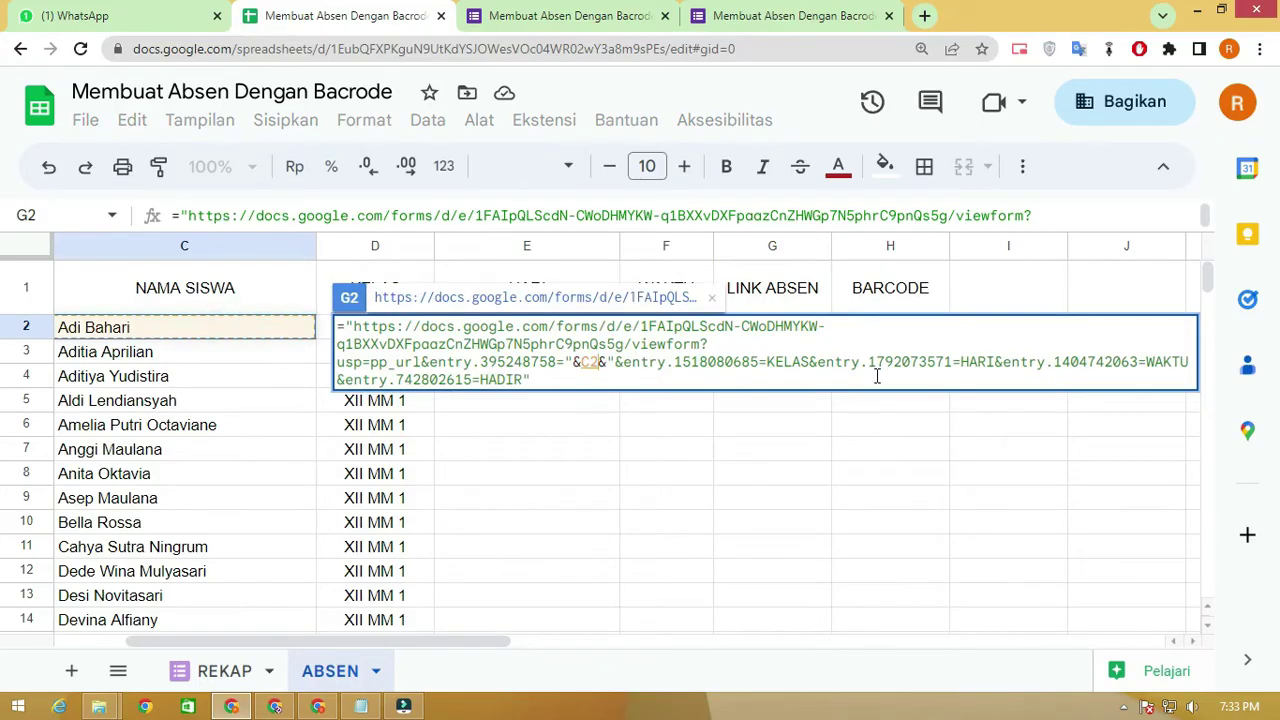
Replace the KELAS placeholder in G2's formula with "&D2&"
{"action": "left_click_drag", "start_coordinate": [806, 360], "coordinate": [766, 360]}
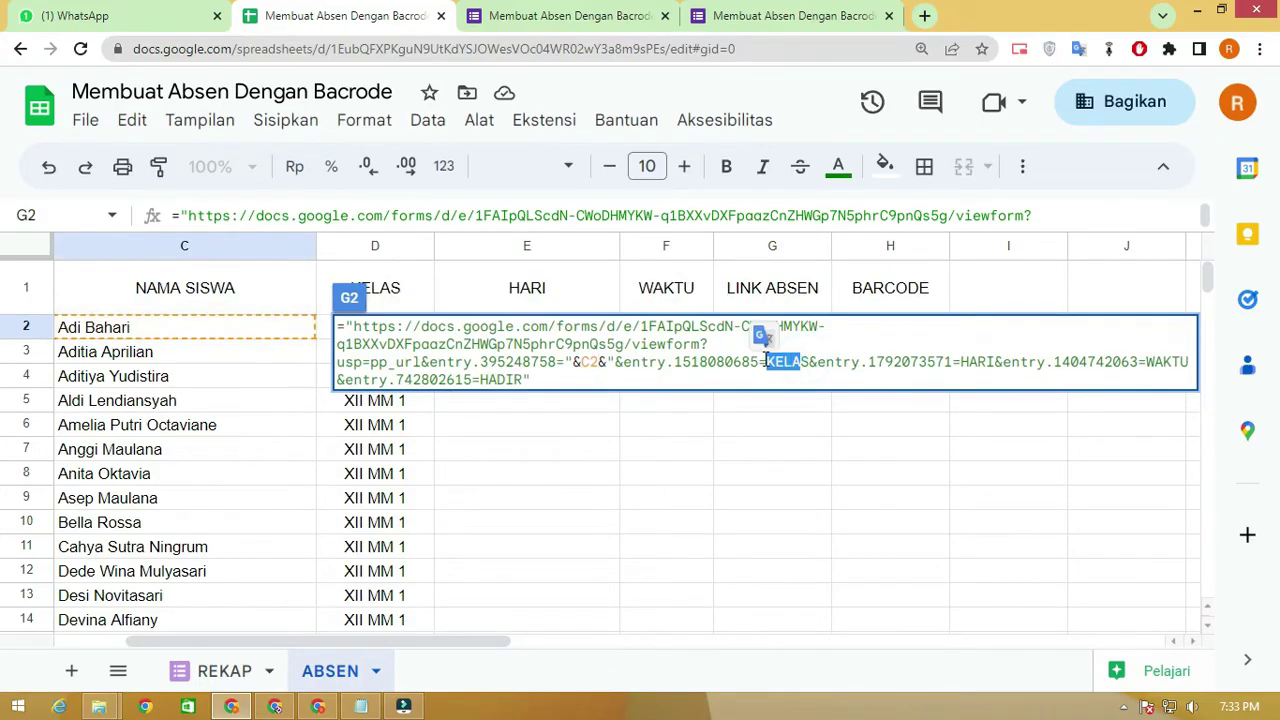
{"action": "type", "text": "\"&"}
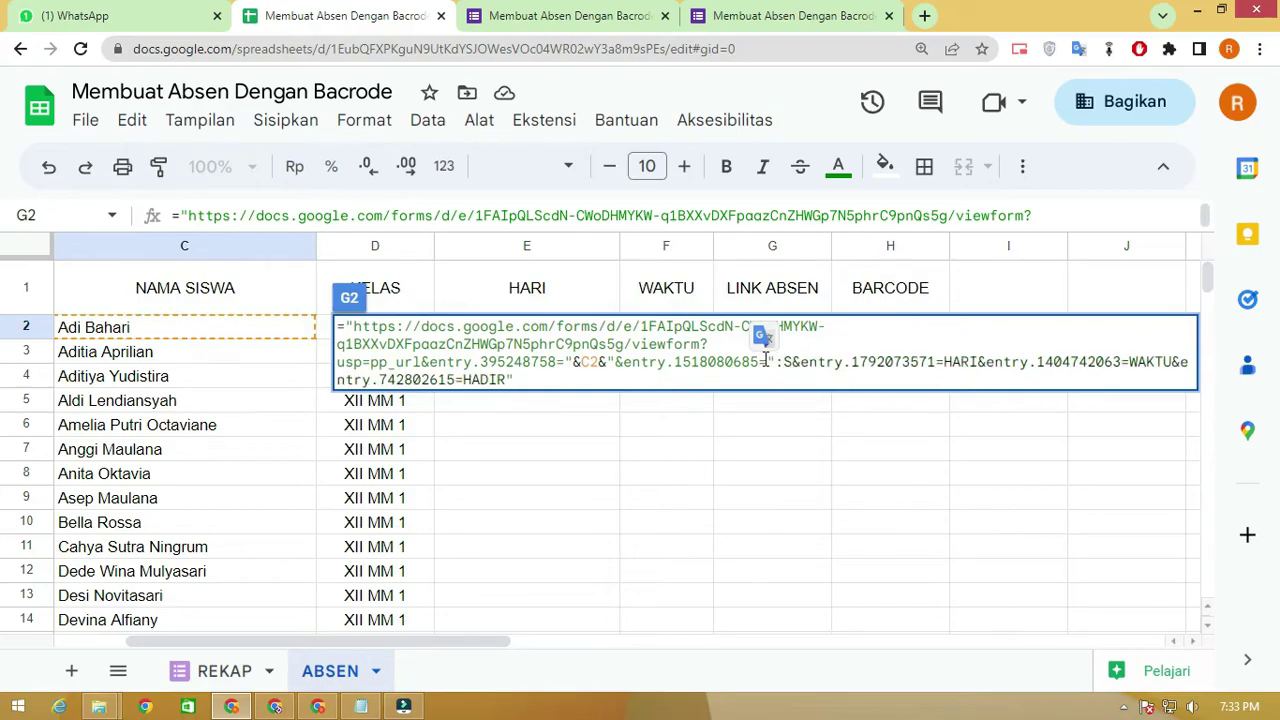
{"action": "key", "text": "BackSpace"}
{"action": "type", "text": "&&\""}
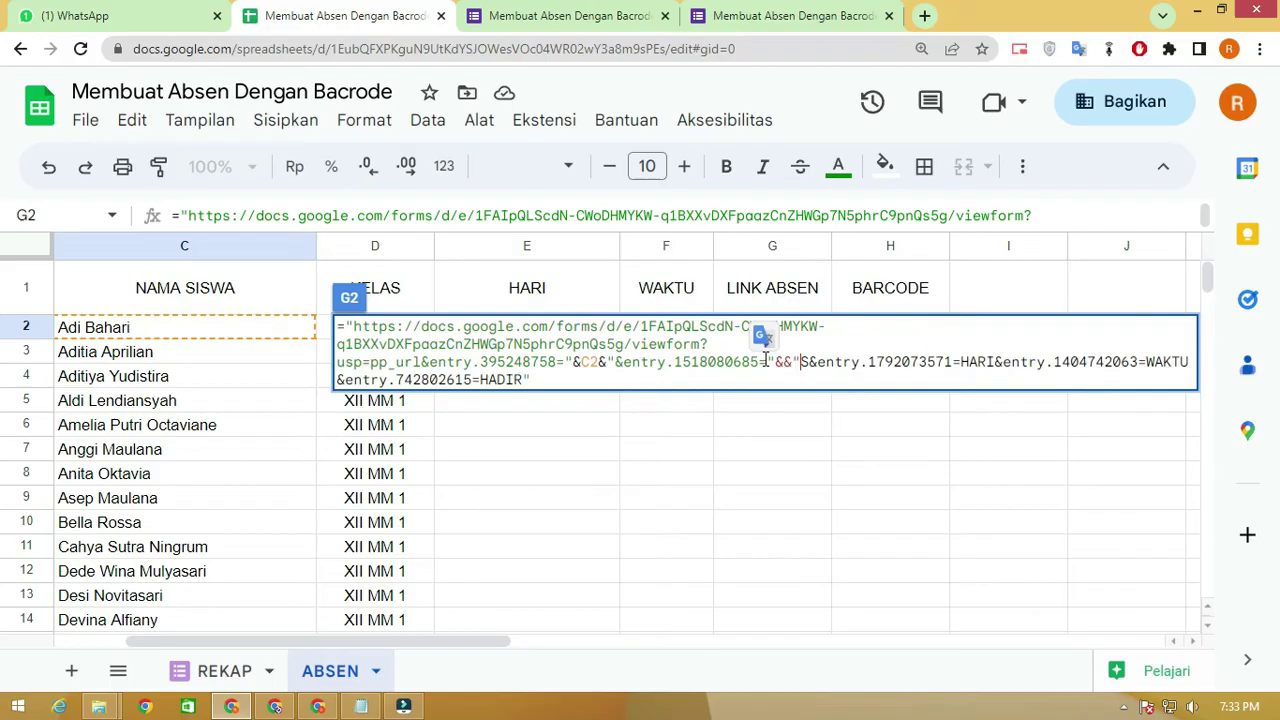
{"action": "left_click", "coordinate": [783, 362]}
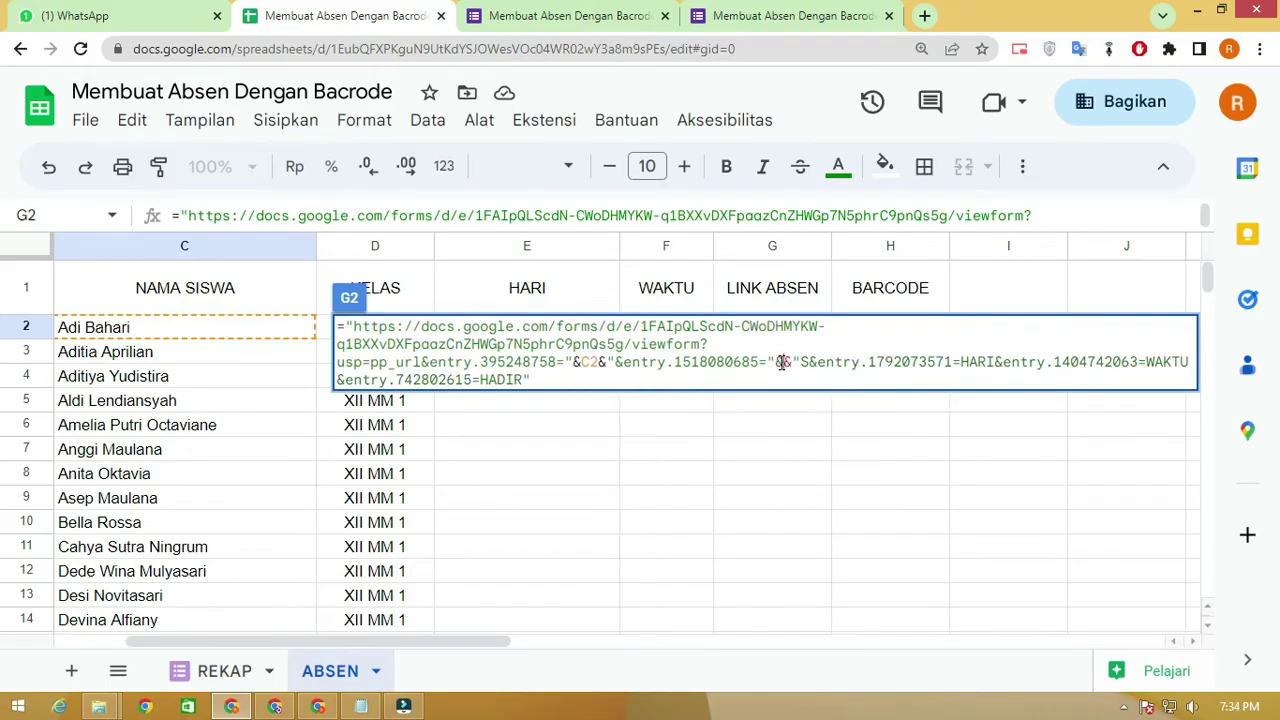
{"action": "type", "text": "d"}
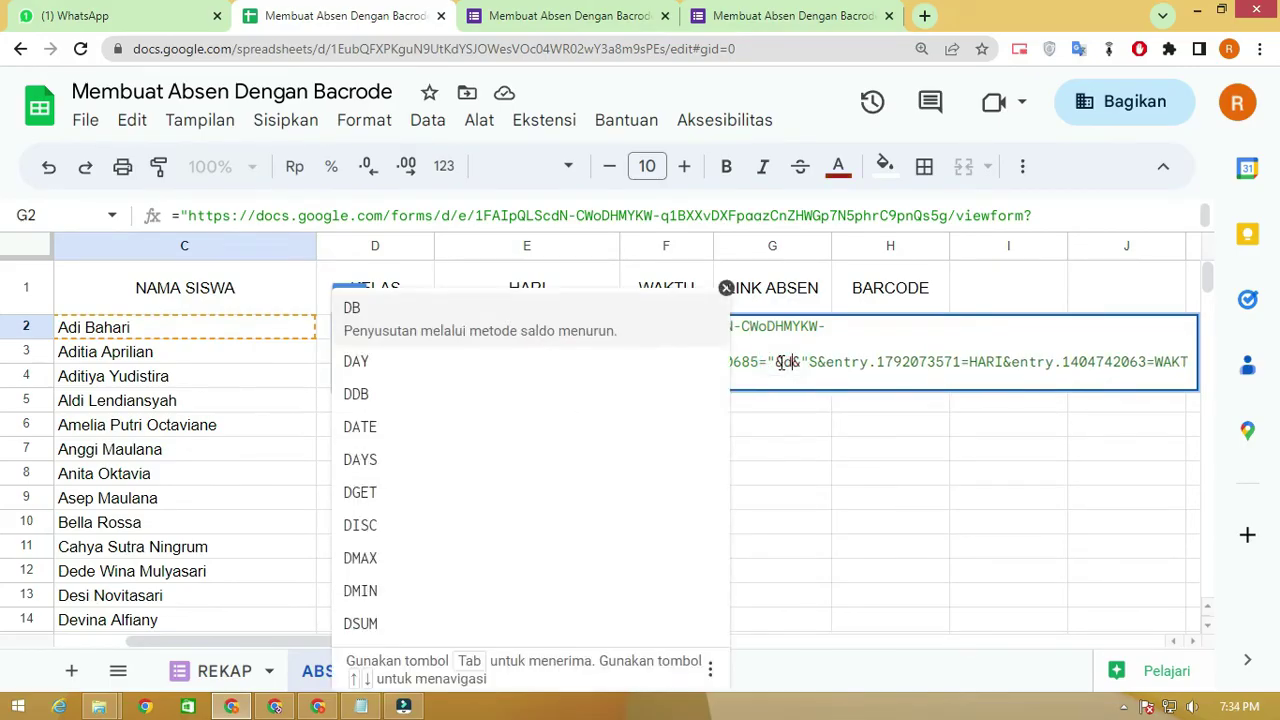
{"action": "type", "text": "2"}
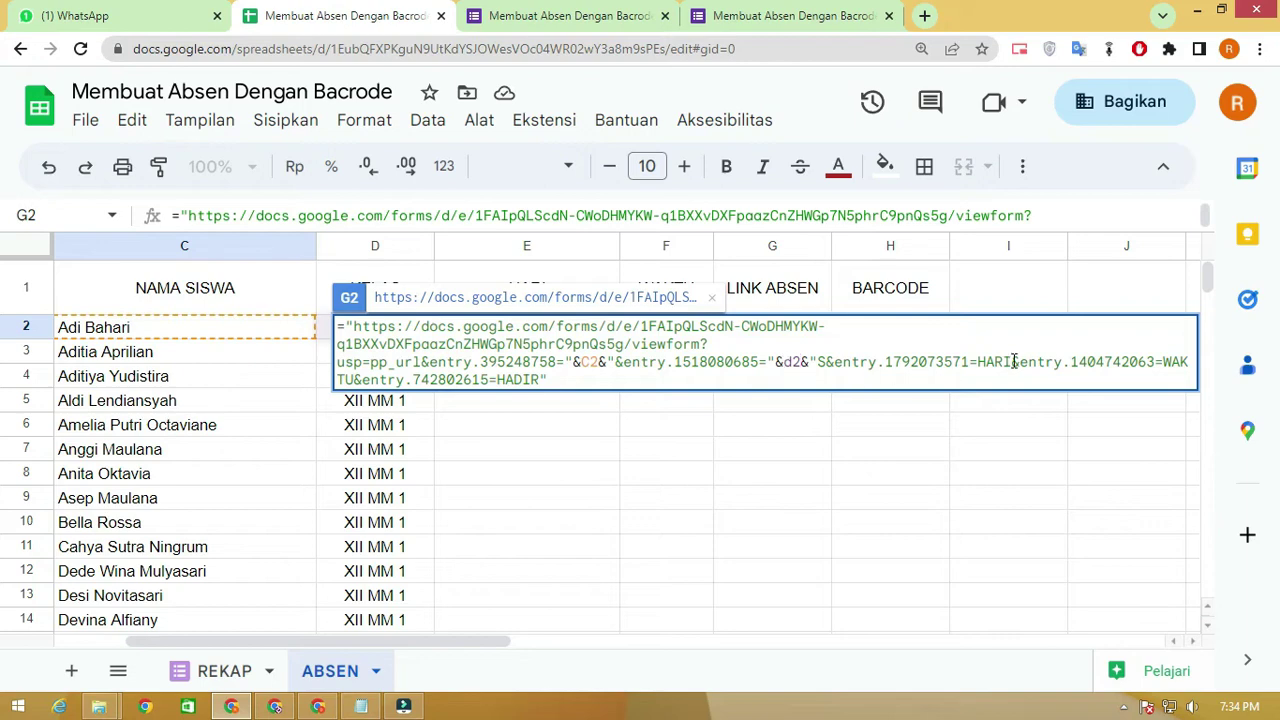
Replace the fixed HARI value in G2's formula with a reference to E2
{"action": "left_click_drag", "start_coordinate": [1010, 358], "coordinate": [980, 360]}
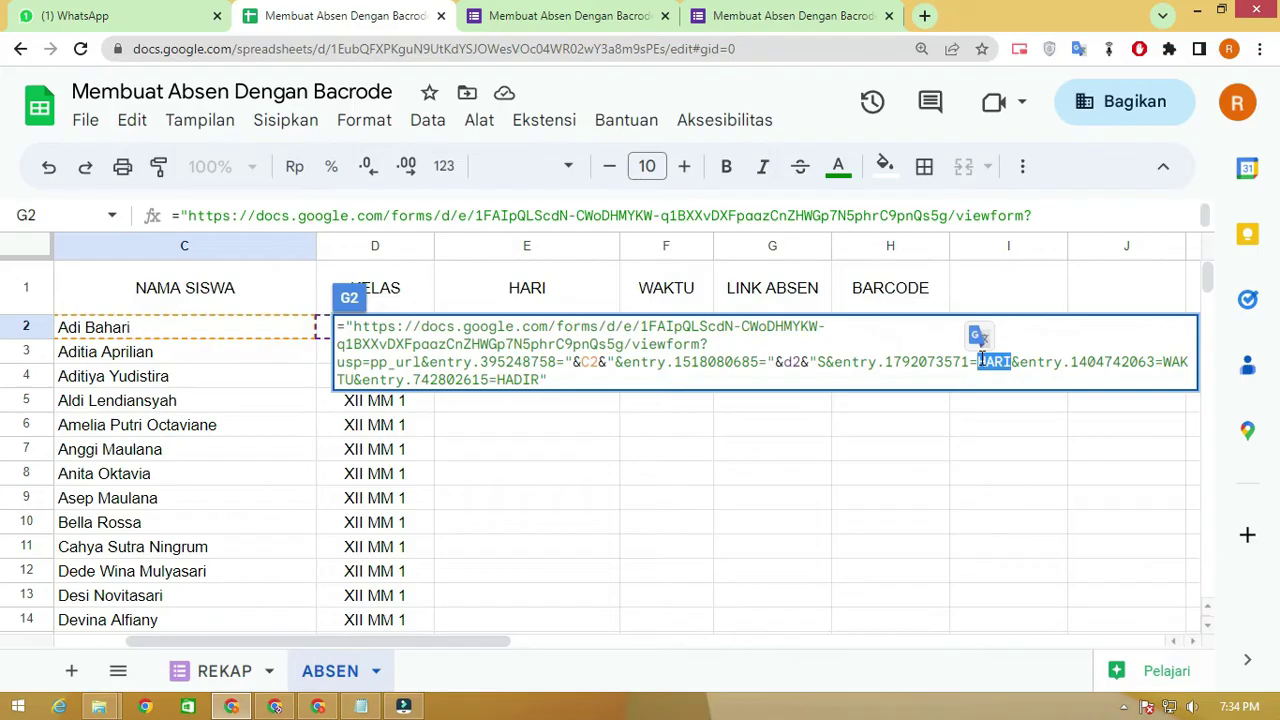
{"action": "key", "text": "BackSpace"}
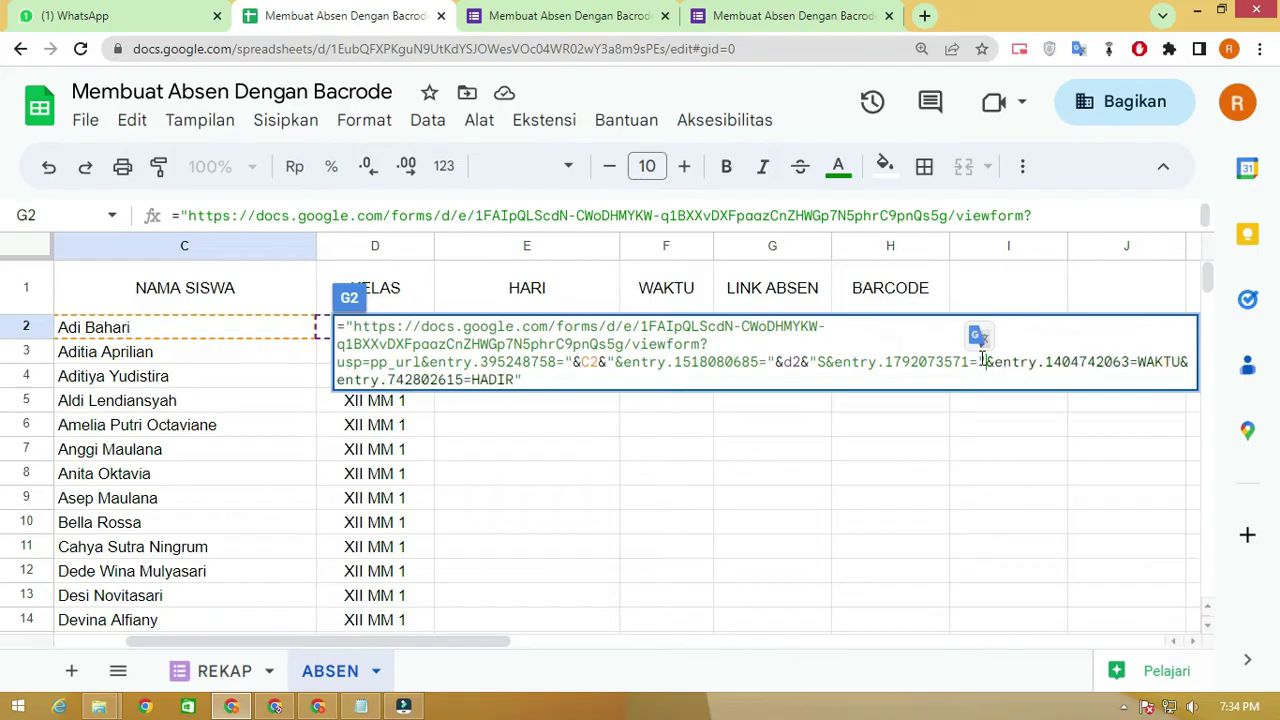
{"action": "type", "text": "&"}
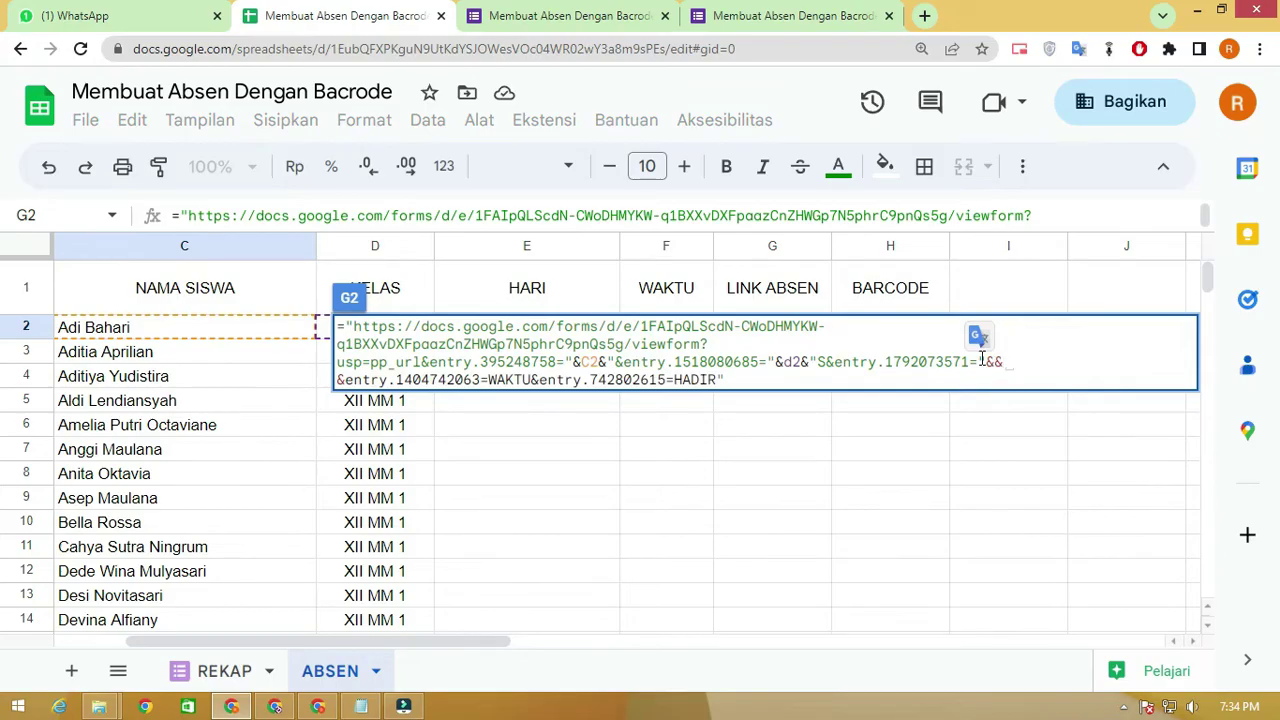
{"action": "type", "text": "\""}
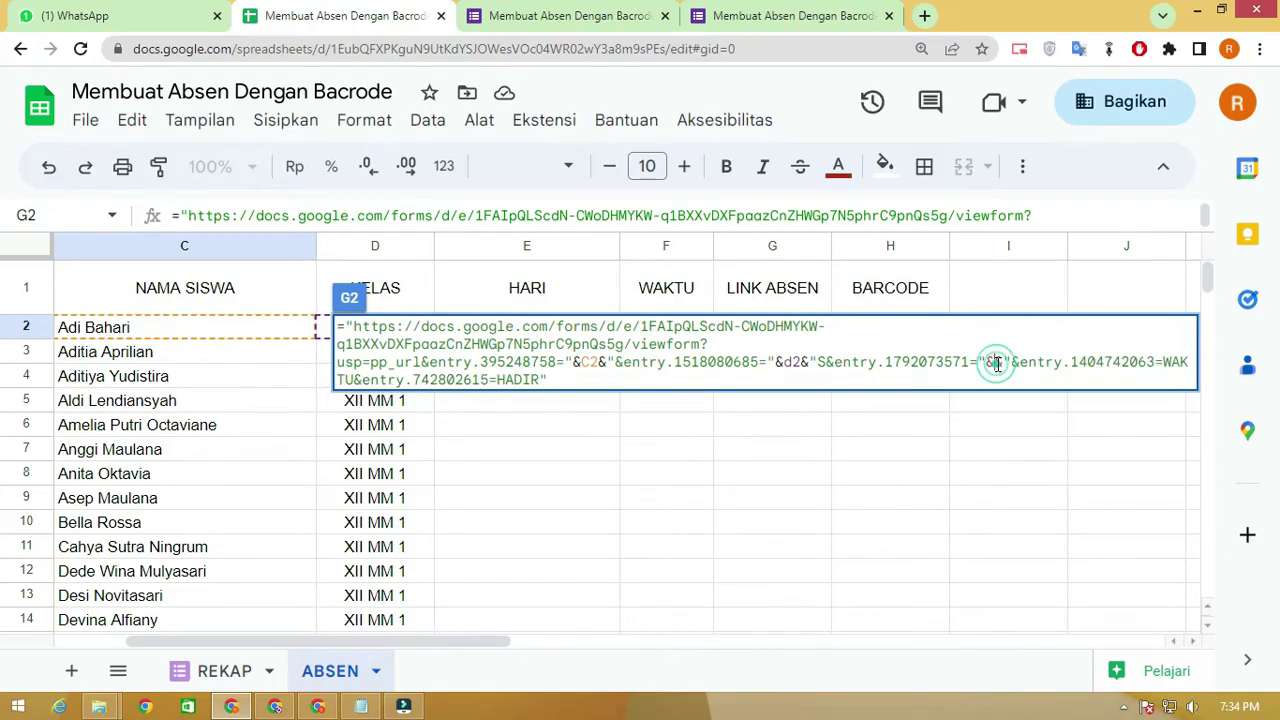
{"action": "type", "text": "E2"}
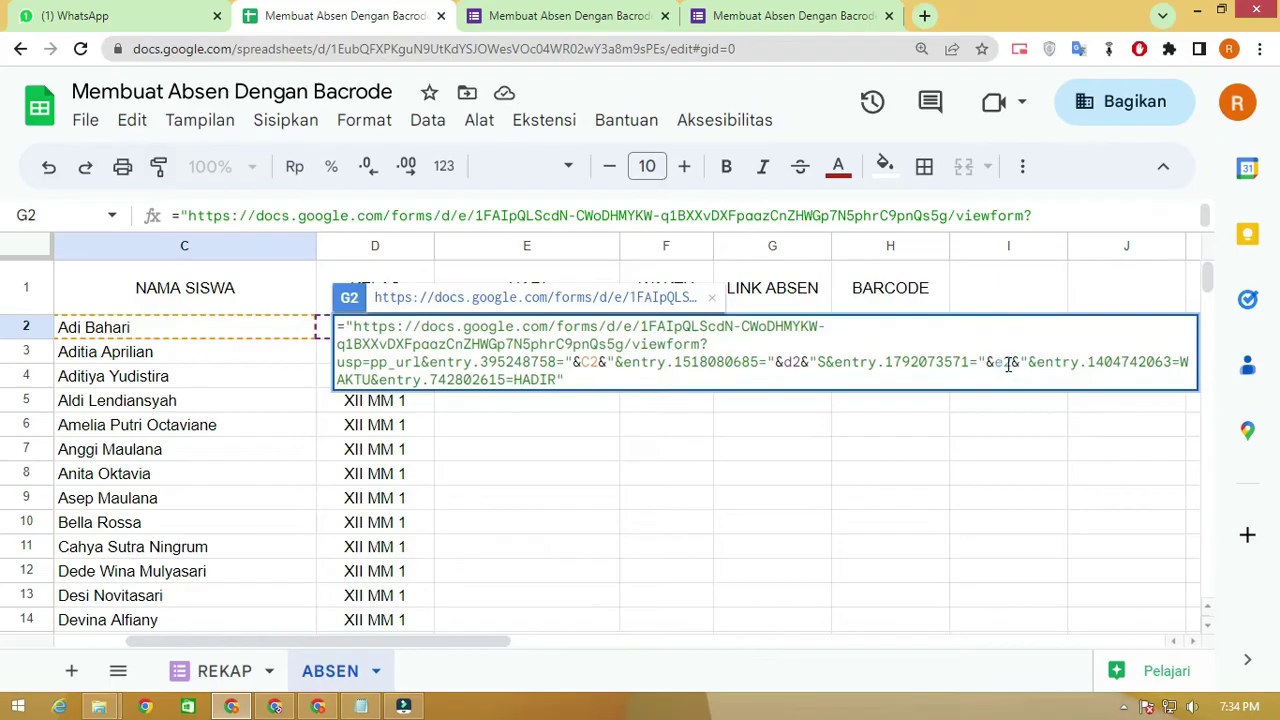
Replace the fixed WAKTU text with an F2 reference and commit the formula
{"action": "left_click", "coordinate": [1181, 362]}
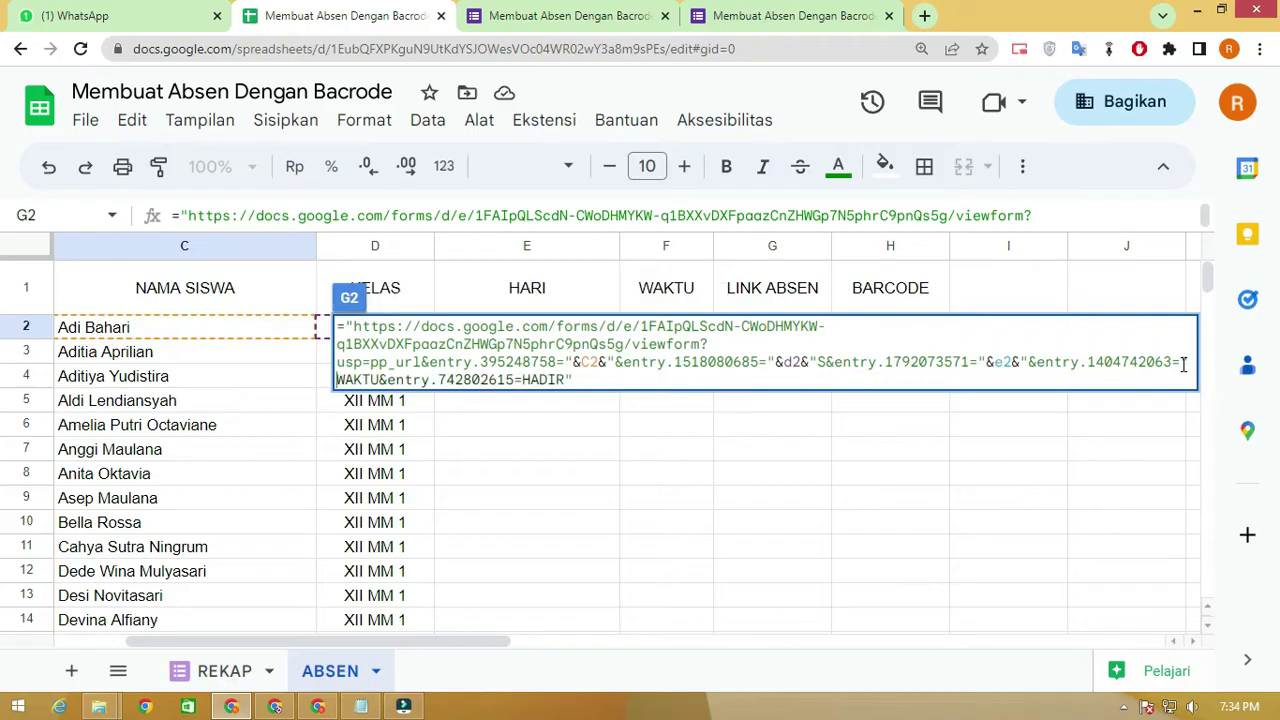
{"action": "type", "text": "&&"}
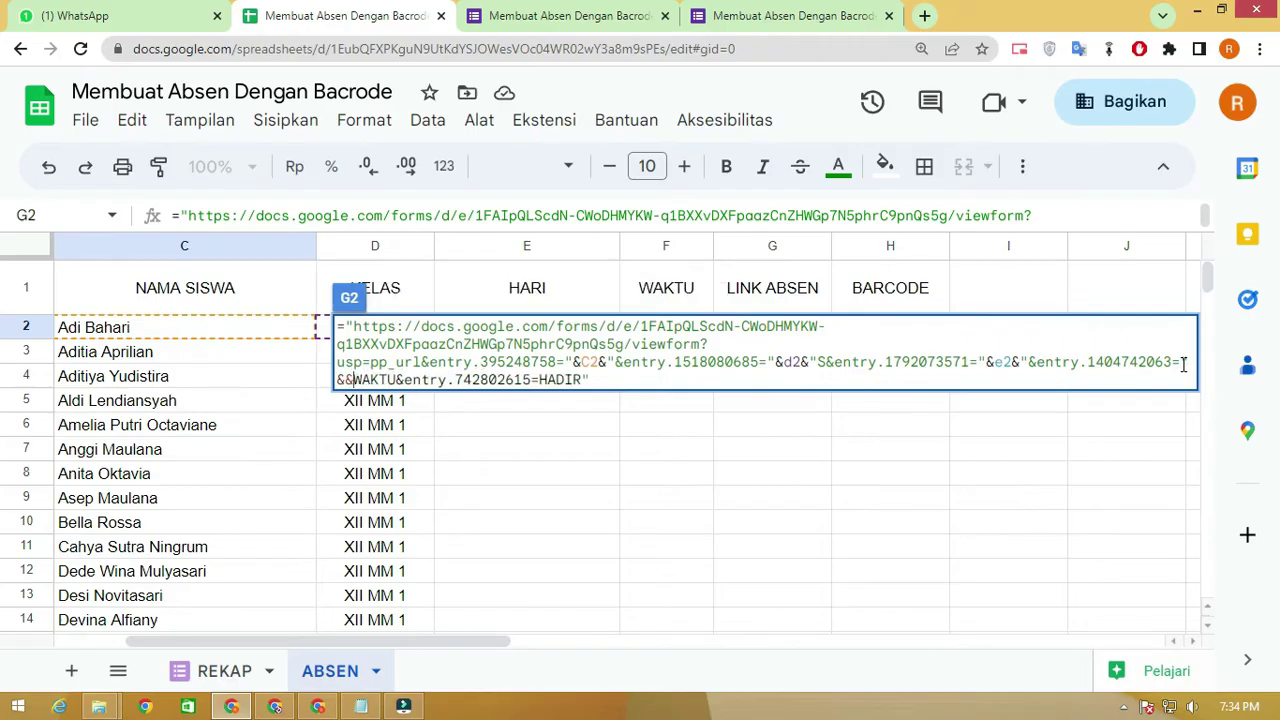
{"action": "type", "text": "\""}
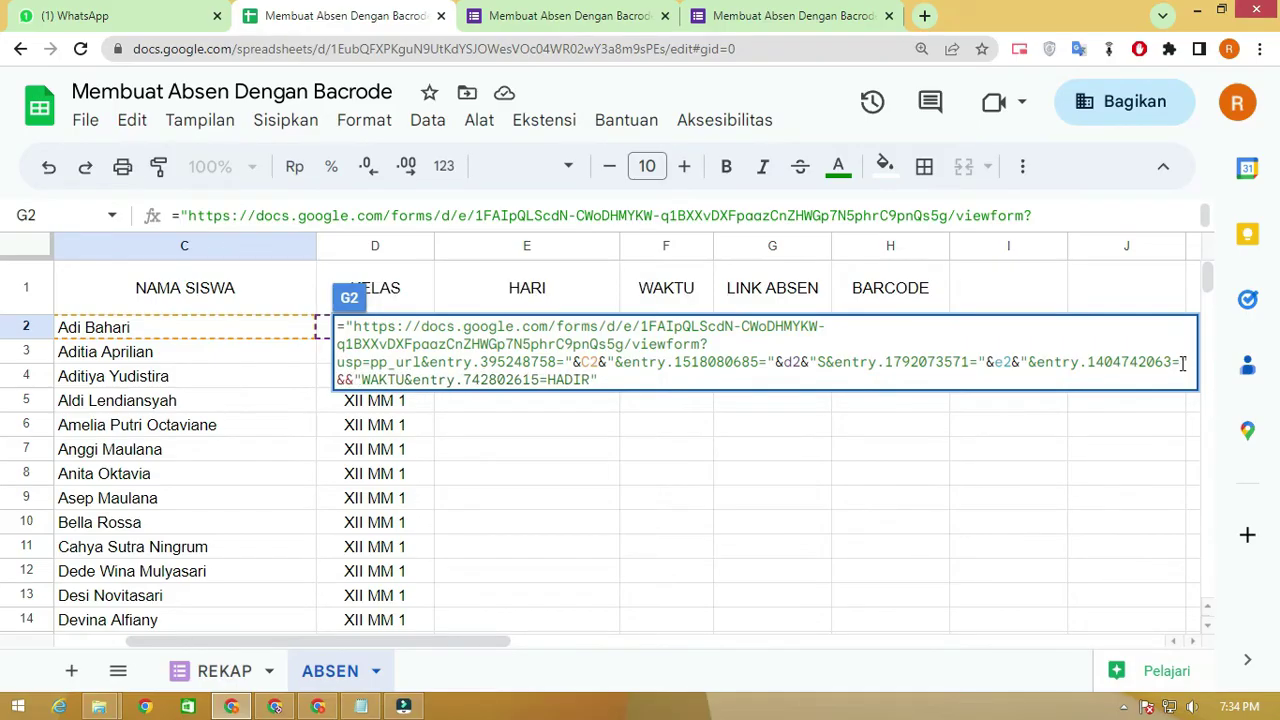
{"action": "left_click_drag", "start_coordinate": [405, 378], "coordinate": [362, 378]}
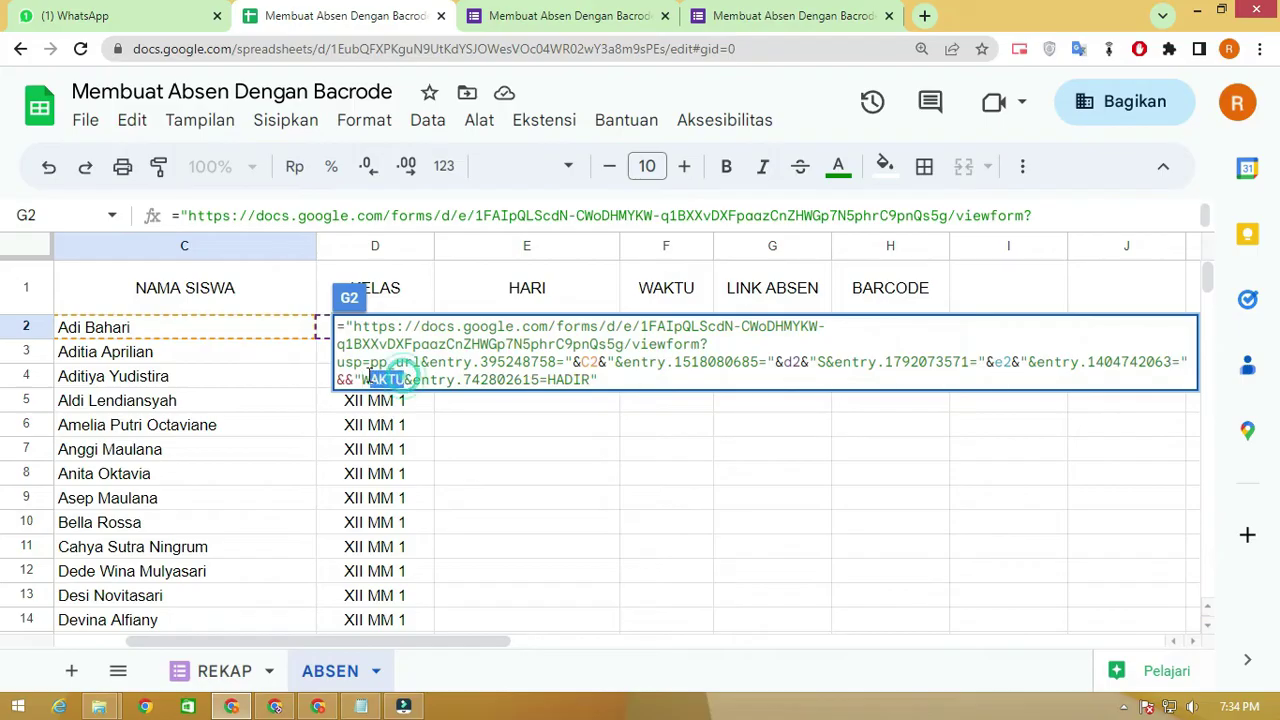
{"action": "key", "text": "BackSpace"}
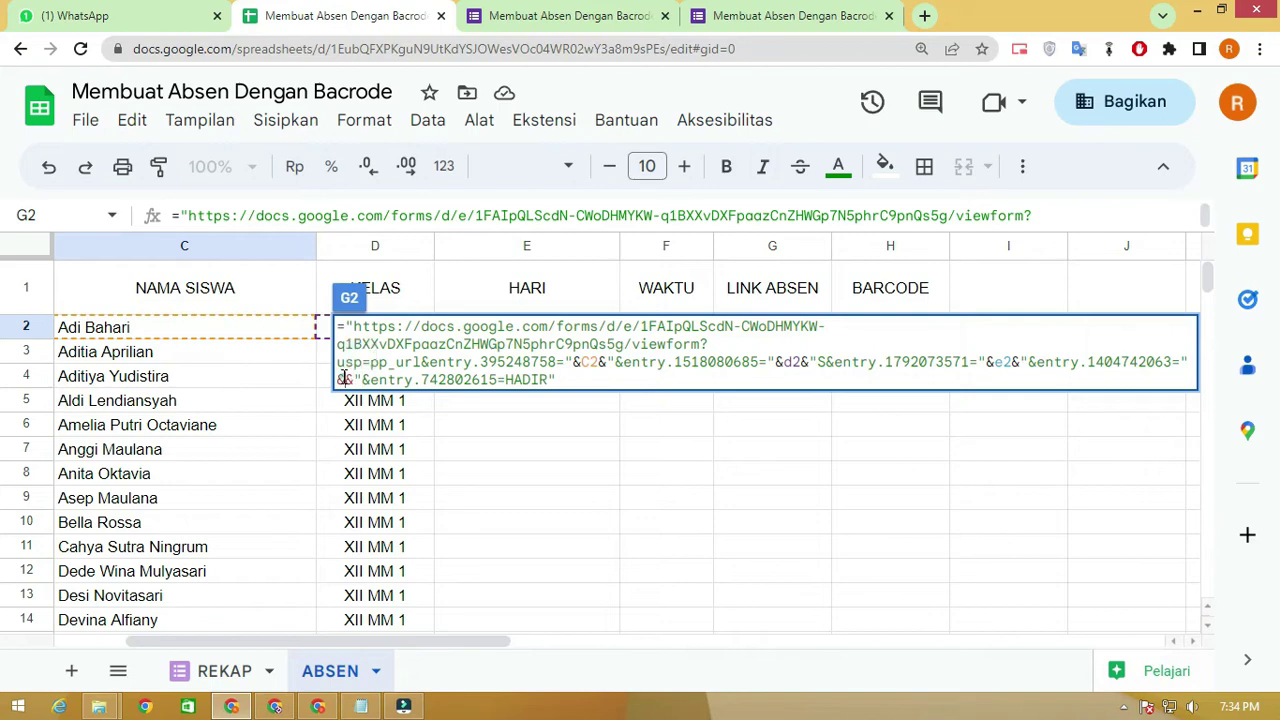
{"action": "left_click", "coordinate": [343, 378]}
{"action": "type", "text": "E"}
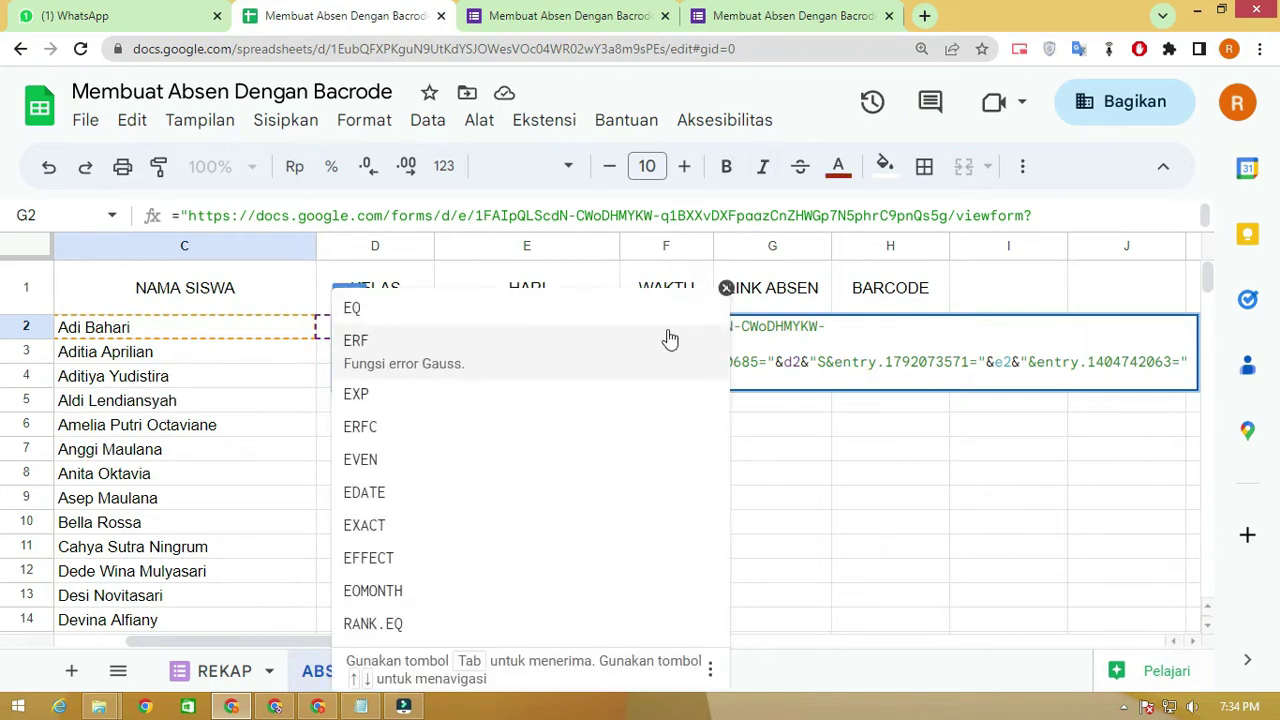
{"action": "left_click", "coordinate": [782, 334]}
{"action": "left_click", "coordinate": [355, 383]}
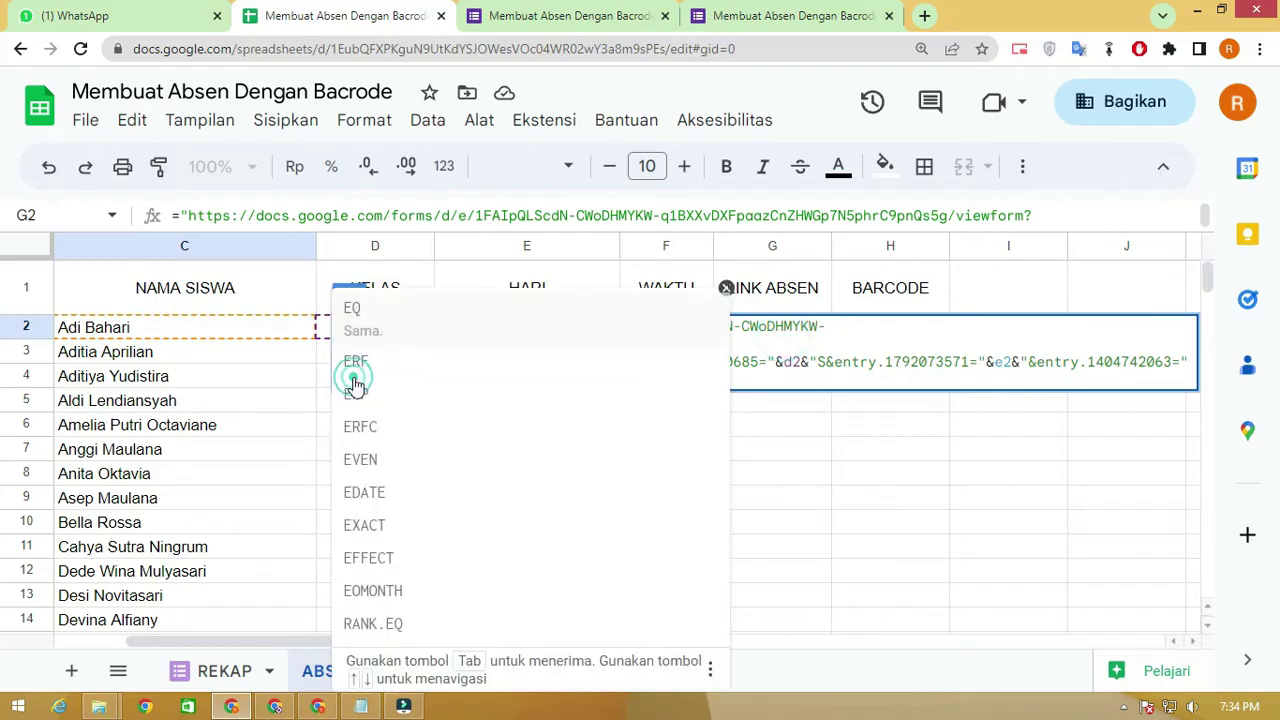
{"action": "key", "text": "BackSpace"}
{"action": "type", "text": "F"}
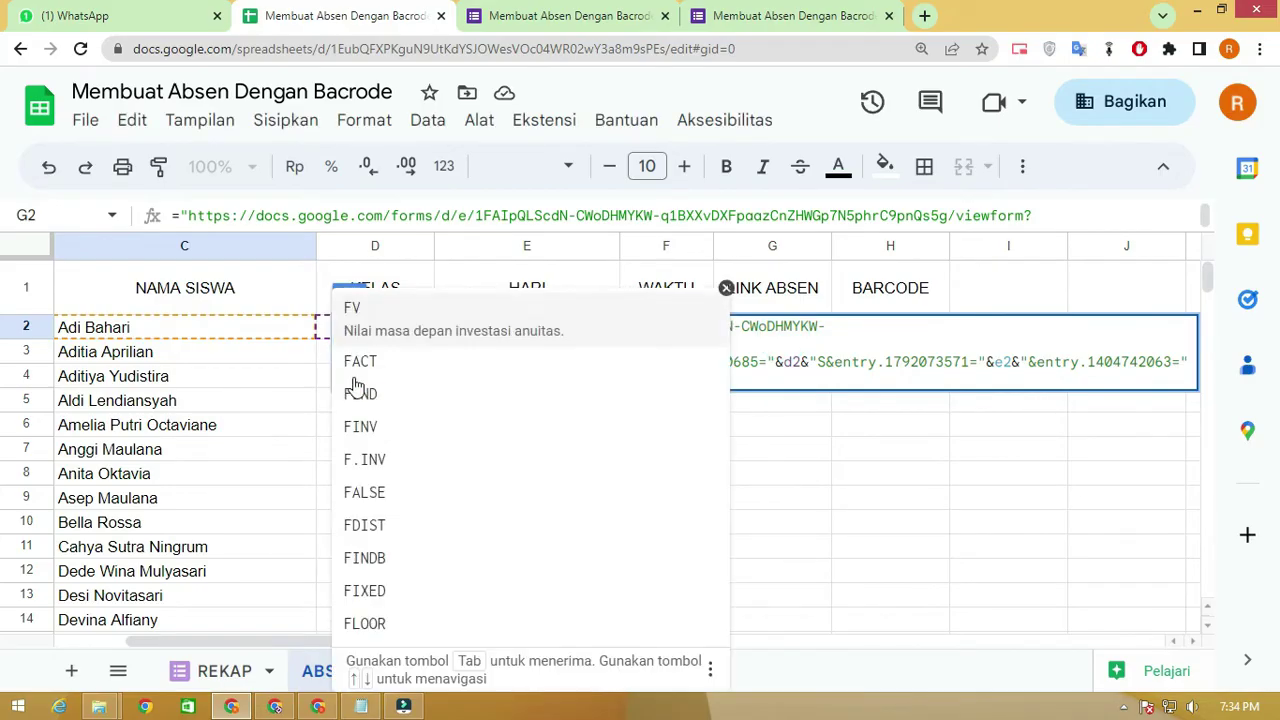
{"action": "type", "text": "2&\"&entry.742802615=HADIR"}
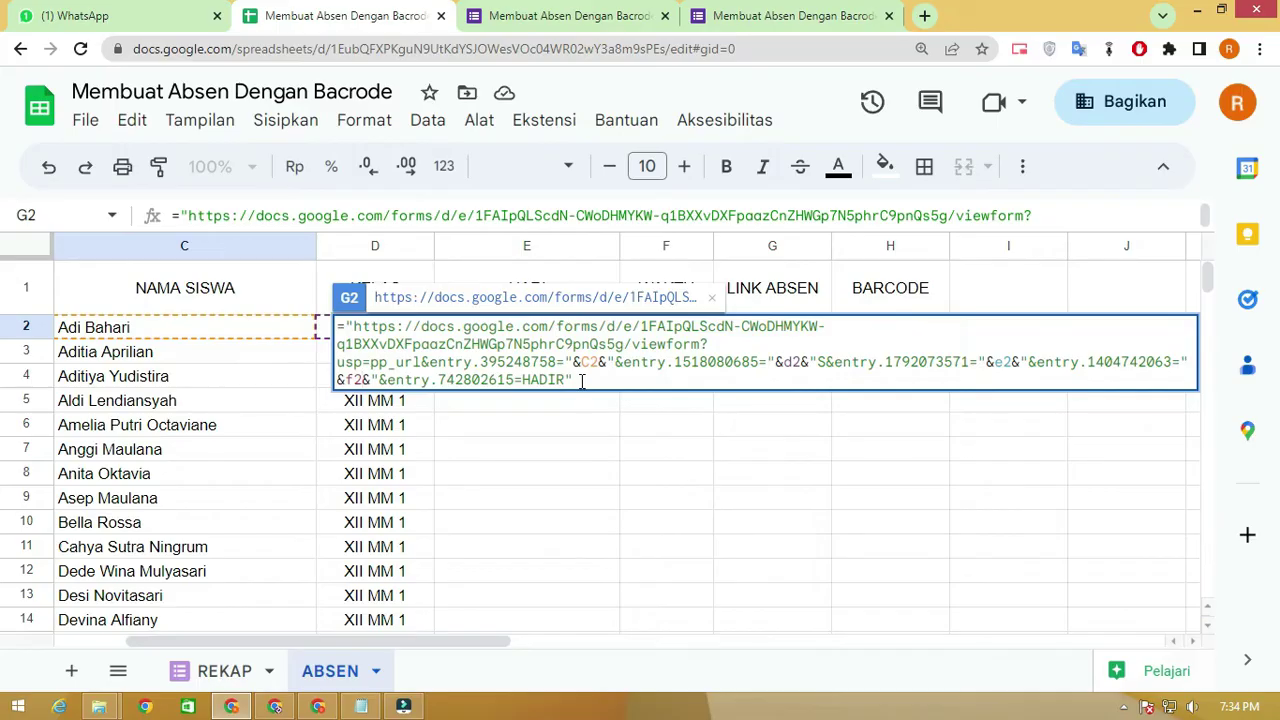
{"action": "key", "text": "Return"}
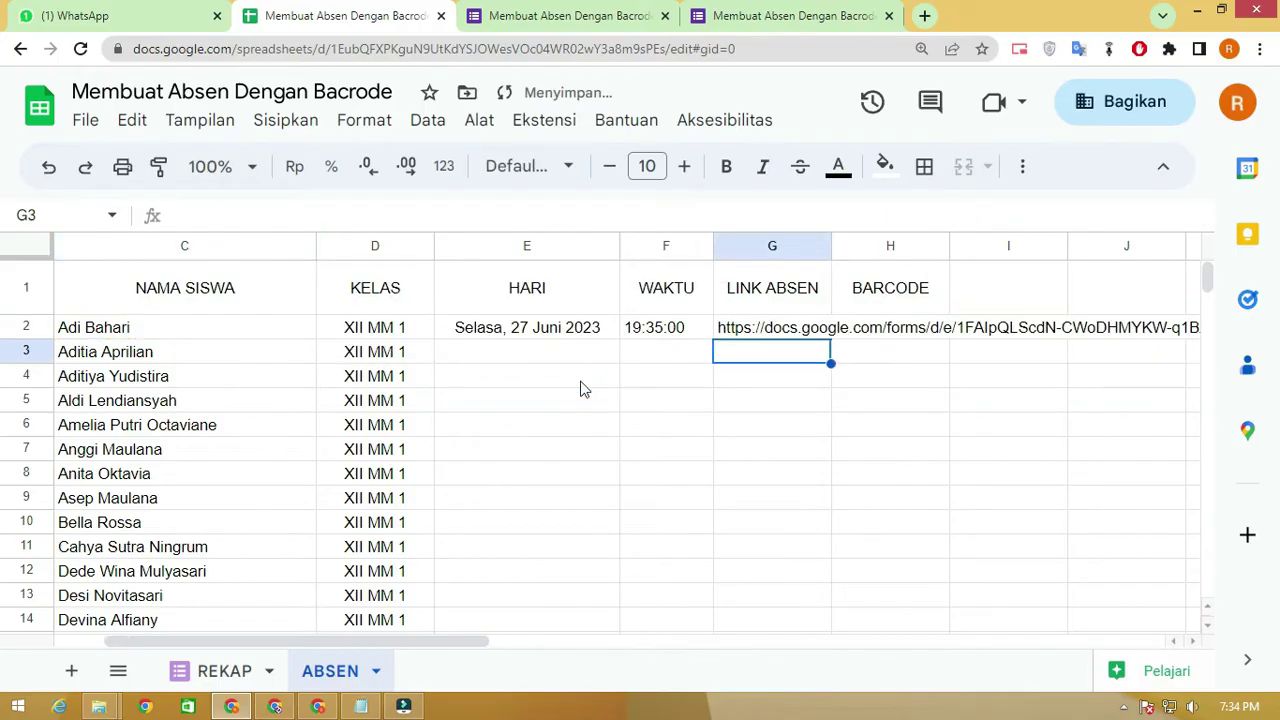
{"action": "left_click", "coordinate": [742, 336]}
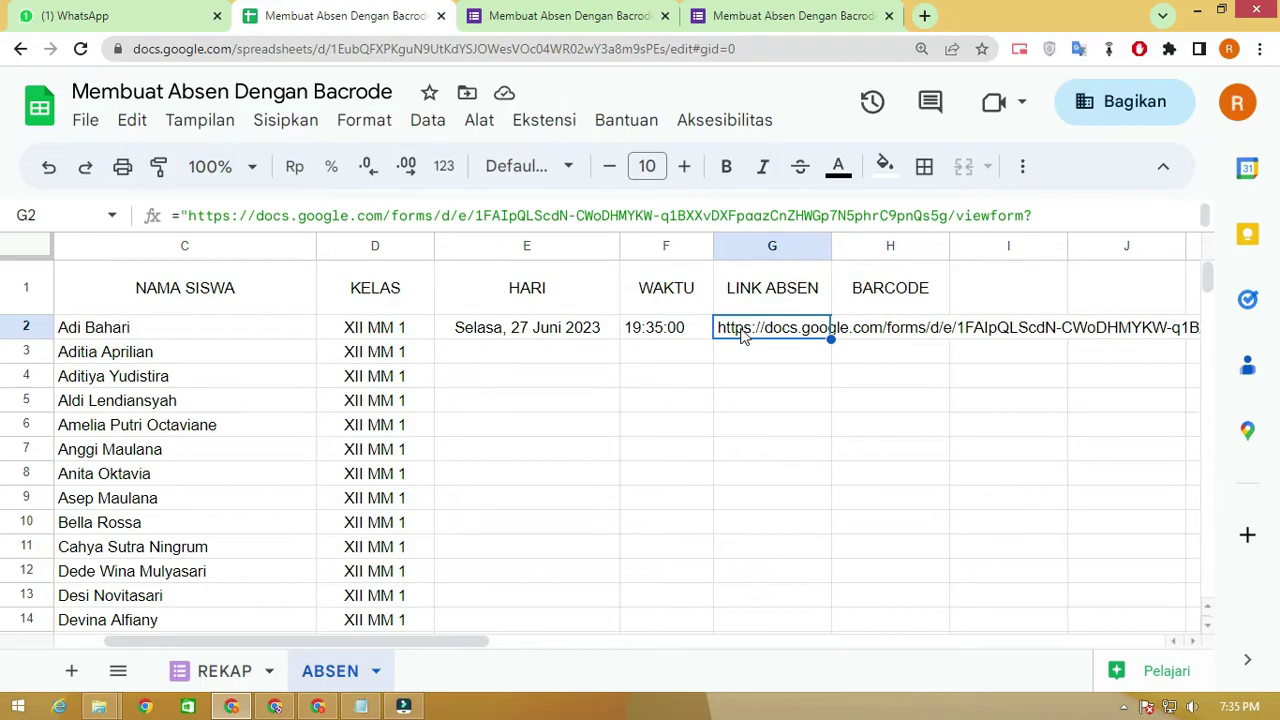
{"action": "double_click", "coordinate": [741, 335]}
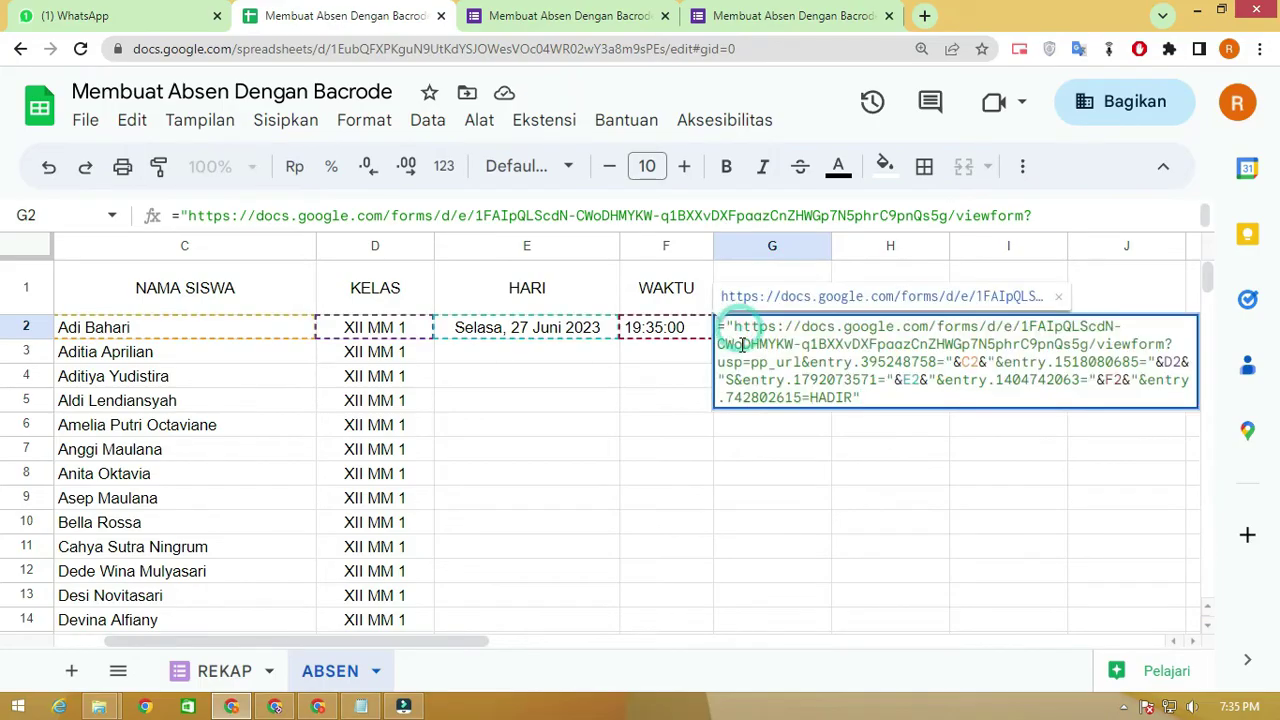
{"action": "left_click", "coordinate": [683, 350]}
{"action": "left_click", "coordinate": [733, 338]}
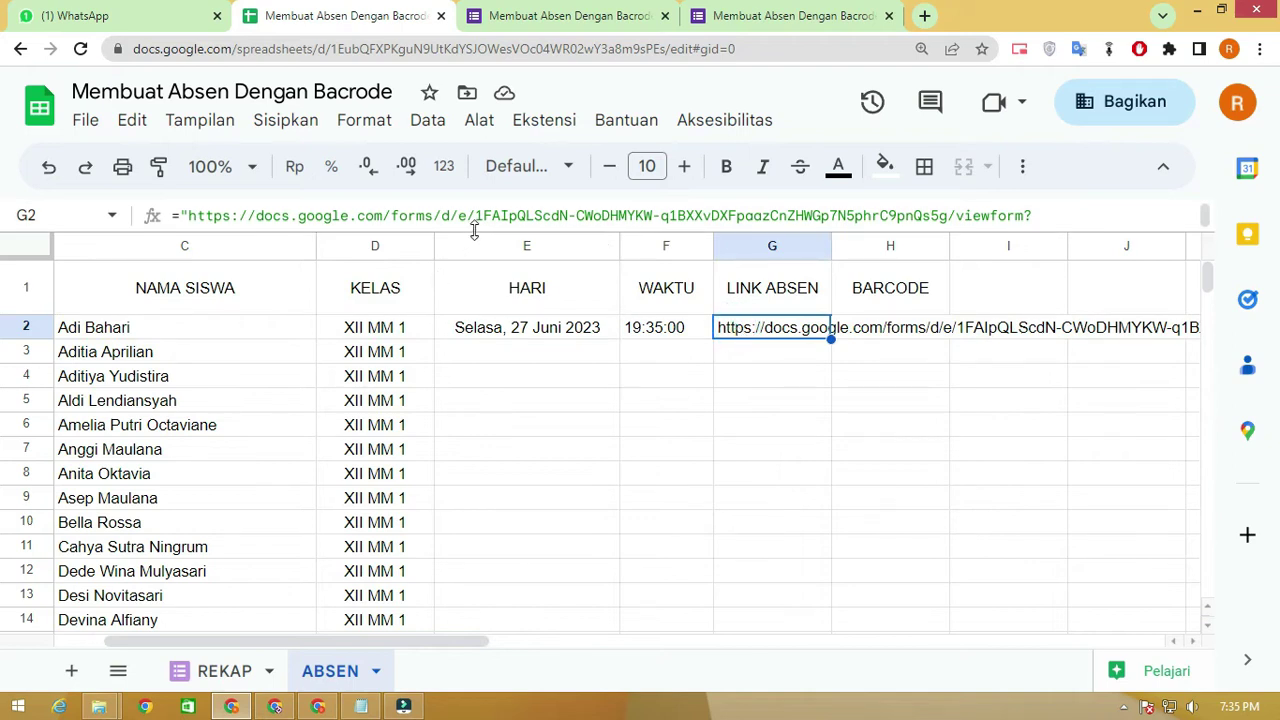
{"action": "key", "text": "Down"}
{"action": "key", "text": "Down"}
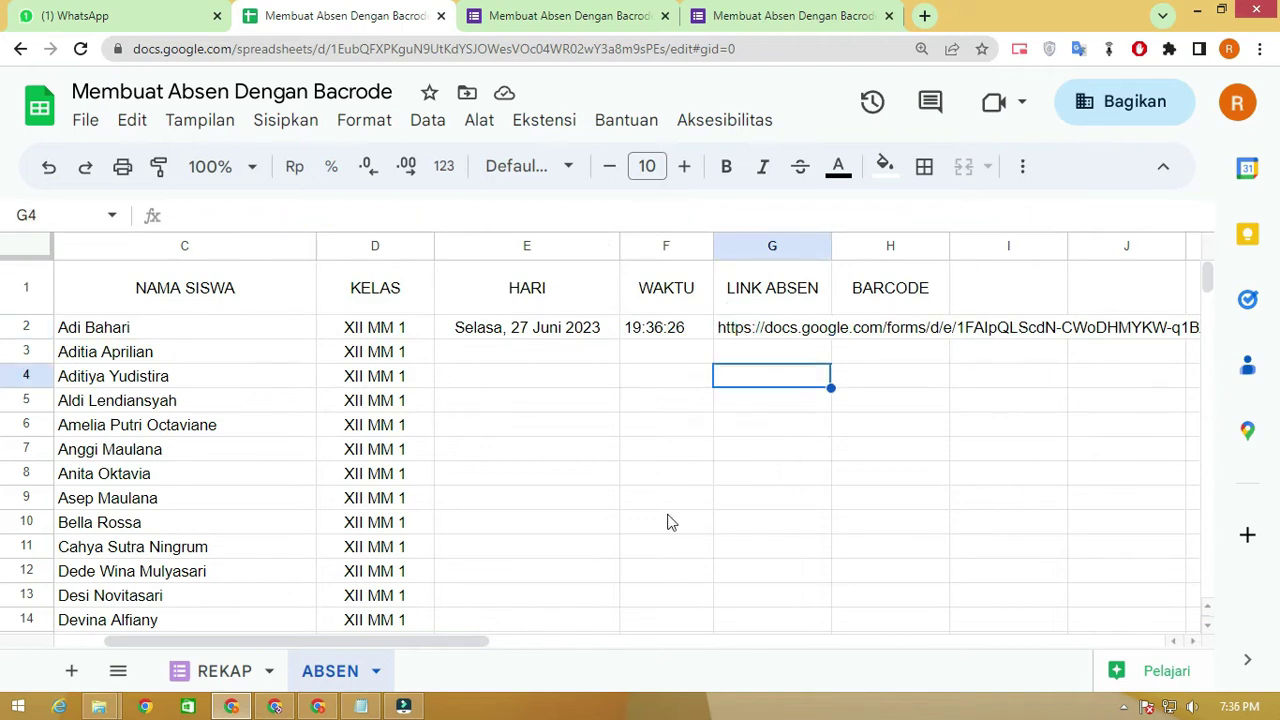
{"action": "left_click", "coordinate": [742, 328]}
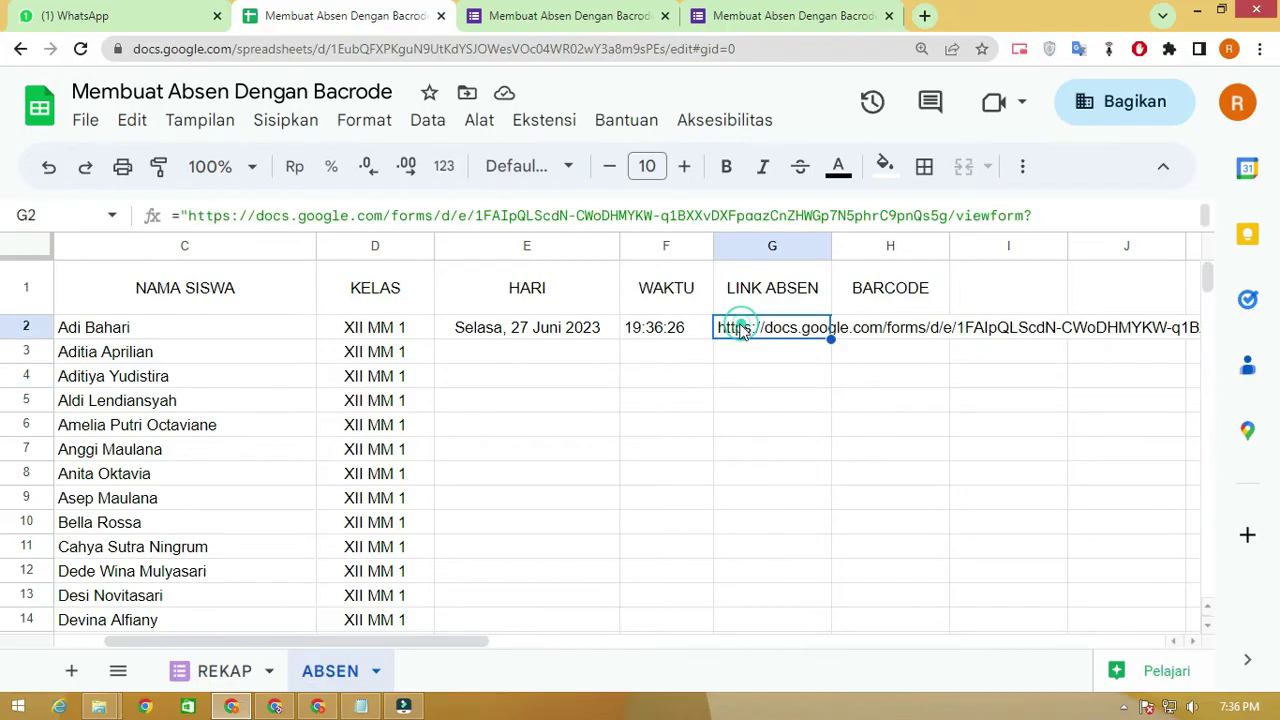
Wrap G2's link formula in HYPERLINK so the URL becomes clickable
{"action": "left_click", "coordinate": [184, 216]}
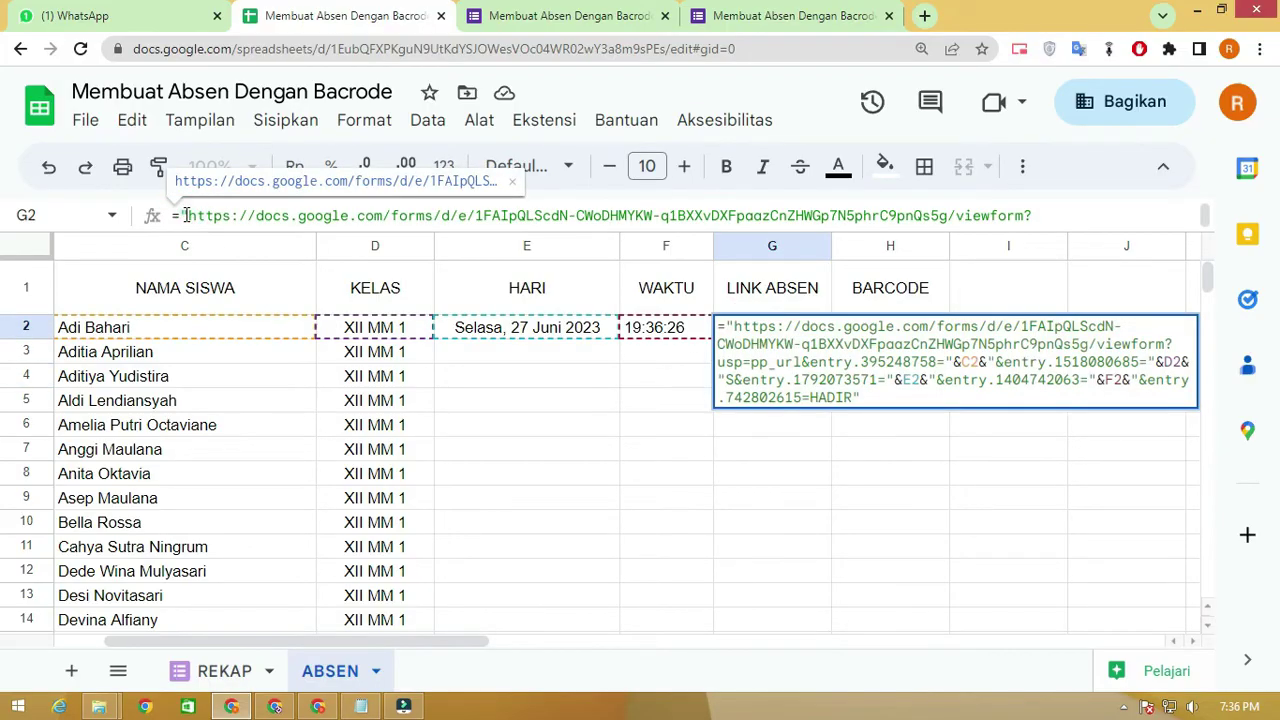
{"action": "type", "text": "hy"}
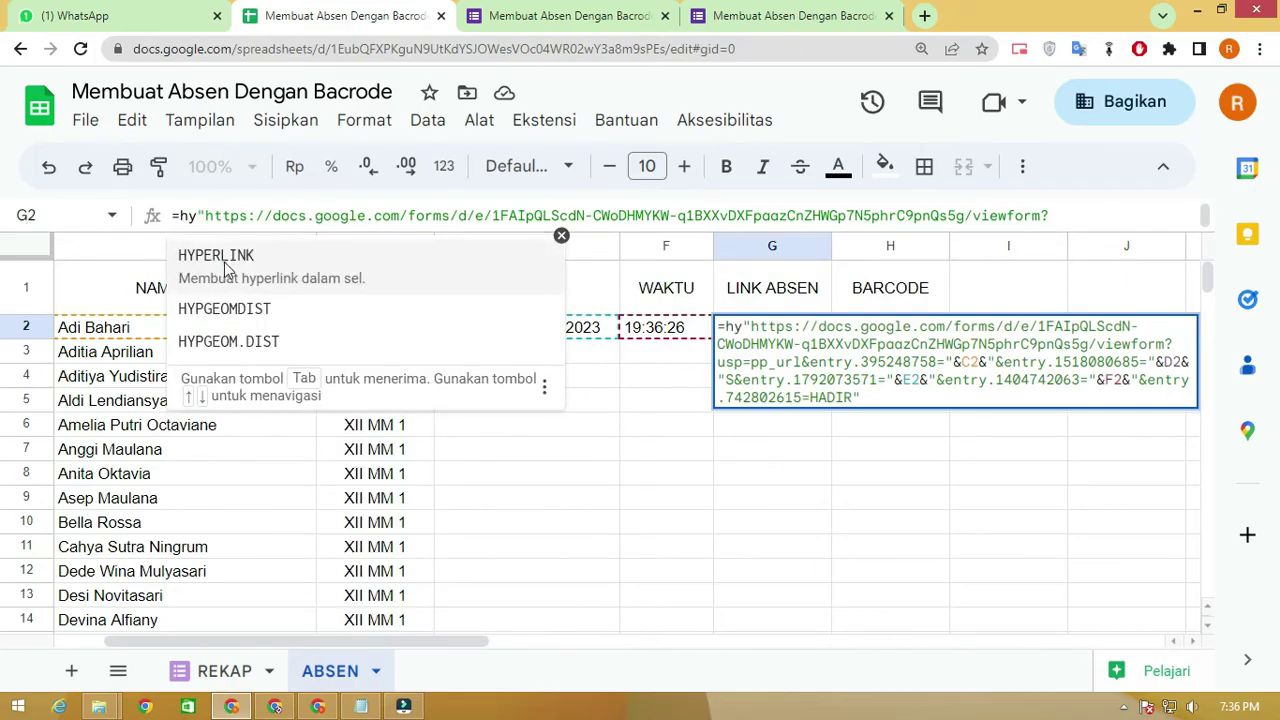
{"action": "left_click", "coordinate": [228, 264]}
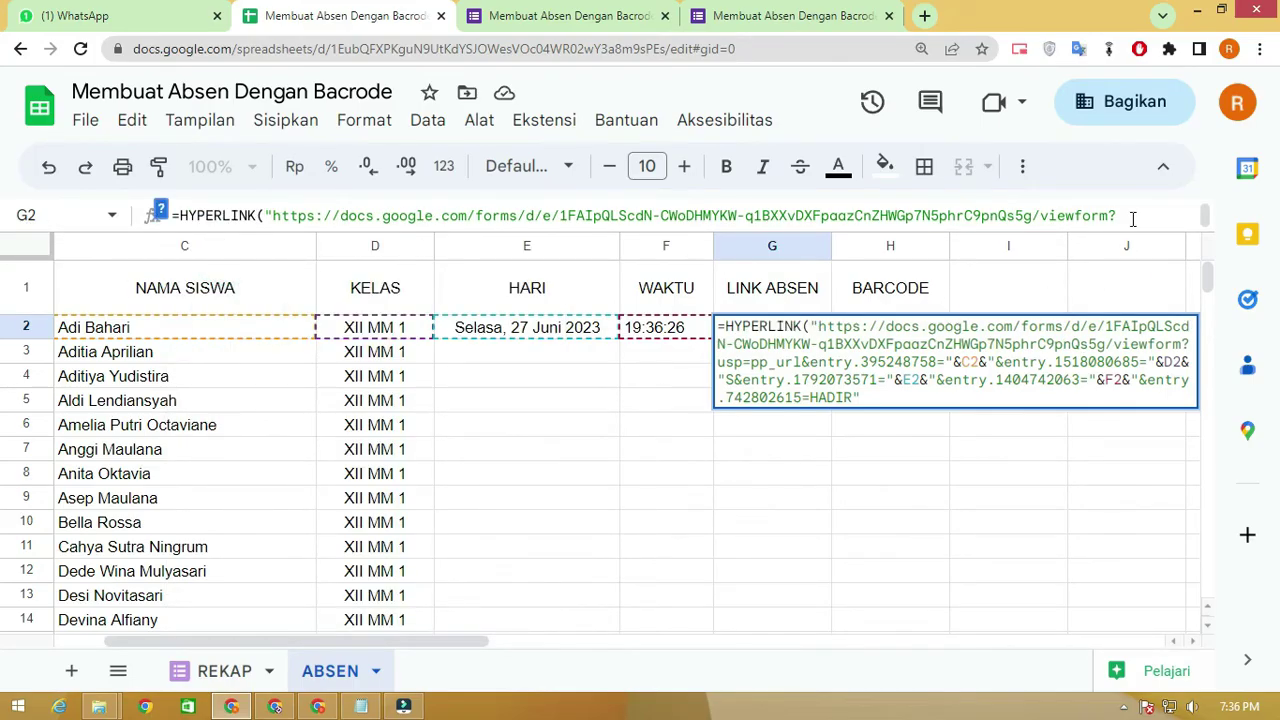
{"action": "left_click", "coordinate": [927, 404]}
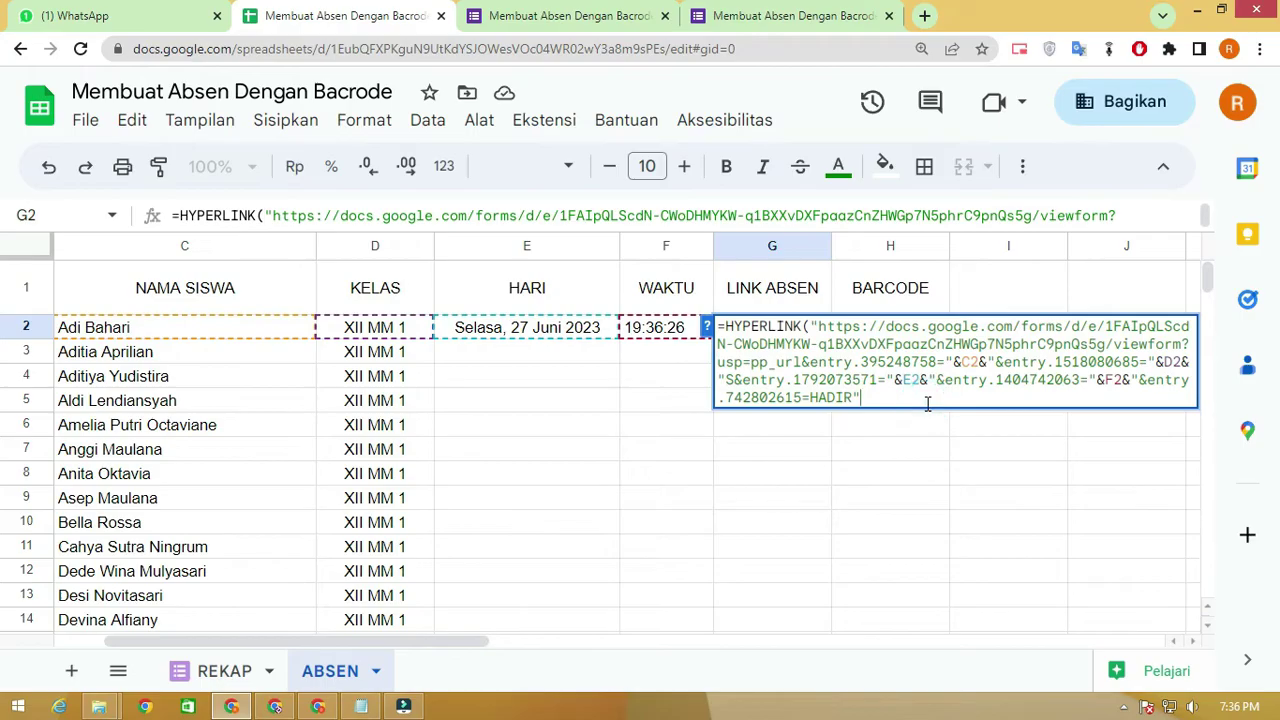
{"action": "key", "text": "Return"}
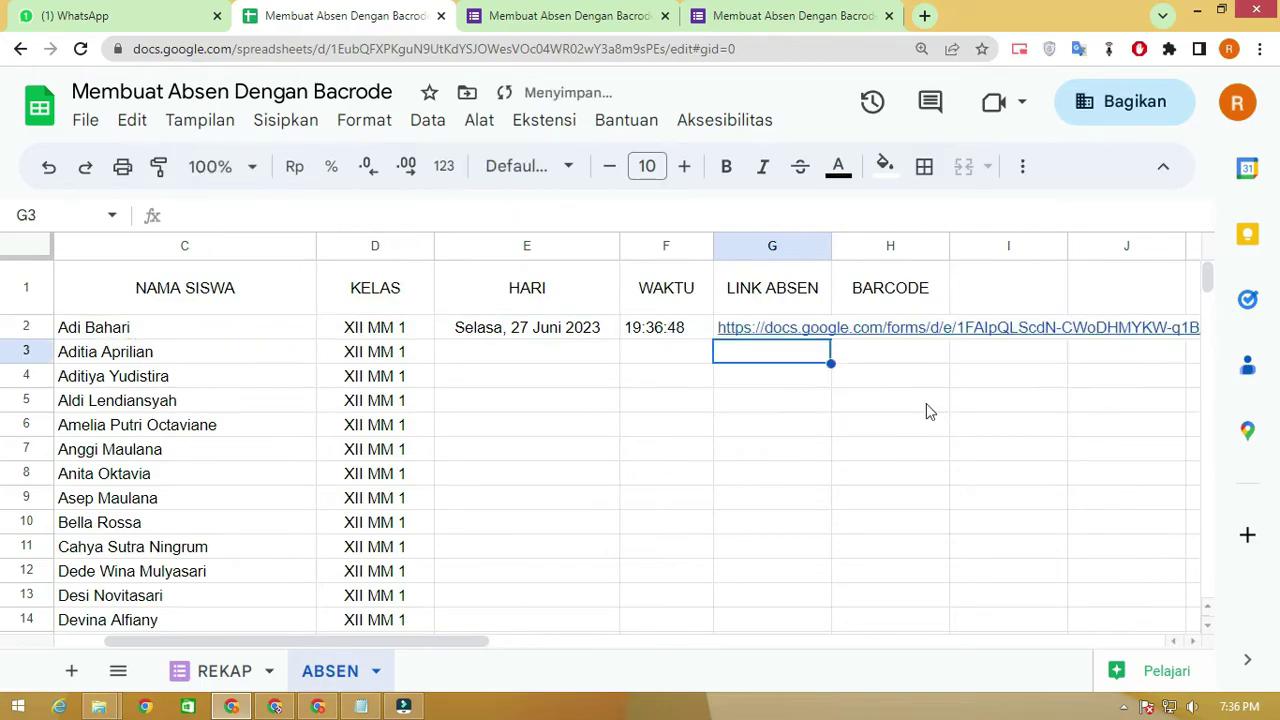
{"action": "left_click", "coordinate": [787, 327]}
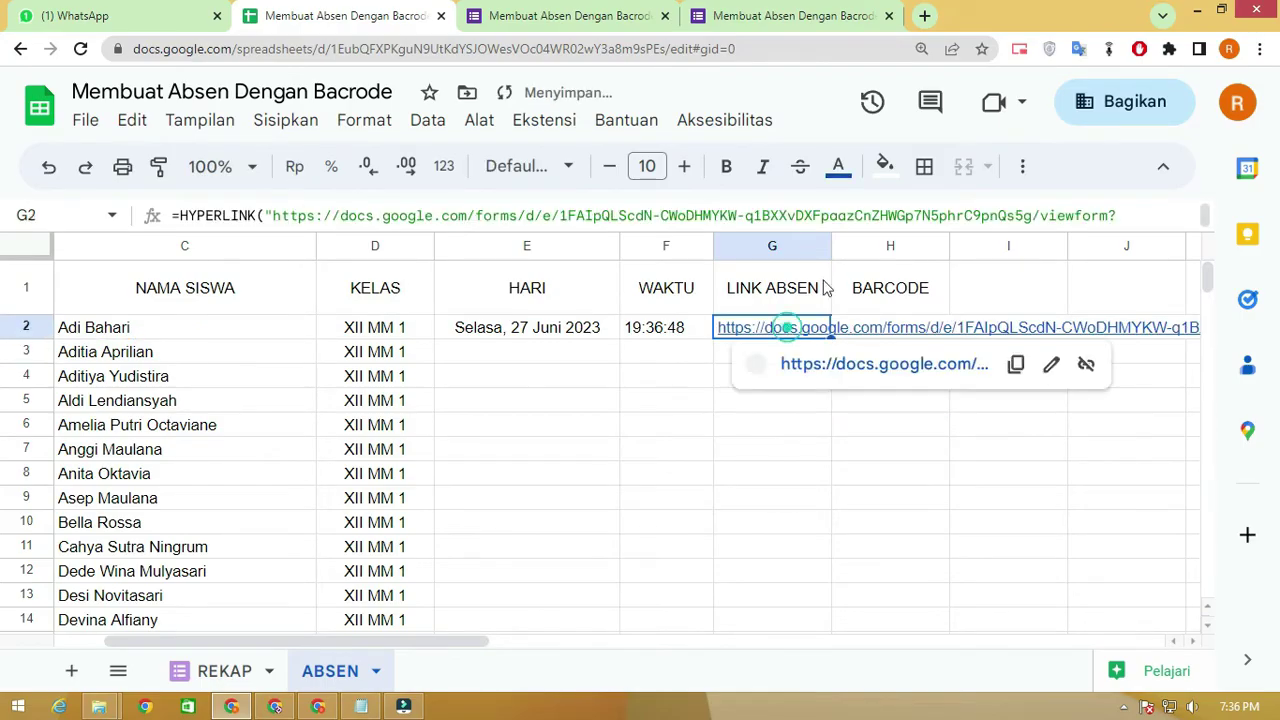
Open G2's link and review the form prefilled with Selasa, 27 Juni 2023, 19:36:48 and HADIR
{"action": "left_click", "coordinate": [836, 366]}
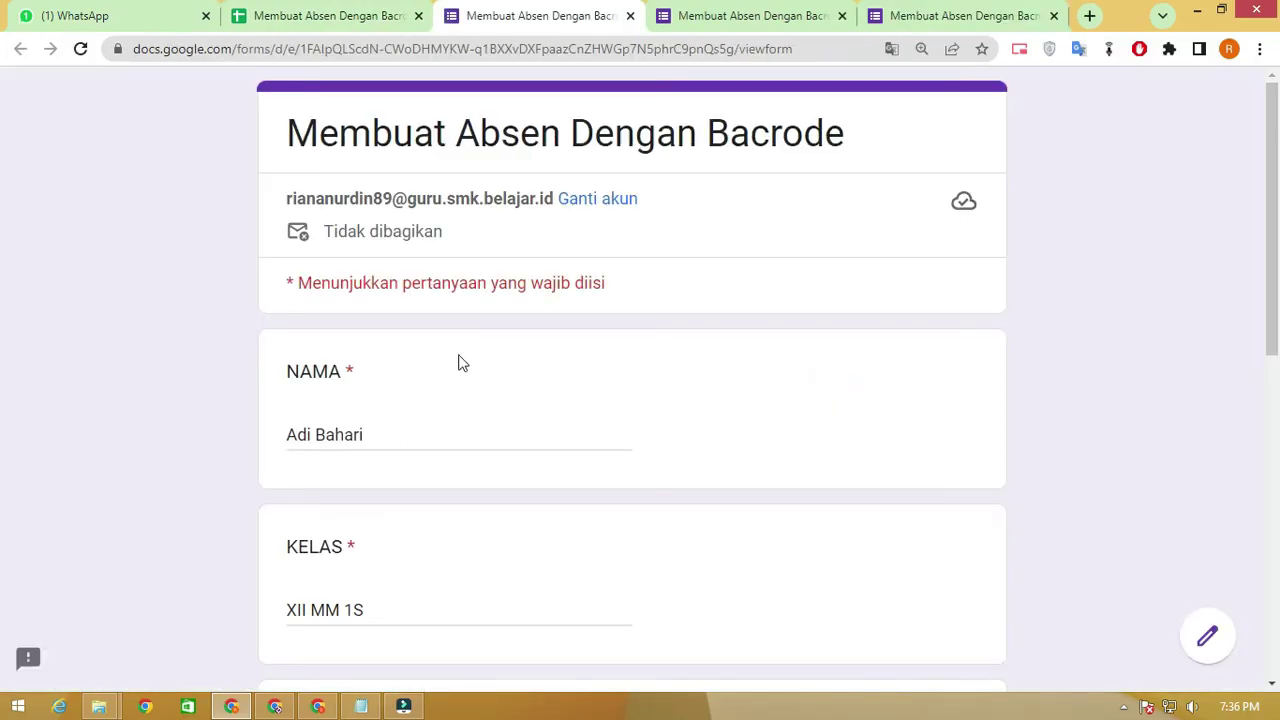
{"action": "scroll", "coordinate": [455, 361], "scroll_direction": "down", "scroll_amount": 2}
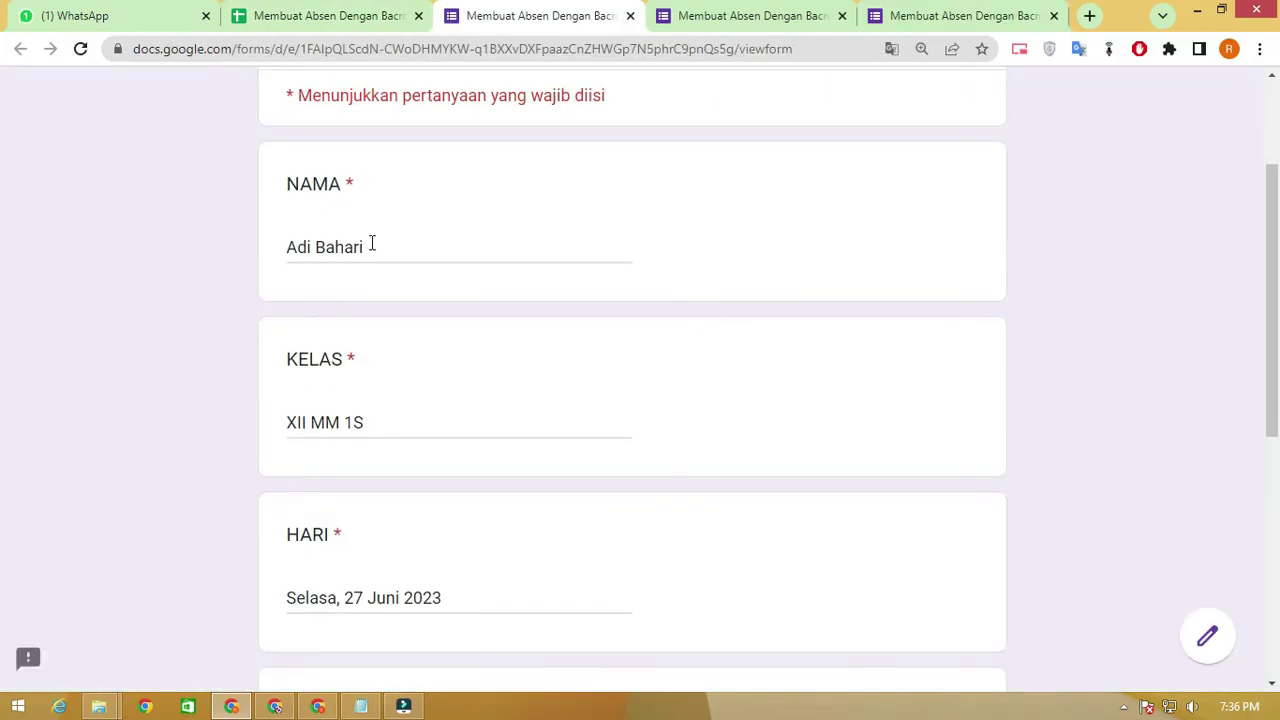
{"action": "scroll", "coordinate": [309, 303], "scroll_direction": "down", "scroll_amount": 2}
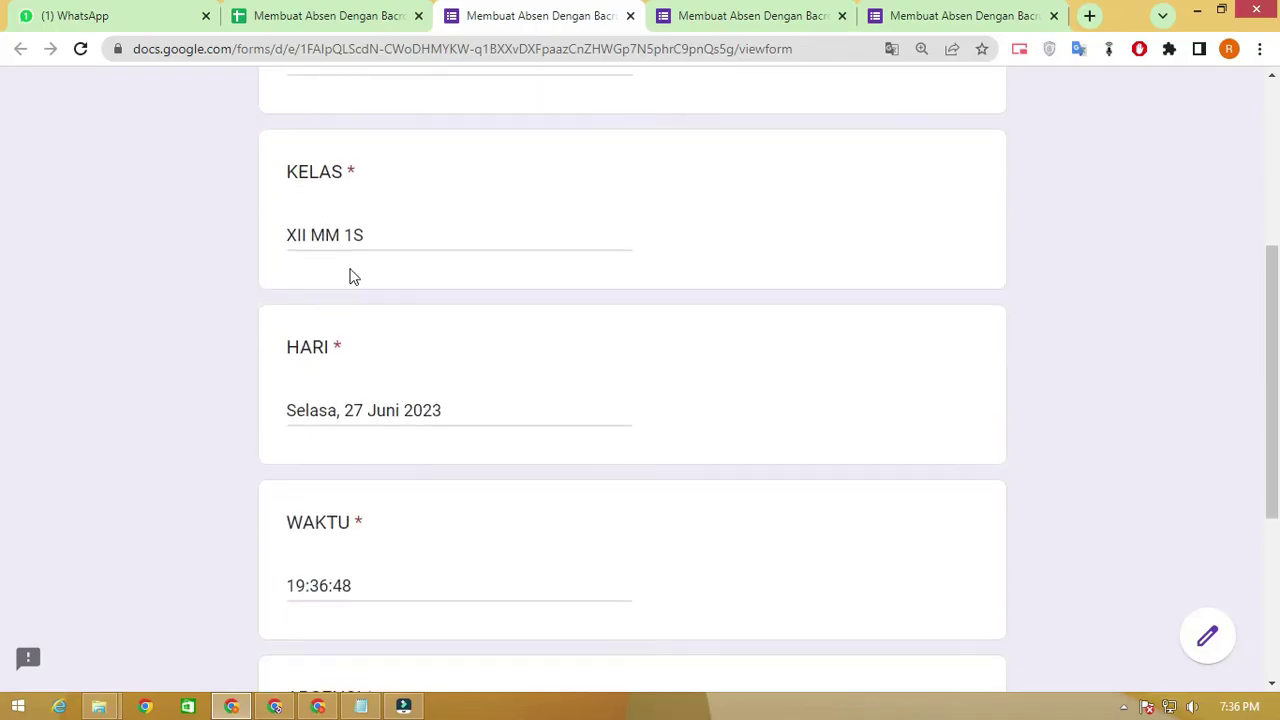
{"action": "scroll", "coordinate": [386, 397], "scroll_direction": "down", "scroll_amount": 2}
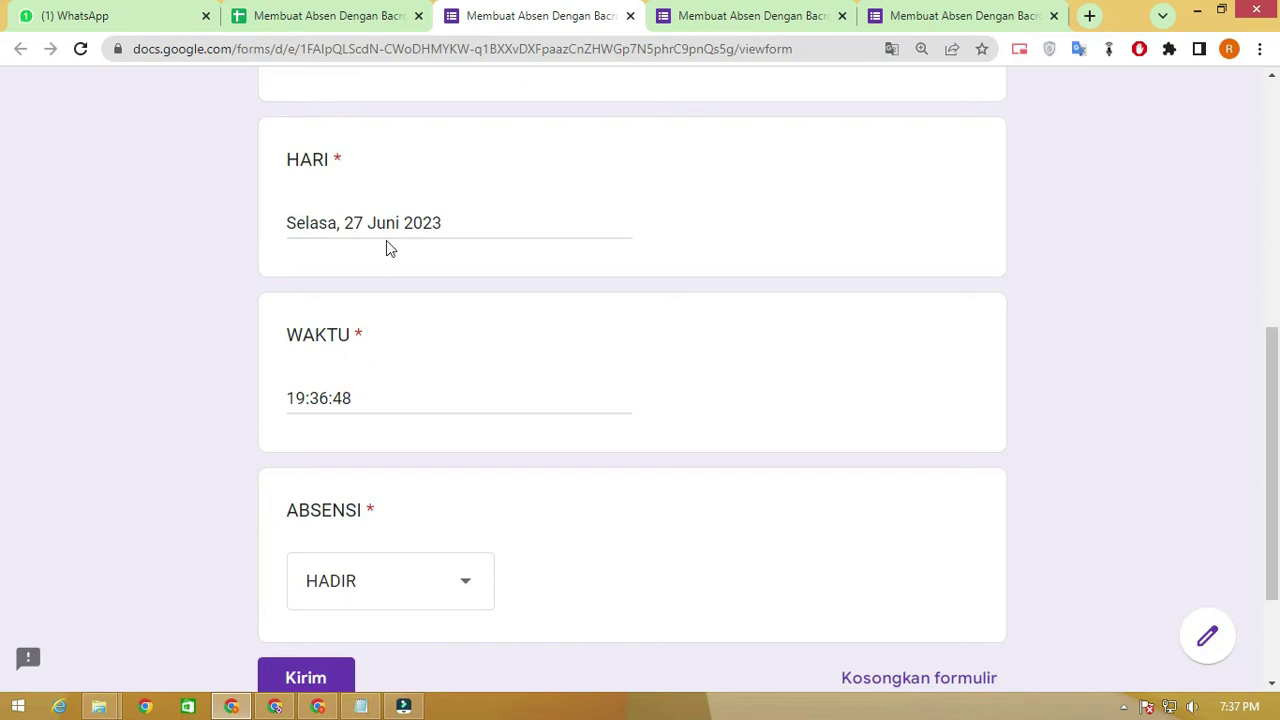
{"action": "scroll", "coordinate": [398, 391], "scroll_direction": "down", "scroll_amount": 1}
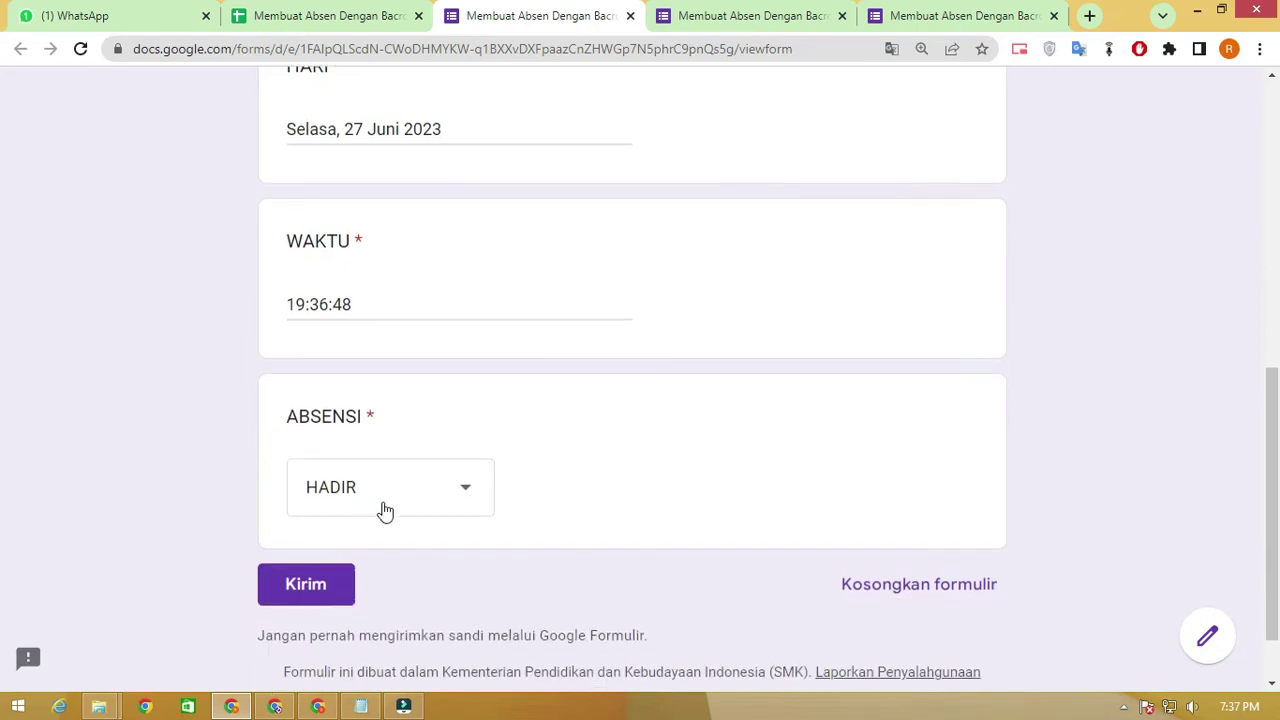
Delete the stray 'S' before &entry.1792073571 in G2's HYPERLINK formula
{"action": "left_click", "coordinate": [330, 16]}
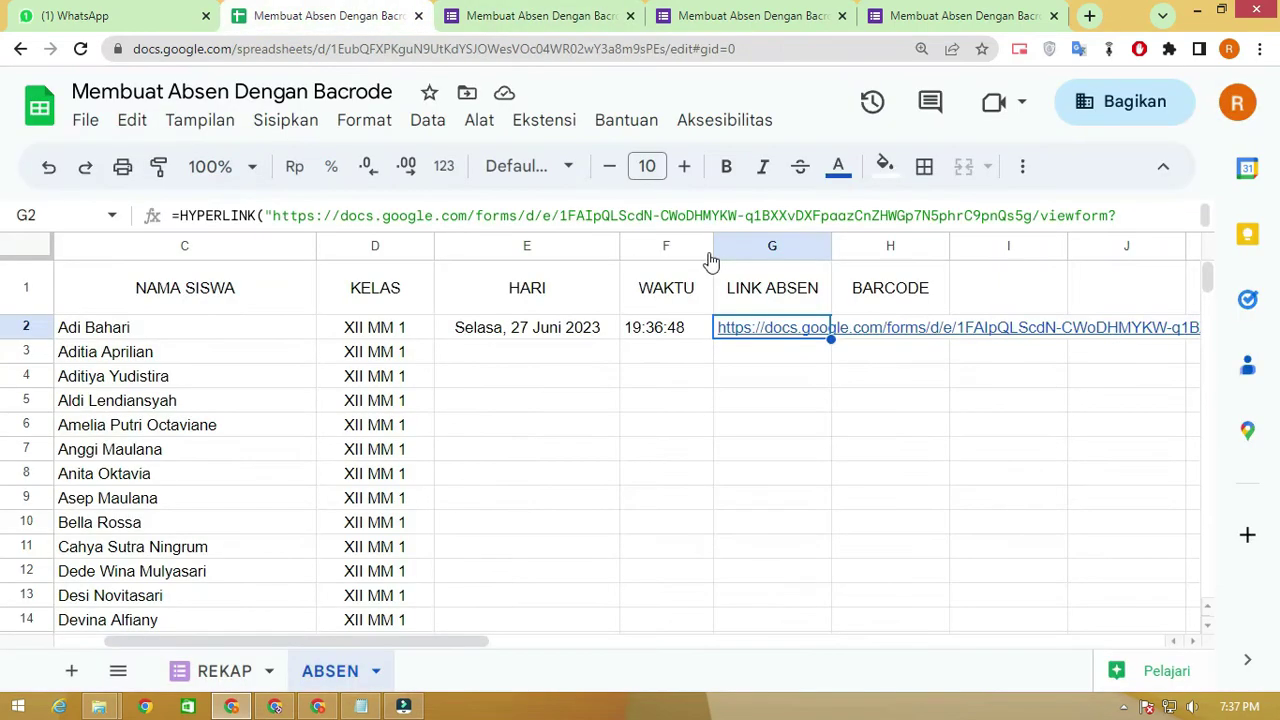
{"action": "left_click", "coordinate": [840, 378]}
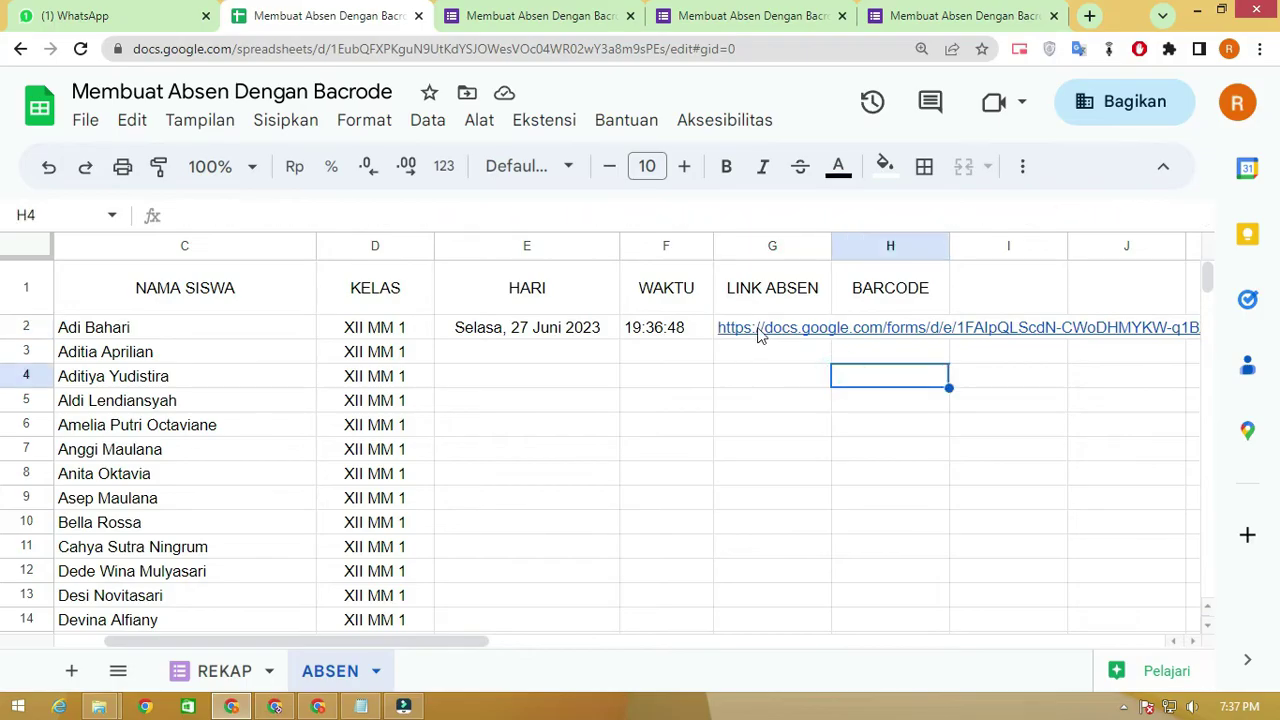
{"action": "left_click", "coordinate": [757, 327]}
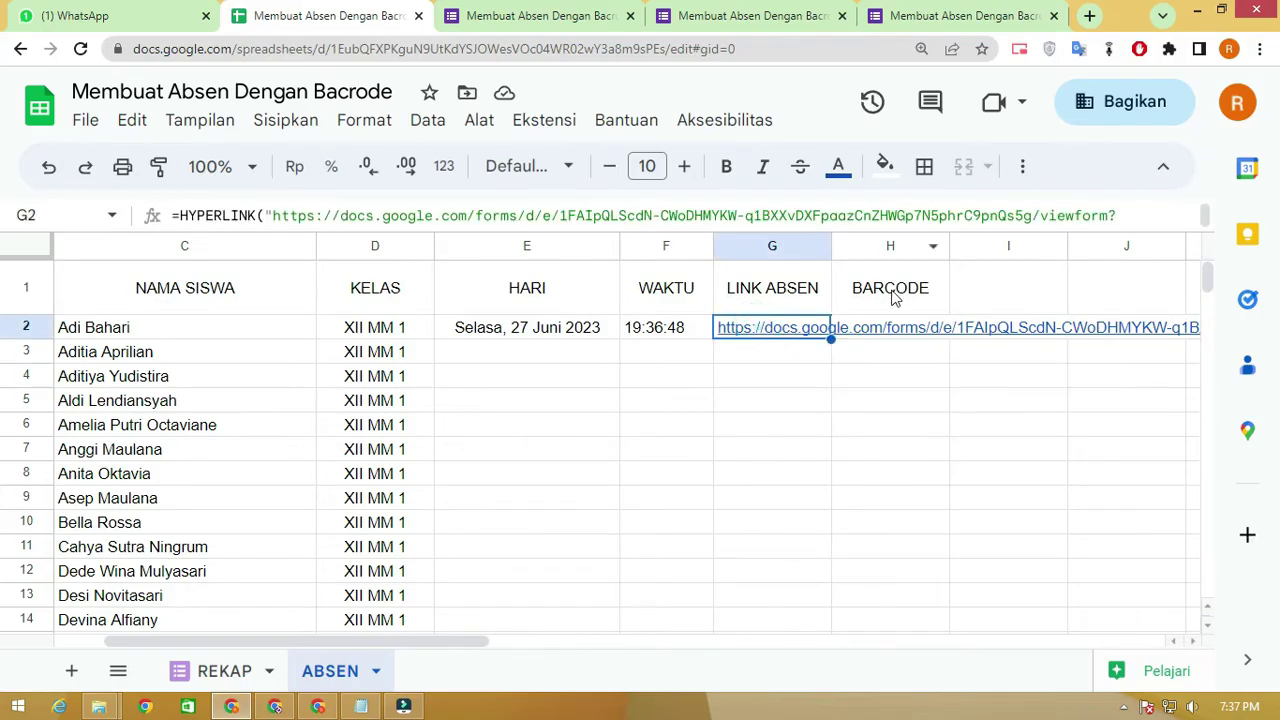
{"action": "left_click", "coordinate": [675, 213]}
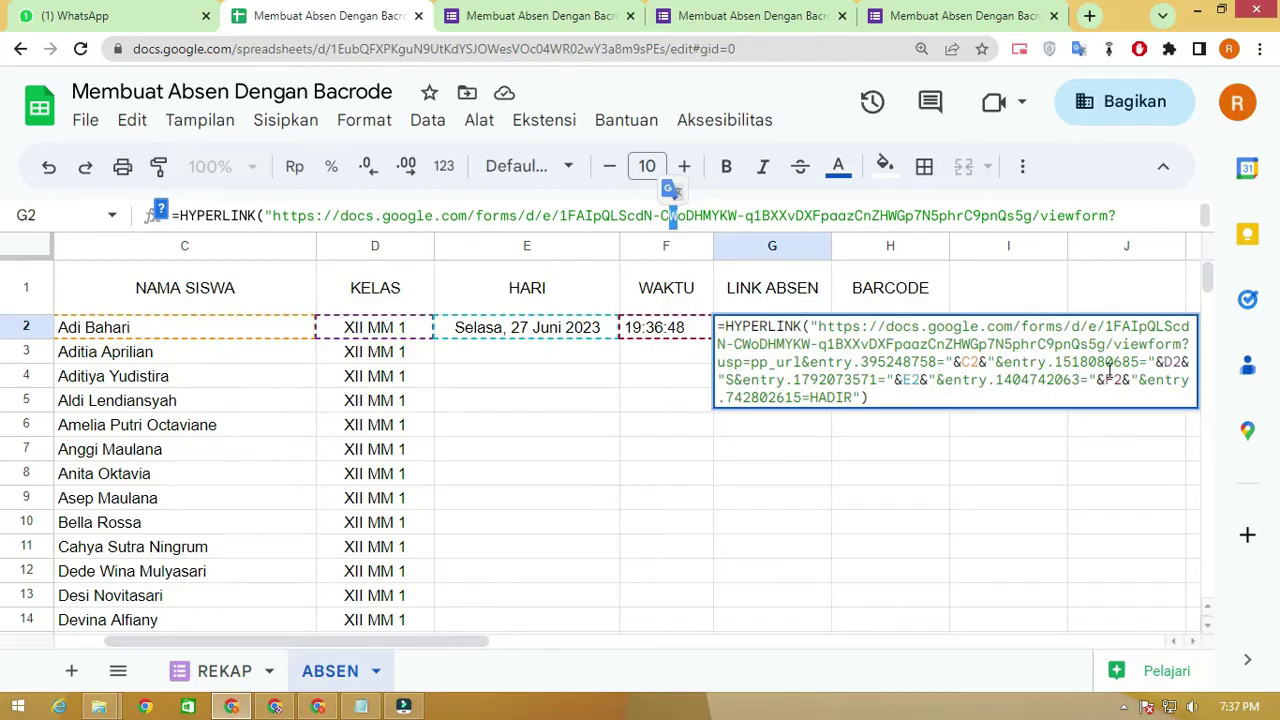
{"action": "left_click", "coordinate": [734, 379]}
{"action": "key", "text": "BackSpace"}
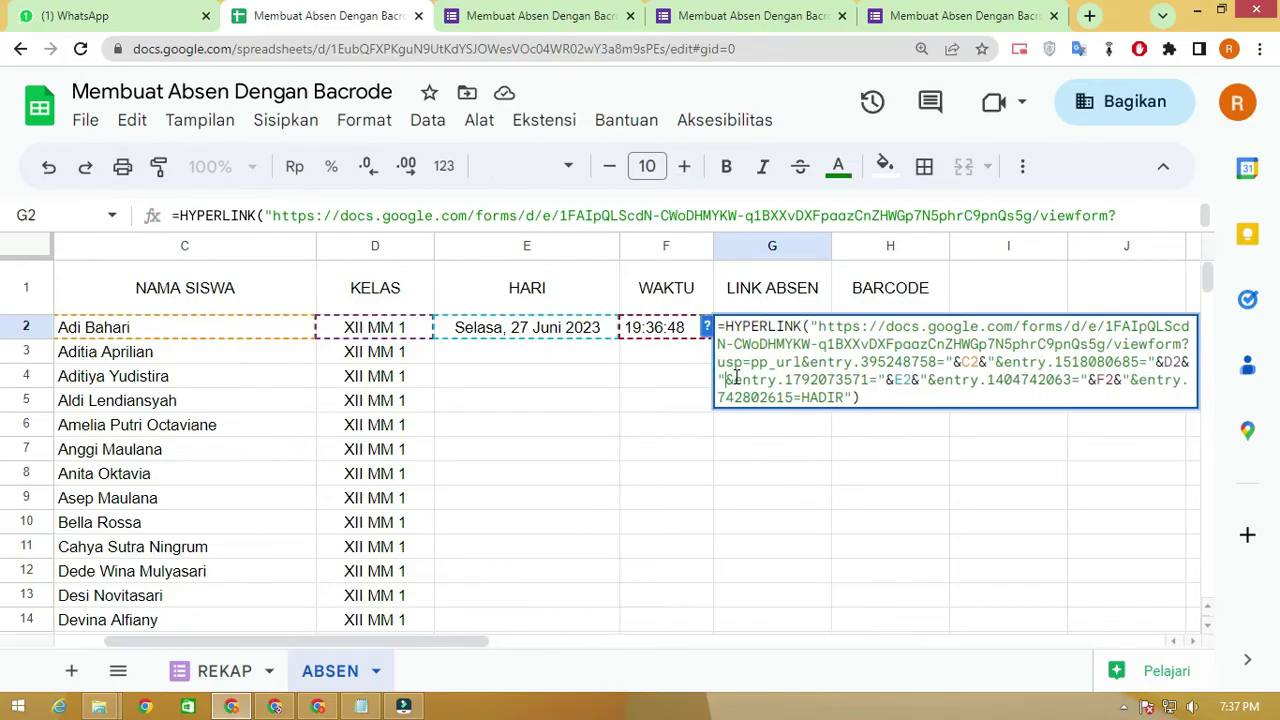
{"action": "key", "text": "Return"}
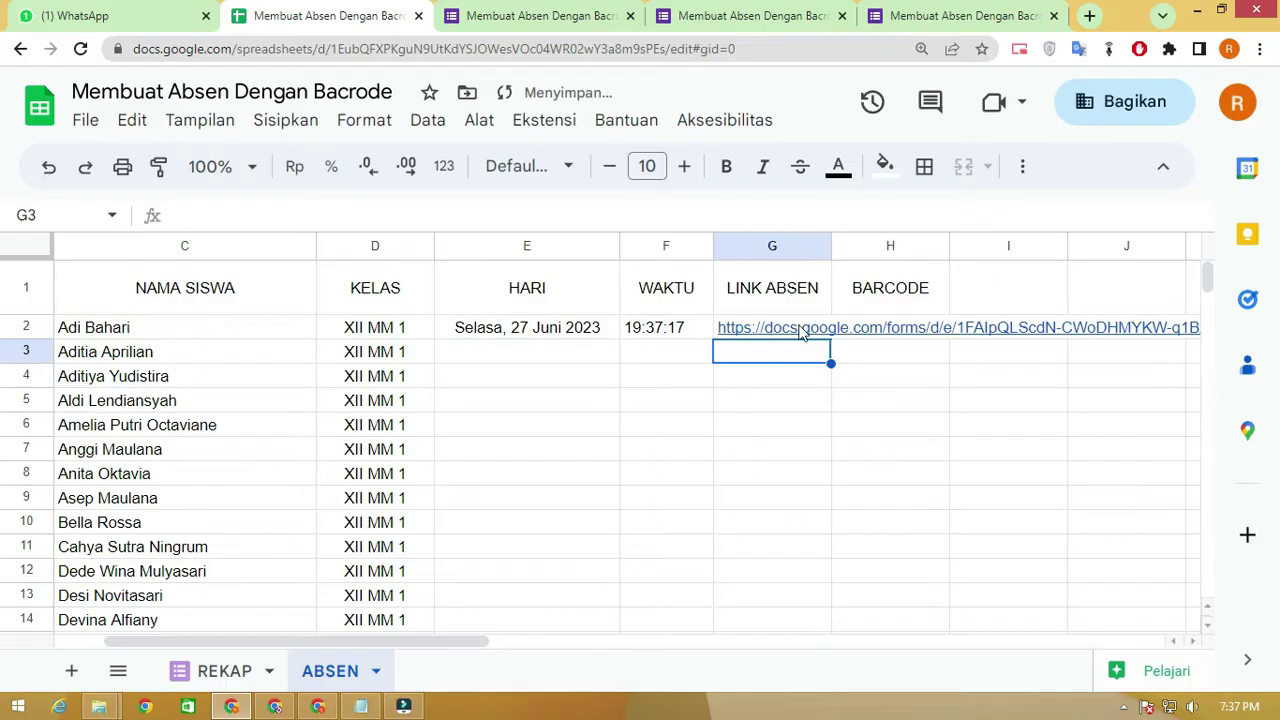
{"action": "left_click", "coordinate": [768, 246]}
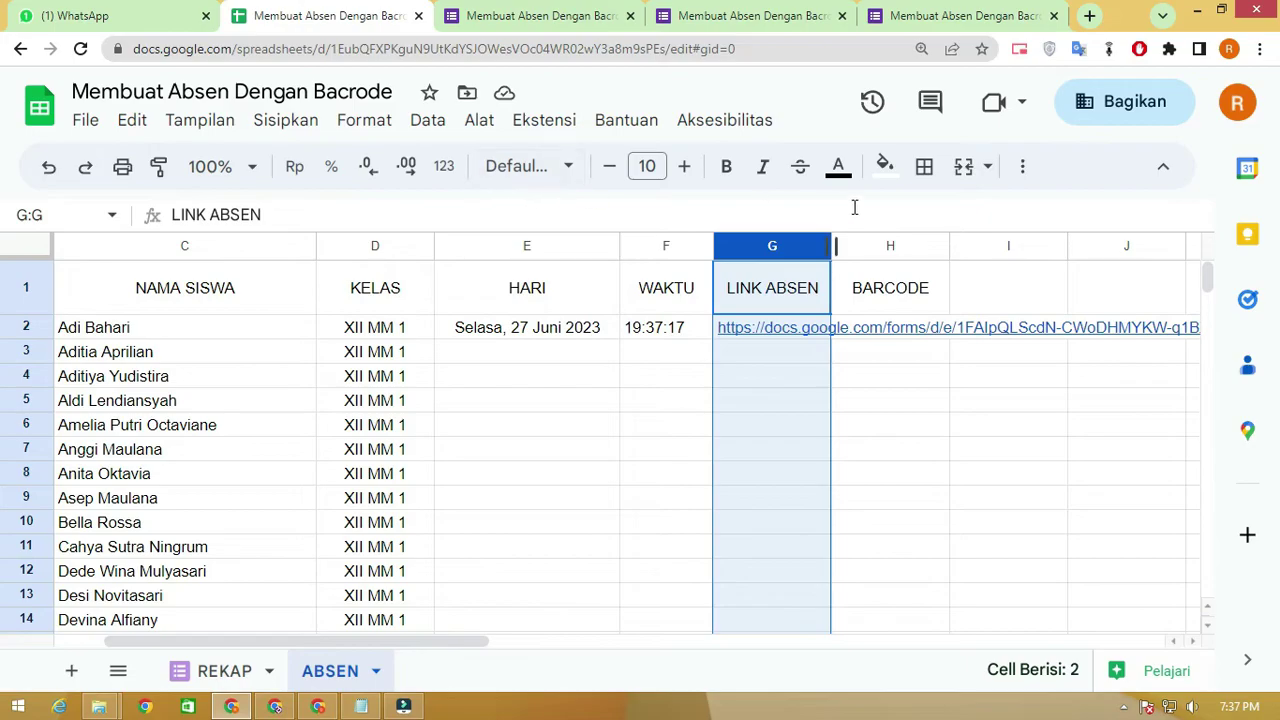
Set text wrapping to Clip for the long links in column G
{"action": "left_click", "coordinate": [1021, 166]}
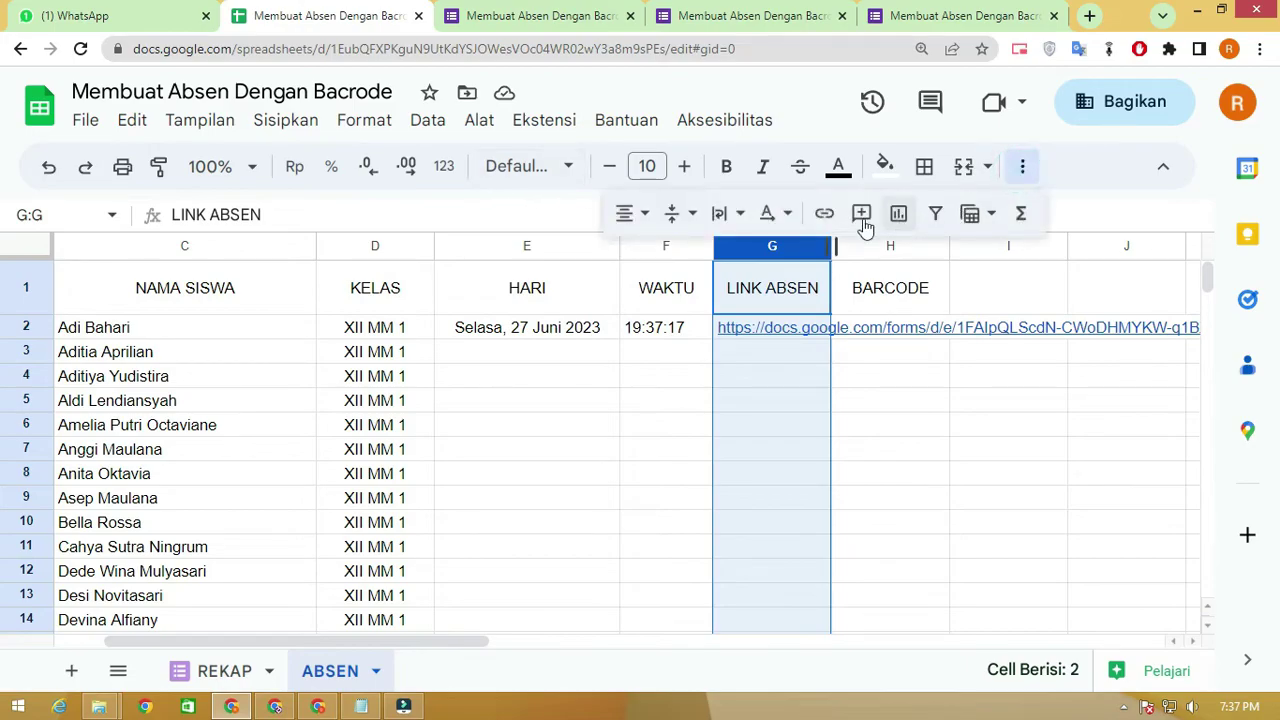
{"action": "left_click", "coordinate": [768, 216]}
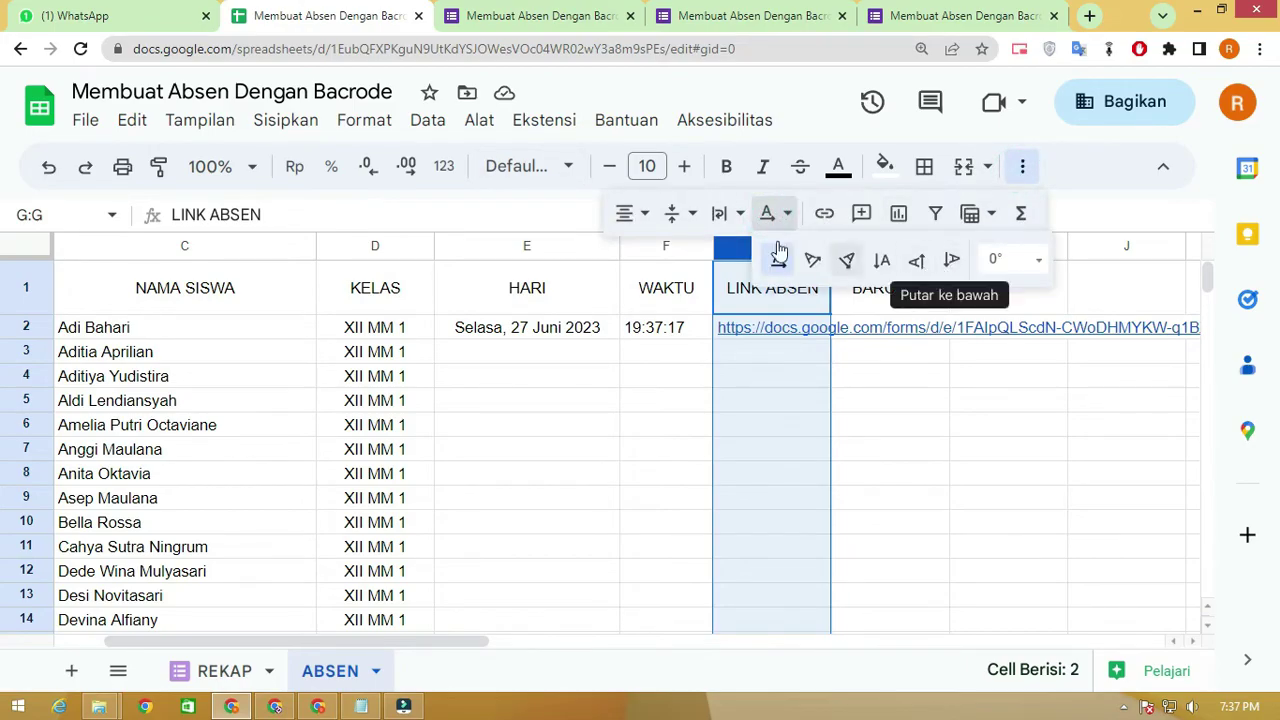
{"action": "left_click", "coordinate": [722, 215]}
{"action": "left_click", "coordinate": [798, 258]}
{"action": "left_click", "coordinate": [885, 426]}
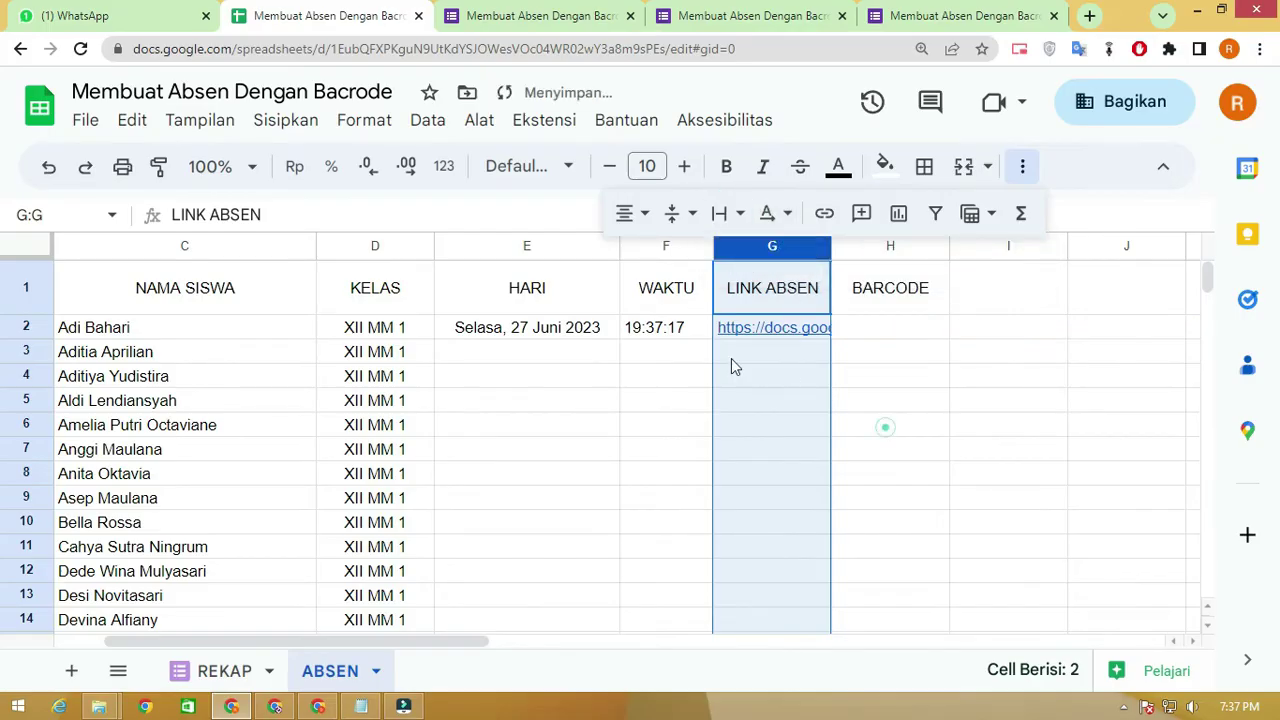
{"action": "scroll", "coordinate": [725, 360], "scroll_direction": "down", "scroll_amount": 1}
{"action": "left_click", "coordinate": [975, 322]}
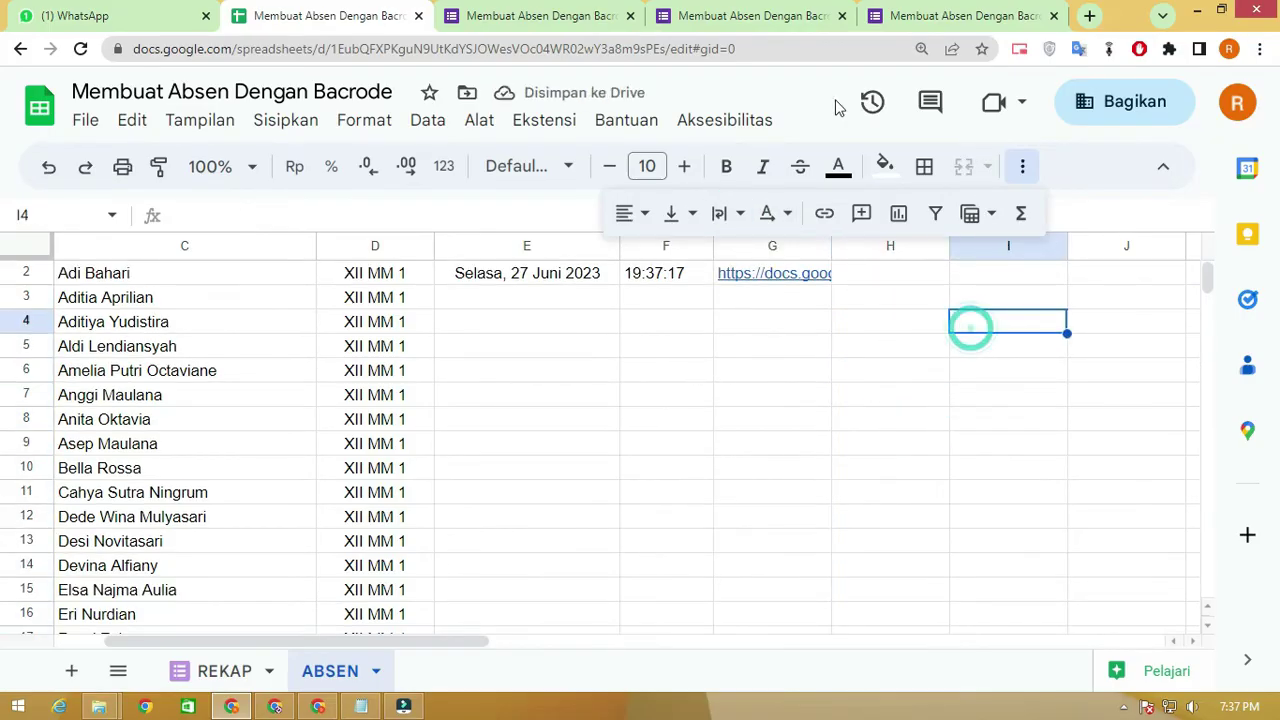
Fill the HARI, WAKTU and LINK ABSEN formulas from E2:G2 down to row 35
{"action": "key", "text": "ctrl+minus"}
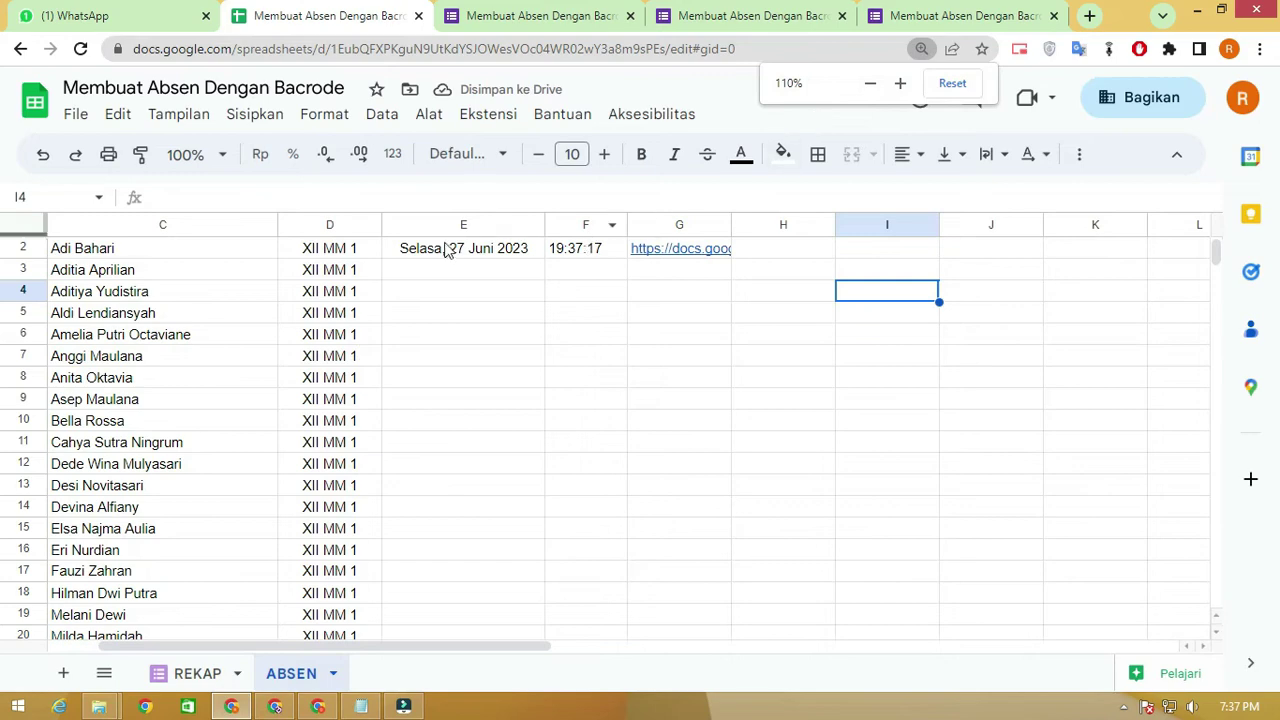
{"action": "scroll", "coordinate": [434, 264], "scroll_direction": "up", "scroll_amount": 1}
{"action": "left_click_drag", "start_coordinate": [423, 296], "coordinate": [723, 305]}
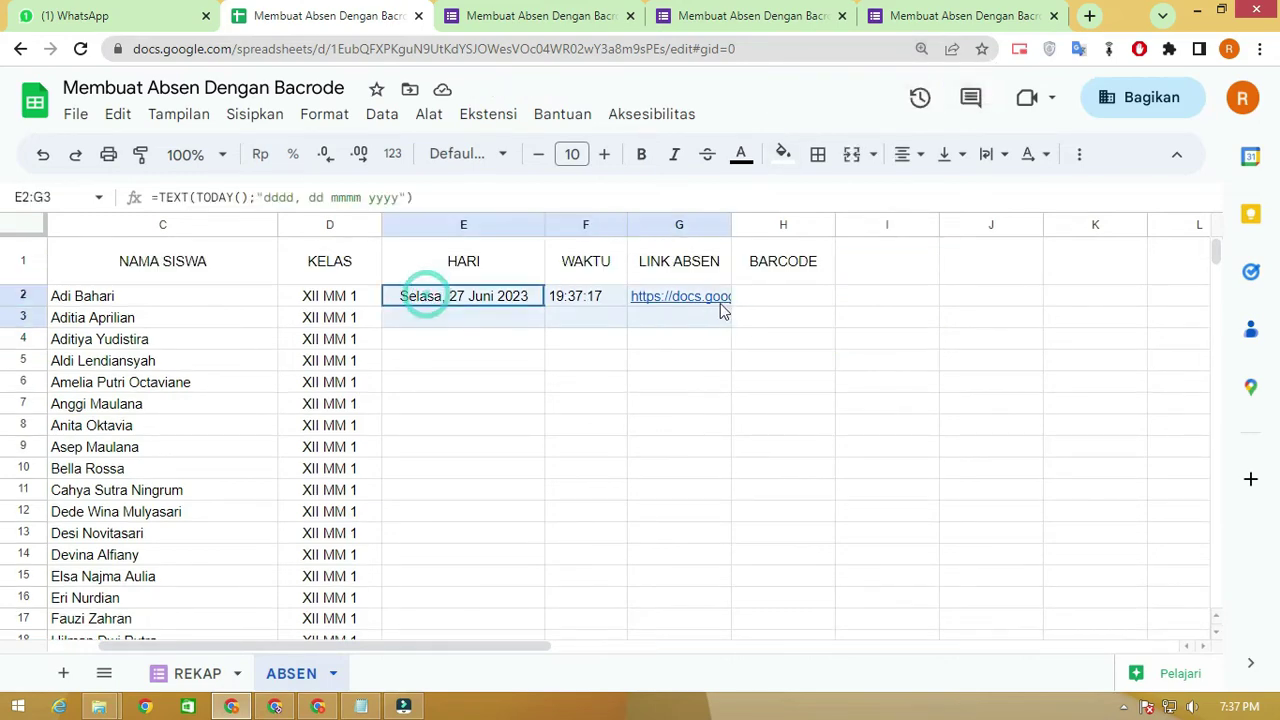
{"action": "mouse_move", "coordinate": [728, 362]}
{"action": "left_mouse_down"}
{"action": "mouse_move", "coordinate": [689, 697]}
{"action": "mouse_move", "coordinate": [706, 350]}
{"action": "left_mouse_up"}
{"action": "scroll", "coordinate": [706, 350], "scroll_direction": "up", "scroll_amount": 10}
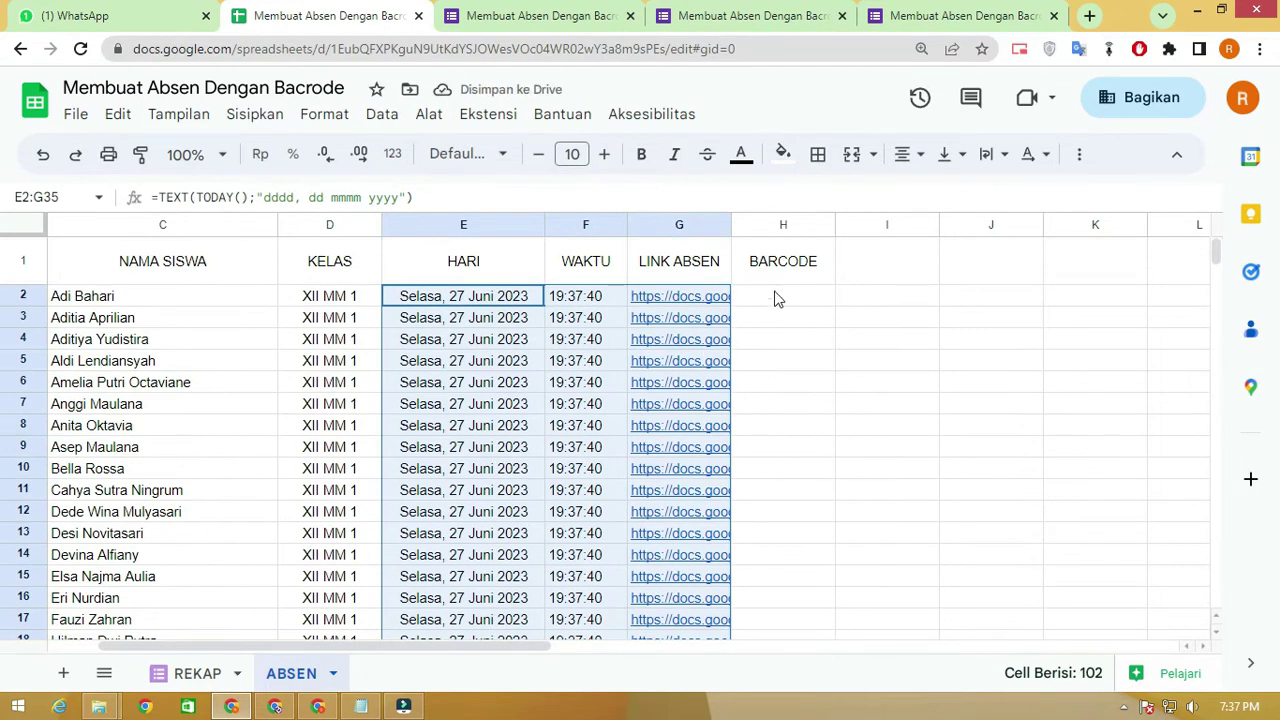
{"action": "left_click", "coordinate": [775, 297]}
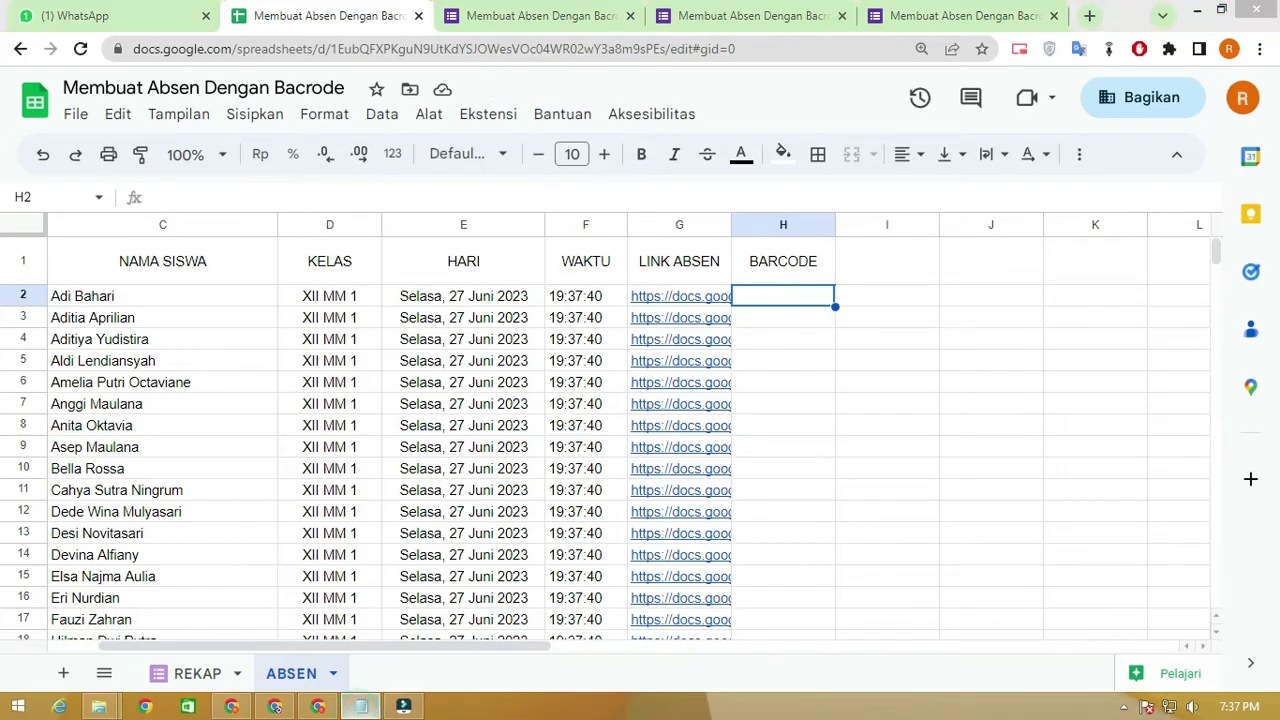
Copy the =image(...) QR-code formula from the Notepad note and begin editing H2
{"action": "left_click", "coordinate": [361, 706]}
{"action": "left_click_drag", "start_coordinate": [752, 149], "coordinate": [967, 208]}
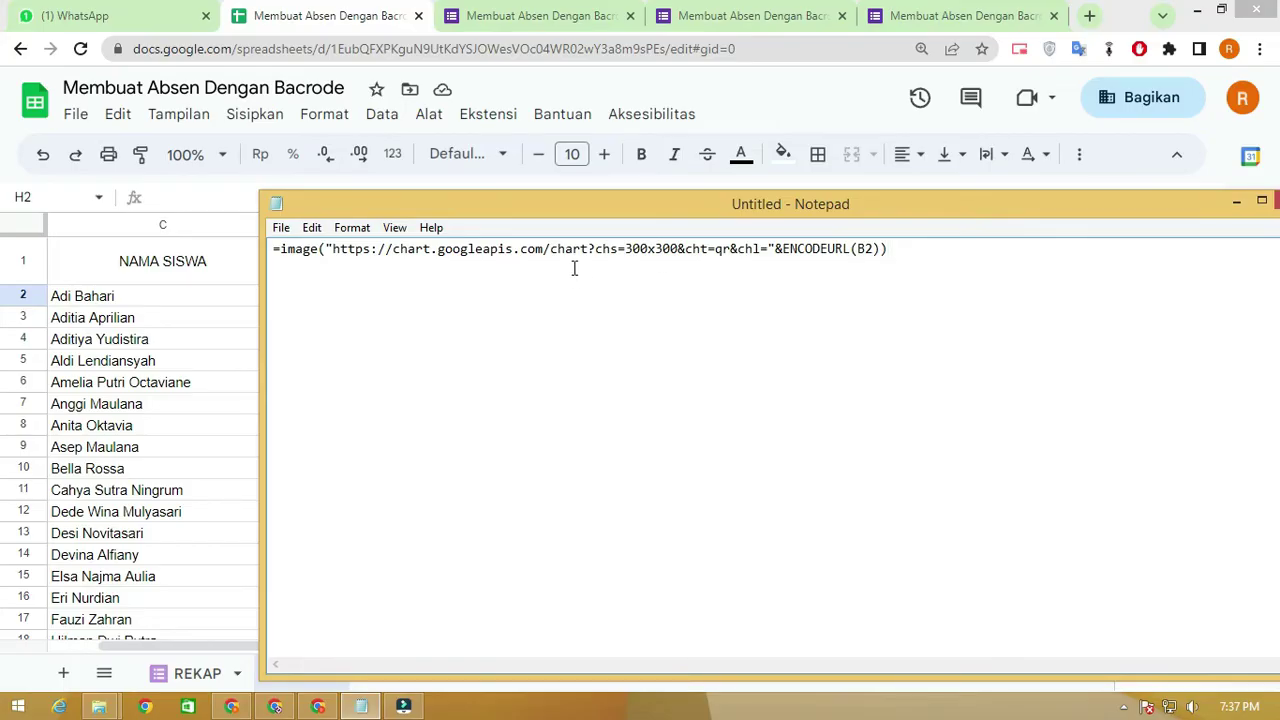
{"action": "left_click_drag", "start_coordinate": [933, 261], "coordinate": [256, 227]}
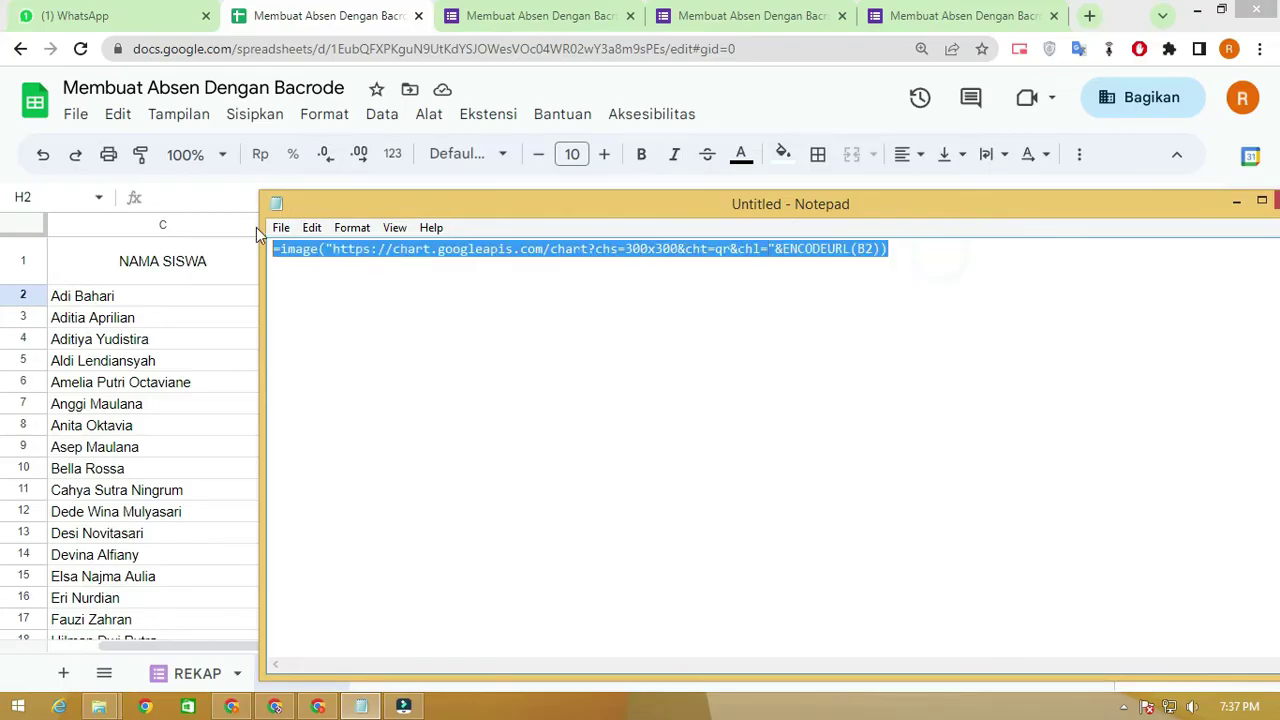
{"action": "right_click", "coordinate": [353, 260]}
{"action": "left_click", "coordinate": [433, 314]}
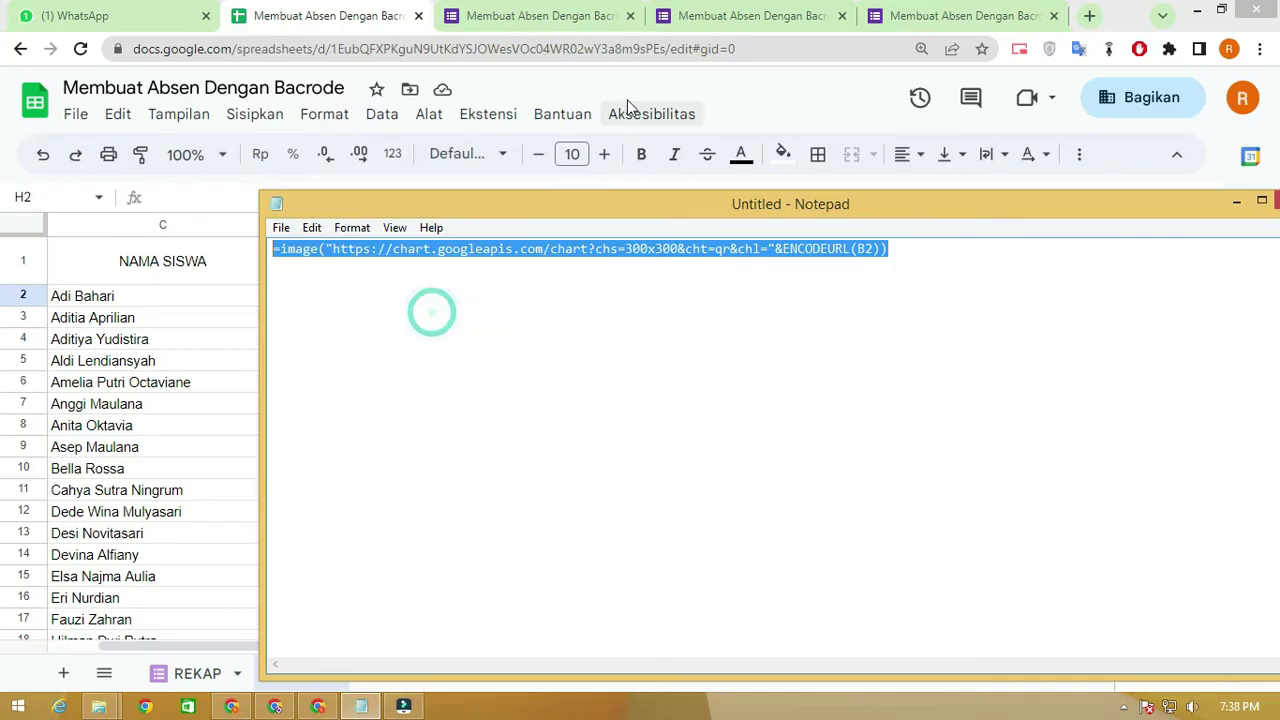
{"action": "left_click", "coordinate": [627, 99]}
{"action": "left_click", "coordinate": [662, 196]}
Paste the QR formula into H2, changing ENCODEURL(B2) to ENCODEURL(G2)
{"action": "key", "text": "ctrl+v"}
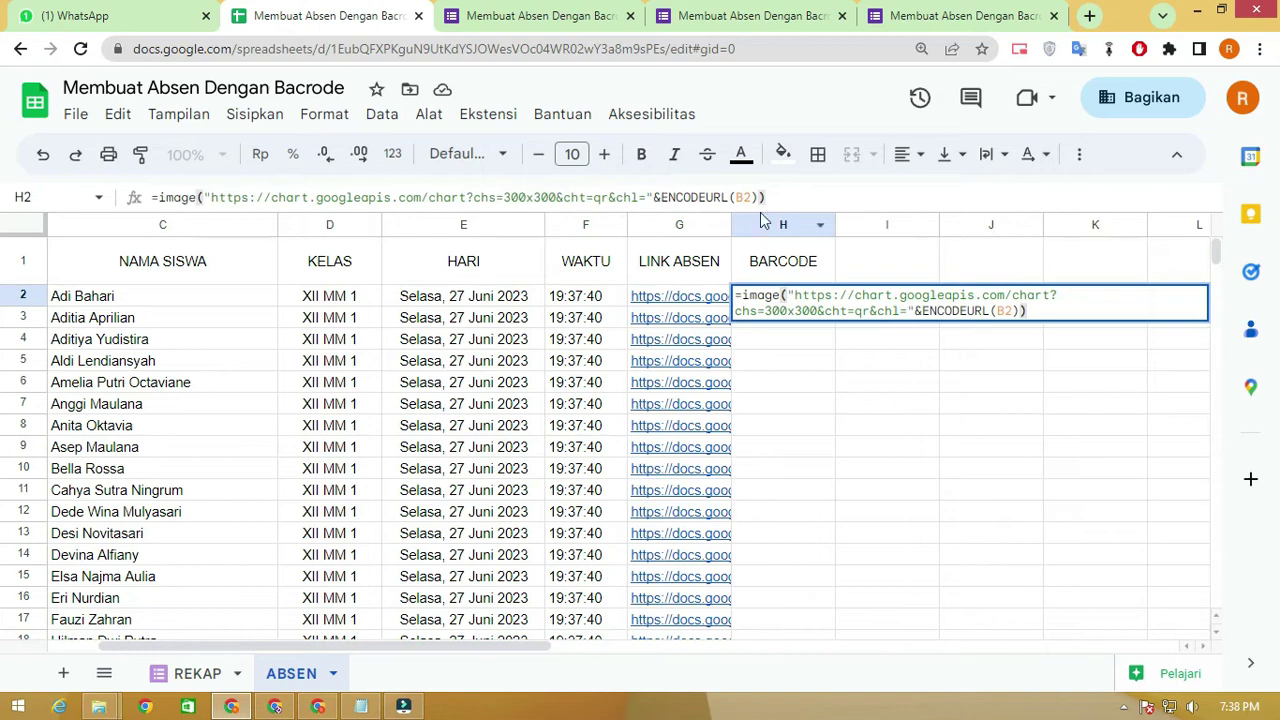
{"action": "double_click", "coordinate": [743, 197]}
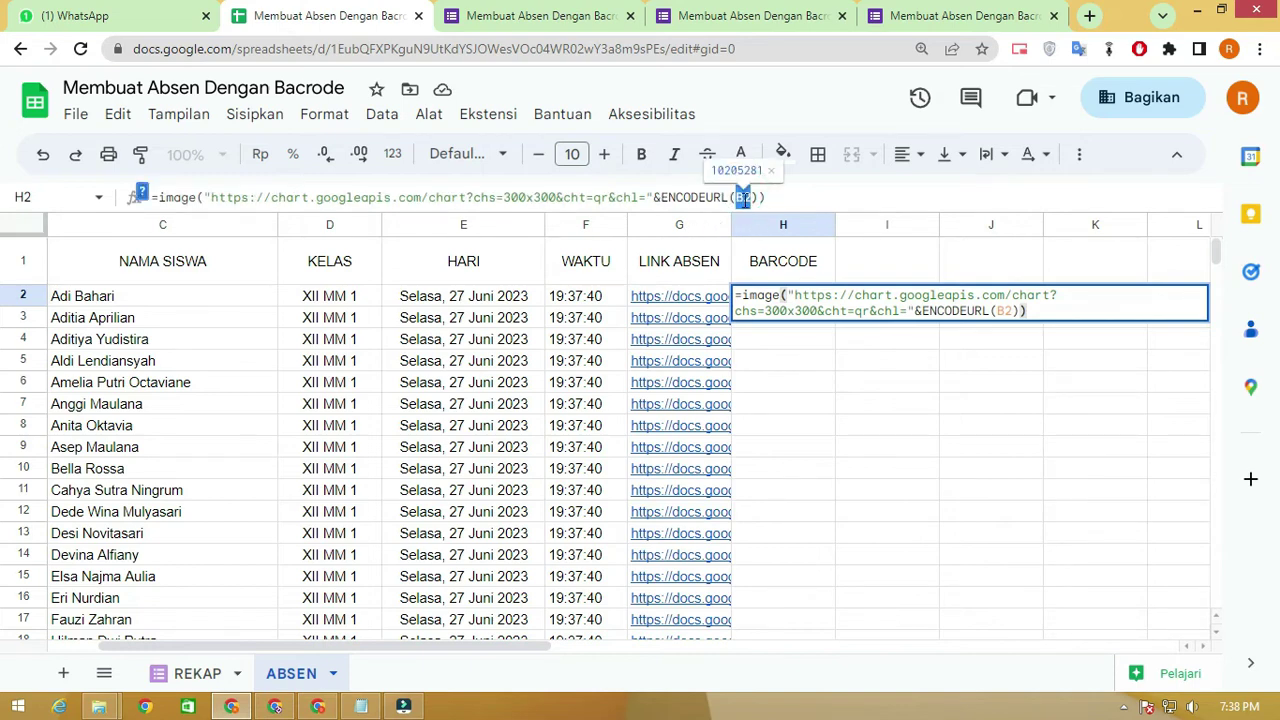
{"action": "left_click", "coordinate": [744, 198]}
{"action": "key", "text": "BackSpace"}
{"action": "type", "text": "g"}
{"action": "key", "text": "Return"}
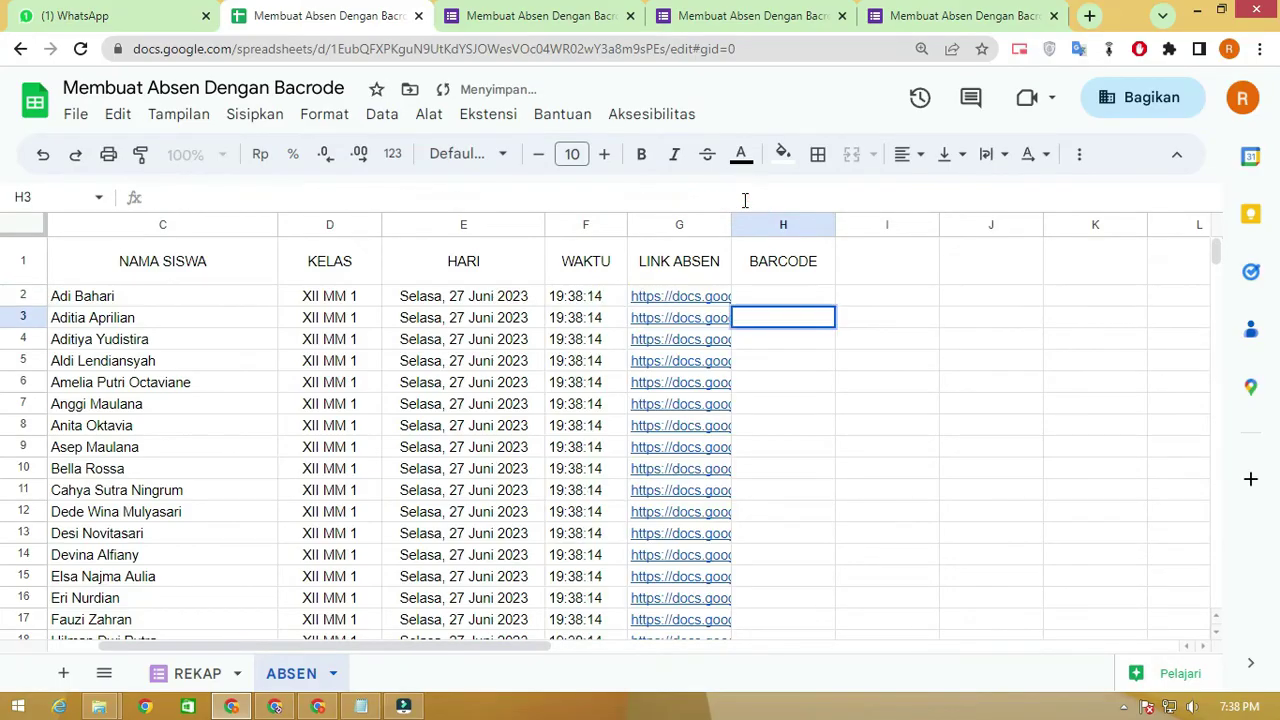
{"action": "double_click", "coordinate": [745, 296]}
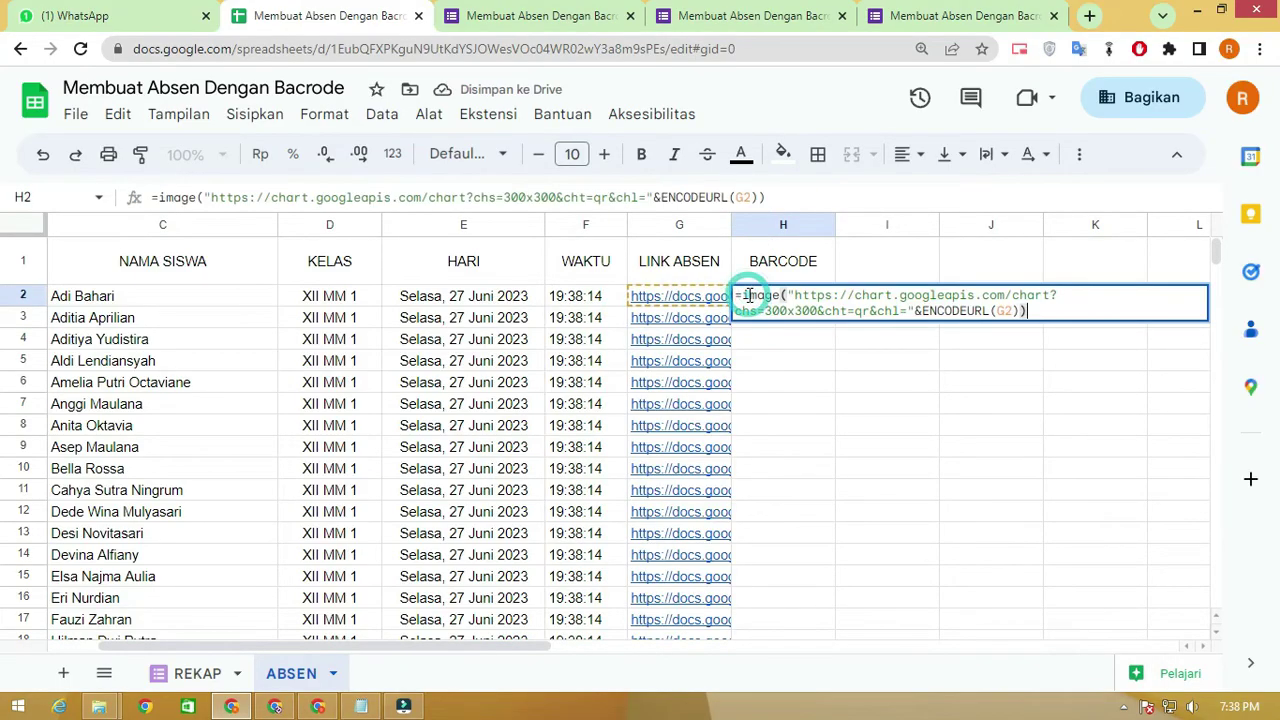
{"action": "left_click", "coordinate": [829, 374]}
Centre-align the BARCODE column H
{"action": "left_click", "coordinate": [789, 227]}
{"action": "left_click", "coordinate": [908, 154]}
{"action": "left_click", "coordinate": [932, 196]}
{"action": "left_click", "coordinate": [913, 304]}
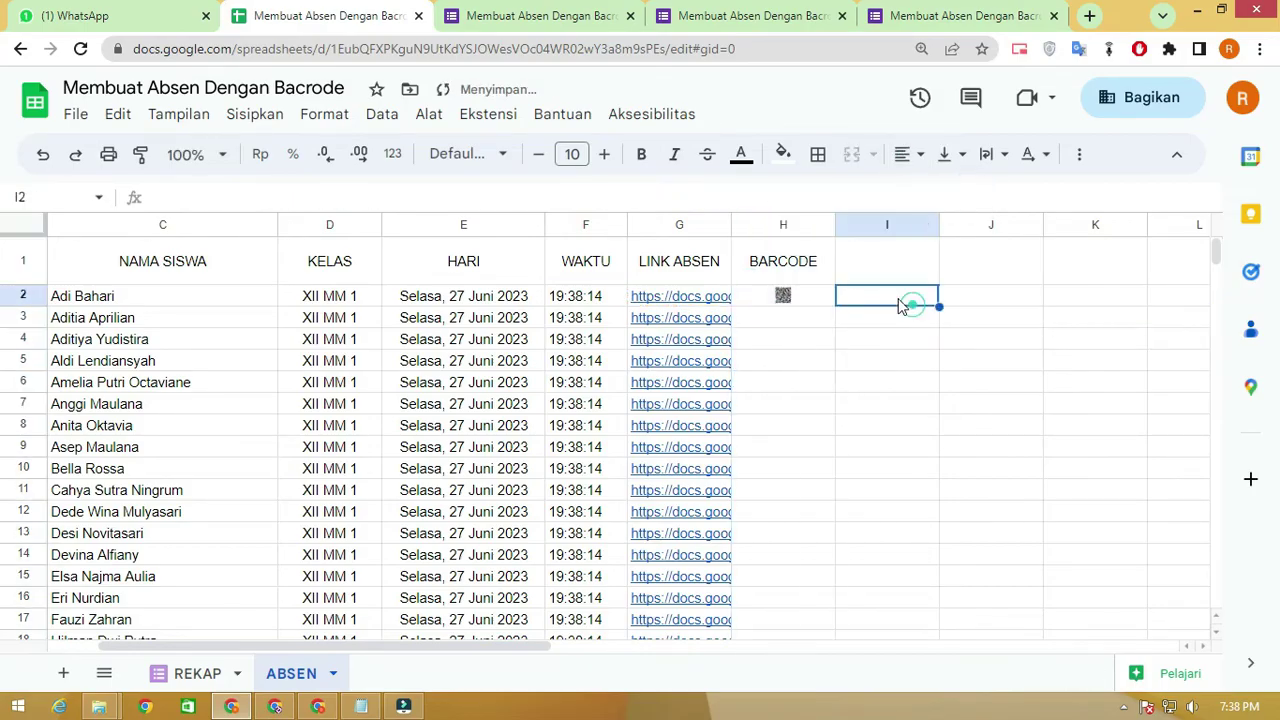
{"action": "left_click", "coordinate": [20, 296]}
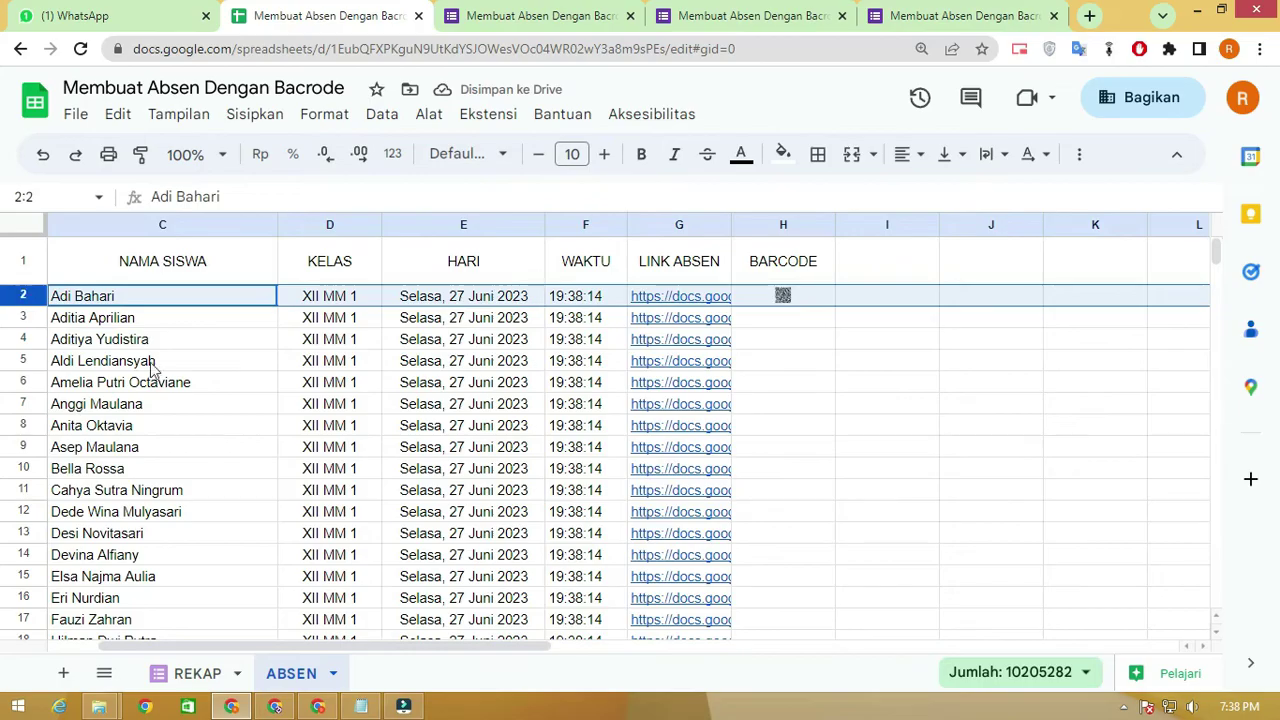
Set rows 2–35 to a custom height of 50 pixels
{"action": "scroll", "coordinate": [145, 370], "scroll_direction": "down", "scroll_amount": 5}
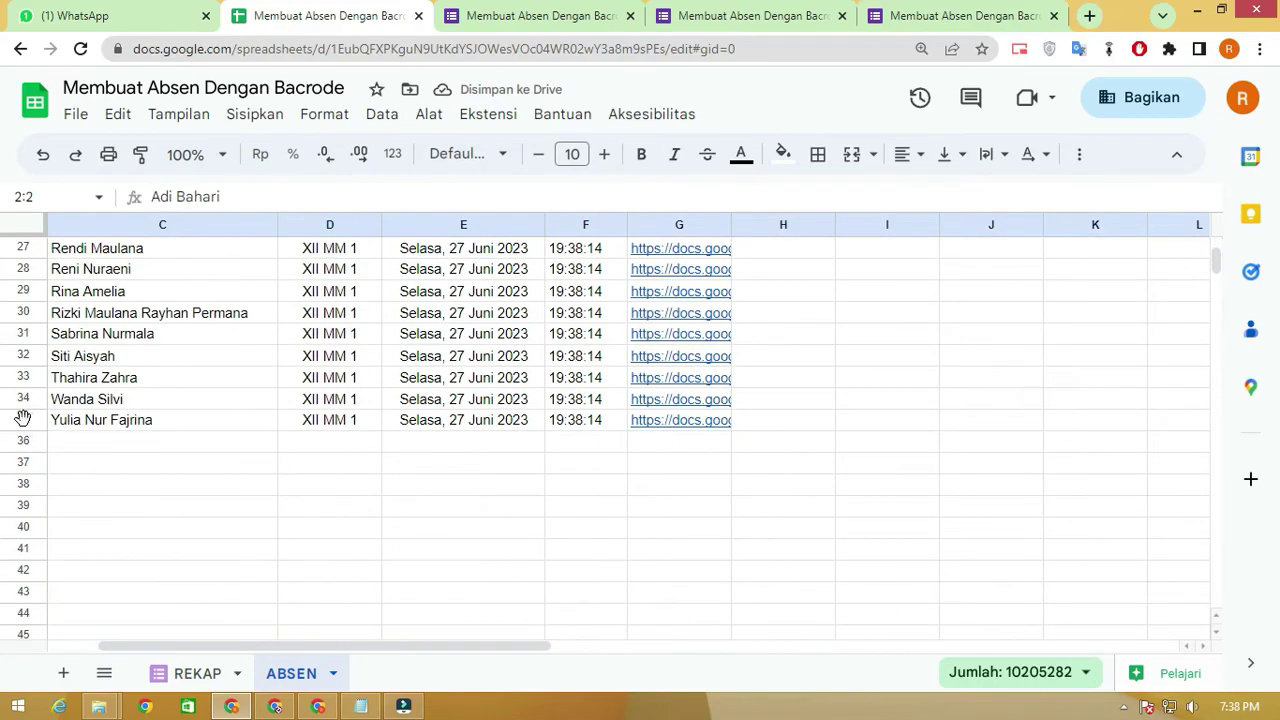
{"action": "left_click", "coordinate": [22, 420], "text": "shift"}
{"action": "right_click", "coordinate": [22, 420]}
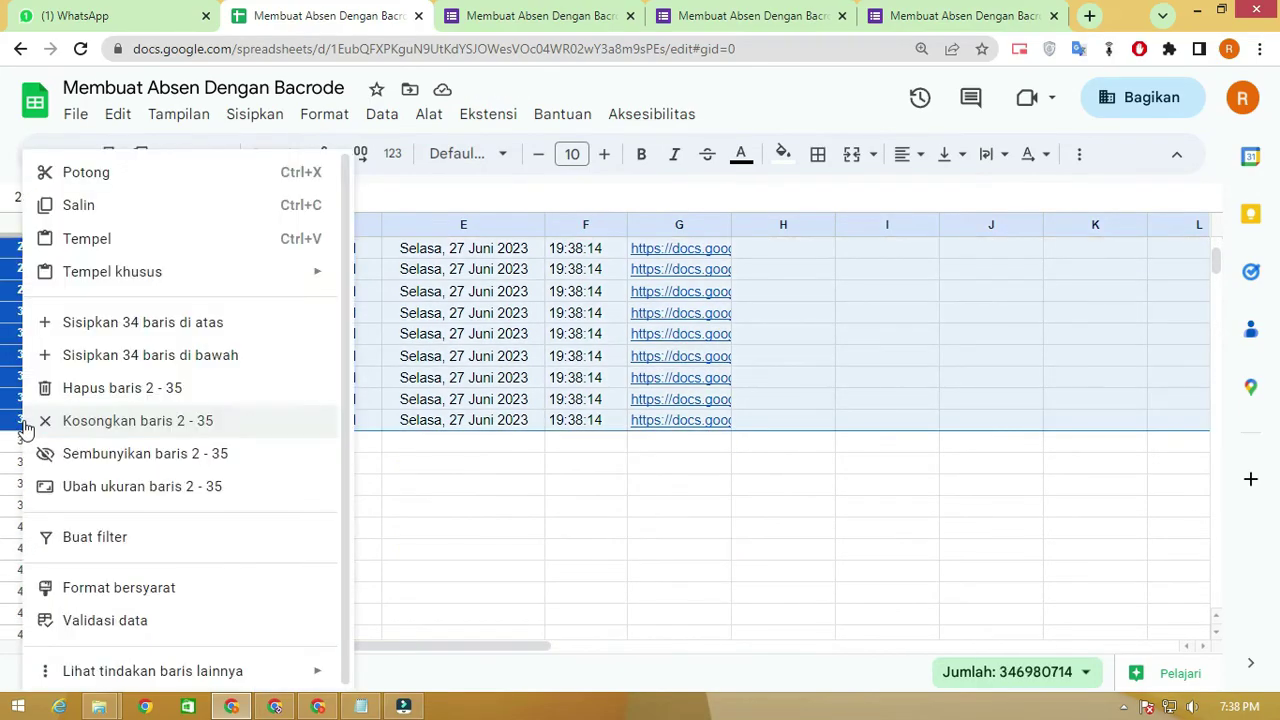
{"action": "left_click", "coordinate": [92, 488]}
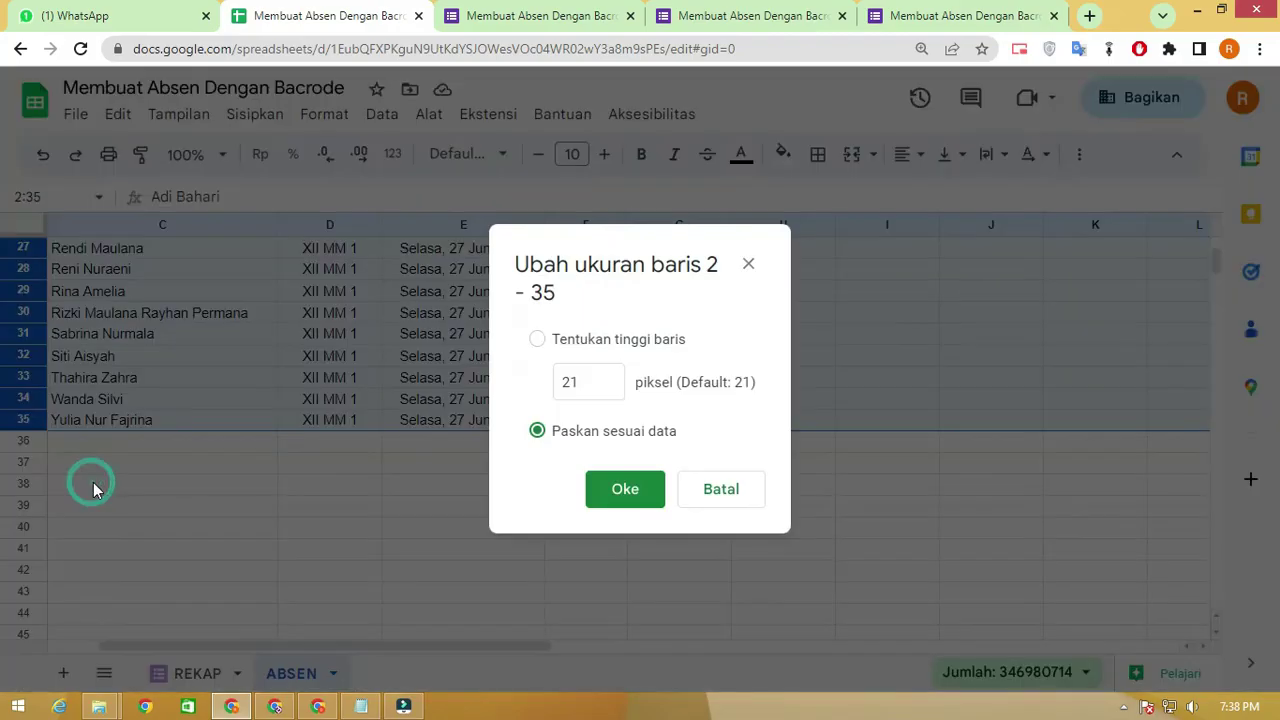
{"action": "left_click", "coordinate": [537, 339]}
{"action": "type", "text": "50"}
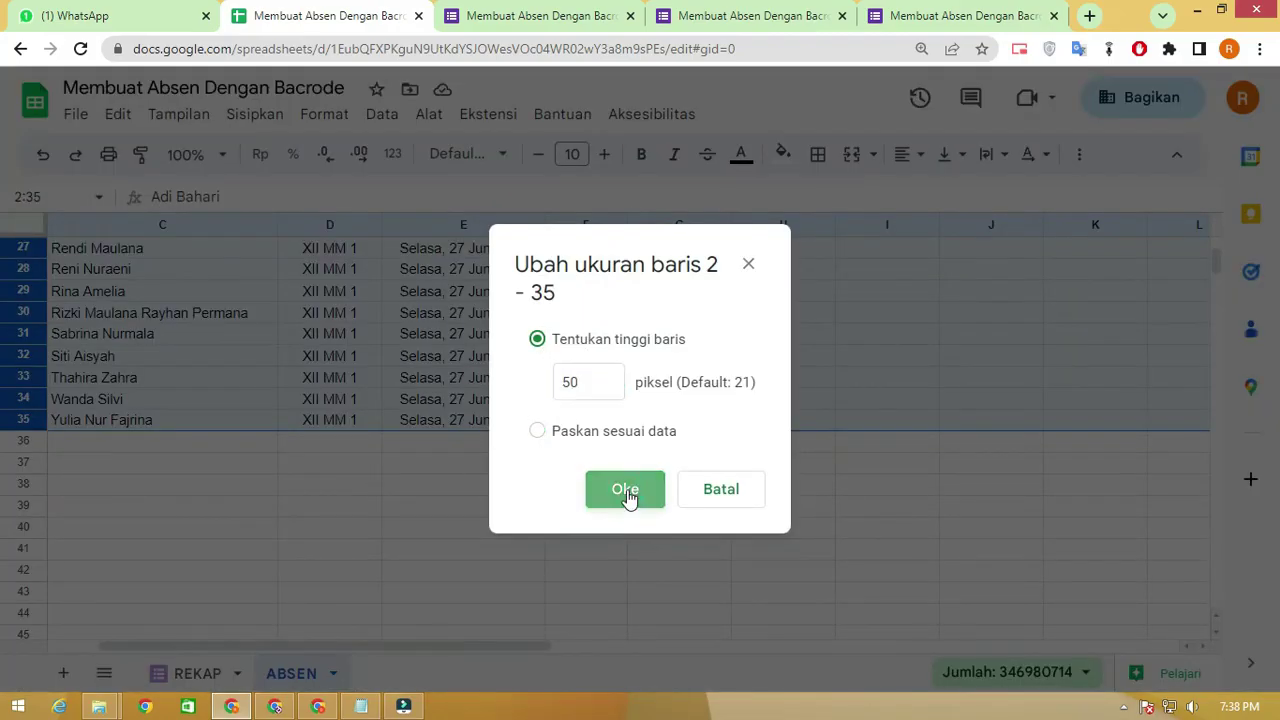
{"action": "left_click", "coordinate": [625, 489]}
{"action": "scroll", "coordinate": [875, 470], "scroll_direction": "up", "scroll_amount": 5}
{"action": "scroll", "coordinate": [875, 470], "scroll_direction": "up", "scroll_amount": 5}
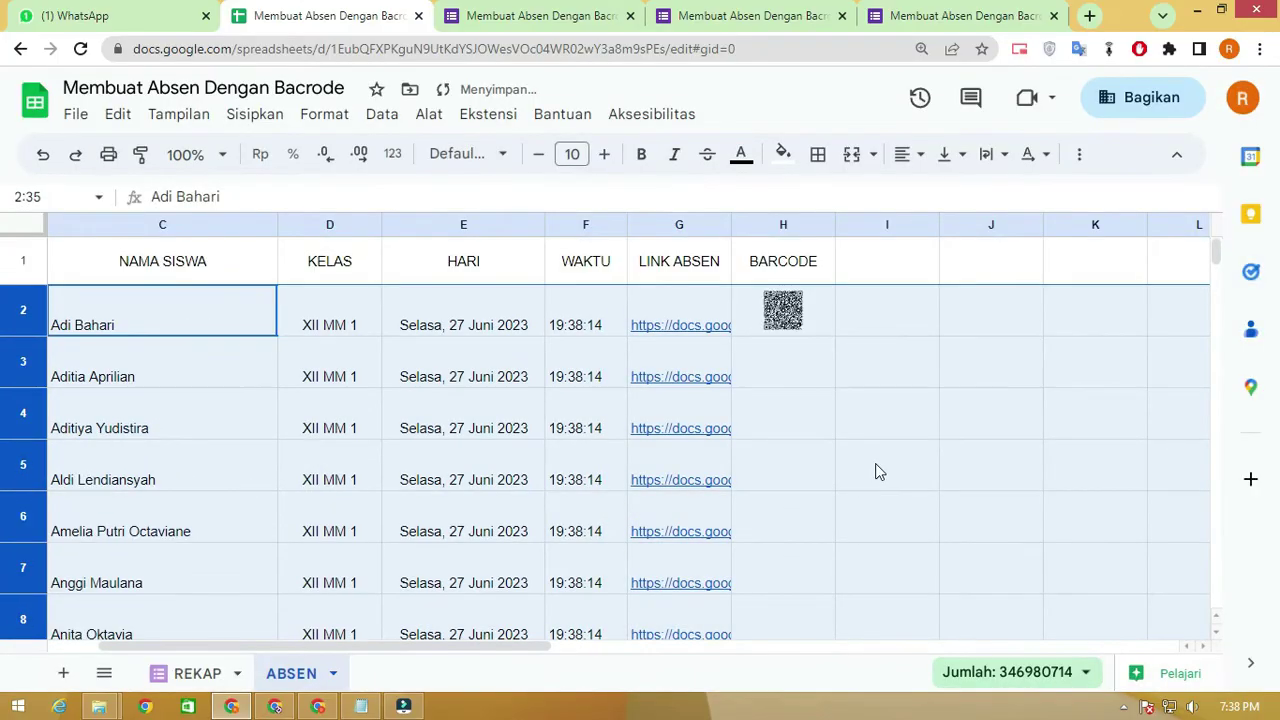
{"action": "left_click", "coordinate": [795, 312]}
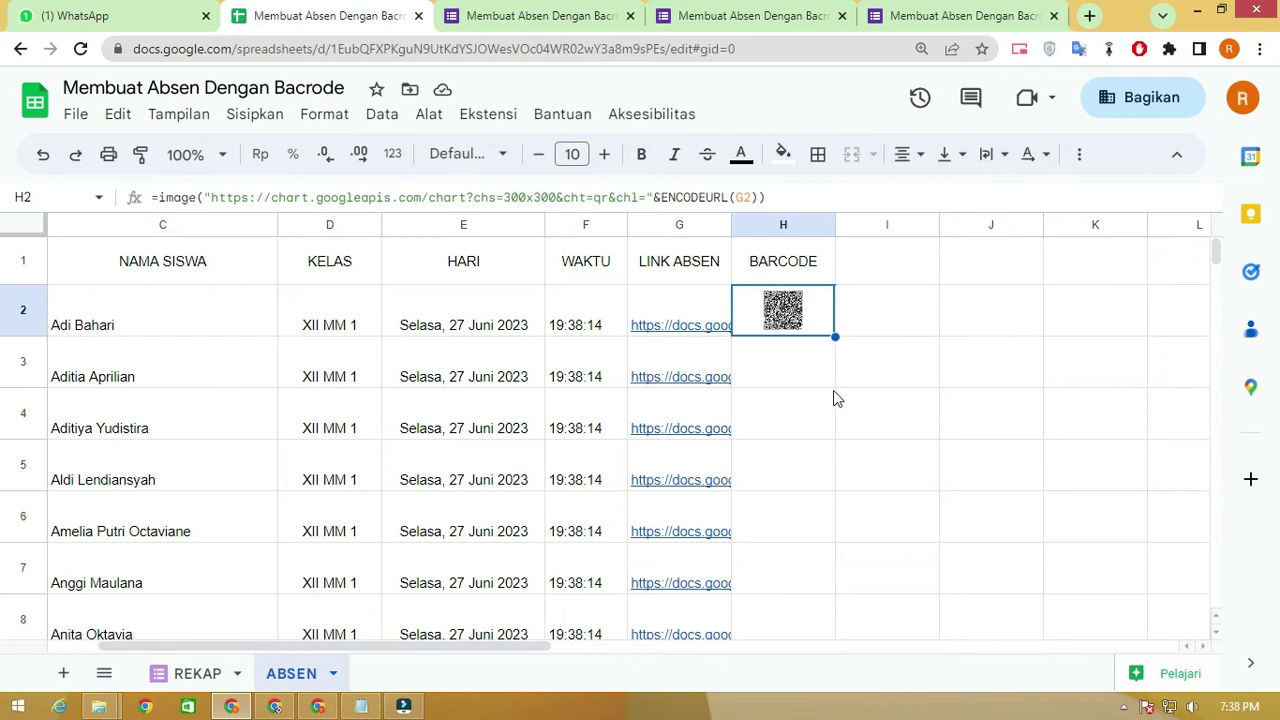
Resize rows 2–35 to 75 pixels and zoom in on H2's QR code
{"action": "left_click", "coordinate": [23, 312]}
{"action": "scroll", "coordinate": [80, 420], "scroll_direction": "down", "scroll_amount": 10}
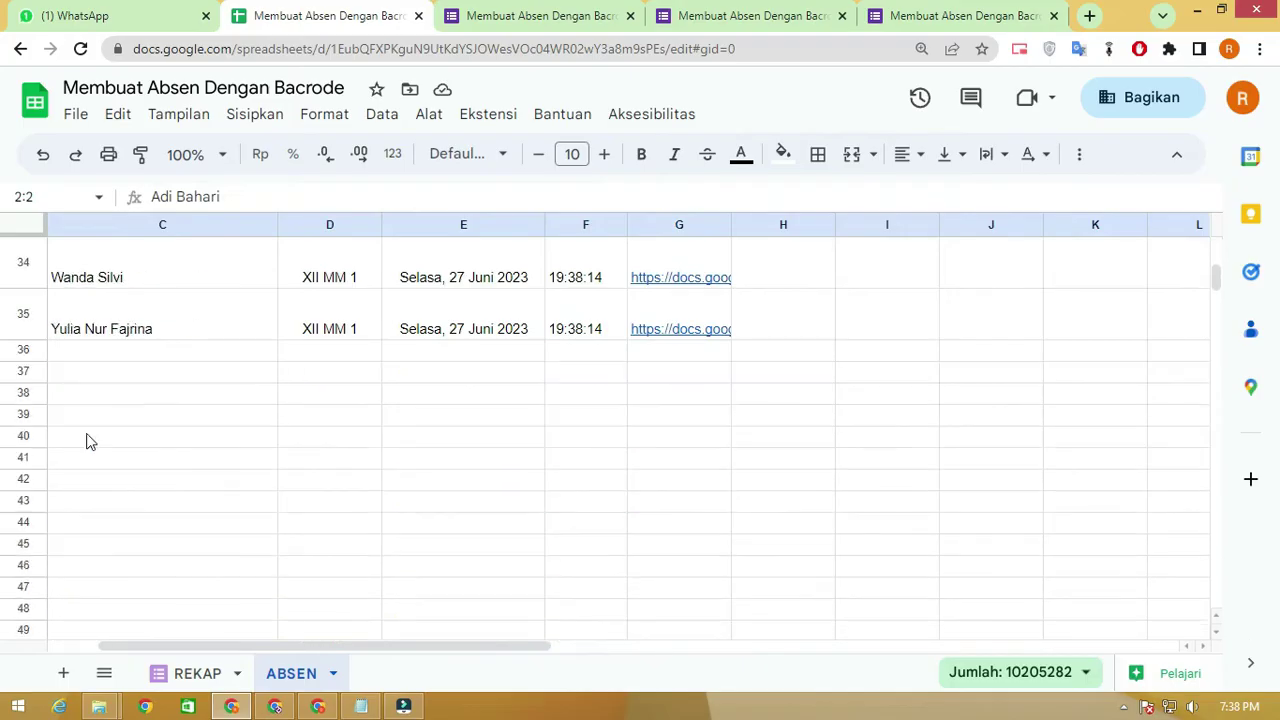
{"action": "left_click", "coordinate": [23, 322], "text": "shift"}
{"action": "right_click", "coordinate": [23, 322]}
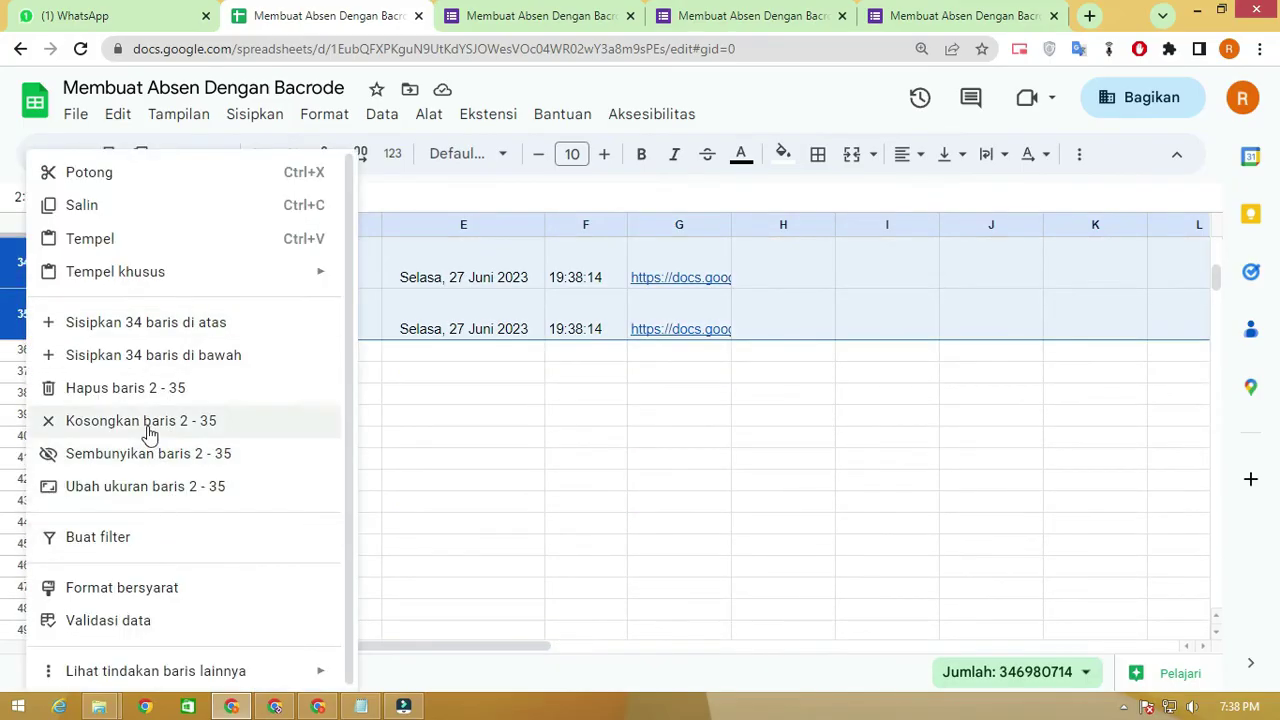
{"action": "left_click", "coordinate": [149, 486]}
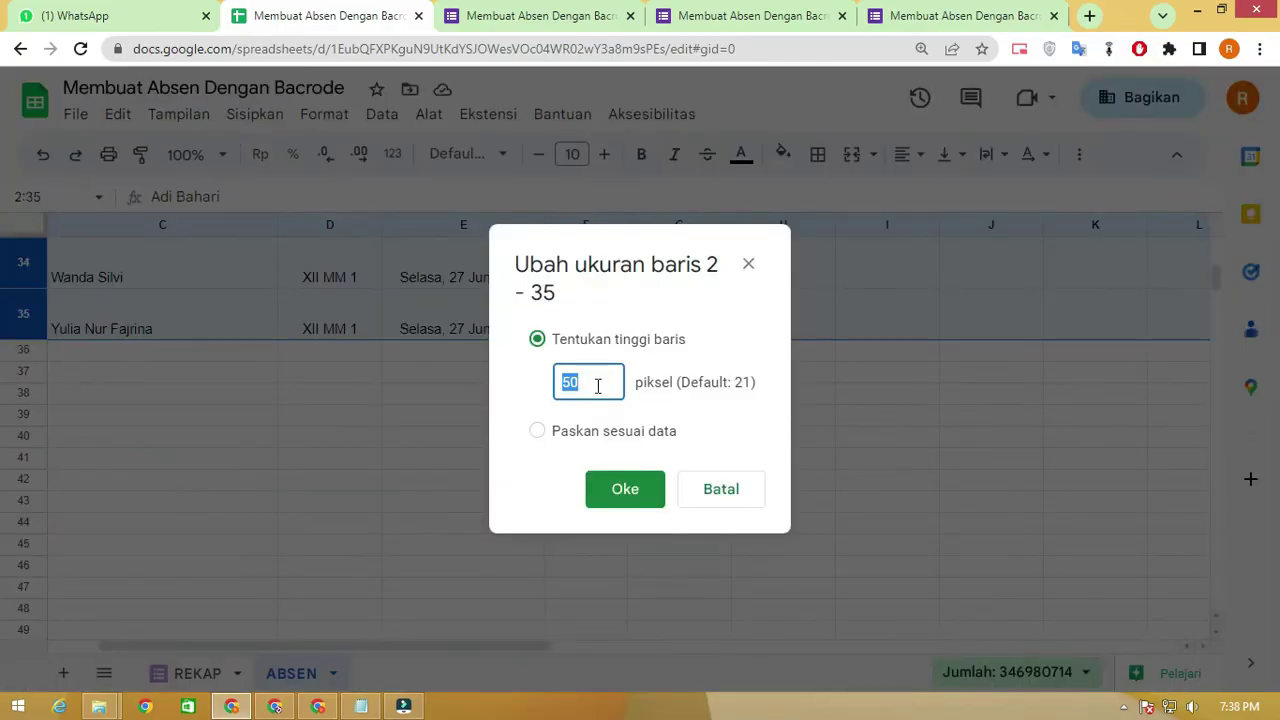
{"action": "left_click", "coordinate": [630, 492]}
{"action": "scroll", "coordinate": [736, 490], "scroll_direction": "up", "scroll_amount": 5}
{"action": "scroll", "coordinate": [736, 490], "scroll_direction": "up", "scroll_amount": 10}
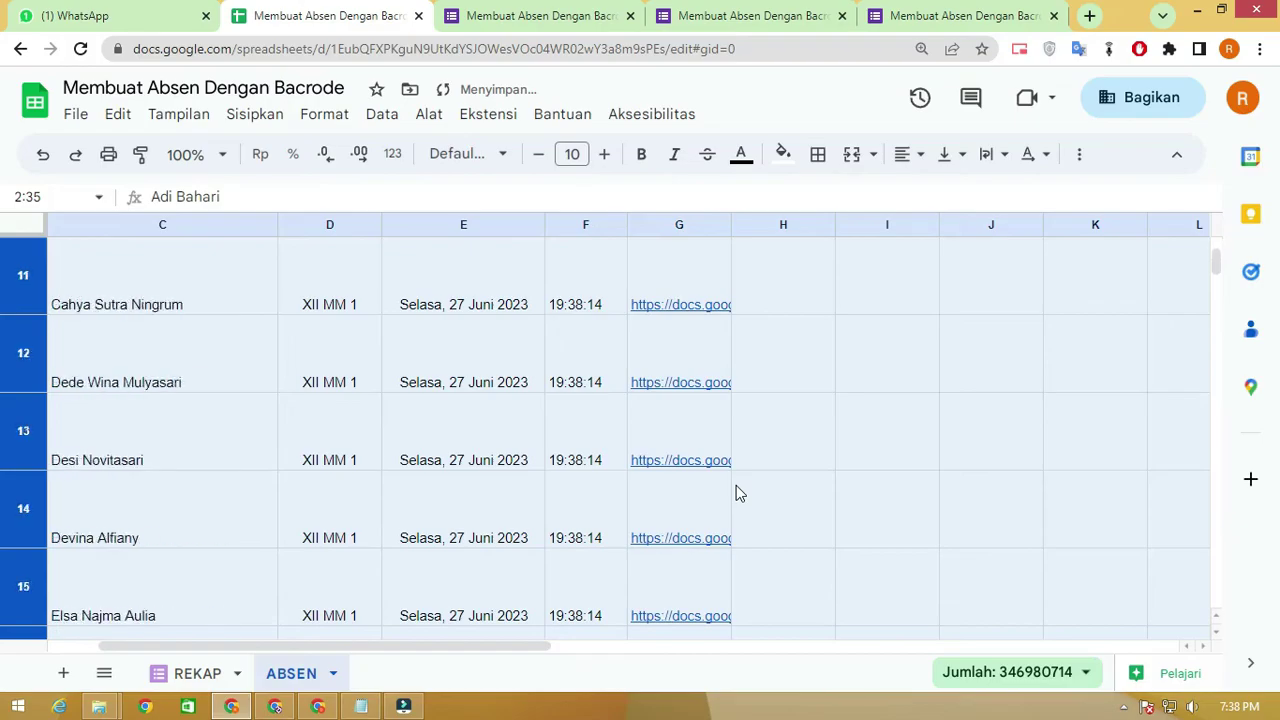
{"action": "left_click", "coordinate": [873, 340]}
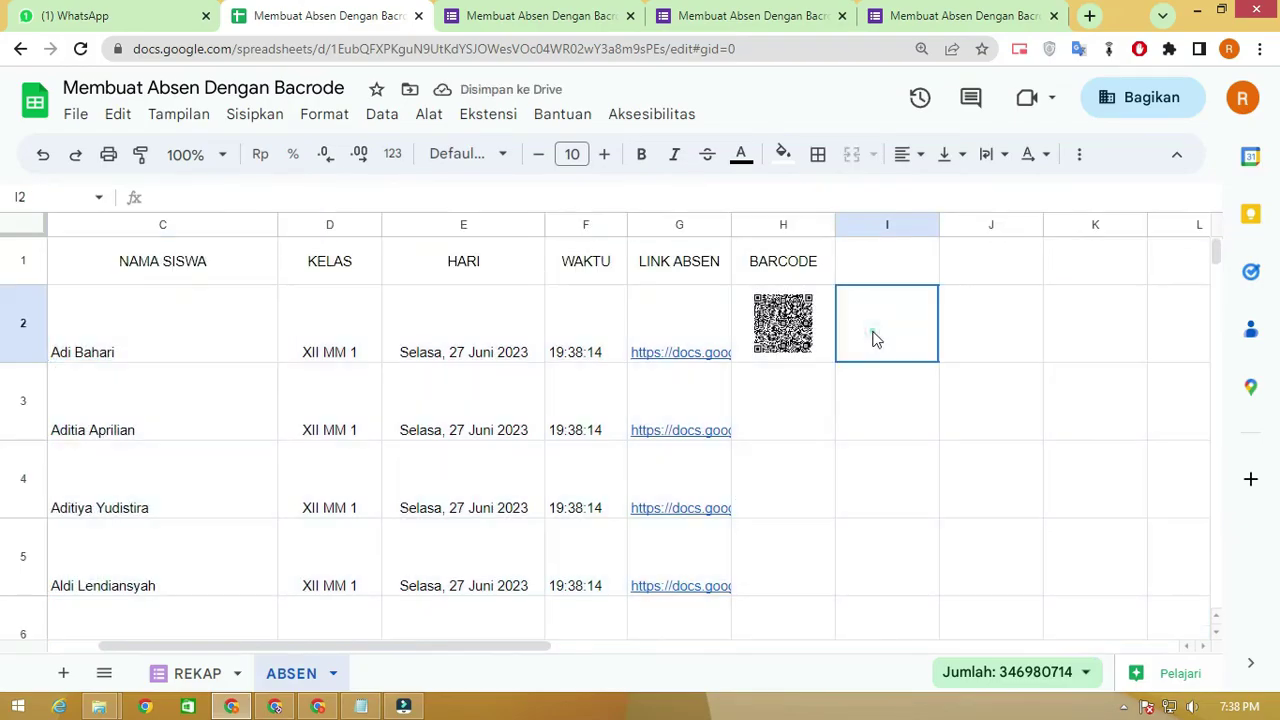
{"action": "left_click", "coordinate": [800, 322]}
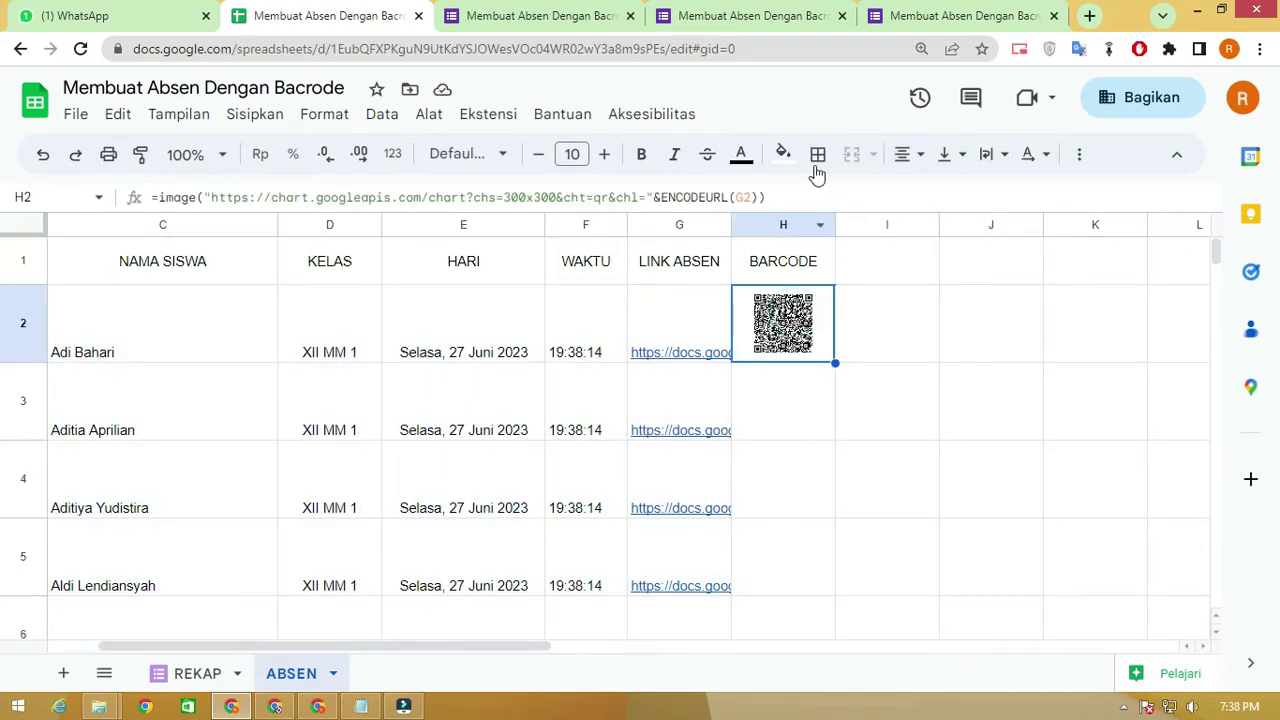
{"action": "key", "text": "ctrl+plus"}
{"action": "key", "text": "ctrl+plus"}
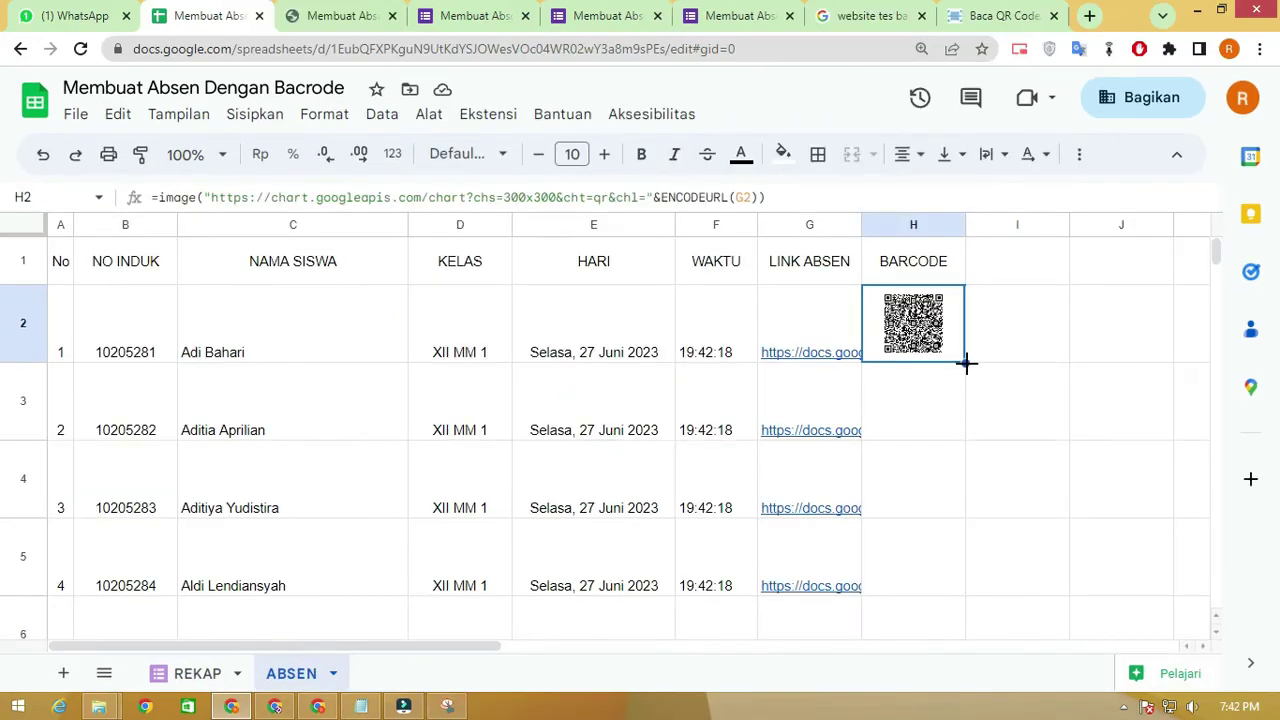
Fill H2's QR formula down to H35 and verify one code in the online QR reader
{"action": "left_click_drag", "start_coordinate": [966, 363], "coordinate": [929, 450]}
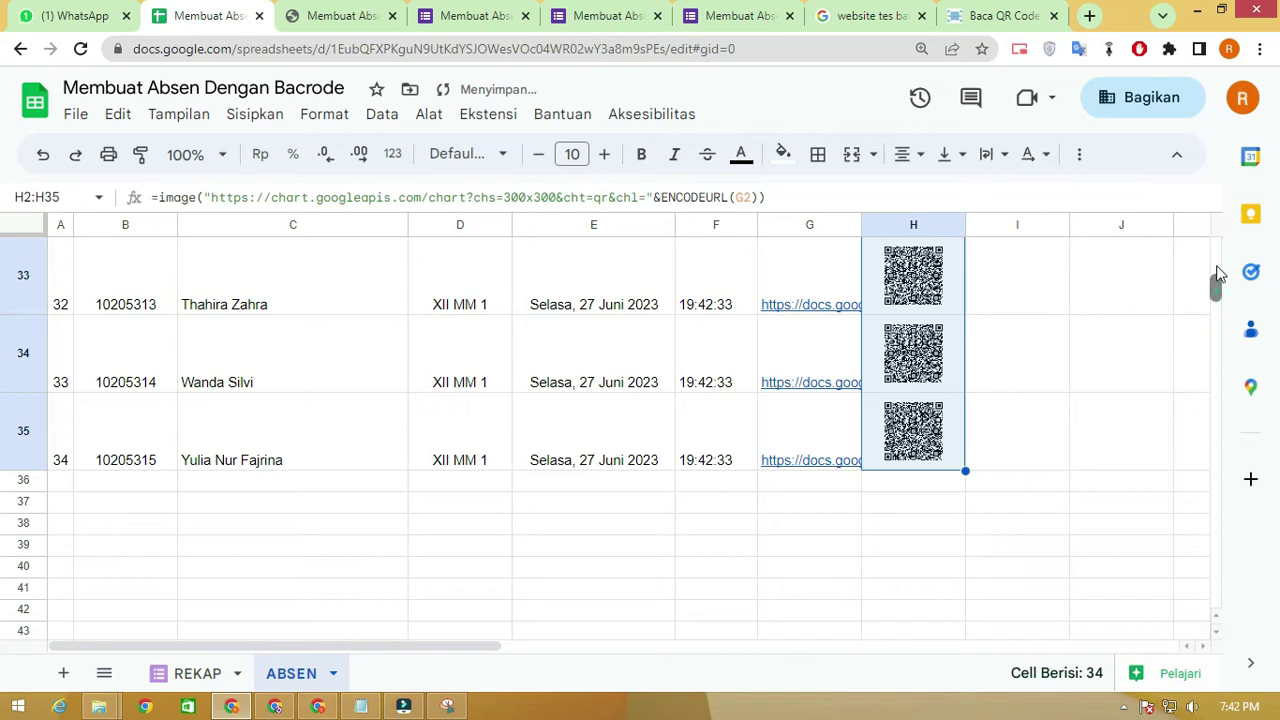
{"action": "scroll", "coordinate": [1214, 280], "scroll_direction": "up", "scroll_amount": 10}
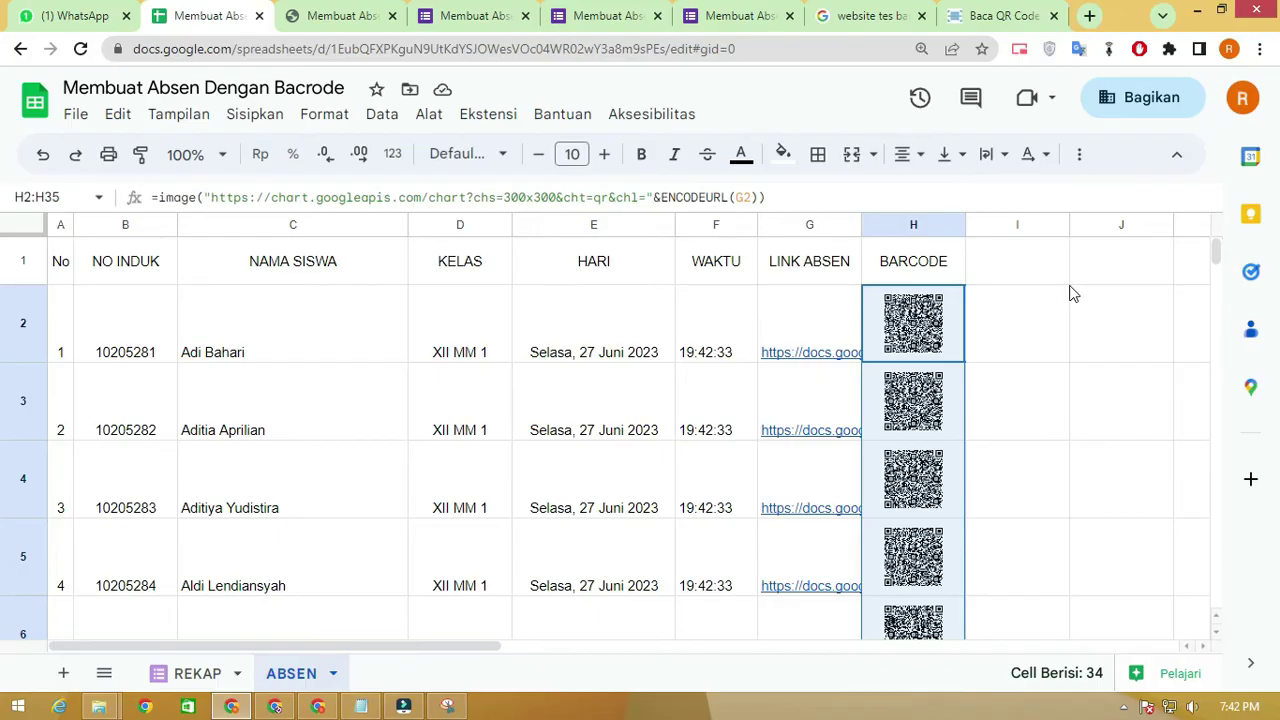
{"action": "left_click", "coordinate": [1005, 12]}
{"action": "scroll", "coordinate": [313, 235], "scroll_direction": "up", "scroll_amount": 2}
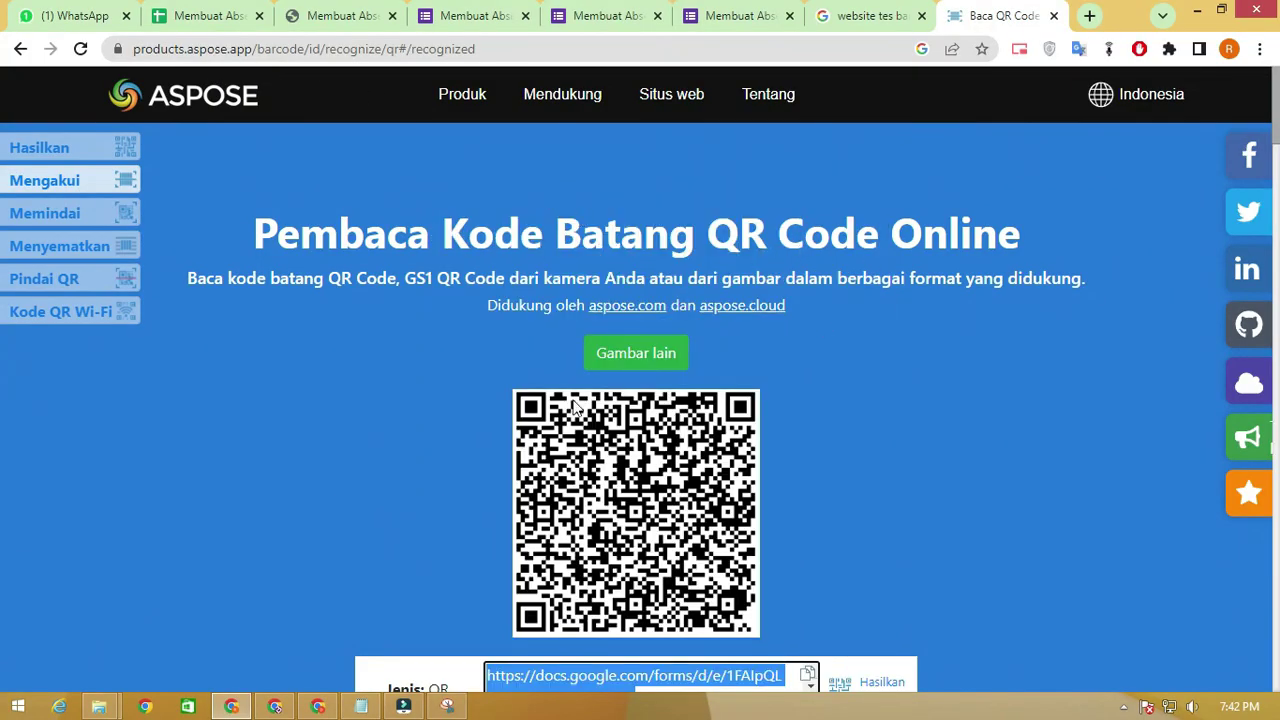
{"action": "scroll", "coordinate": [581, 405], "scroll_direction": "down", "scroll_amount": 1}
{"action": "left_click", "coordinate": [663, 263]}
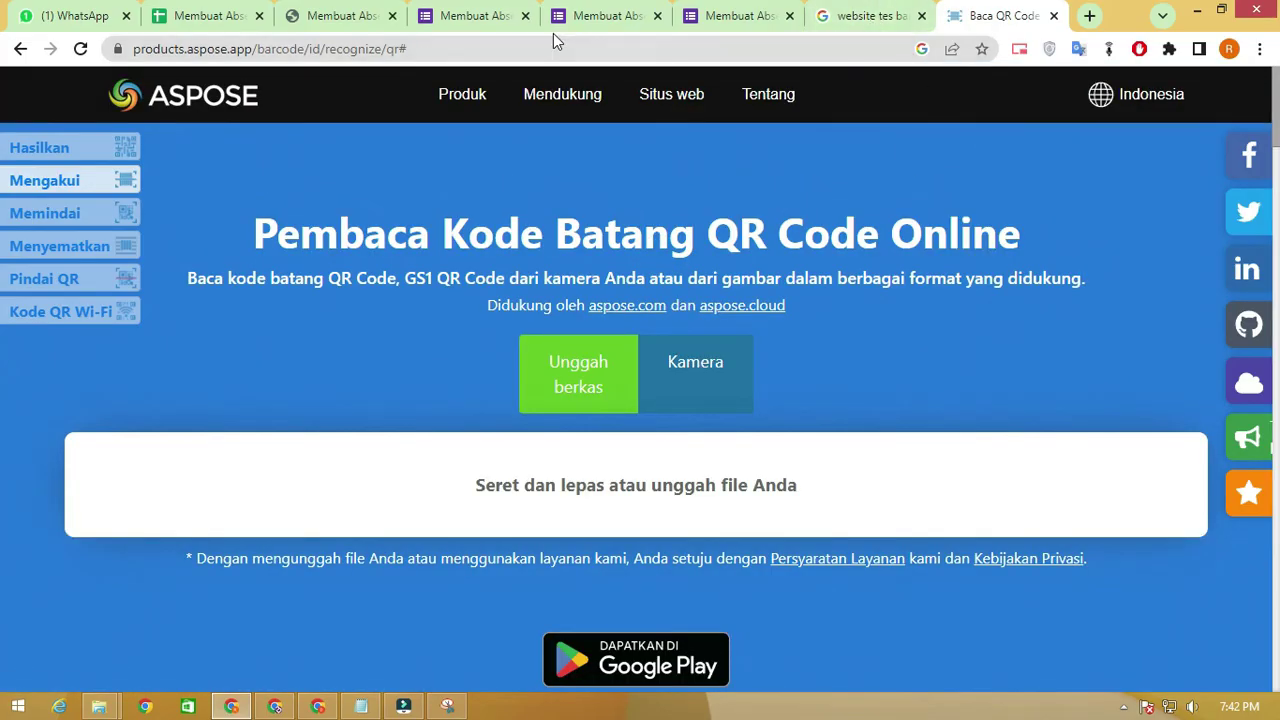
{"action": "left_click", "coordinate": [229, 15]}
{"action": "left_click", "coordinate": [986, 334]}
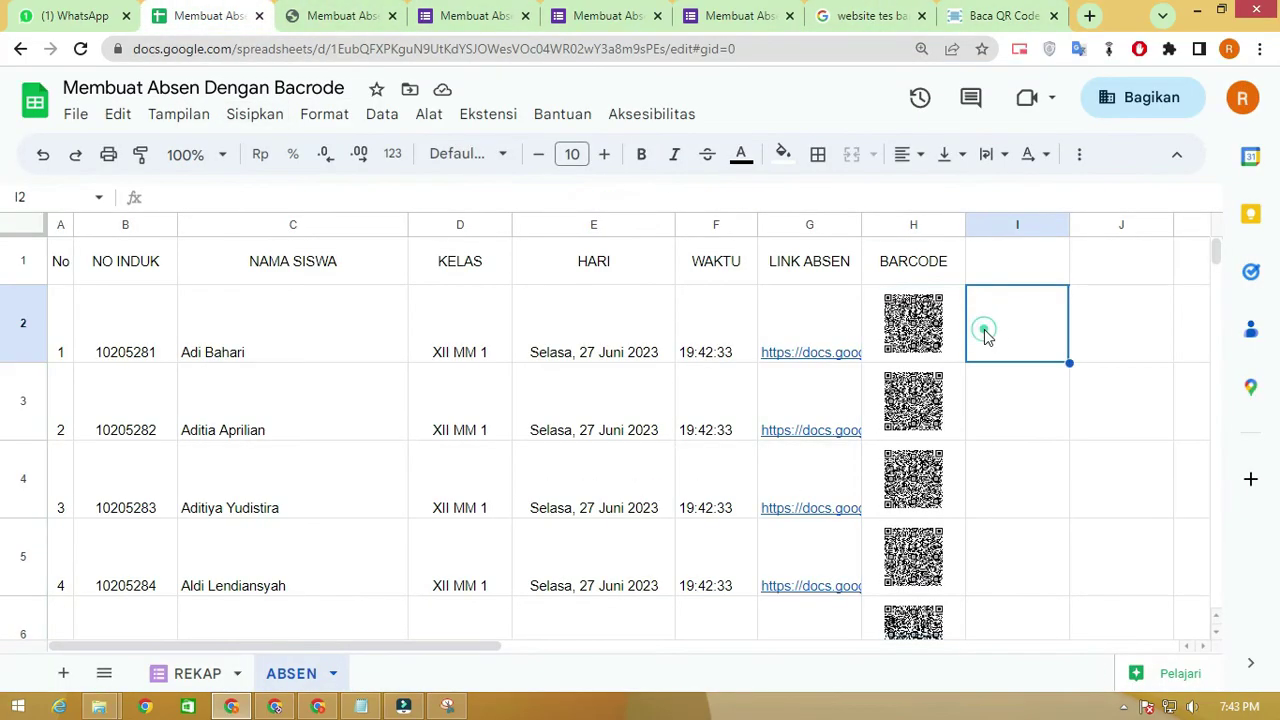
Check the File > Download format list, then close it
{"action": "left_click", "coordinate": [77, 116]}
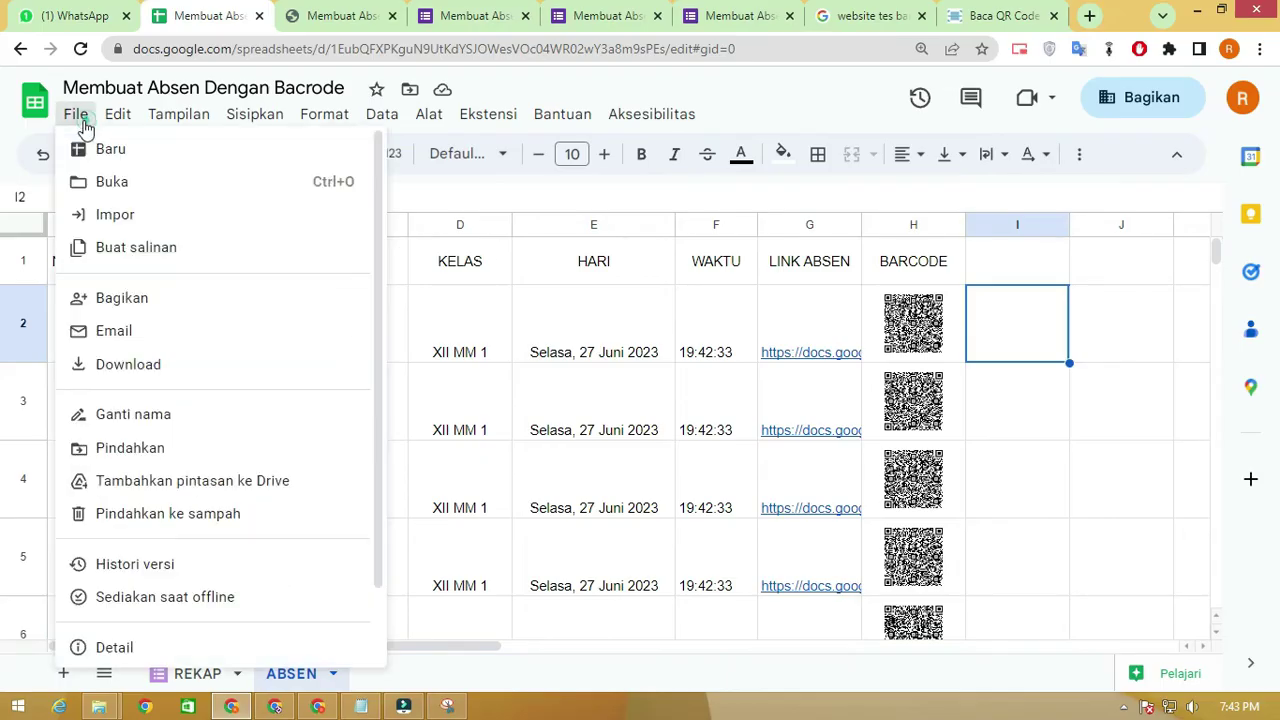
{"action": "left_click", "coordinate": [204, 364]}
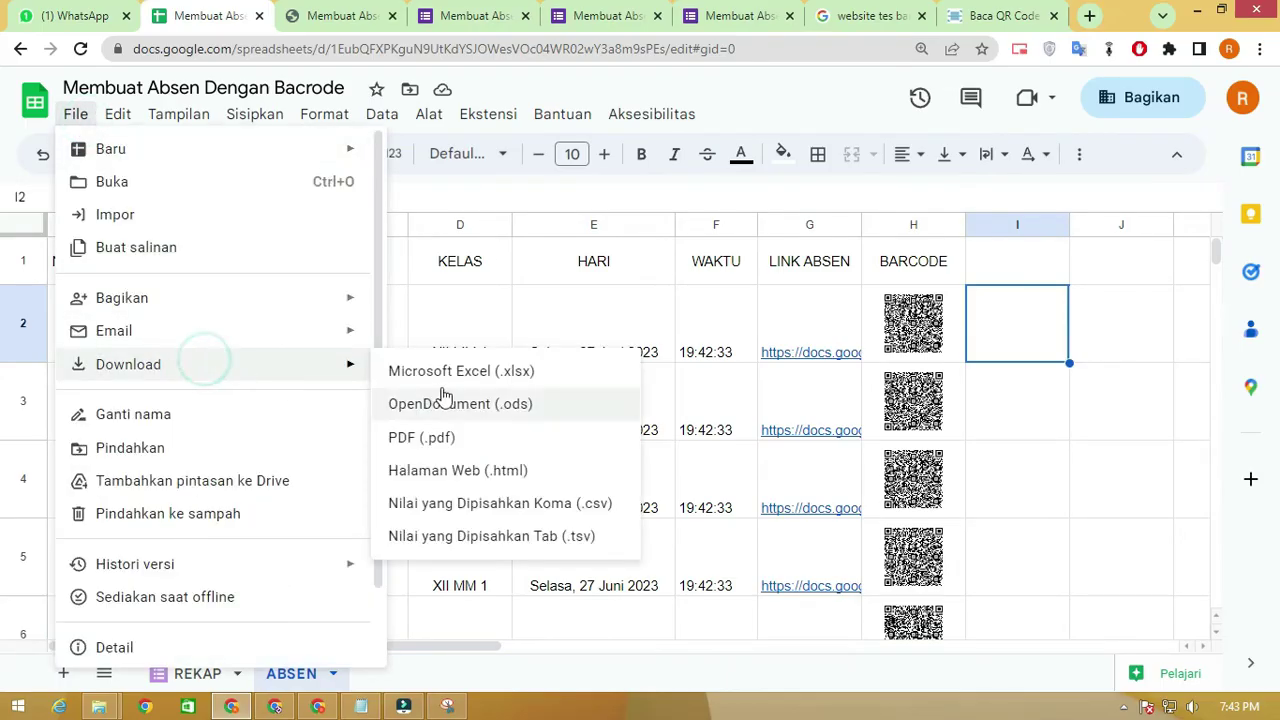
{"action": "left_click", "coordinate": [1076, 424]}
{"action": "left_click", "coordinate": [1074, 410]}
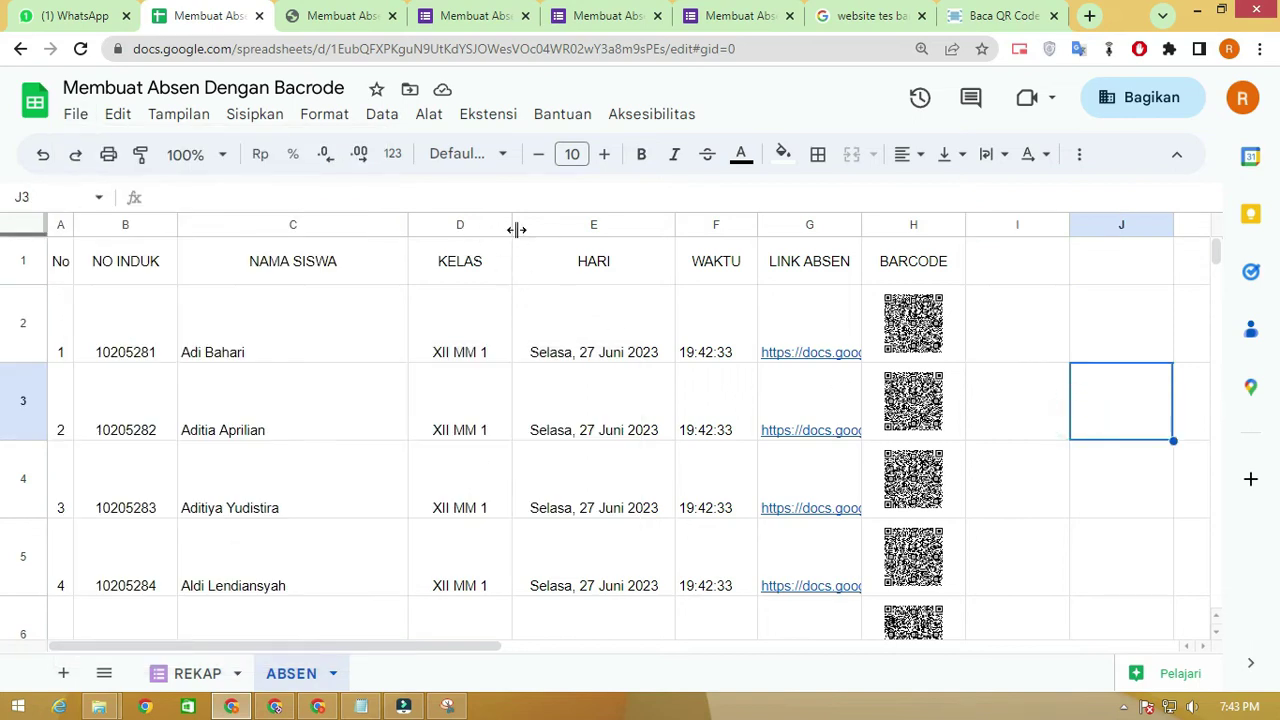
Hide columns E–G (HARI, WAKTU, LINK ABSEN) so QR codes sit beside KELAS
{"action": "left_click_drag", "start_coordinate": [540, 224], "coordinate": [791, 224]}
{"action": "right_click", "coordinate": [795, 230]}
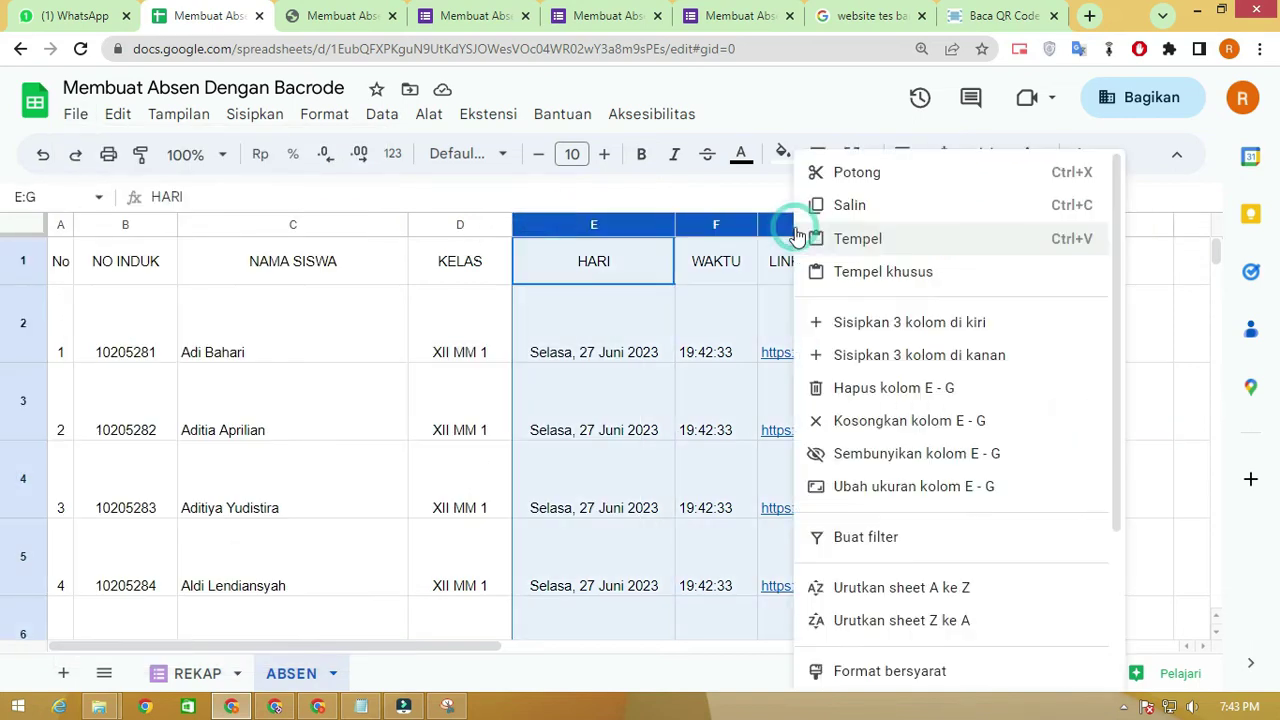
{"action": "left_click", "coordinate": [899, 455]}
{"action": "left_click", "coordinate": [663, 346]}
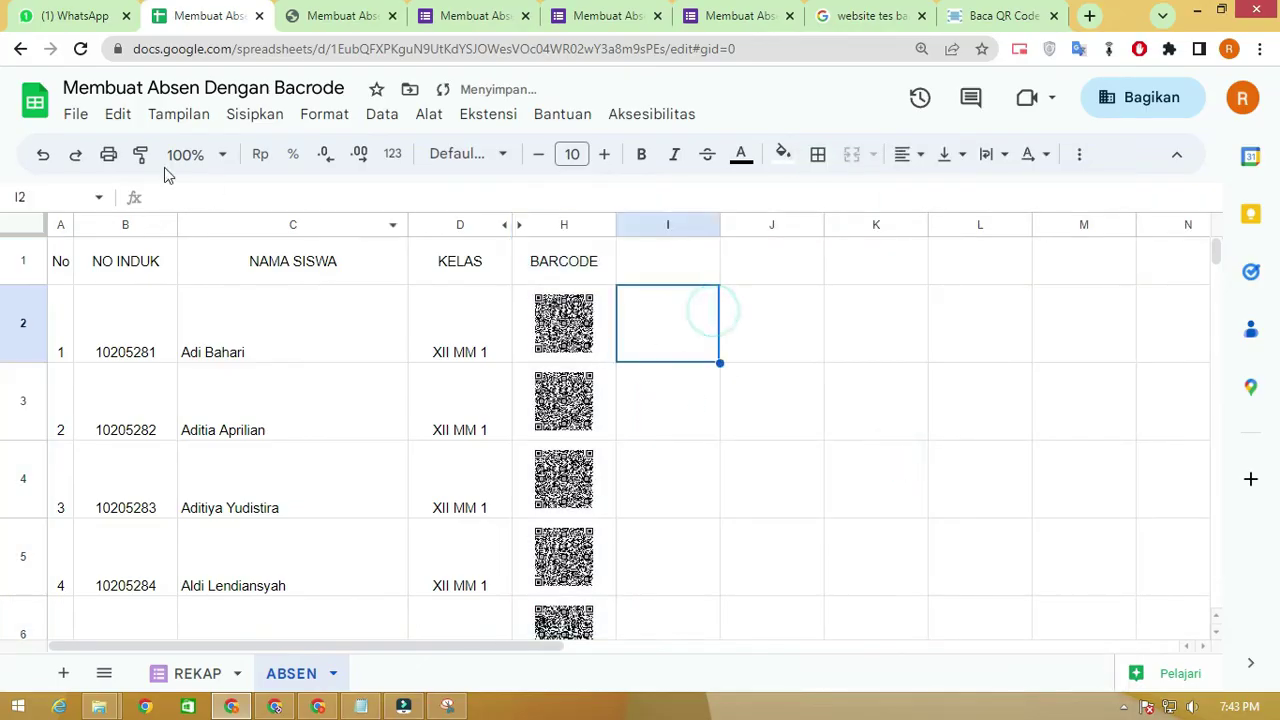
{"action": "left_click", "coordinate": [75, 114]}
Export the sheet as a portrait PDF with narrow (Sempit) margins and open the download
{"action": "mouse_move", "coordinate": [189, 378]}
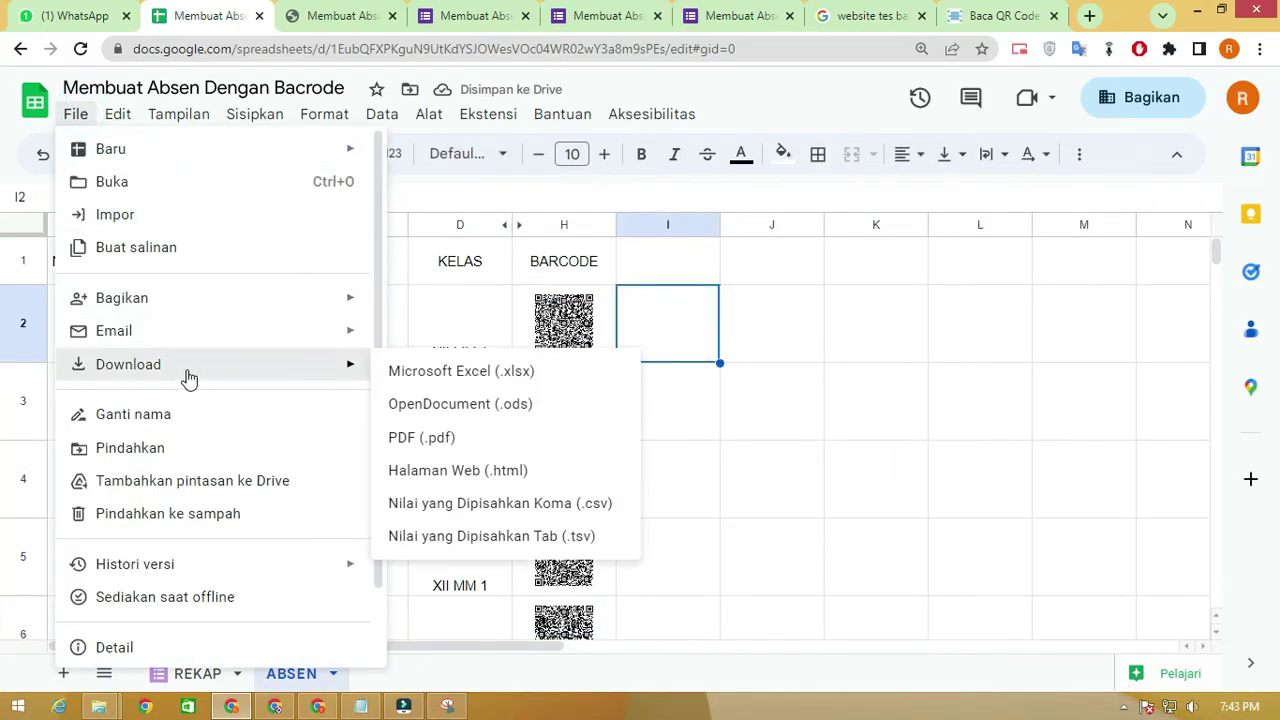
{"action": "left_click", "coordinate": [463, 437]}
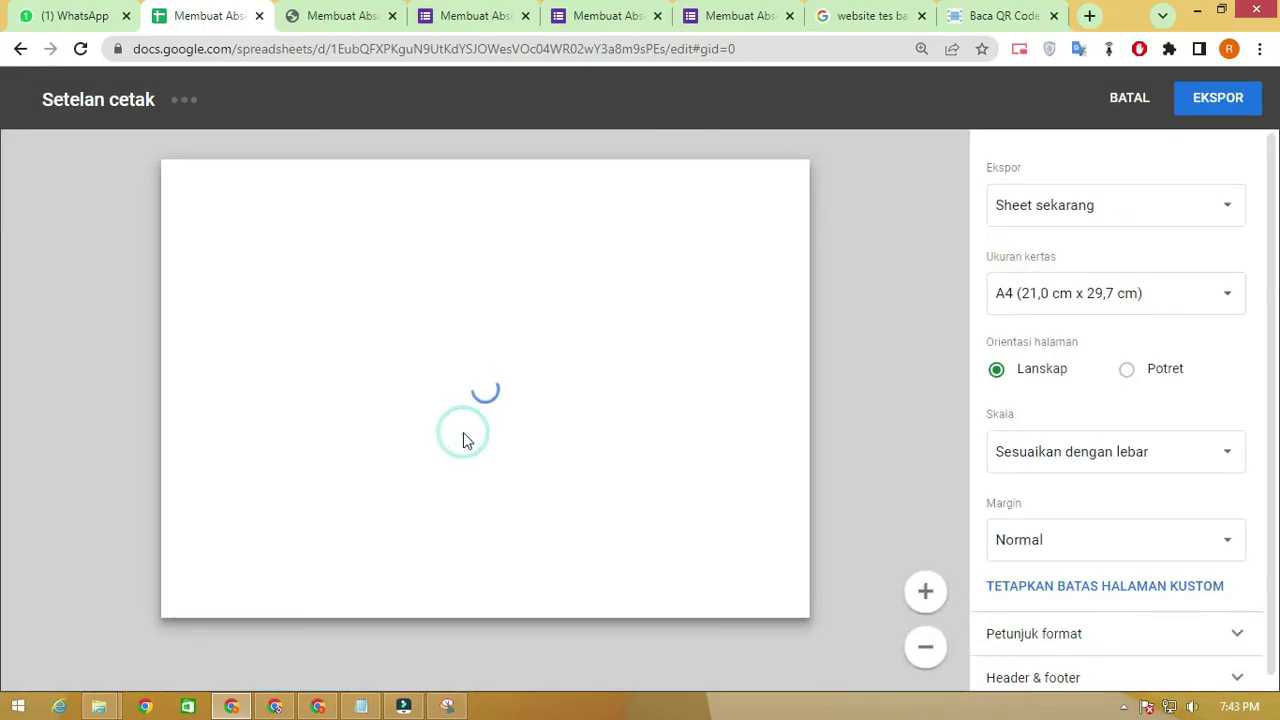
{"action": "scroll", "coordinate": [651, 426], "scroll_direction": "down", "scroll_amount": 1}
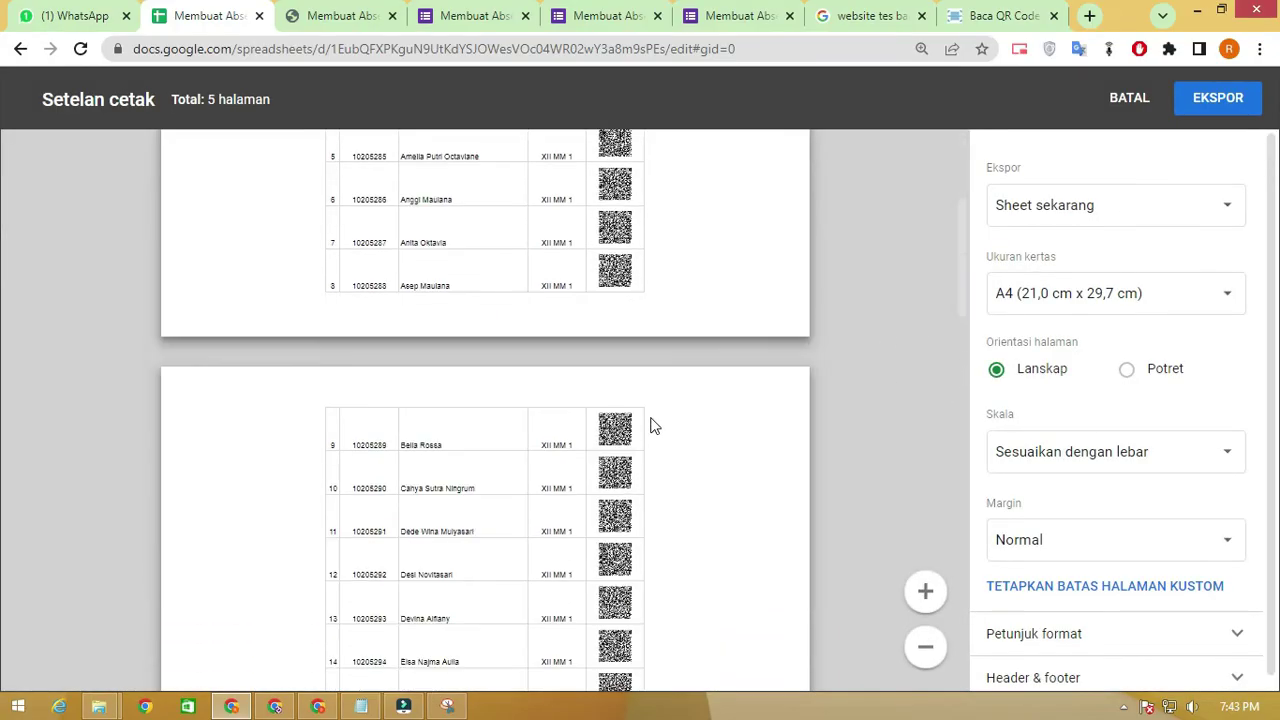
{"action": "scroll", "coordinate": [651, 426], "scroll_direction": "down", "scroll_amount": 5}
{"action": "left_click", "coordinate": [1127, 369]}
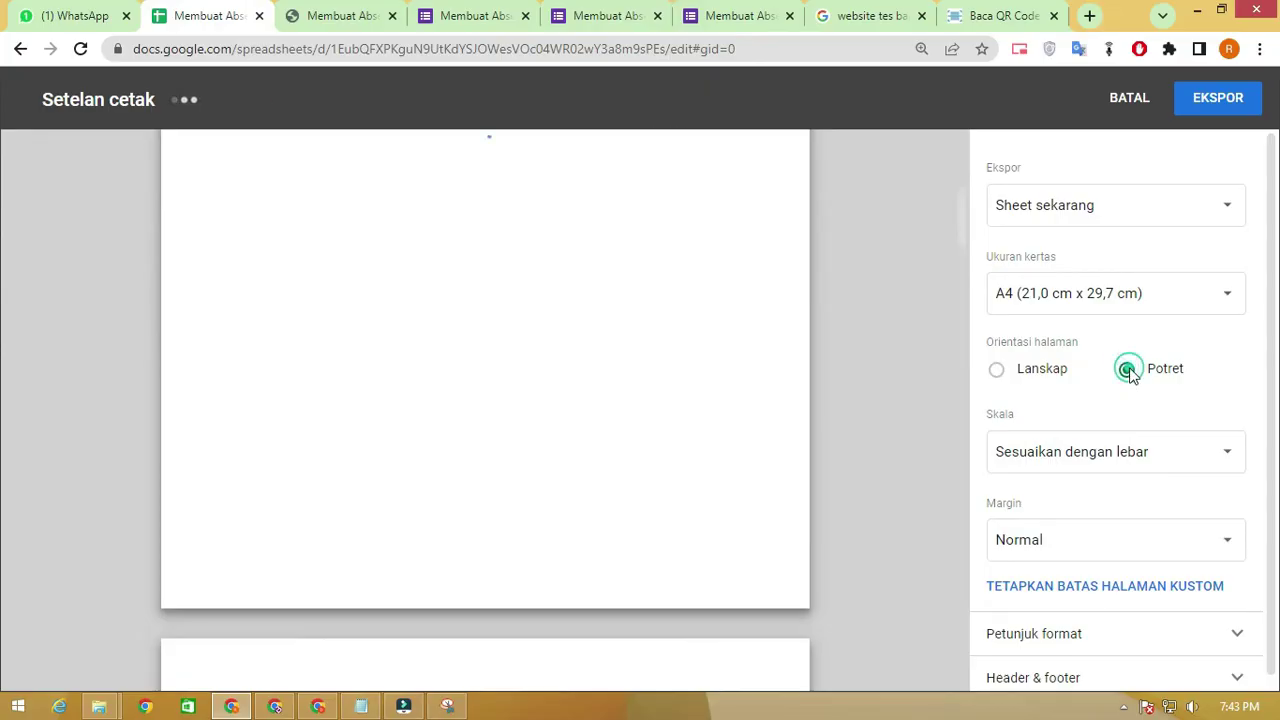
{"action": "scroll", "coordinate": [715, 330], "scroll_direction": "up", "scroll_amount": 5}
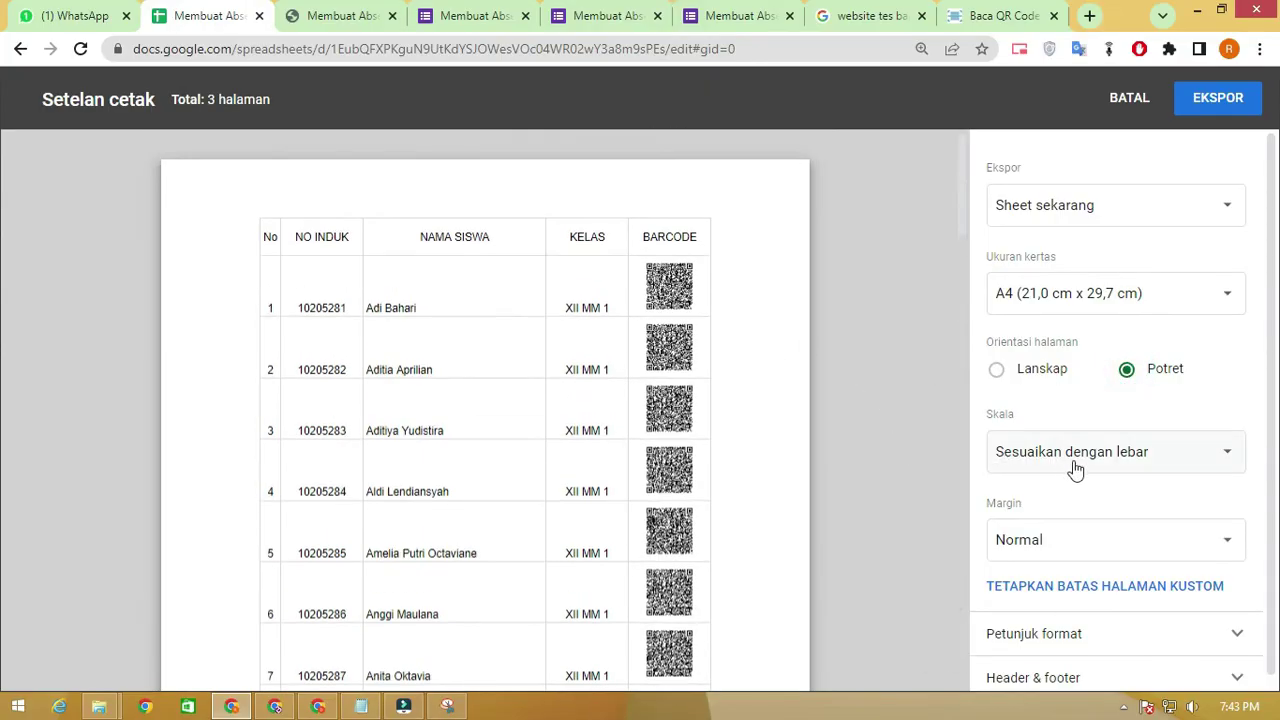
{"action": "scroll", "coordinate": [1094, 495], "scroll_direction": "down", "scroll_amount": 1}
{"action": "left_click", "coordinate": [1094, 526]}
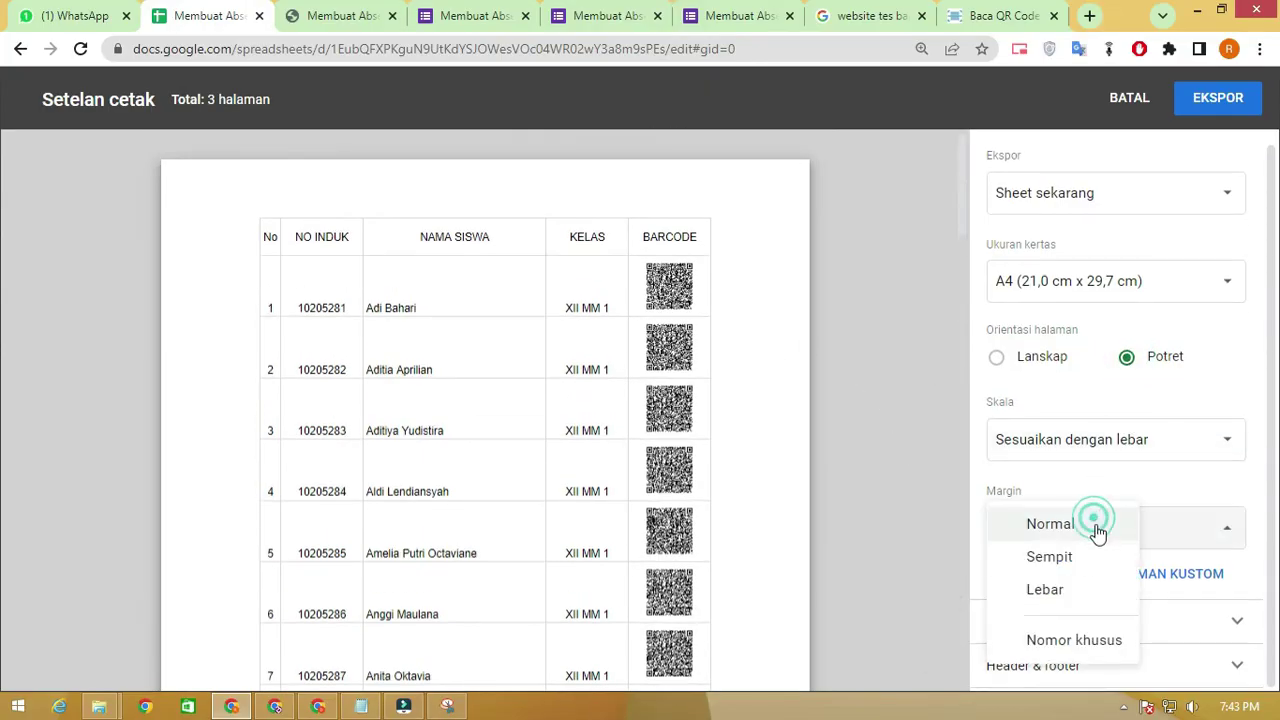
{"action": "left_click", "coordinate": [1087, 558]}
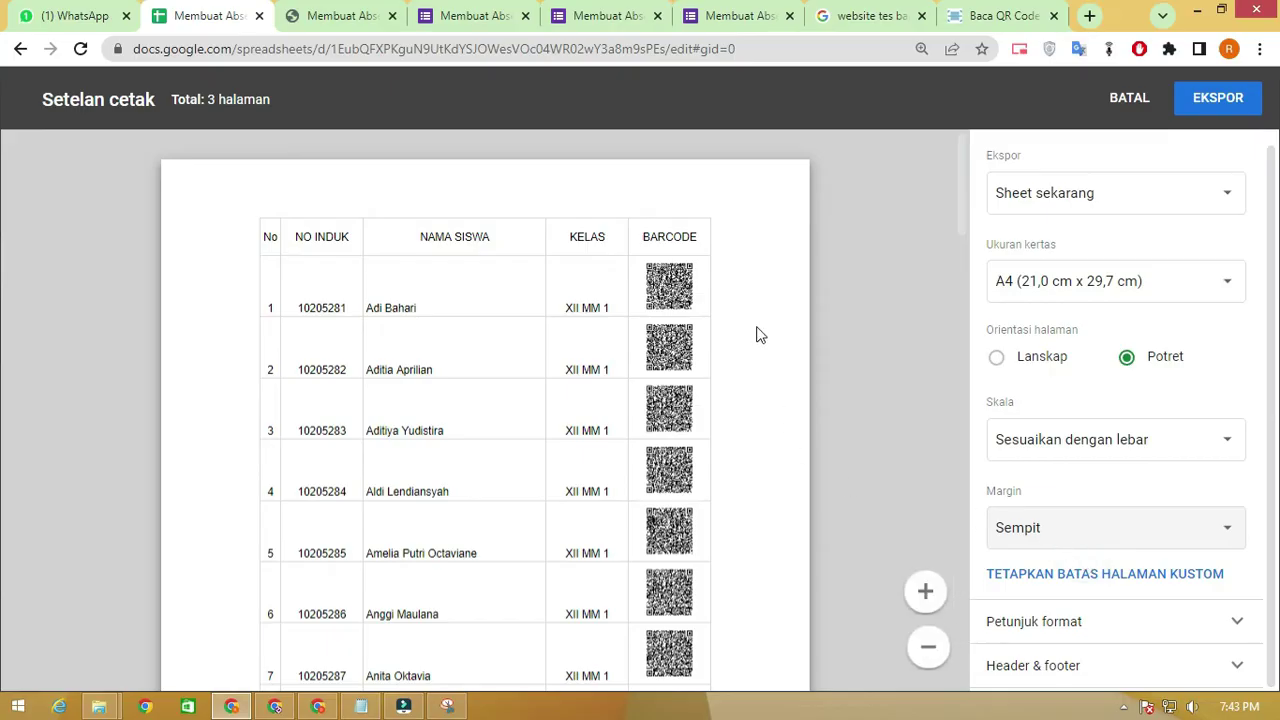
{"action": "scroll", "coordinate": [668, 412], "scroll_direction": "down", "scroll_amount": 5}
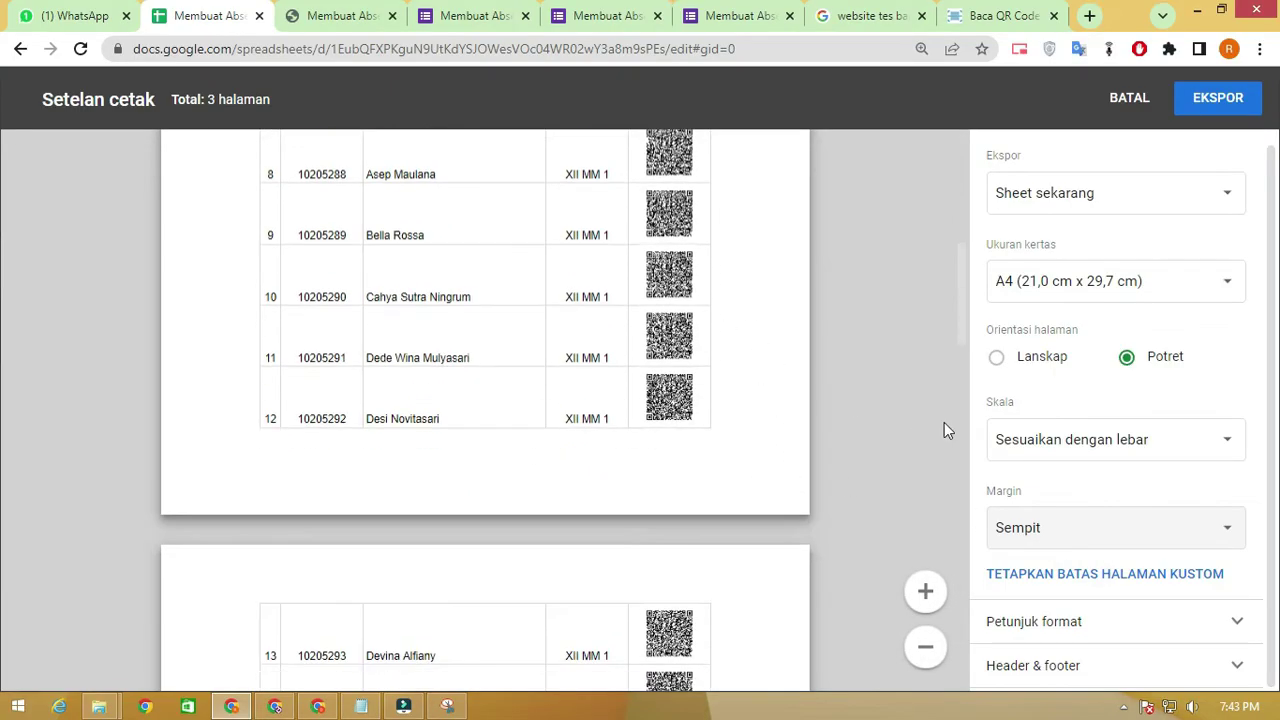
{"action": "left_click", "coordinate": [1216, 102]}
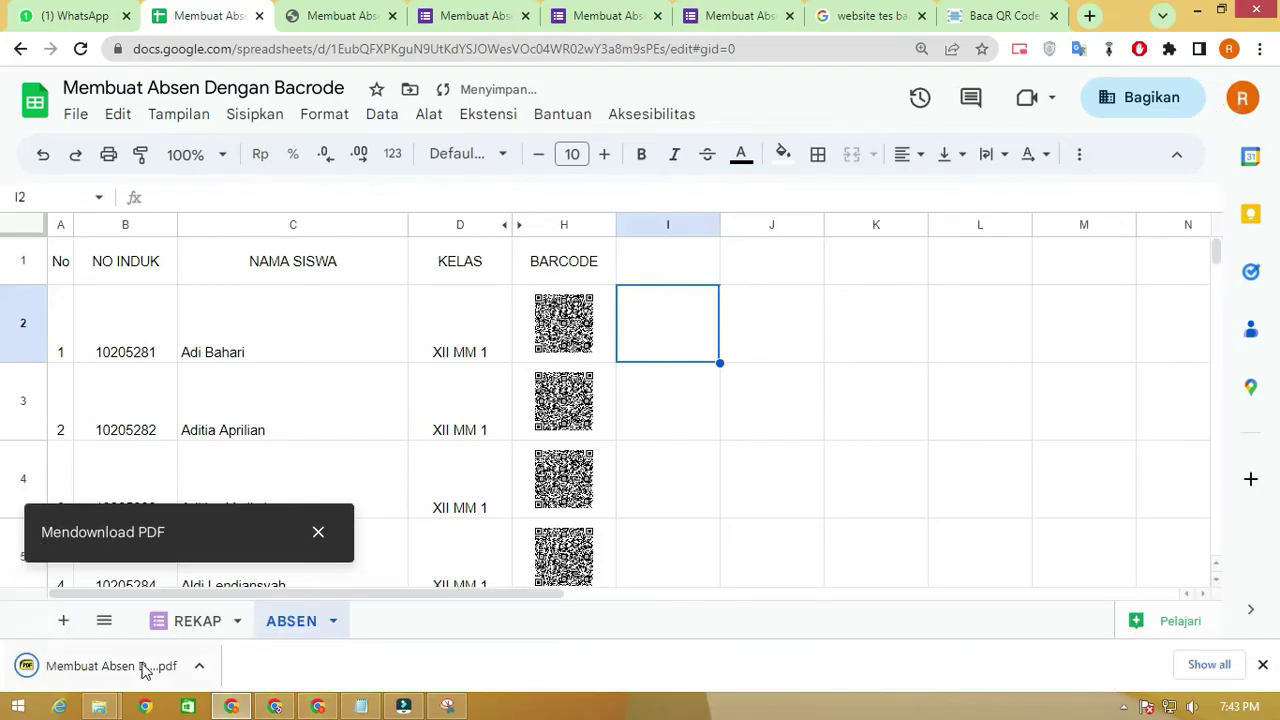
{"action": "left_click", "coordinate": [182, 668]}
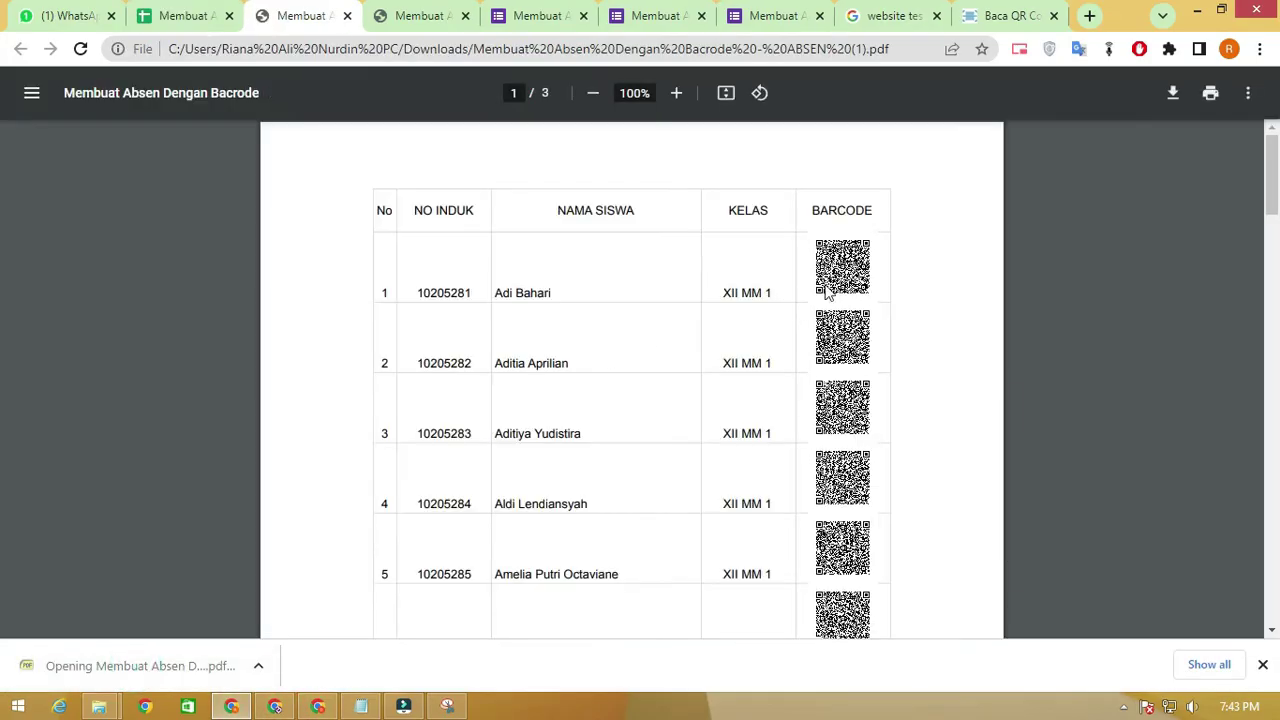
Scroll the PDF to the first student's QR code and launch Snipping Tool
{"action": "scroll", "coordinate": [826, 290], "scroll_direction": "up", "scroll_amount": 9}
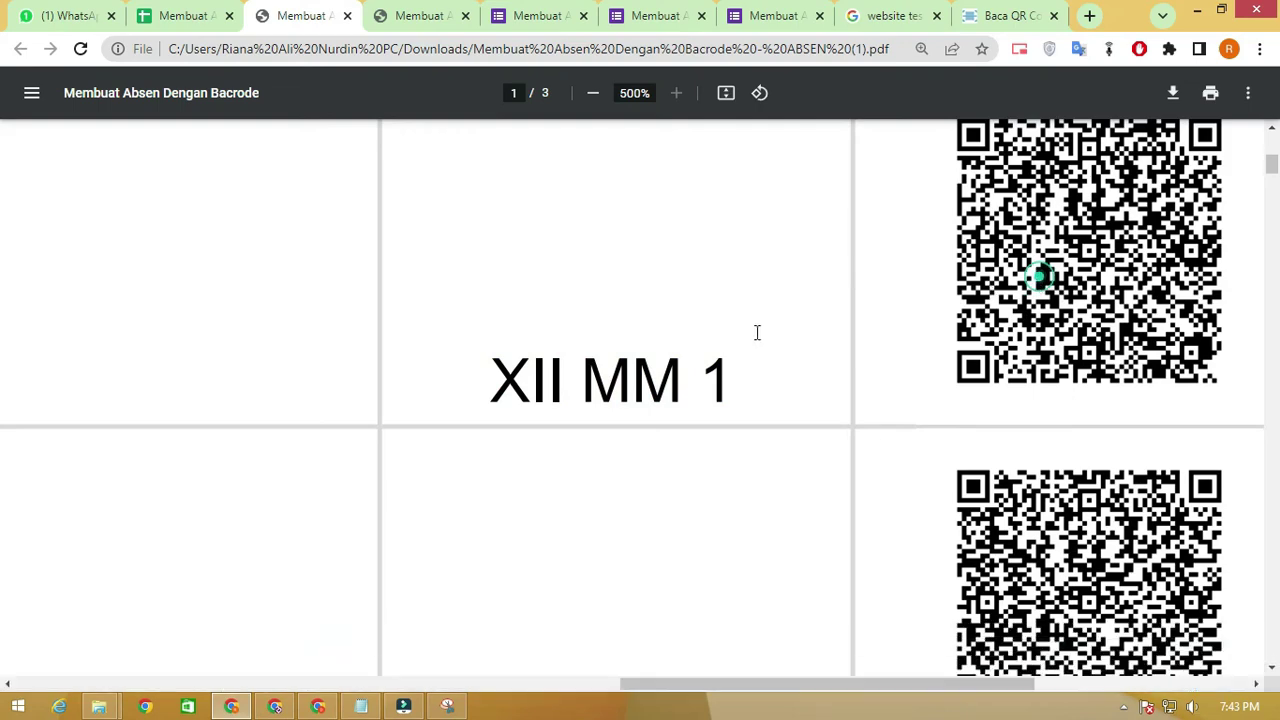
{"action": "left_click_drag", "start_coordinate": [894, 686], "coordinate": [1026, 689]}
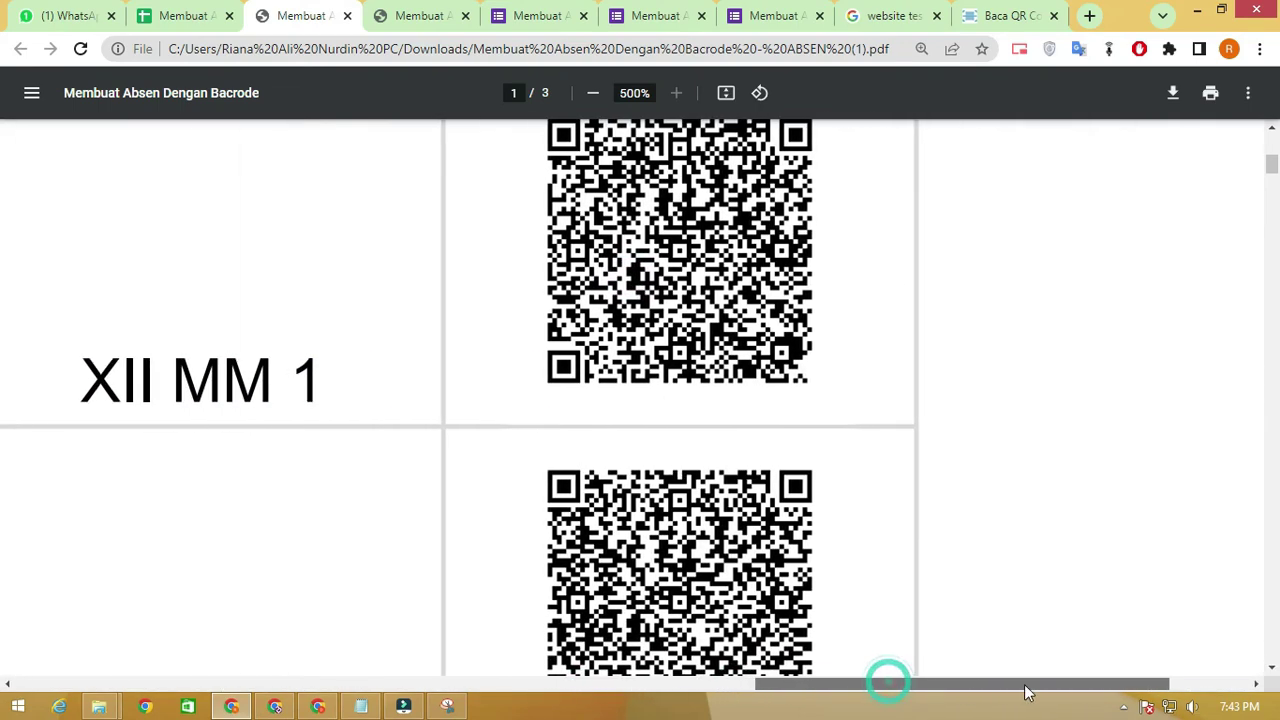
{"action": "scroll", "coordinate": [846, 311], "scroll_direction": "up", "scroll_amount": 4}
{"action": "scroll", "coordinate": [846, 311], "scroll_direction": "down", "scroll_amount": 2}
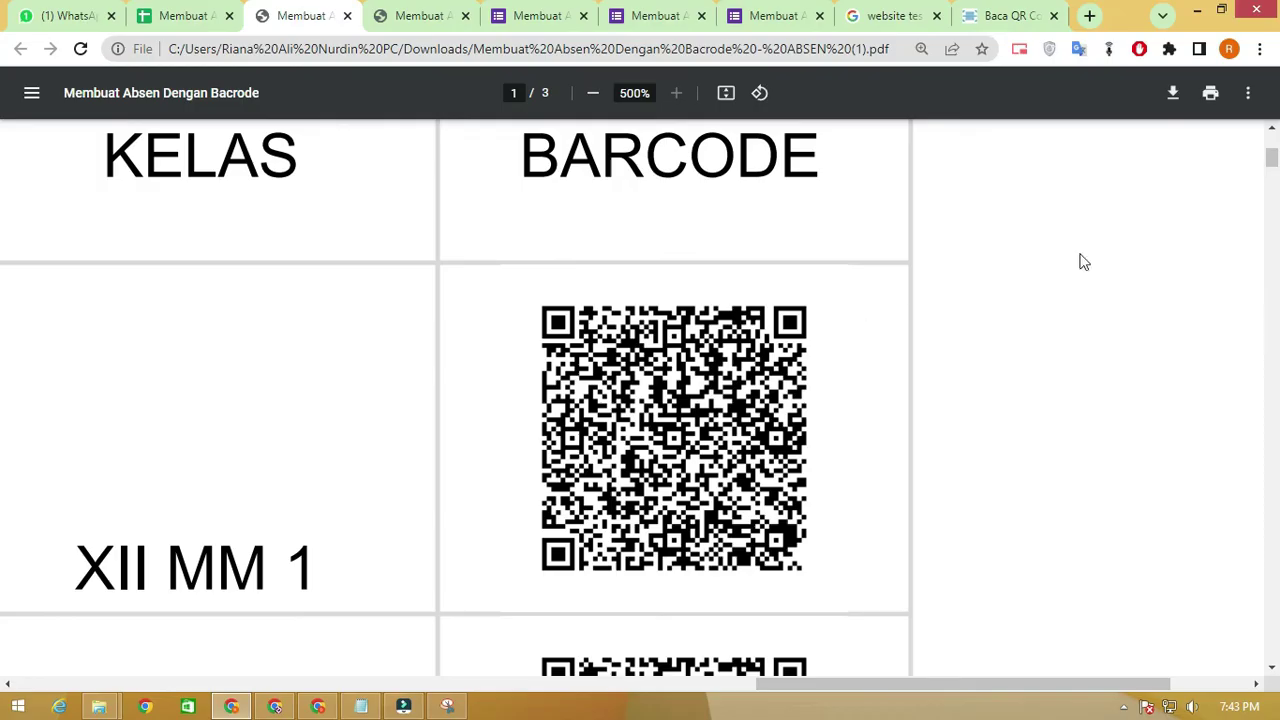
{"action": "scroll", "coordinate": [1268, 178], "scroll_direction": "down", "scroll_amount": 1}
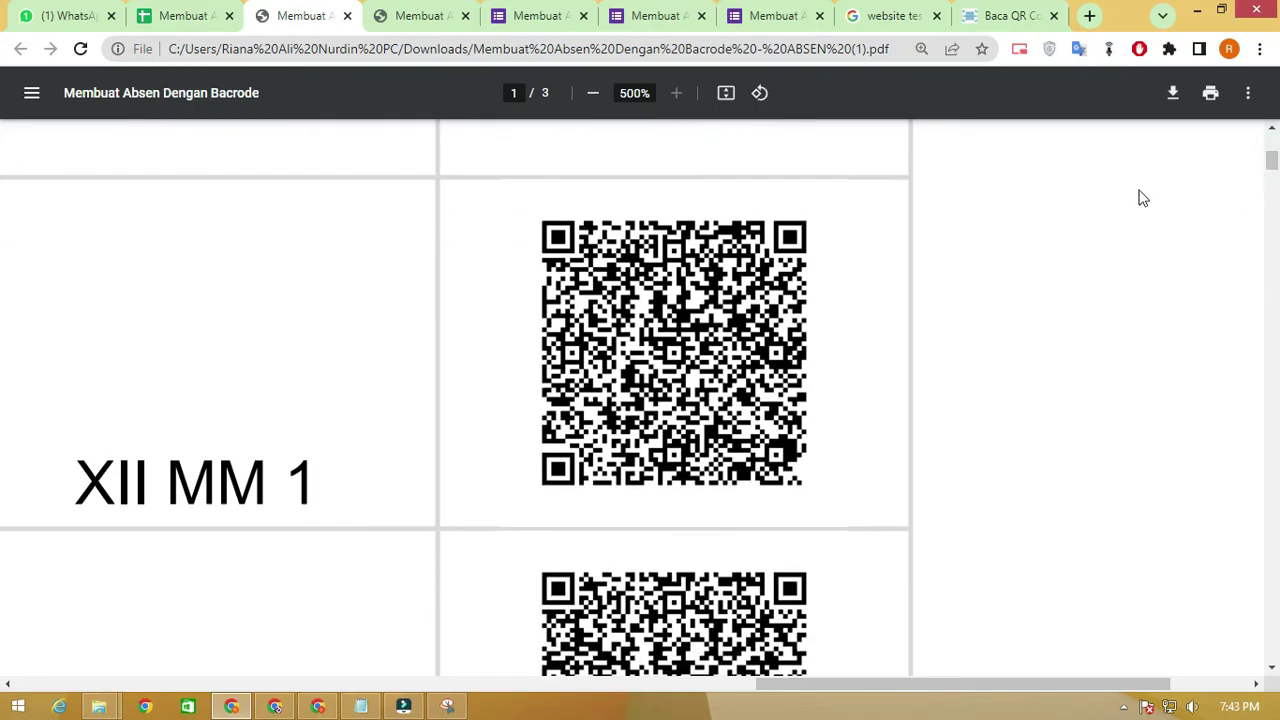
{"action": "left_click", "coordinate": [452, 707]}
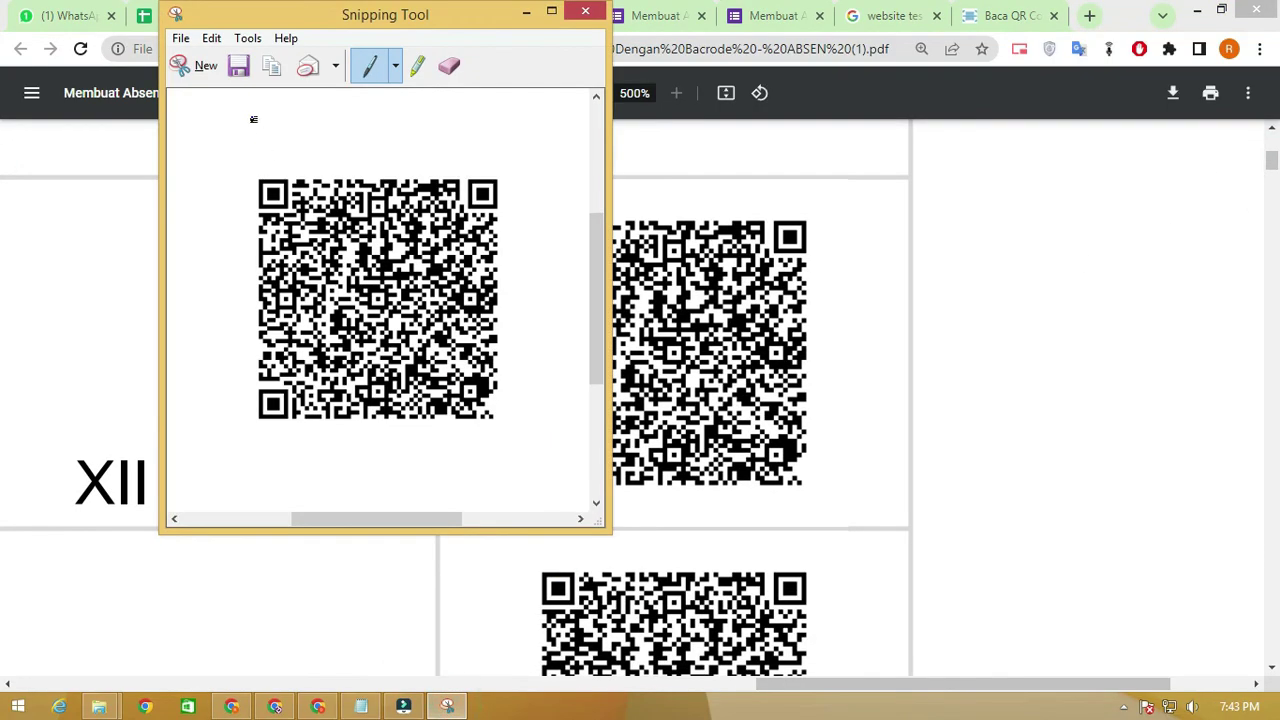
Snip the first QR code and save it in Pictures as a PNG named after the student
{"action": "left_click", "coordinate": [195, 64]}
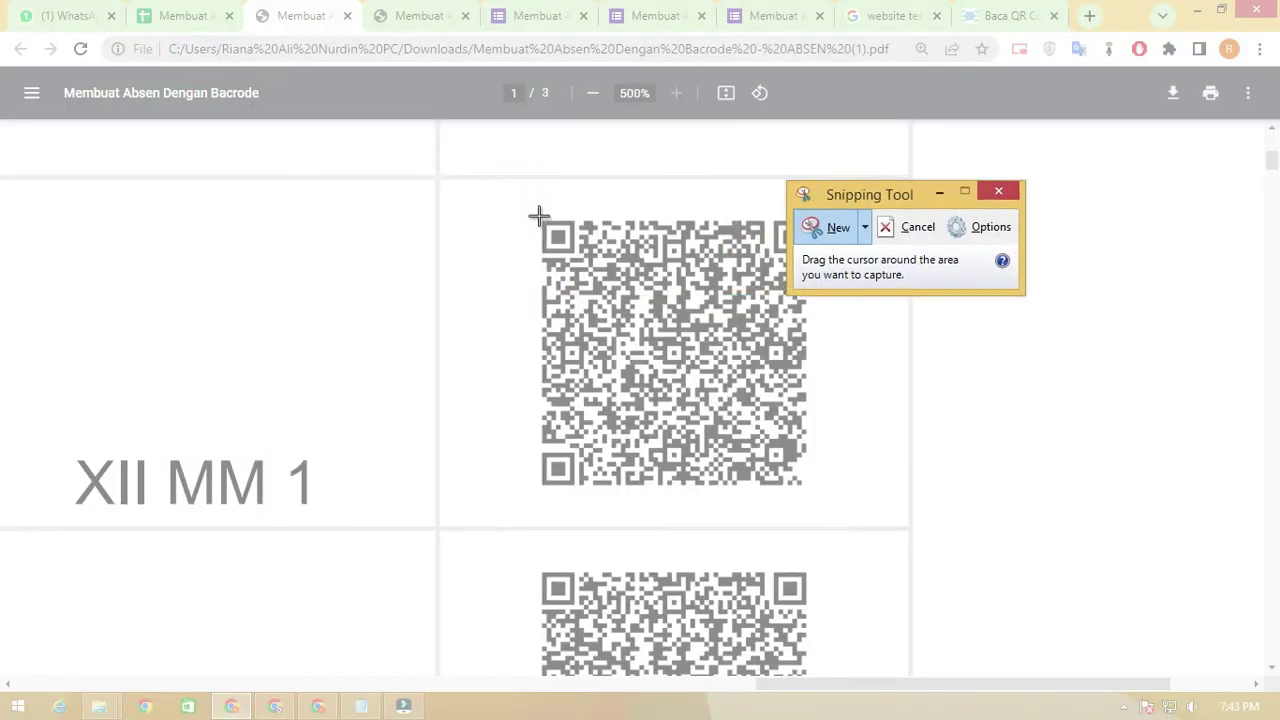
{"action": "left_click_drag", "start_coordinate": [537, 216], "coordinate": [810, 492]}
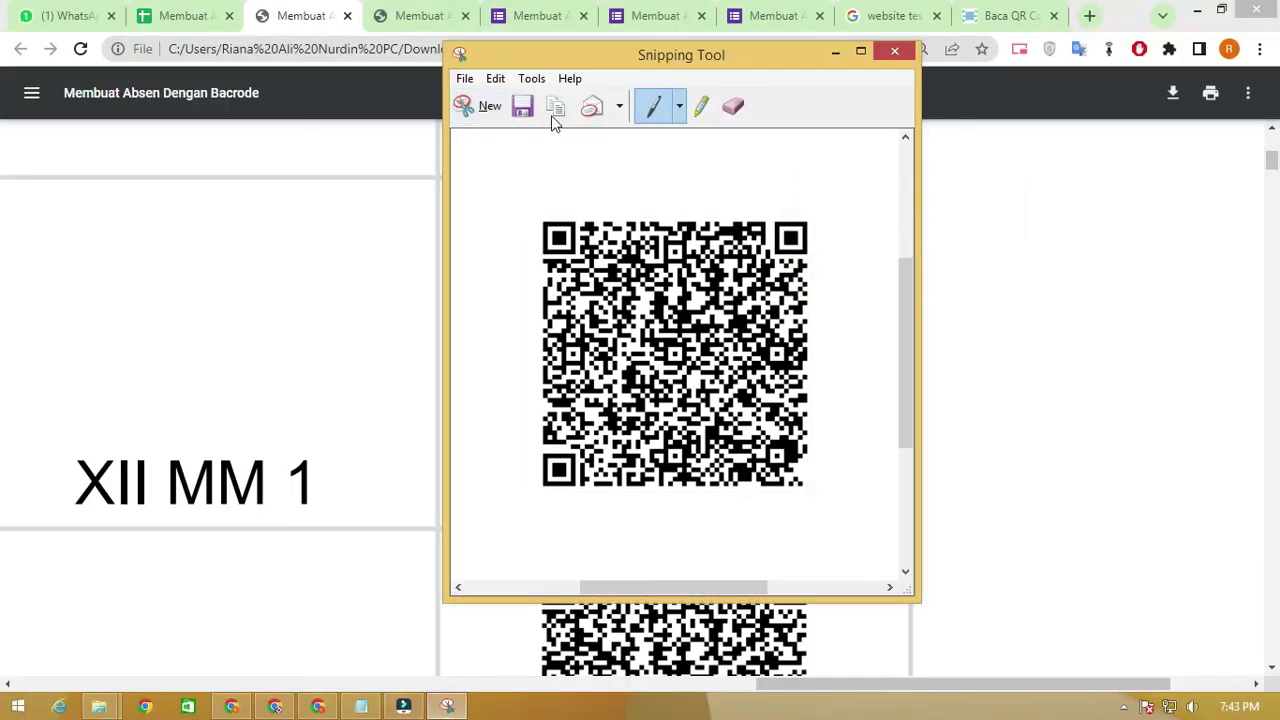
{"action": "left_click", "coordinate": [522, 106]}
{"action": "left_click", "coordinate": [985, 262]}
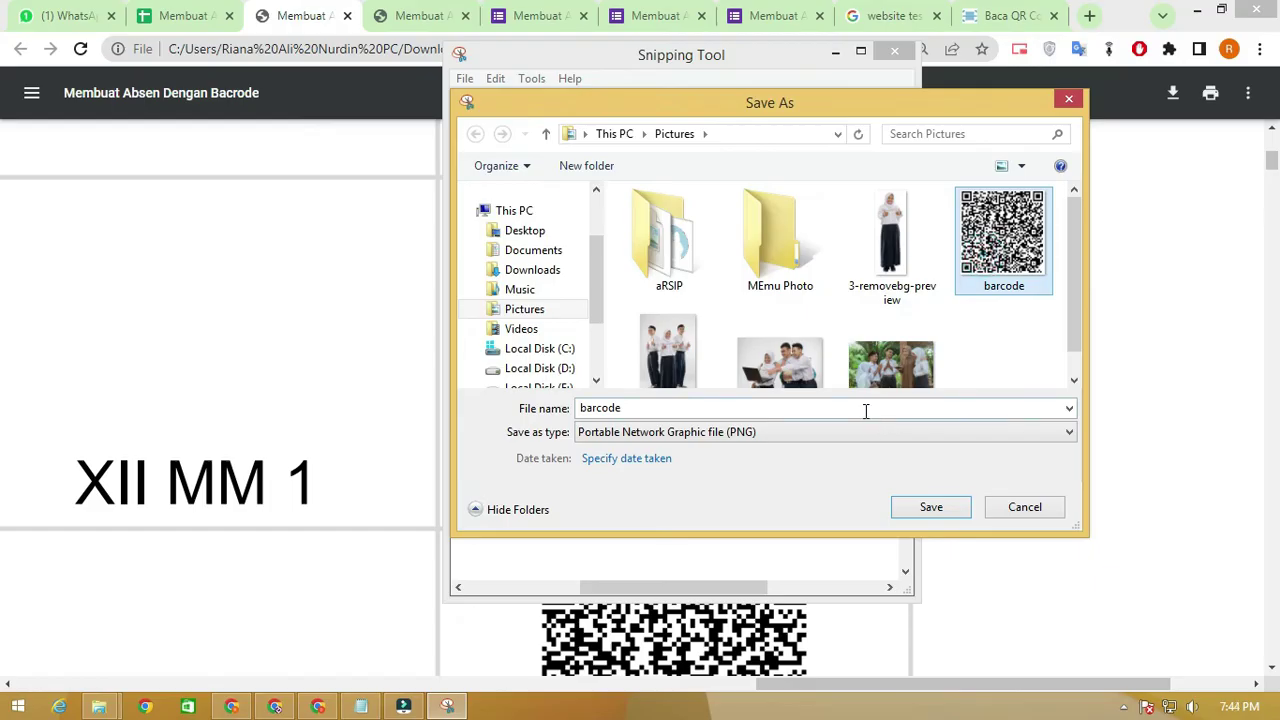
{"action": "double_click", "coordinate": [758, 408]}
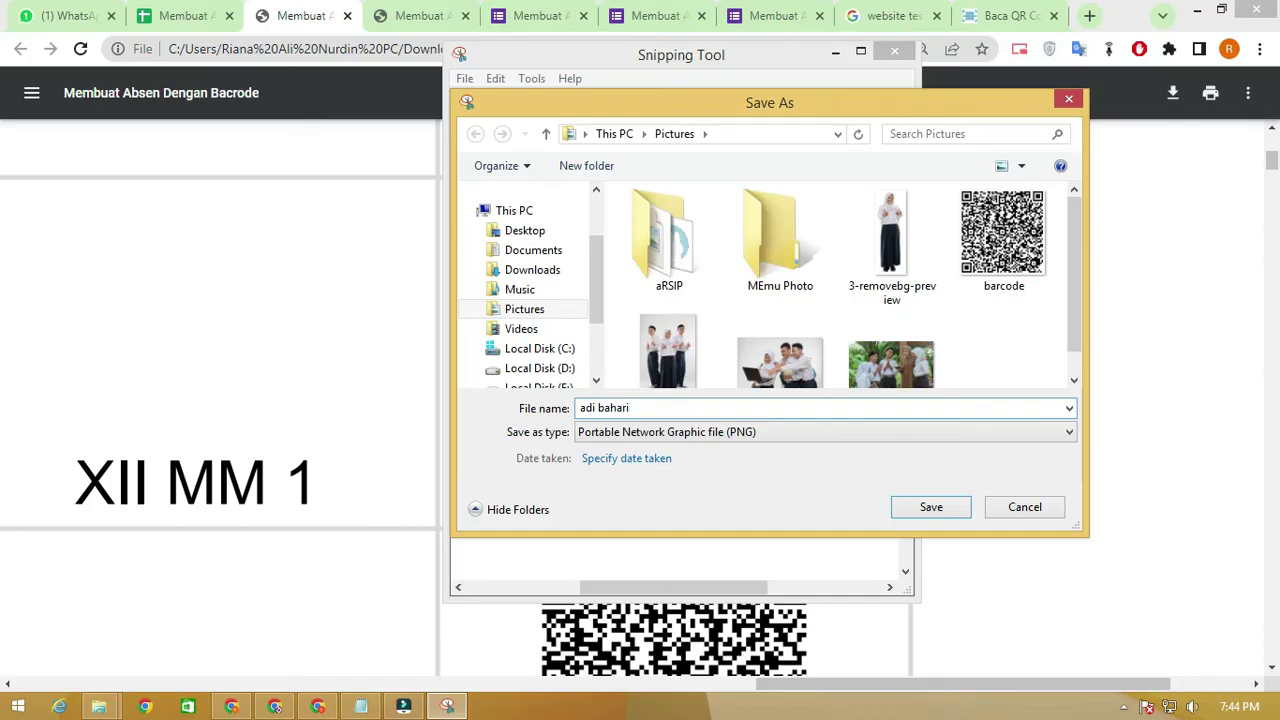
{"action": "key", "text": "Return"}
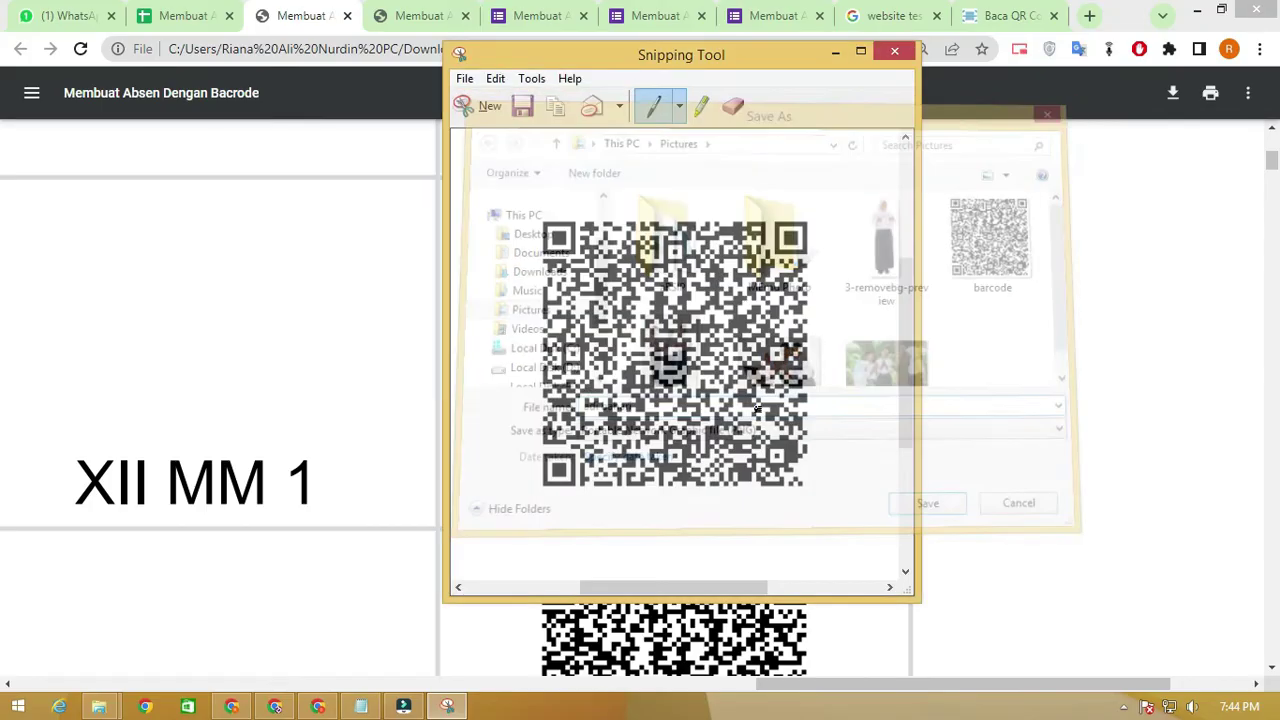
{"action": "left_click", "coordinate": [838, 52]}
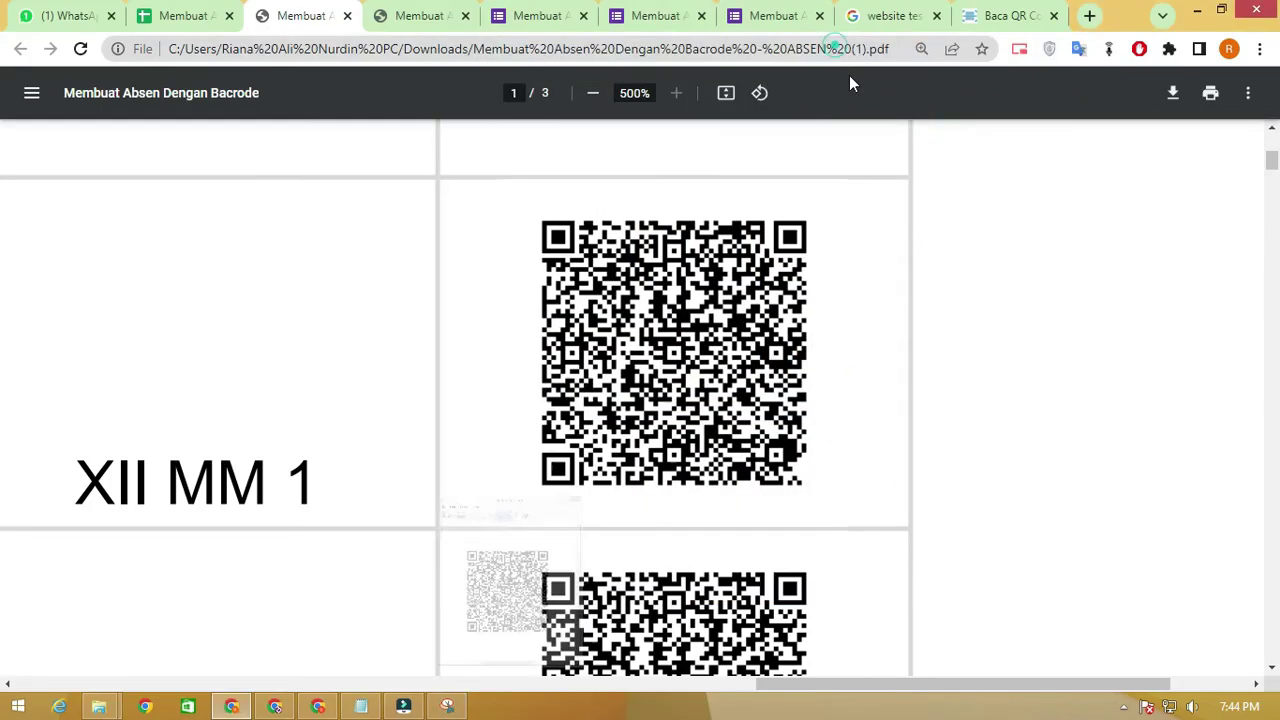
{"action": "left_click", "coordinate": [979, 18]}
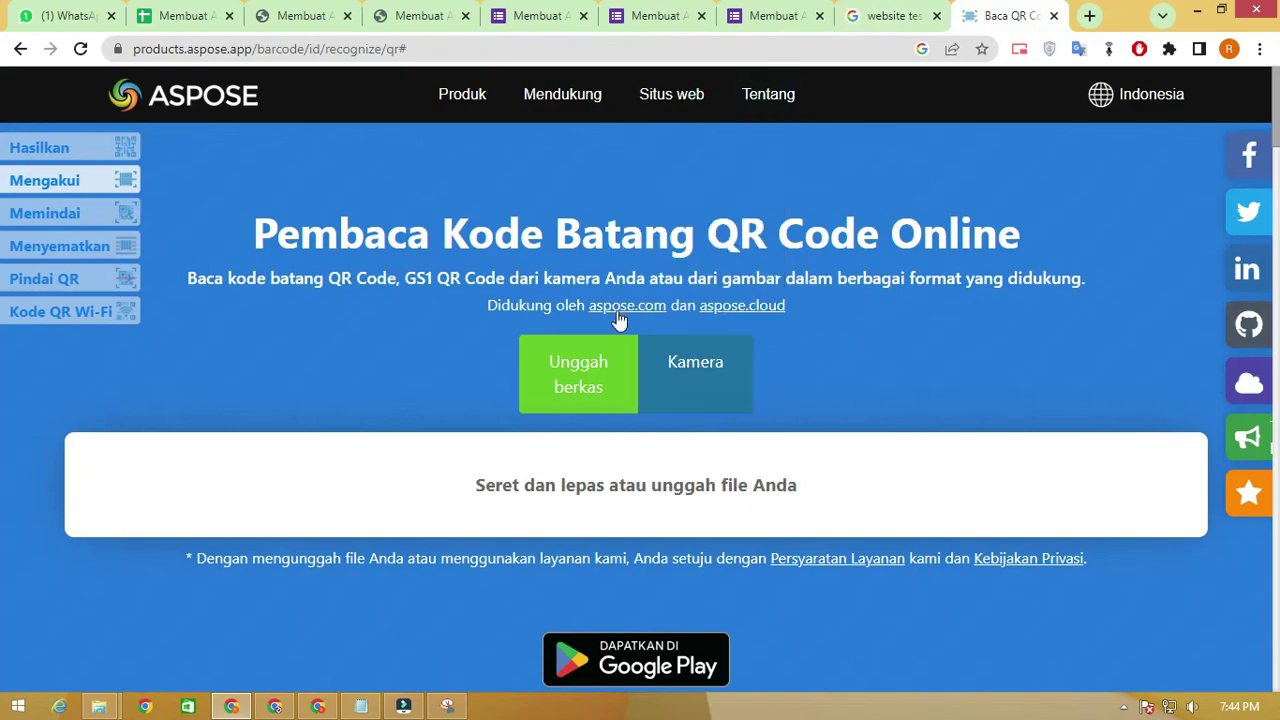
Upload the saved student QR image to Aspose and copy the decoded Google Forms link
{"action": "left_click", "coordinate": [597, 347]}
{"action": "left_click", "coordinate": [635, 192]}
{"action": "left_click", "coordinate": [553, 444]}
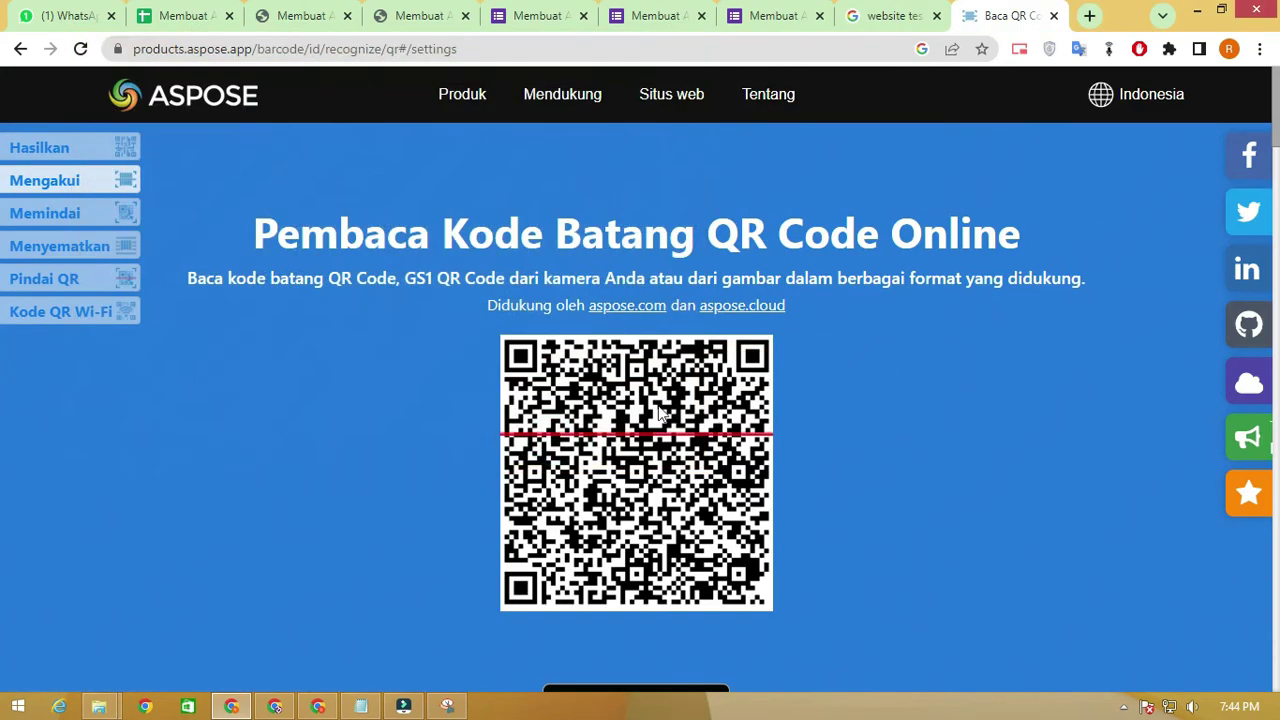
{"action": "left_click", "coordinate": [608, 550]}
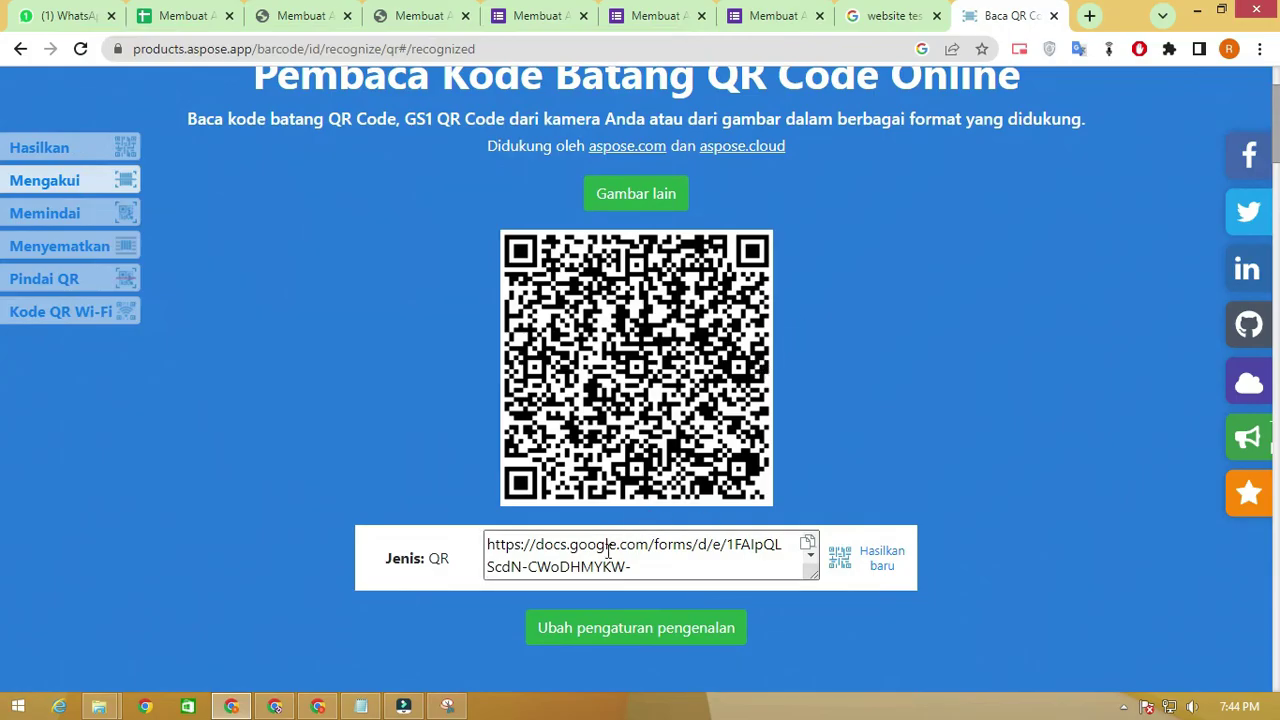
{"action": "left_click", "coordinate": [807, 543]}
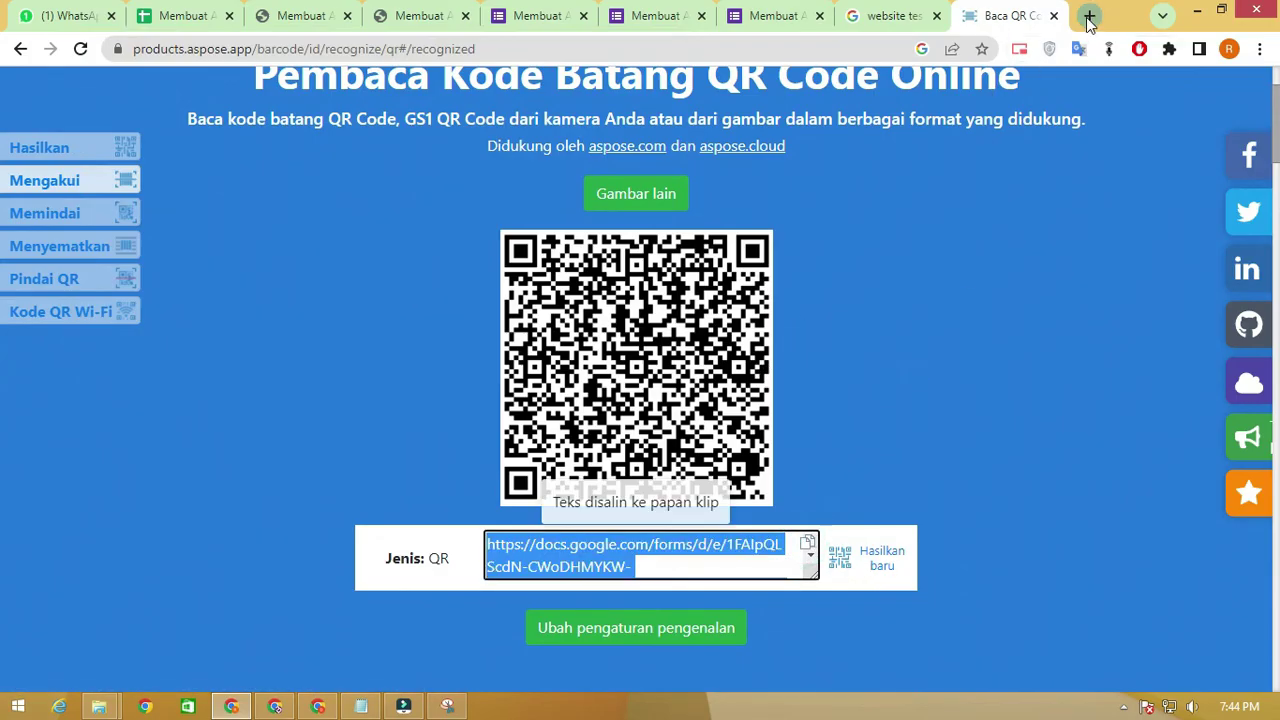
{"action": "left_click", "coordinate": [1089, 15]}
{"action": "left_click", "coordinate": [836, 50]}
Load the prefilled attendance form from the pasted Google Forms link
{"action": "right_click", "coordinate": [834, 51]}
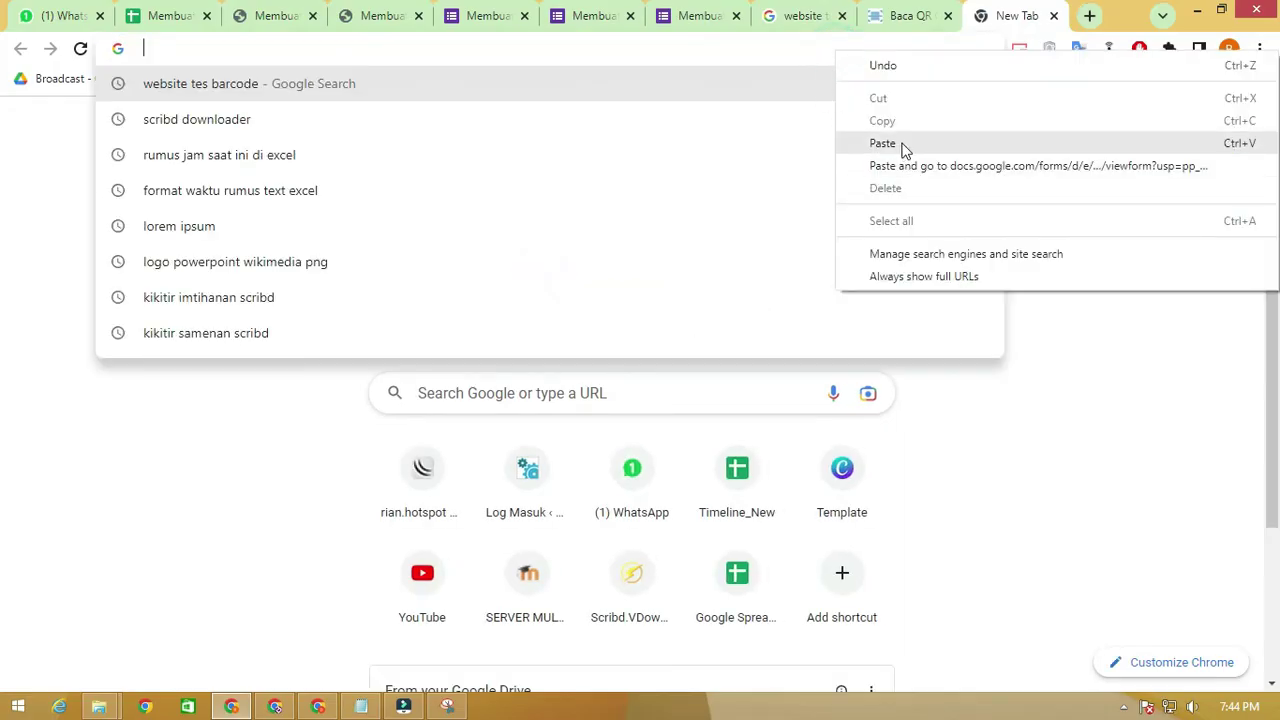
{"action": "left_click", "coordinate": [903, 143]}
{"action": "key", "text": "Return"}
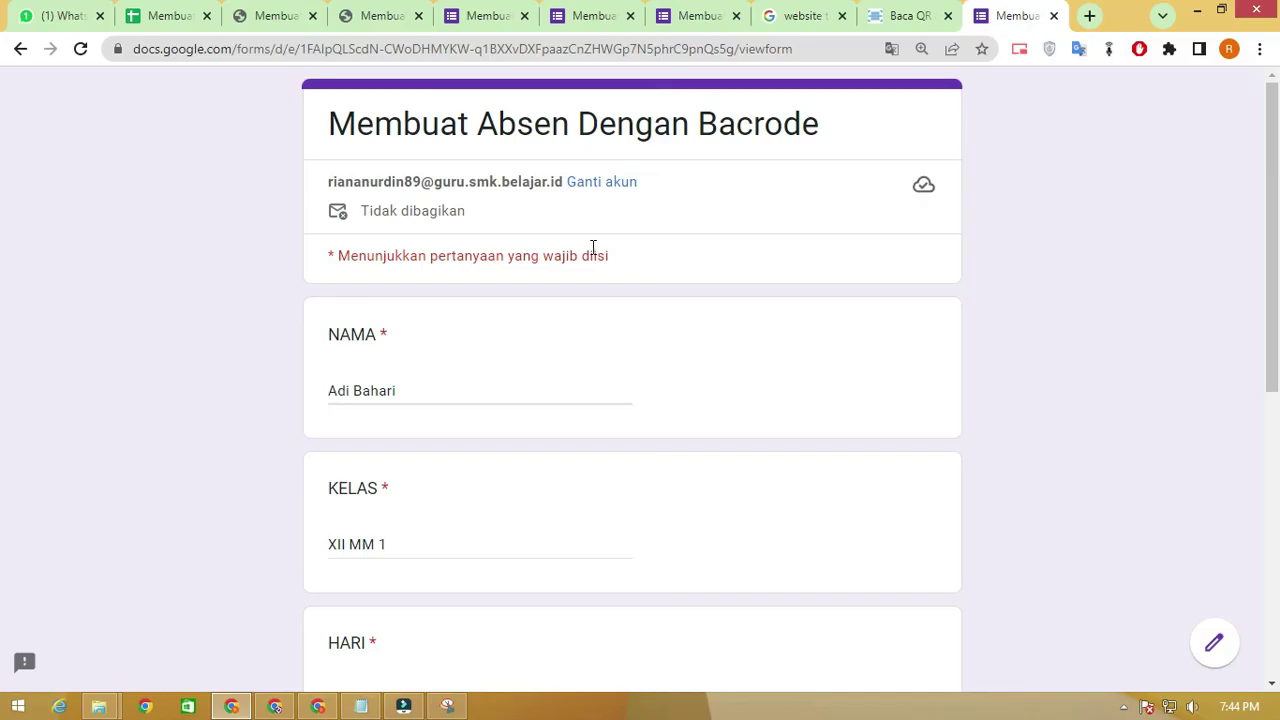
{"action": "scroll", "coordinate": [592, 252], "scroll_direction": "down", "scroll_amount": 3}
{"action": "scroll", "coordinate": [530, 268], "scroll_direction": "down", "scroll_amount": 2}
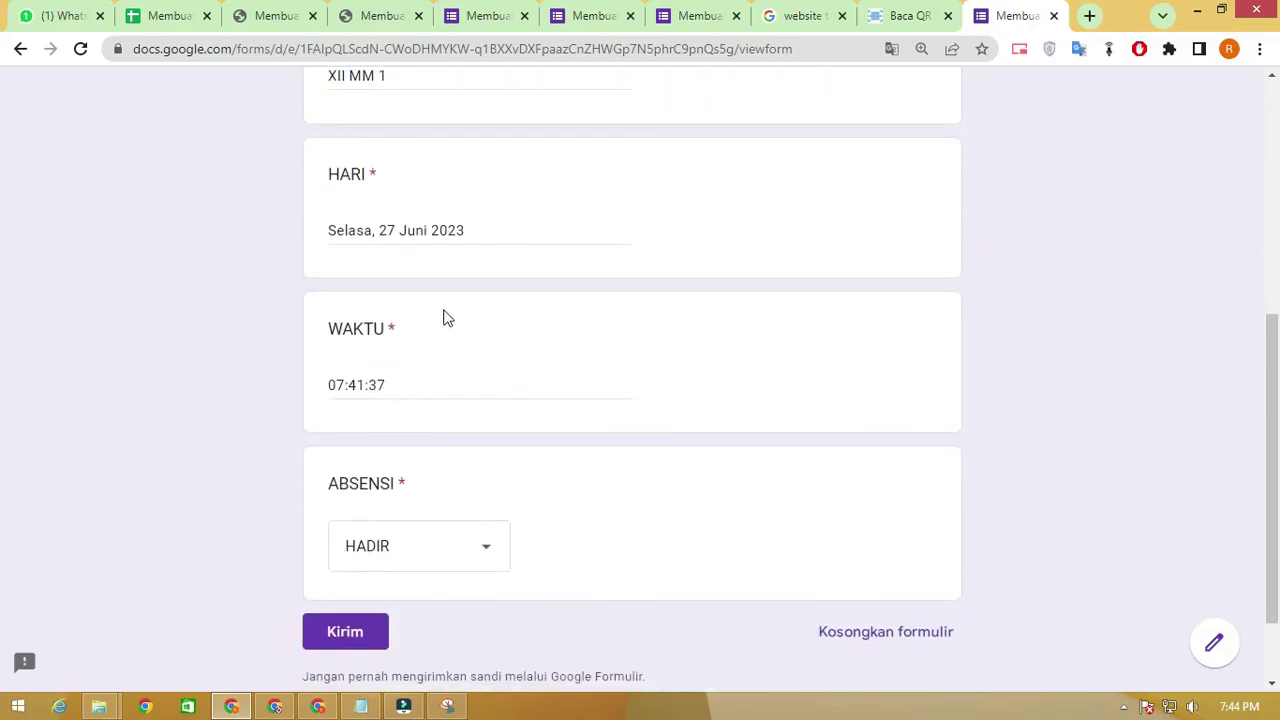
{"action": "scroll", "coordinate": [446, 320], "scroll_direction": "up", "scroll_amount": 1}
{"action": "scroll", "coordinate": [460, 316], "scroll_direction": "down", "scroll_amount": 2}
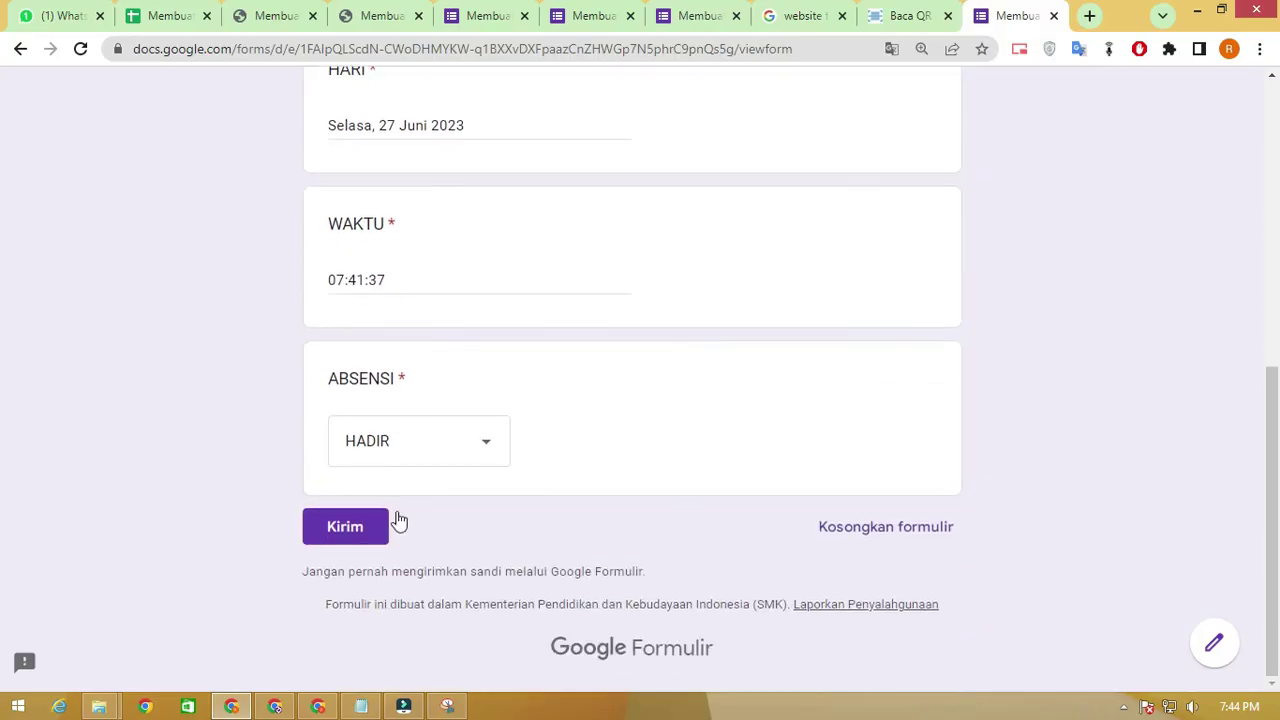
Set ABSENSI to HADIR and submit the attendance response
{"action": "left_click", "coordinate": [446, 457]}
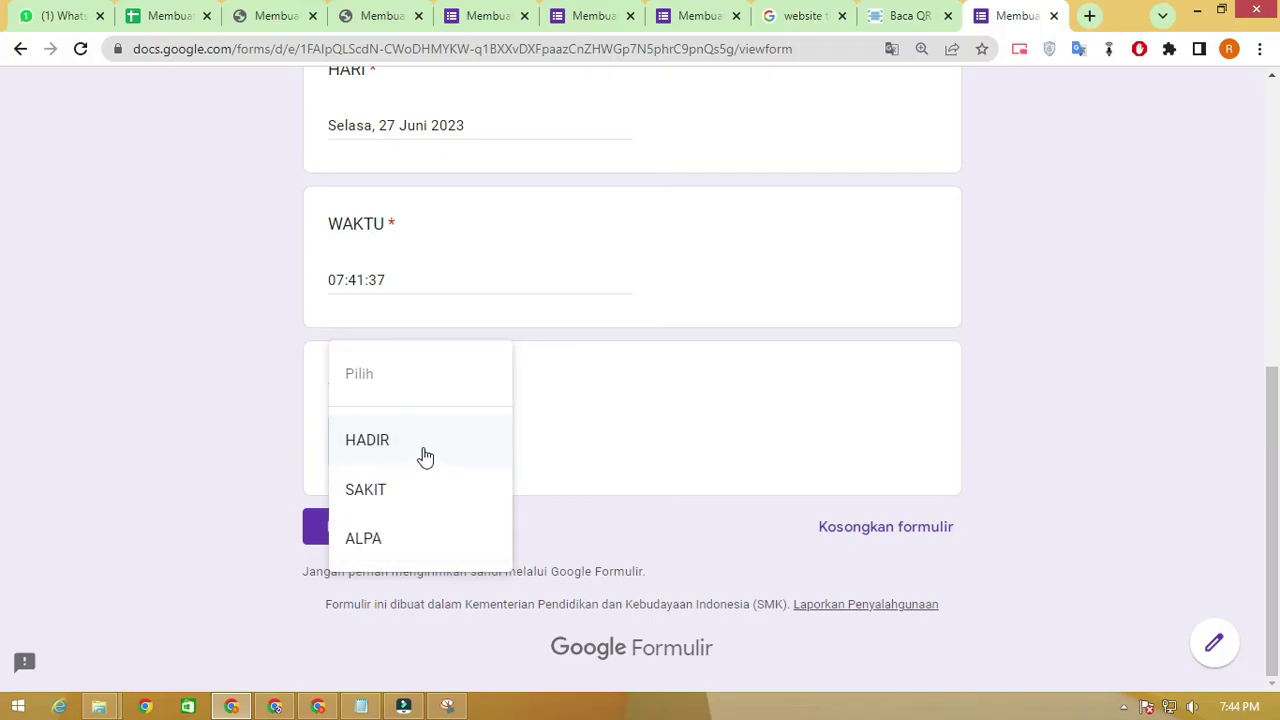
{"action": "left_click", "coordinate": [624, 406]}
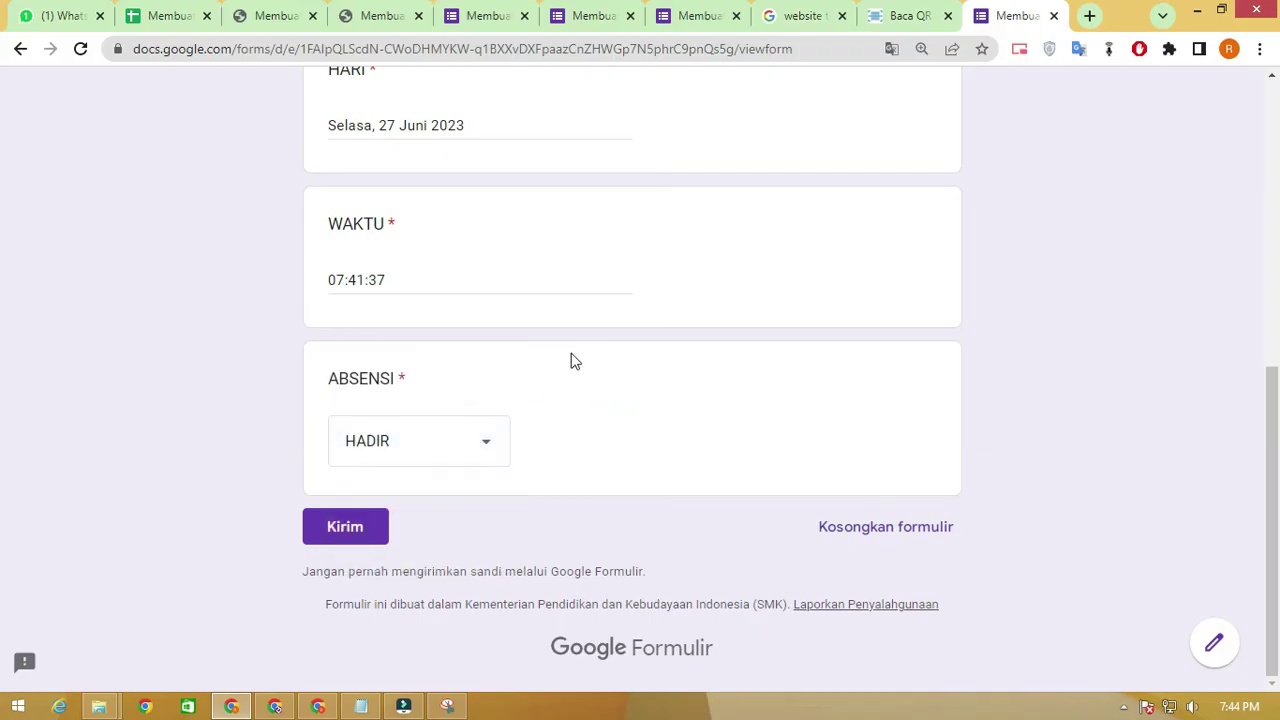
{"action": "scroll", "coordinate": [572, 360], "scroll_direction": "up", "scroll_amount": 3}
{"action": "scroll", "coordinate": [570, 362], "scroll_direction": "down", "scroll_amount": 3}
{"action": "left_click", "coordinate": [348, 526]}
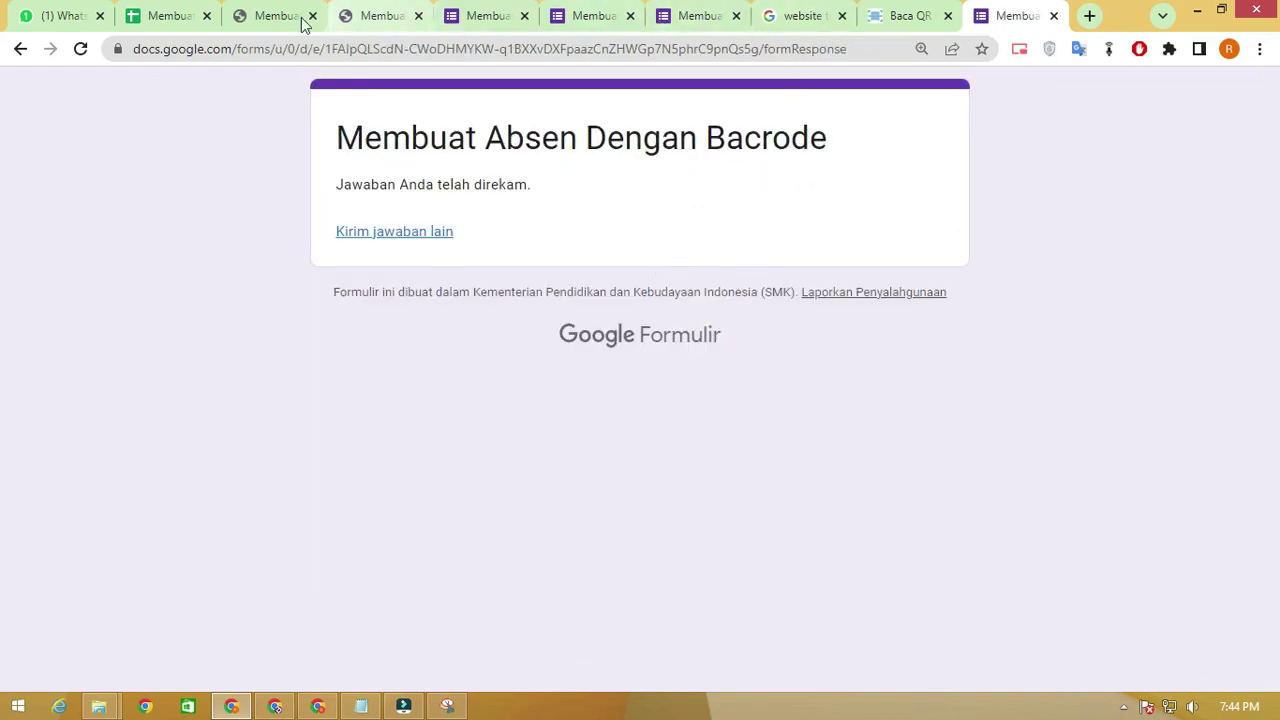
{"action": "left_click", "coordinate": [176, 15]}
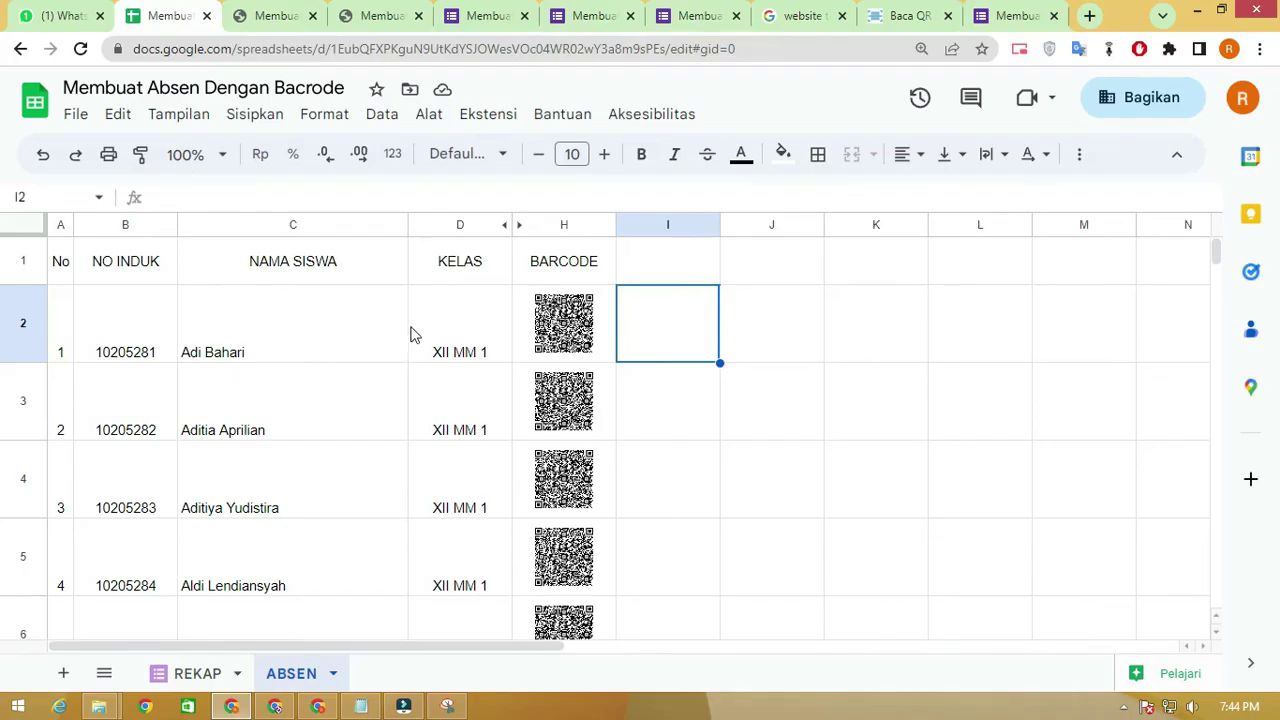
On the REKAP sheet, check cell F2 for the XII MM 1 response marked HADIR
{"action": "left_click", "coordinate": [193, 676]}
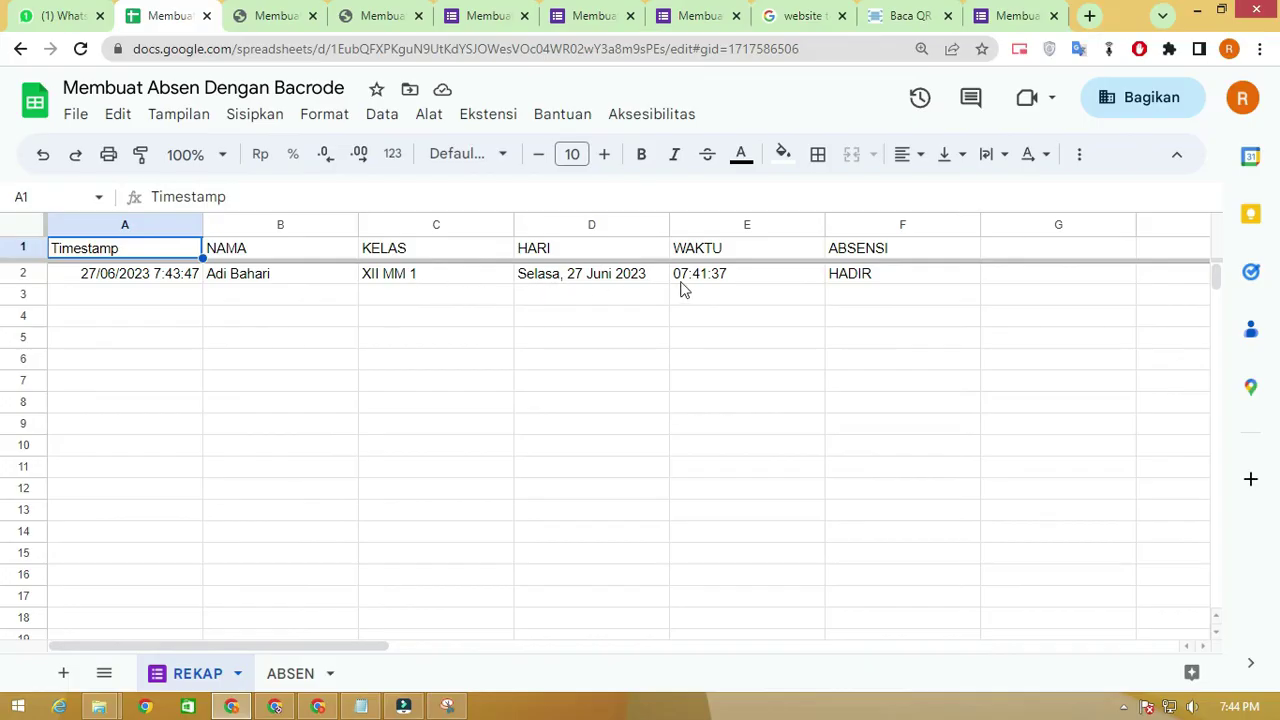
{"action": "left_click", "coordinate": [903, 287]}
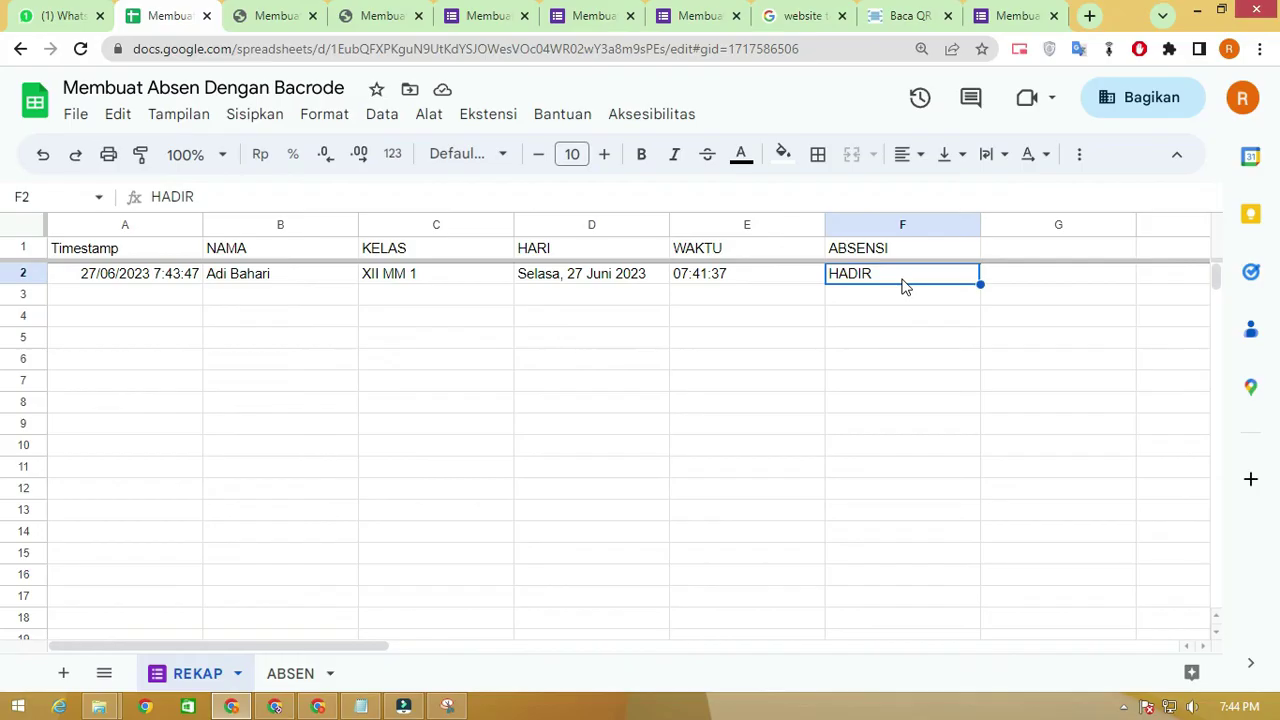